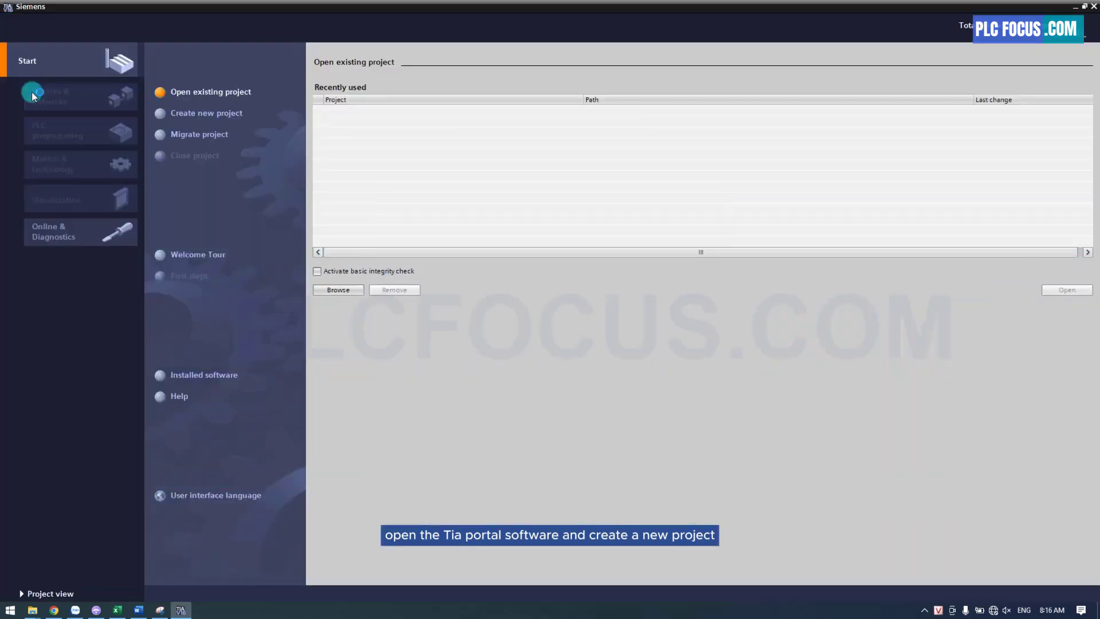
# Create a new project named LAYOUT in the Downloads folder
pyautogui.click(189, 113)
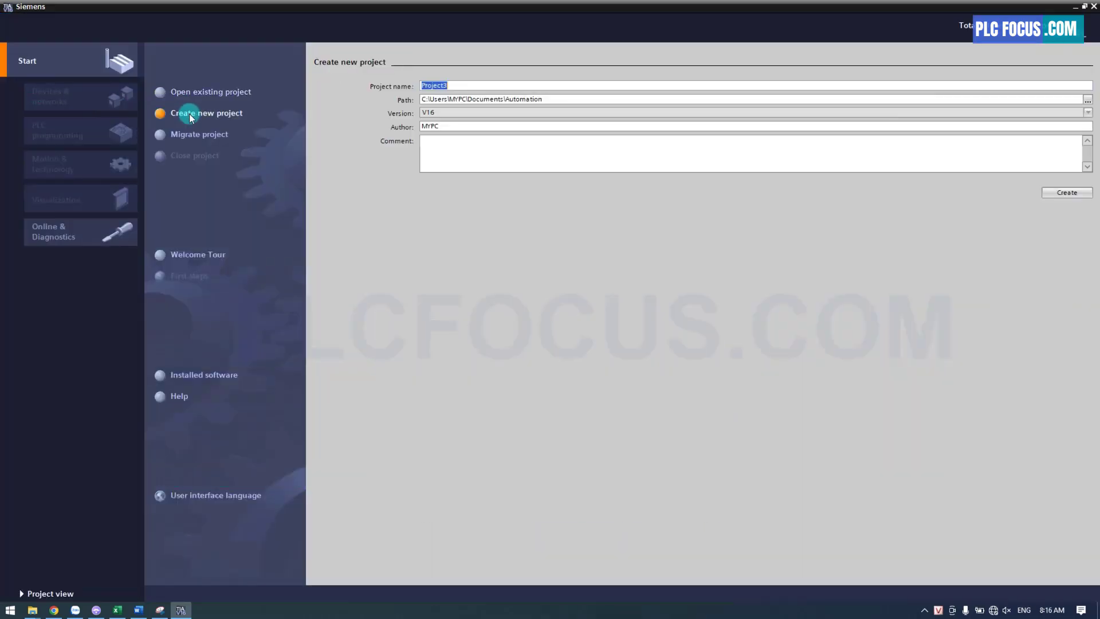
pyautogui.click(1088, 100)
pyautogui.scroll(2, 56, 121)
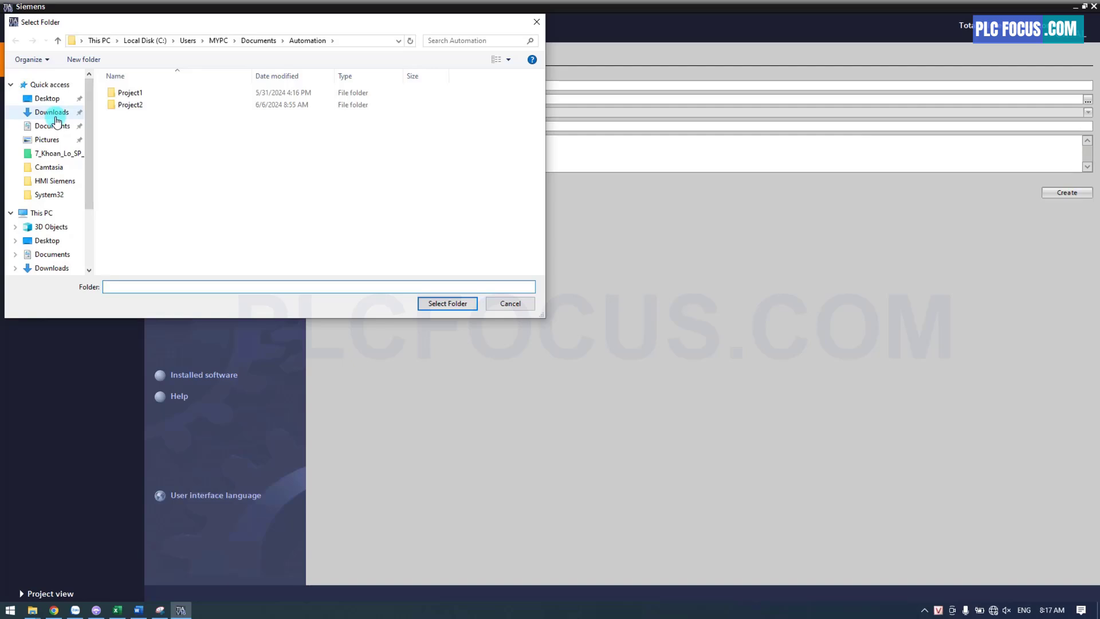
pyautogui.click(52, 114)
pyautogui.click(444, 304)
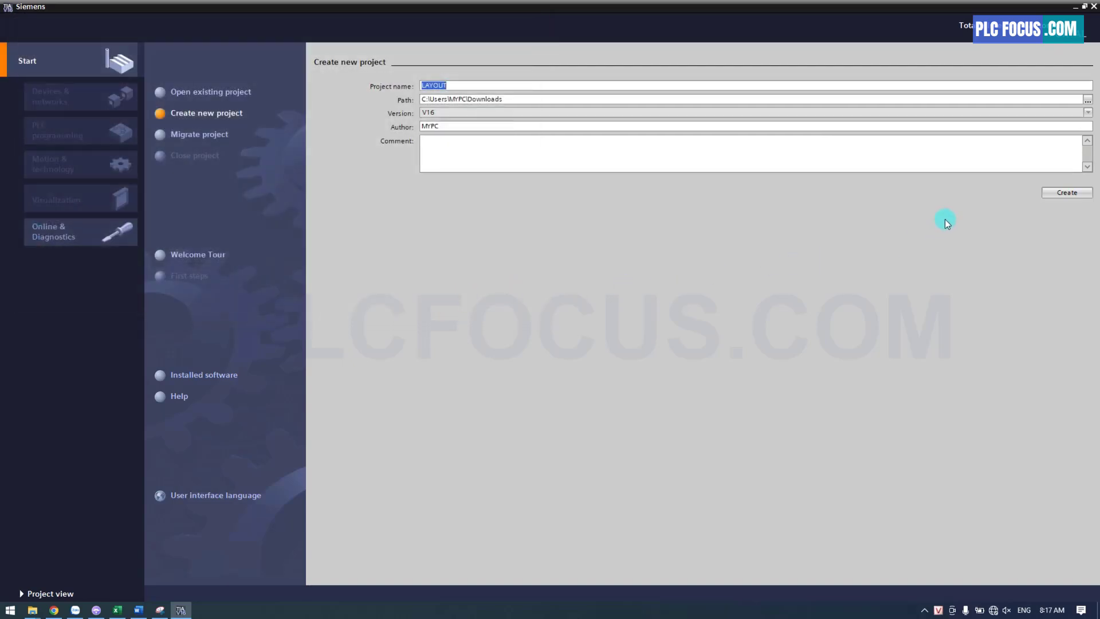
pyautogui.click(1067, 193)
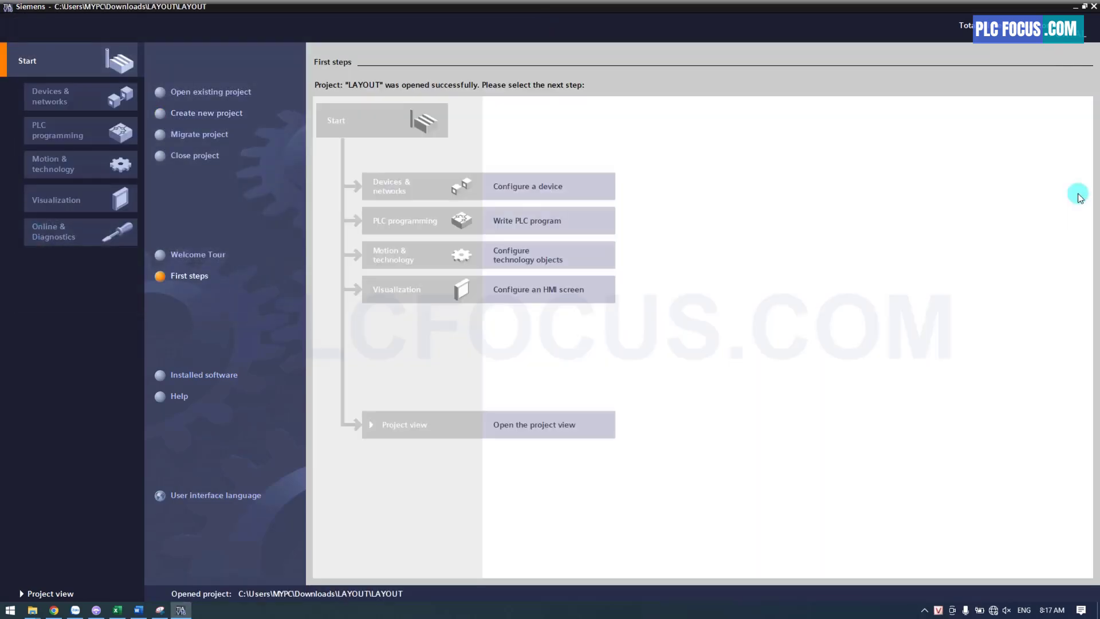
# In the project view, add a 7" KTP700 Basic HMI, article 6AV2 123-2GB03-0AX0, with the device wizard turned off
pyautogui.click(514, 430)
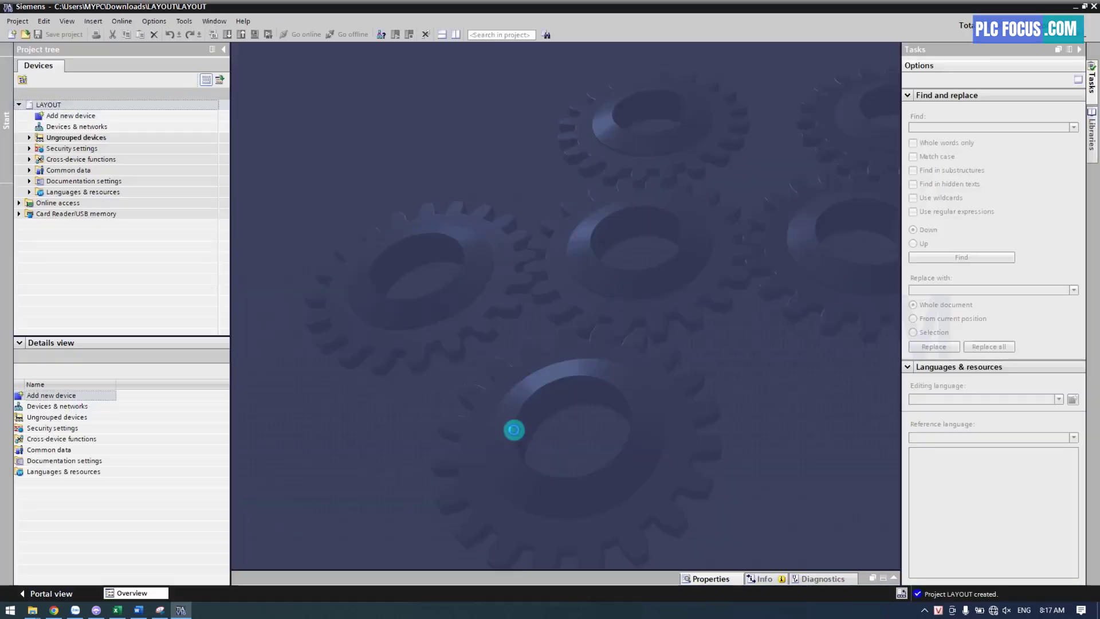
pyautogui.click(74, 118)
pyautogui.doubleClick(74, 119)
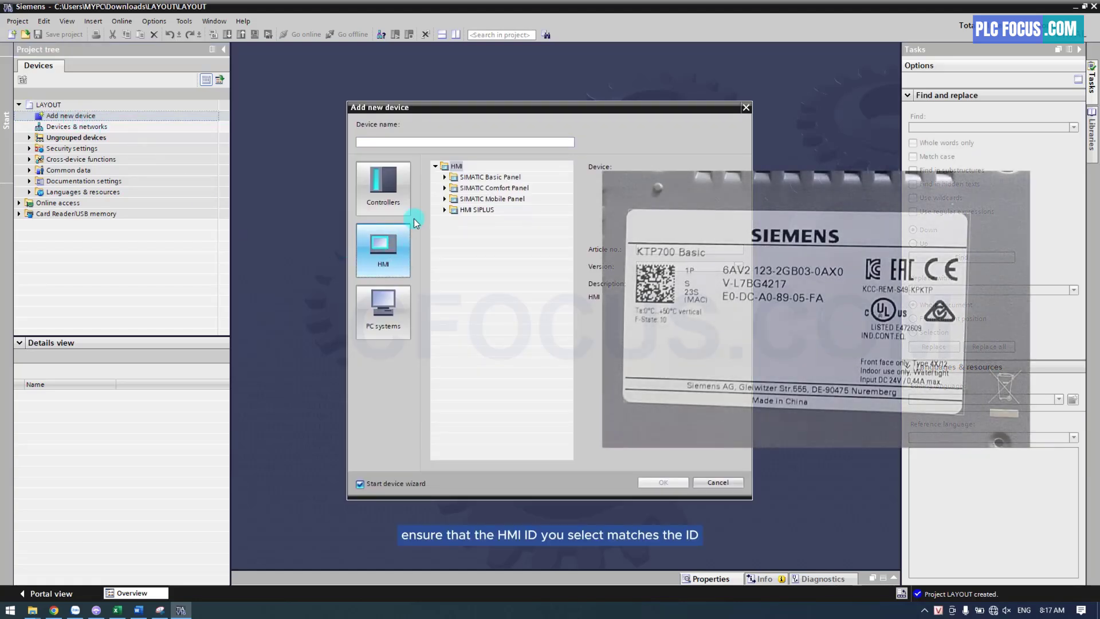
pyautogui.click(445, 177)
pyautogui.click(454, 220)
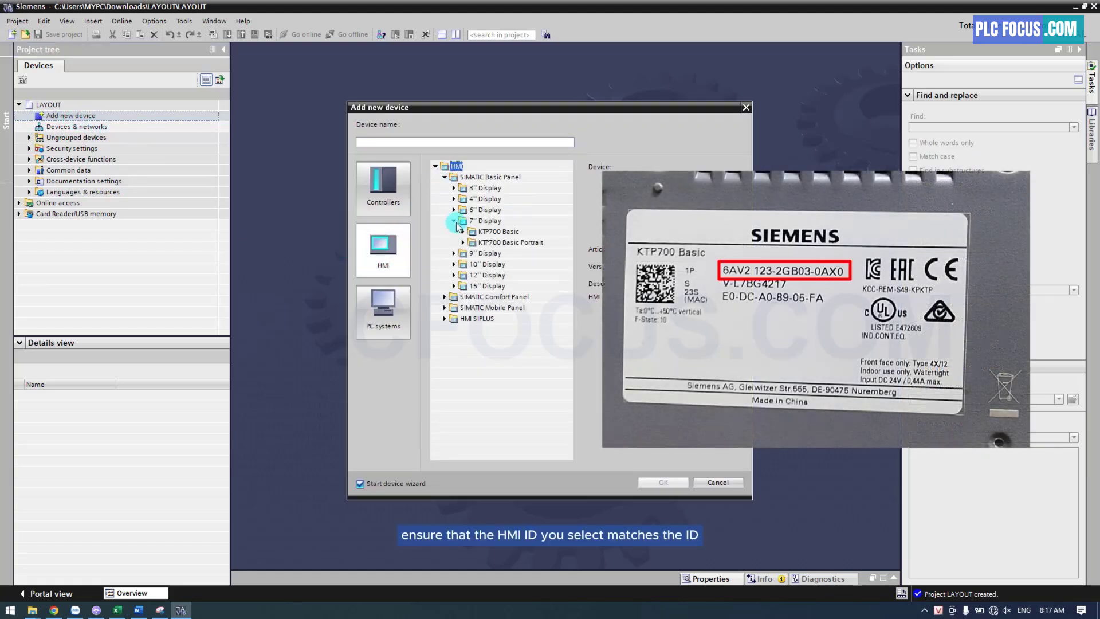
pyautogui.click(463, 231)
pyautogui.click(498, 253)
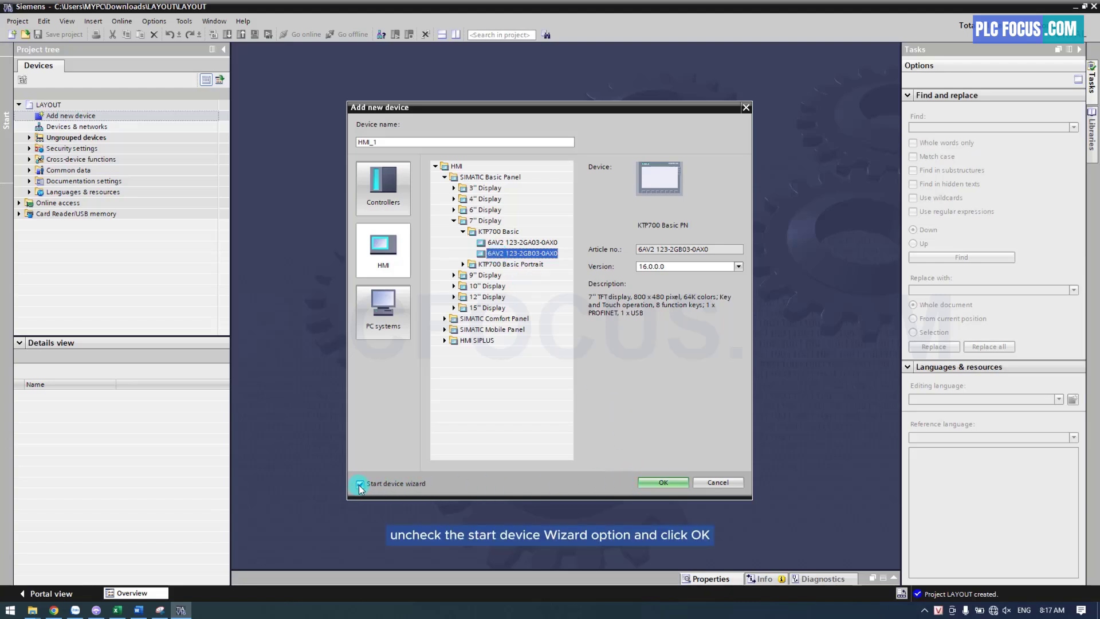
pyautogui.click(360, 484)
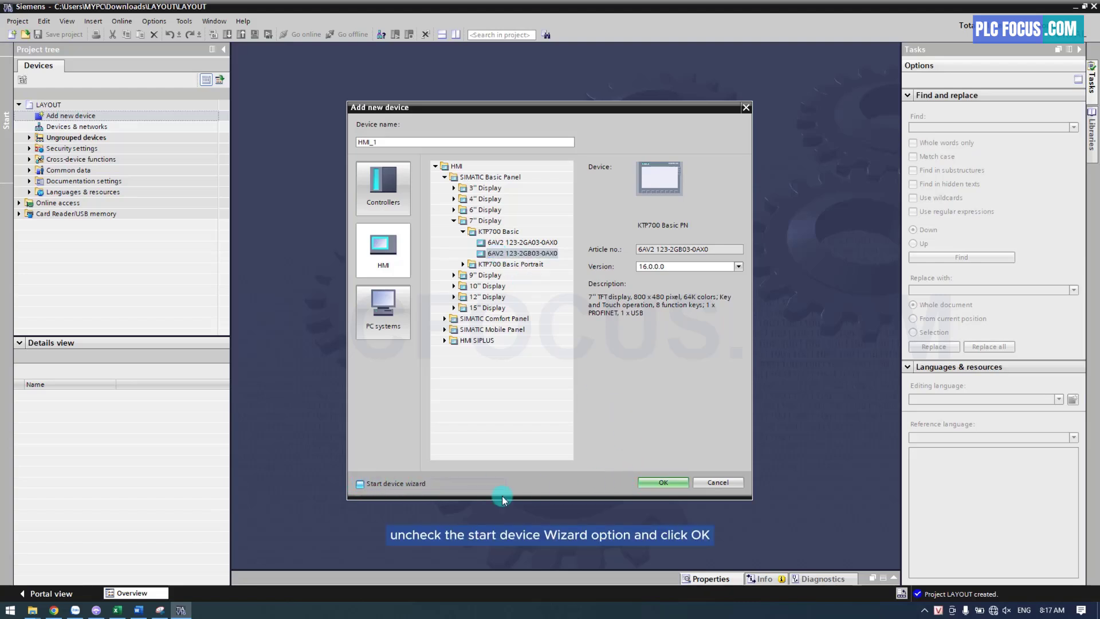
pyautogui.click(669, 482)
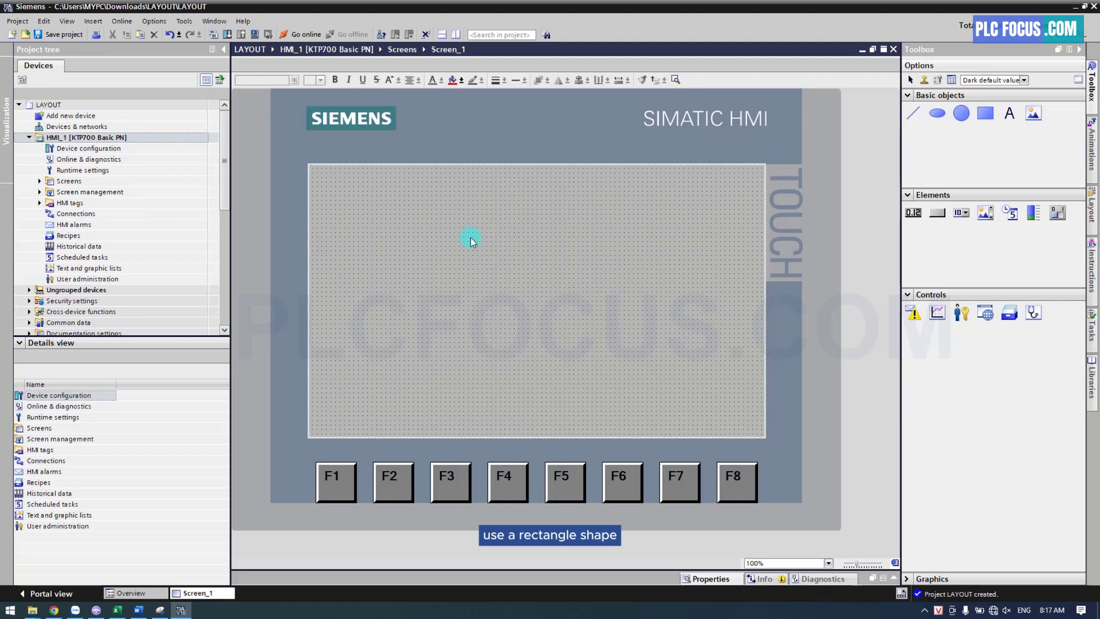
# Place a default-size rectangle on Screen_1 at about X 120, Y 74 and open its properties
pyautogui.click(985, 113)
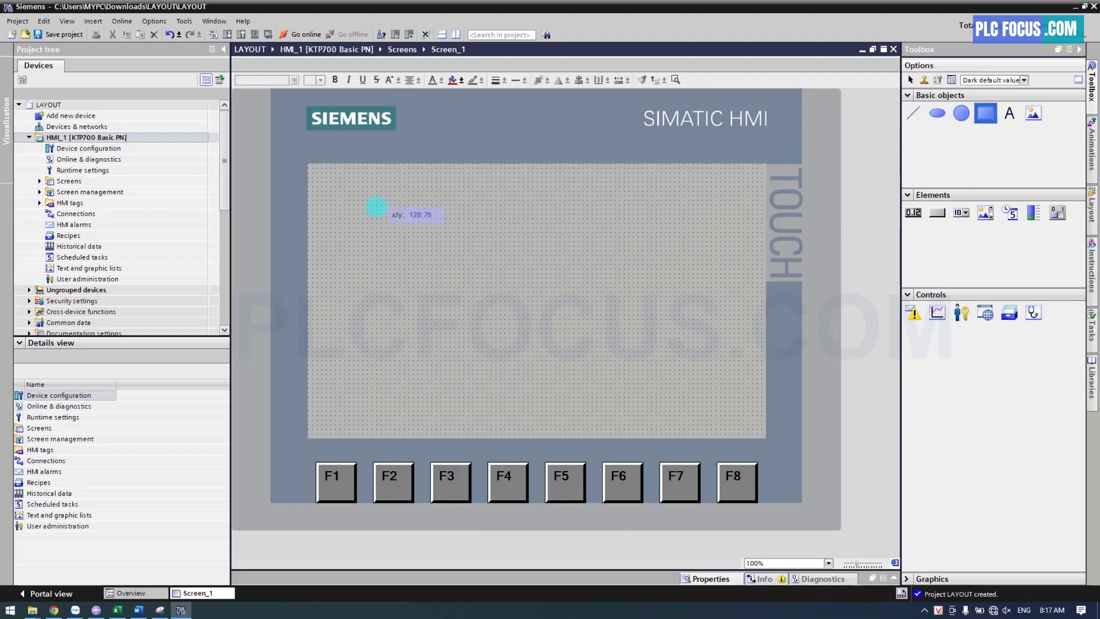
pyautogui.click(377, 207)
pyautogui.rightClick(398, 216)
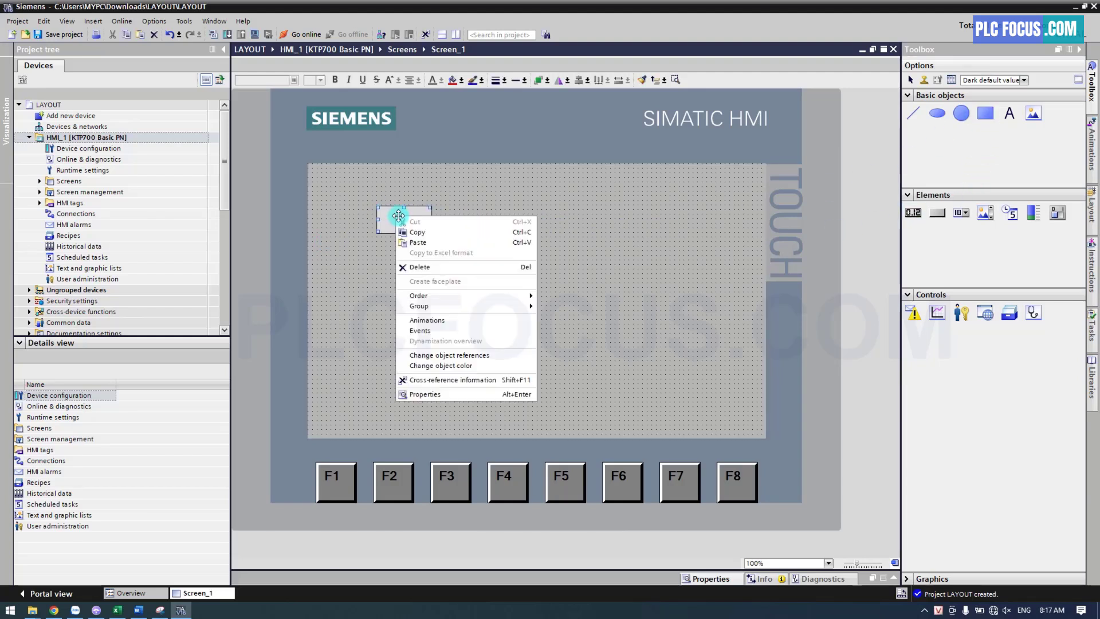
pyautogui.click(425, 393)
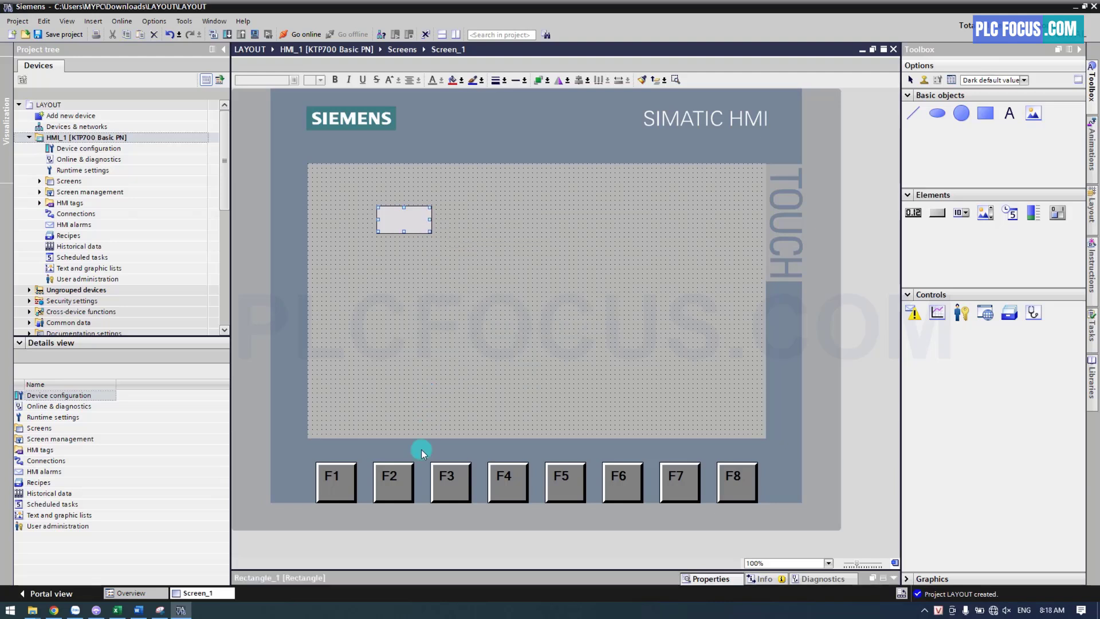
# Set the rectangle's border width to 0 and its background colour to light blue (156, 207, 255)
pyautogui.moveTo(399, 570); pyautogui.dragTo(417, 311)
pyautogui.click(257, 367)
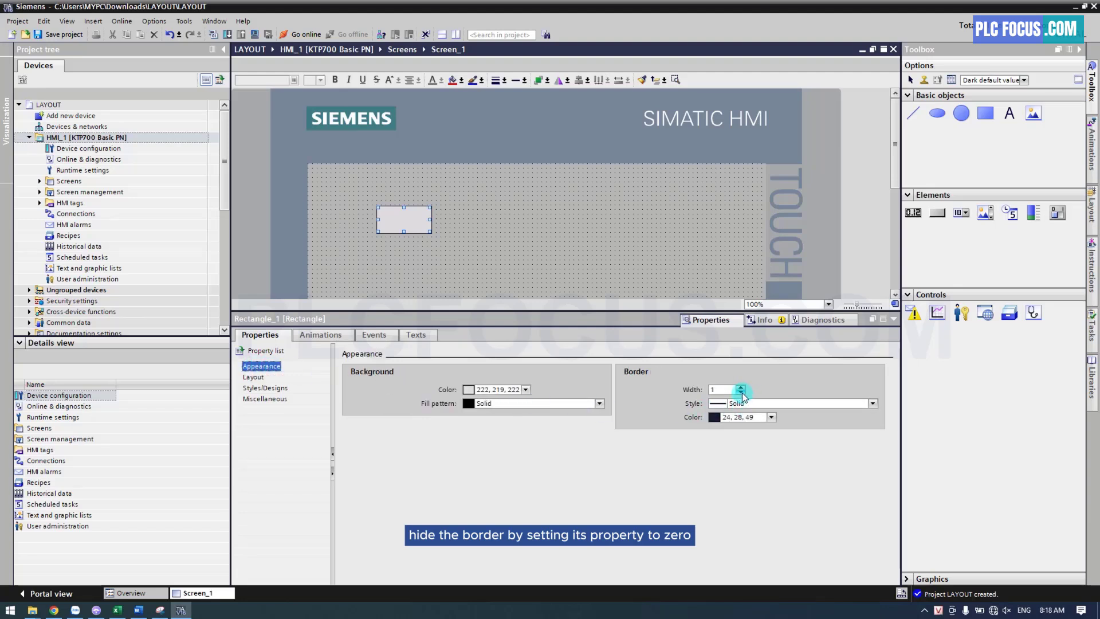
pyautogui.click(741, 393)
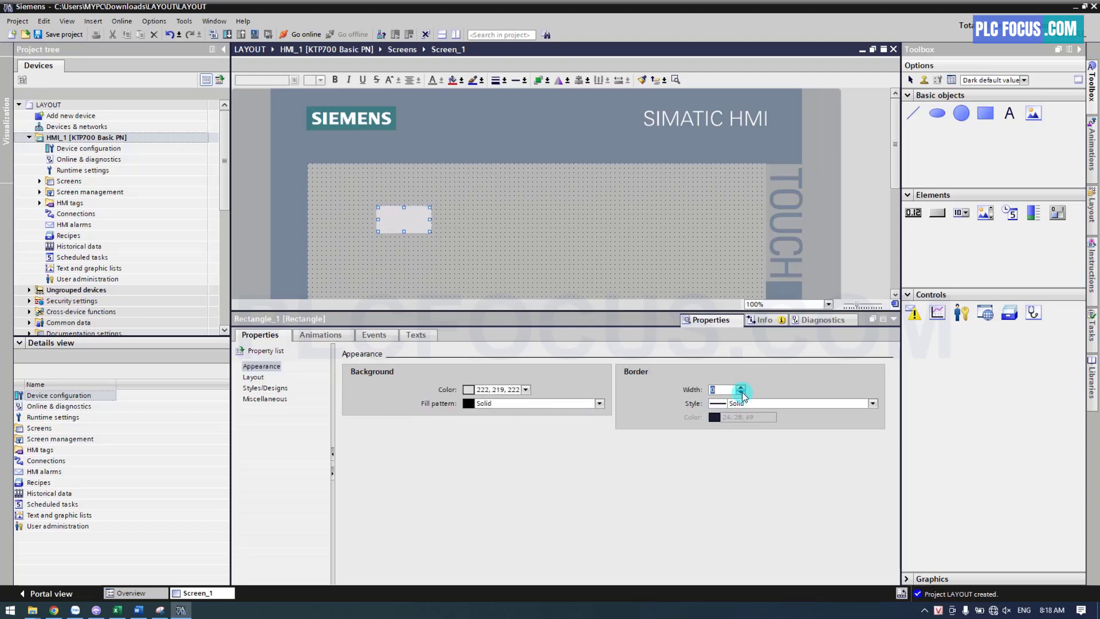
pyautogui.click(526, 389)
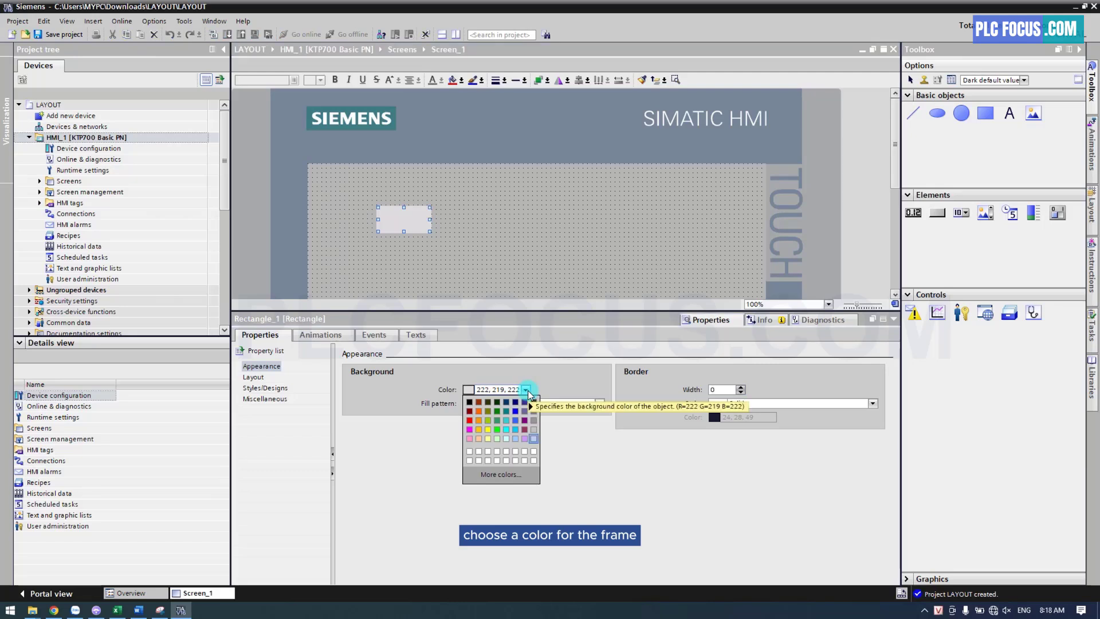
pyautogui.click(515, 438)
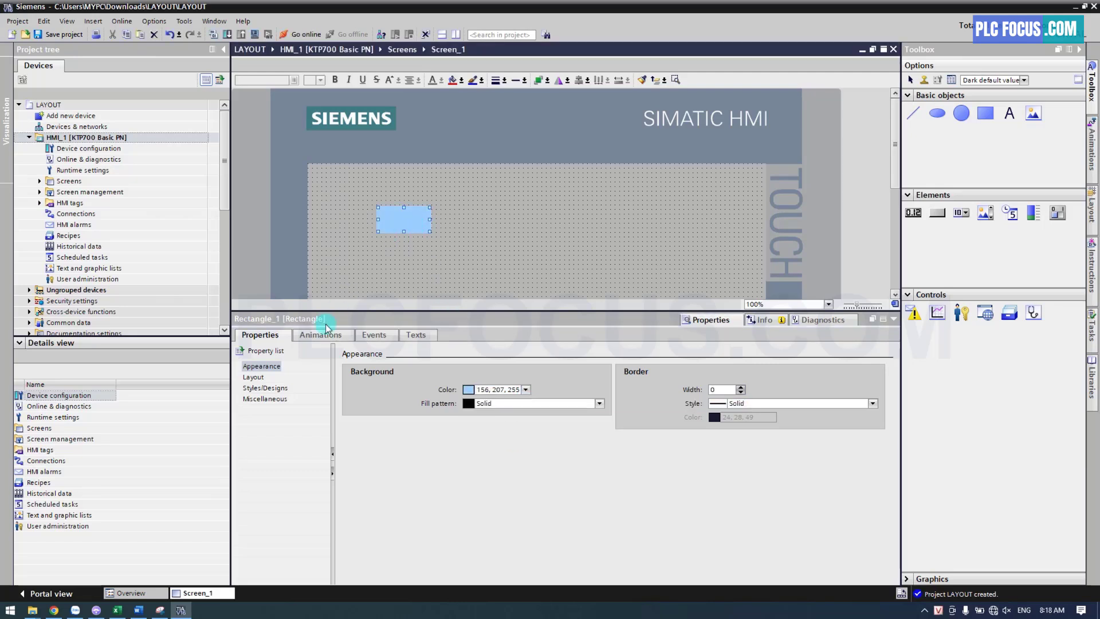
# Set the blue rectangle's width and height to 60 and move it to the HMI screen's upper-left corner at X 0, Y 0
pyautogui.click(252, 377)
pyautogui.doubleClick(459, 386)
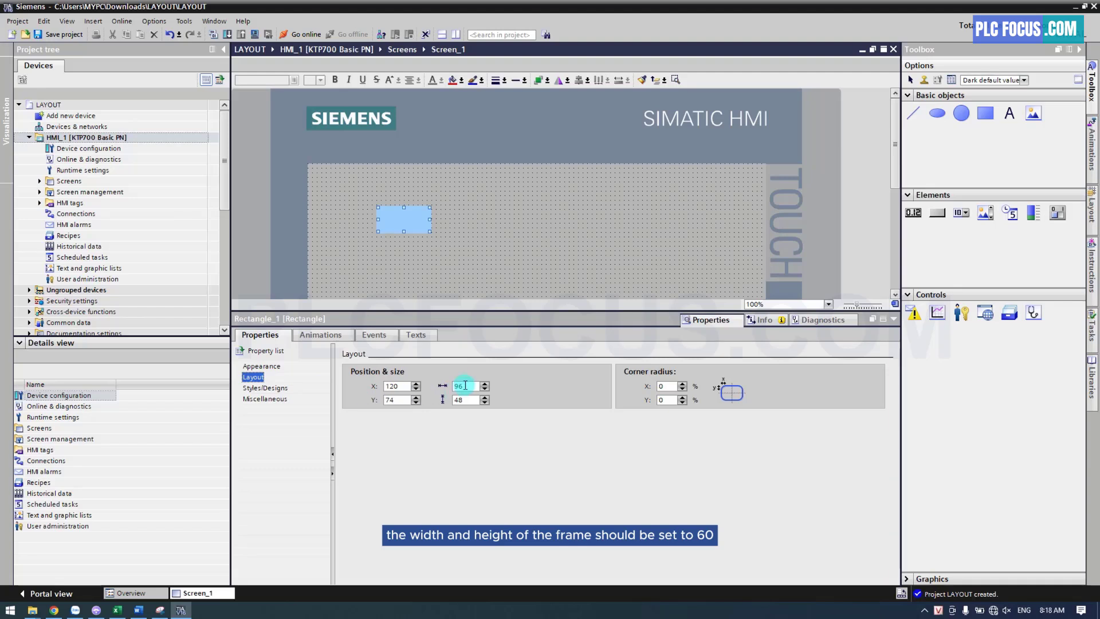
pyautogui.write('60')
pyautogui.press('Return')
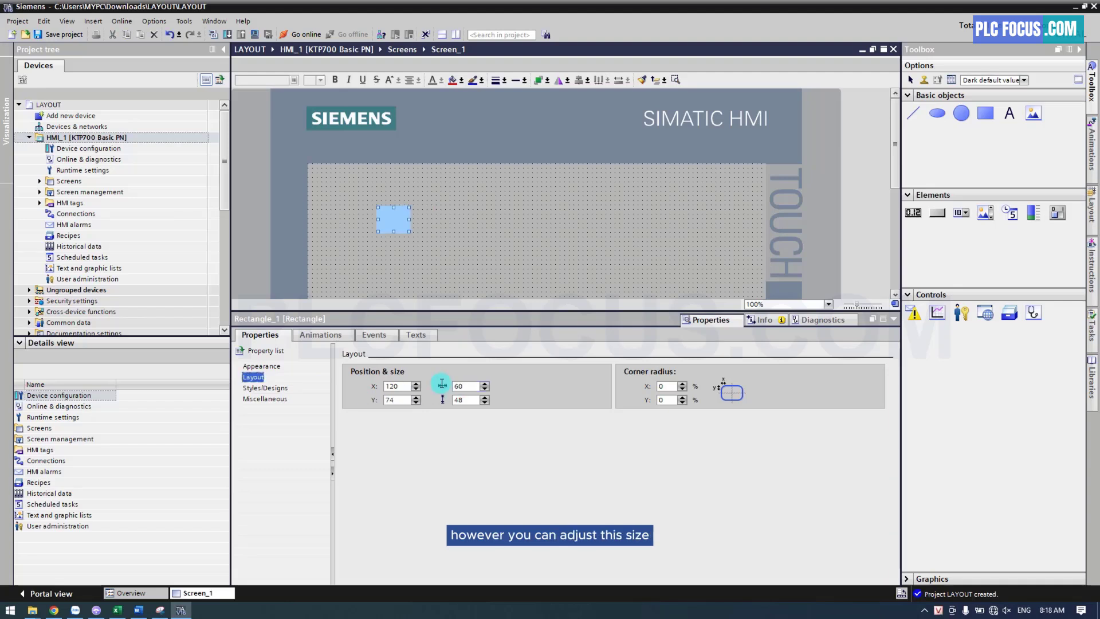
pyautogui.doubleClick(449, 399)
pyautogui.write('6')
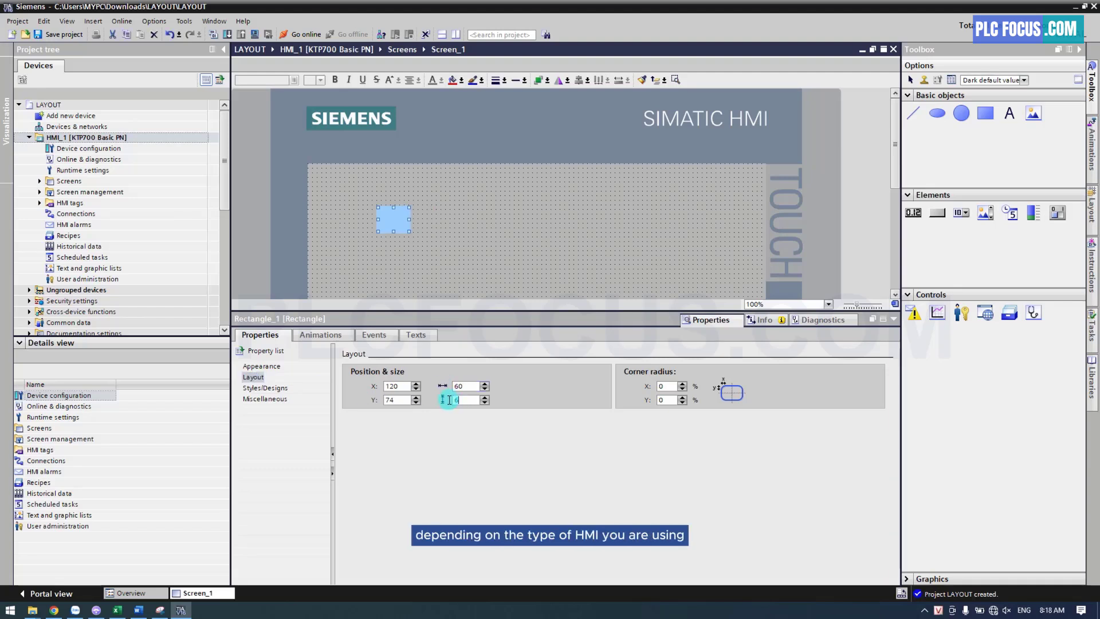
pyautogui.write('0')
pyautogui.press('Return')
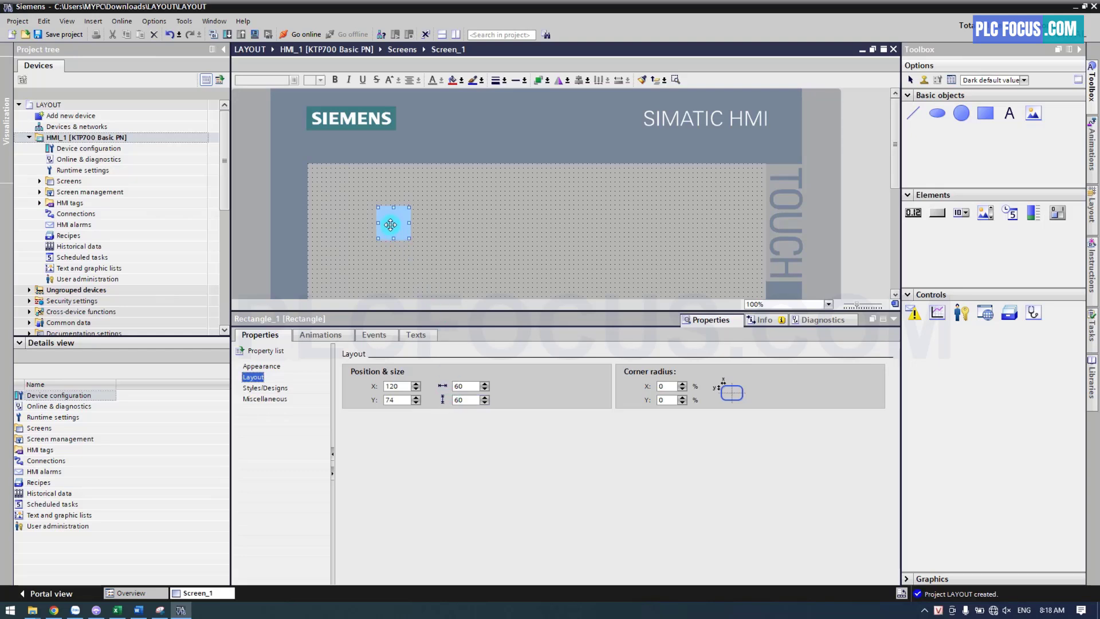
pyautogui.moveTo(390, 226); pyautogui.dragTo(320, 185)
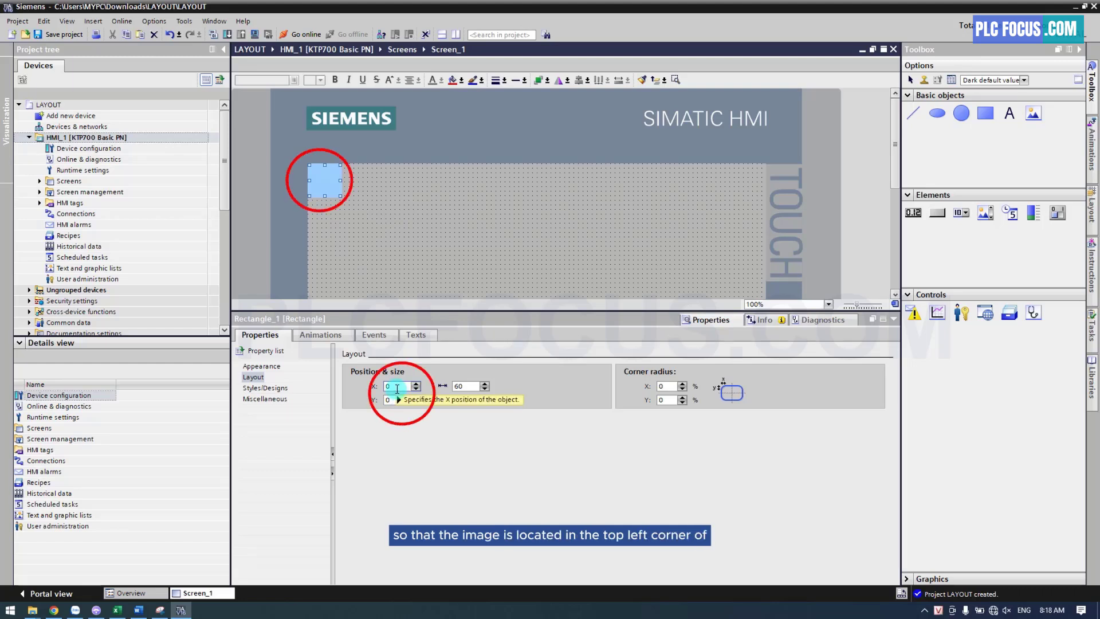
pyautogui.click(373, 228)
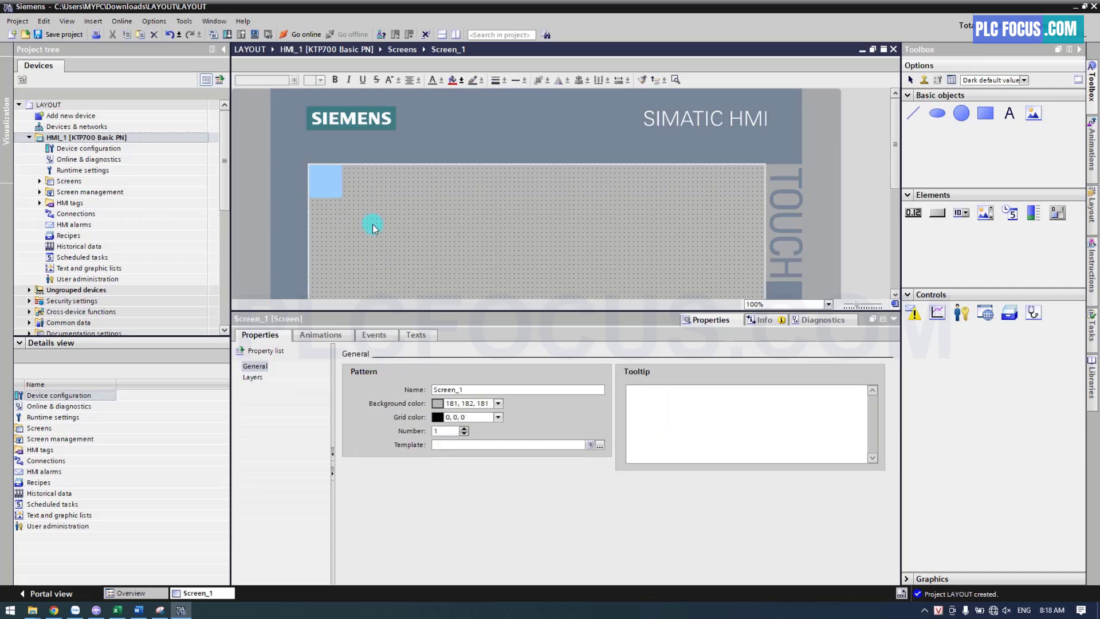
# Insert the Logo Ngoc image from the Downloads folder and scale it proportionally to about 59 × 59 over the blue square
pyautogui.click(32, 609)
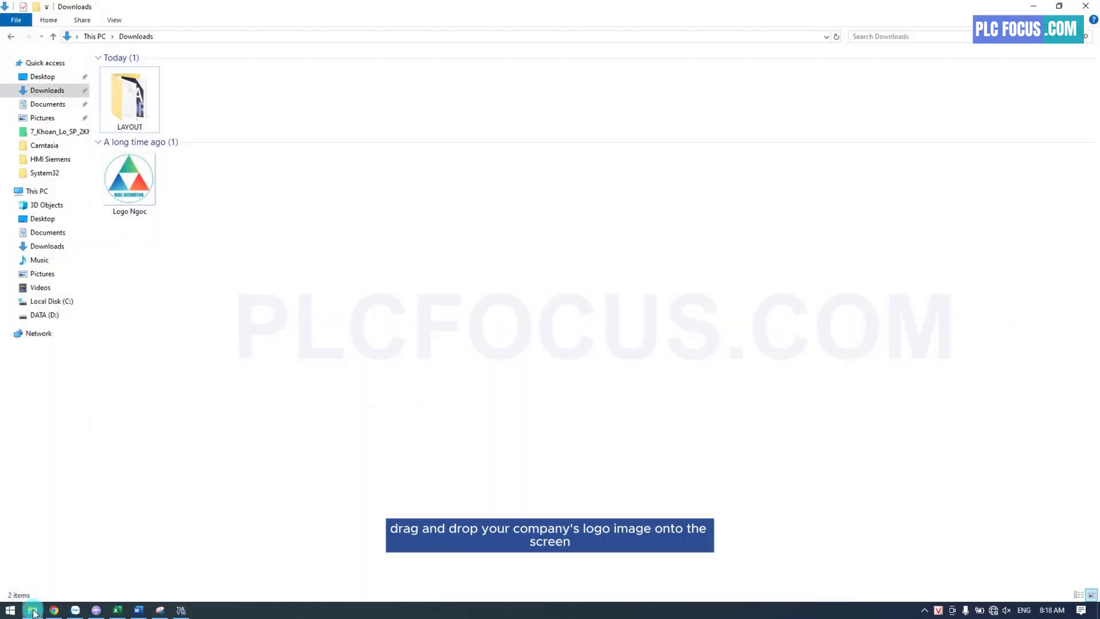
pyautogui.moveTo(129, 180); pyautogui.dragTo(409, 212)
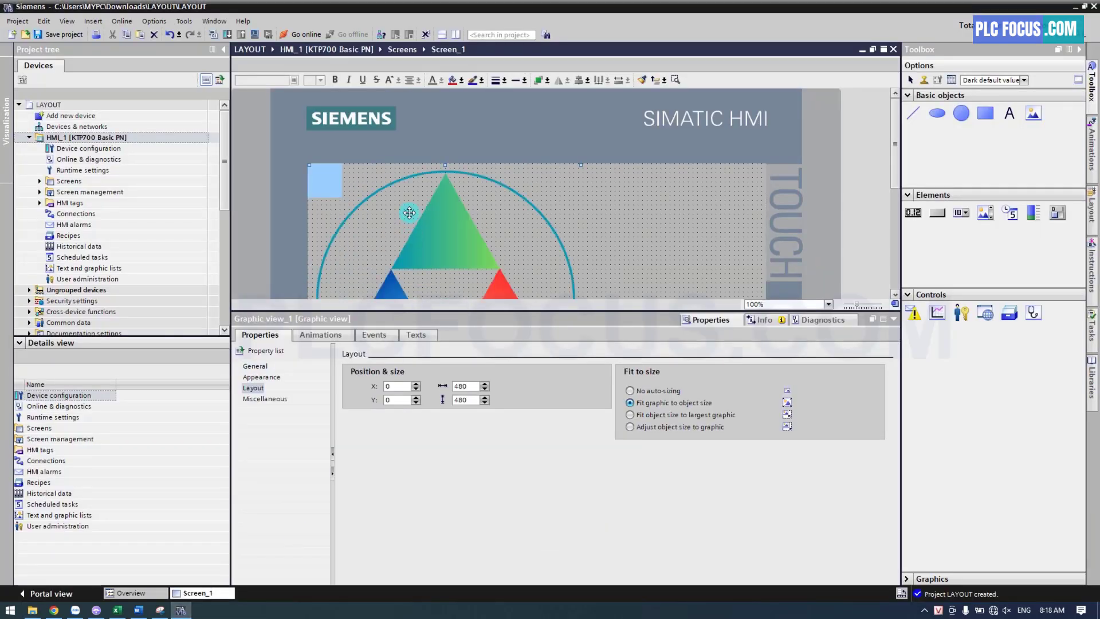
pyautogui.click(883, 319)
pyautogui.moveTo(580, 436); pyautogui.dragTo(340, 173)
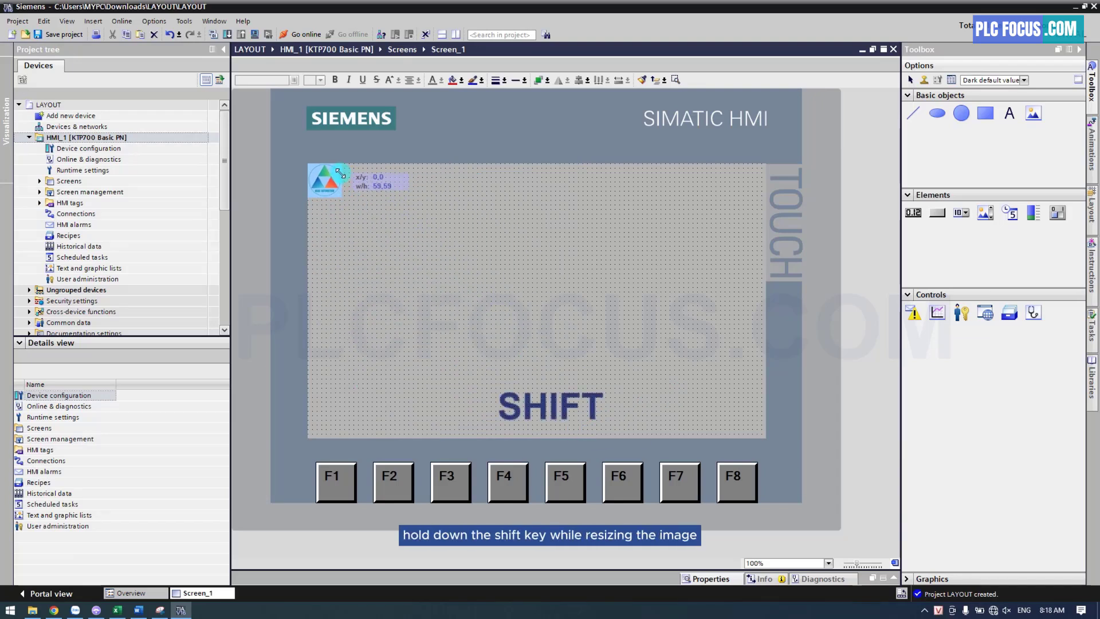
pyautogui.scroll(1, 311, 167)
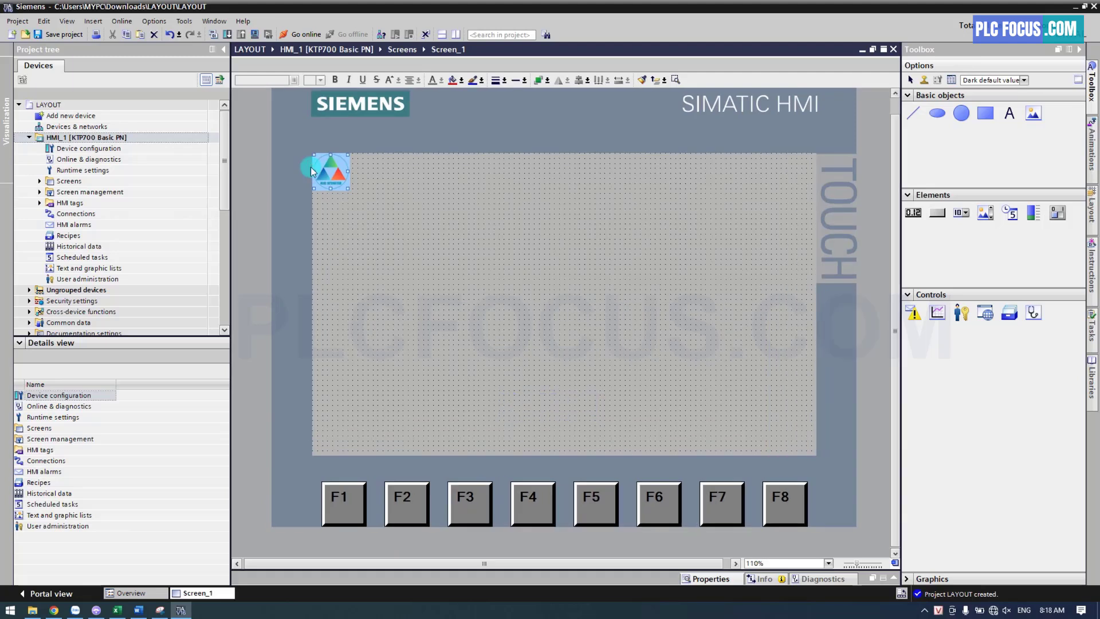
pyautogui.scroll(3, 339, 176)
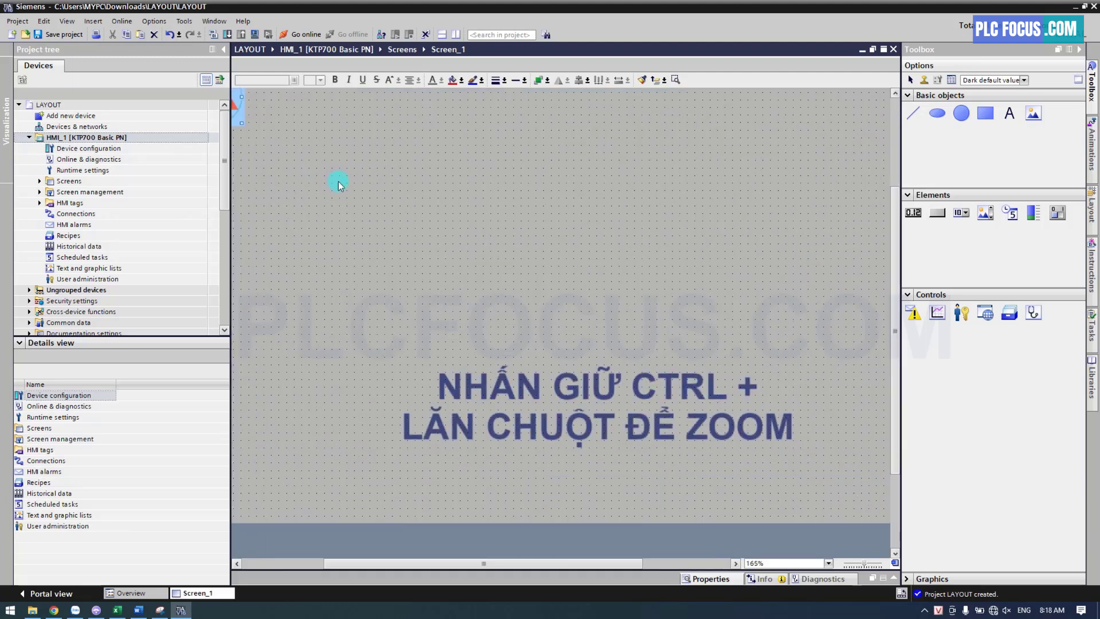
pyautogui.moveTo(400, 562); pyautogui.dragTo(302, 559)
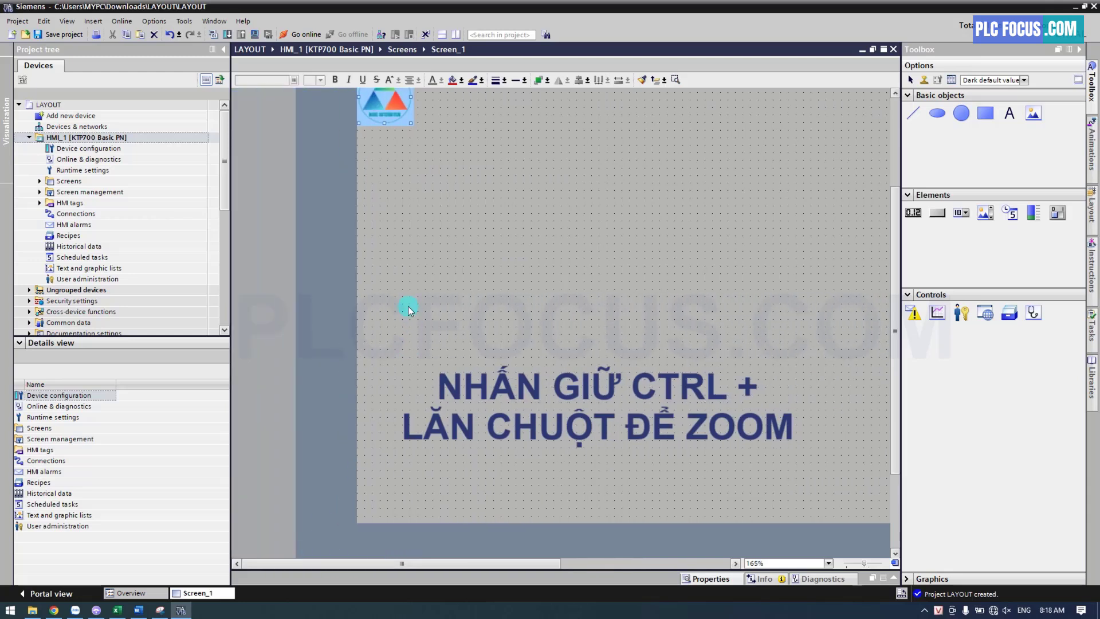
pyautogui.scroll(-2, 408, 309)
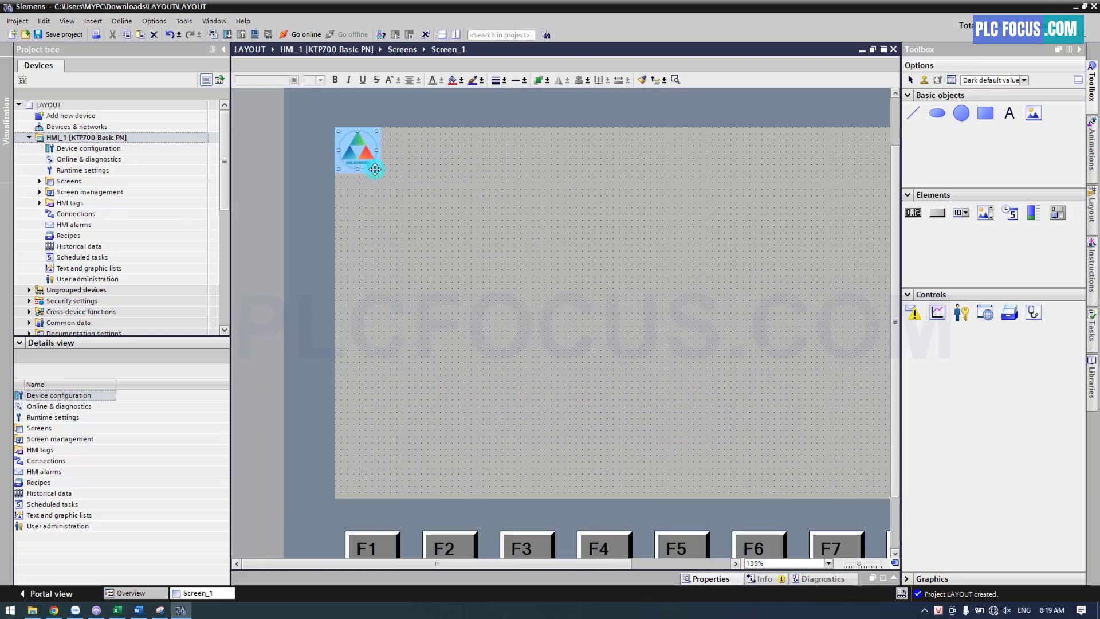
pyautogui.click(436, 182)
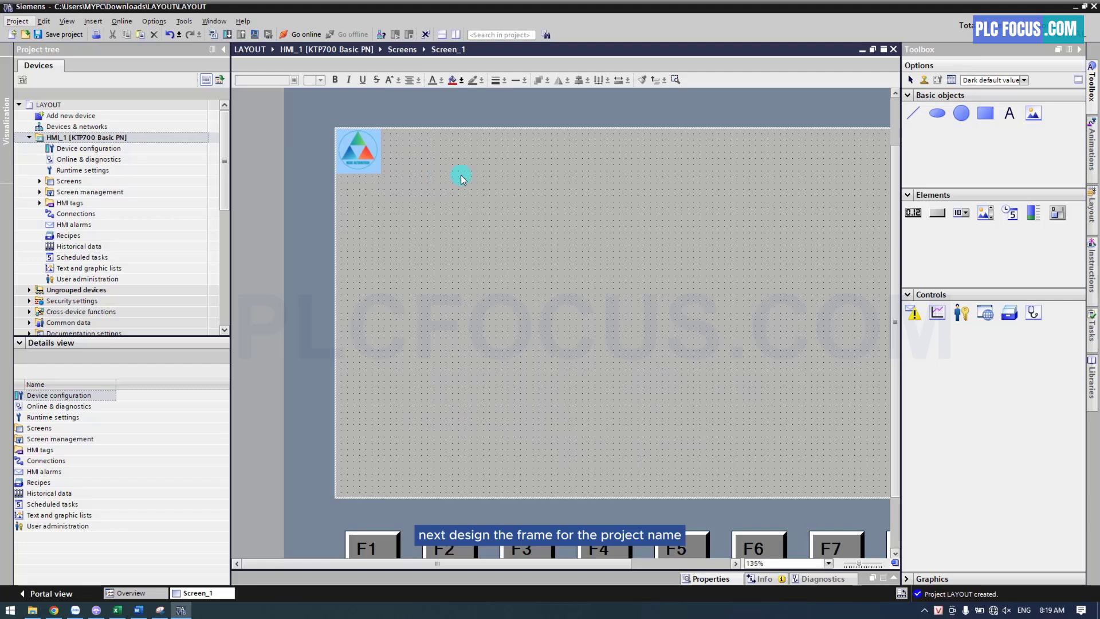
# Place a second rectangle at about X 93, Y 53 beside the logo and set its border width to 0
pyautogui.click(986, 113)
pyautogui.click(406, 168)
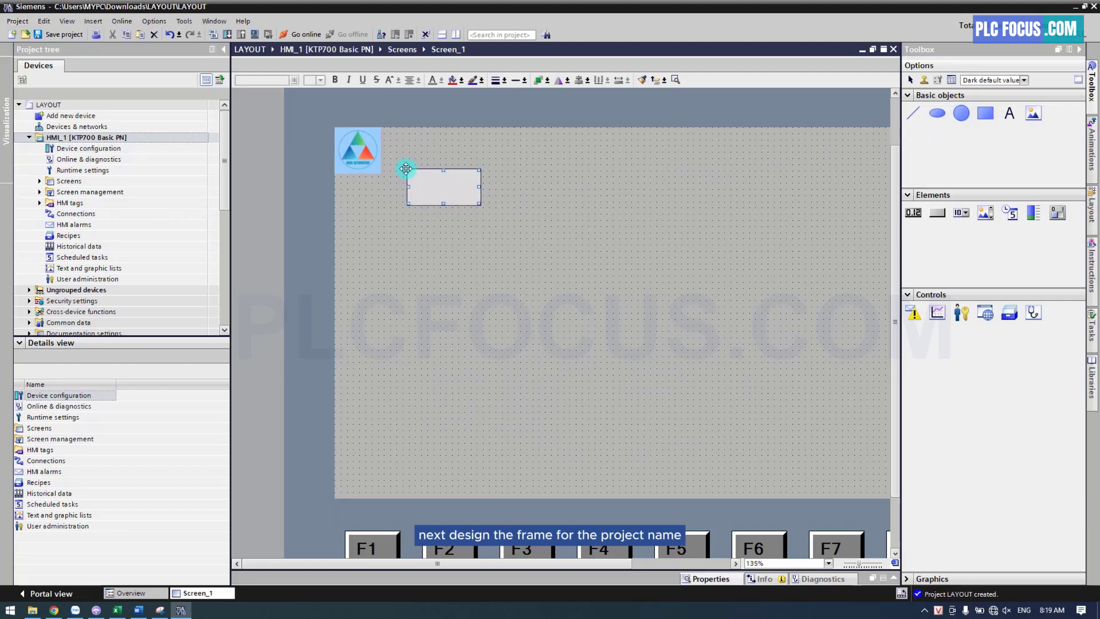
pyautogui.doubleClick(420, 179)
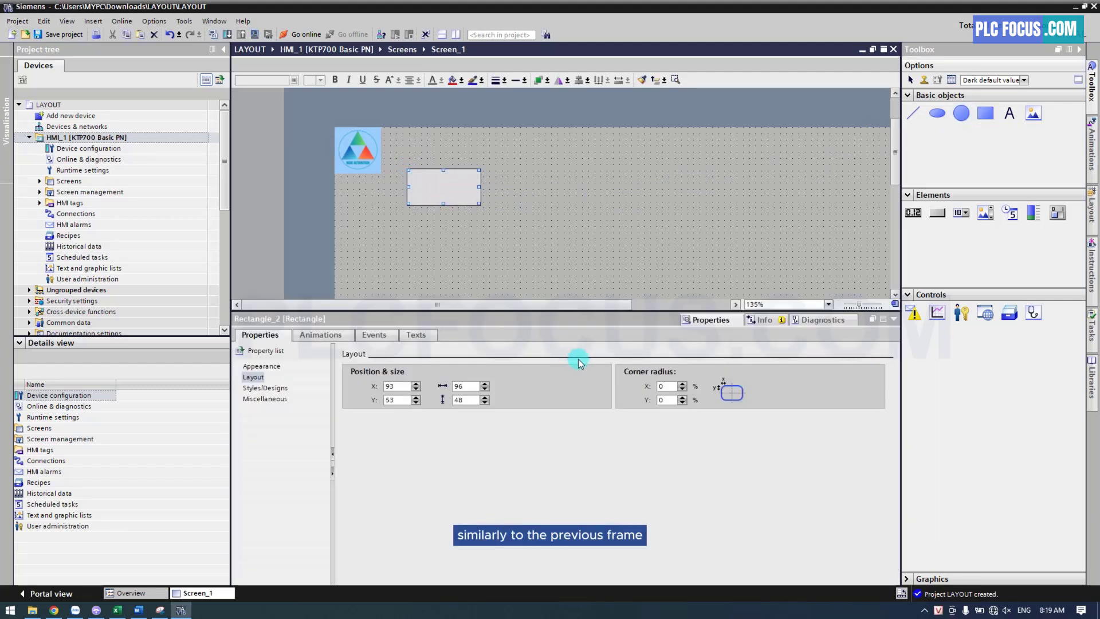
pyautogui.click(262, 366)
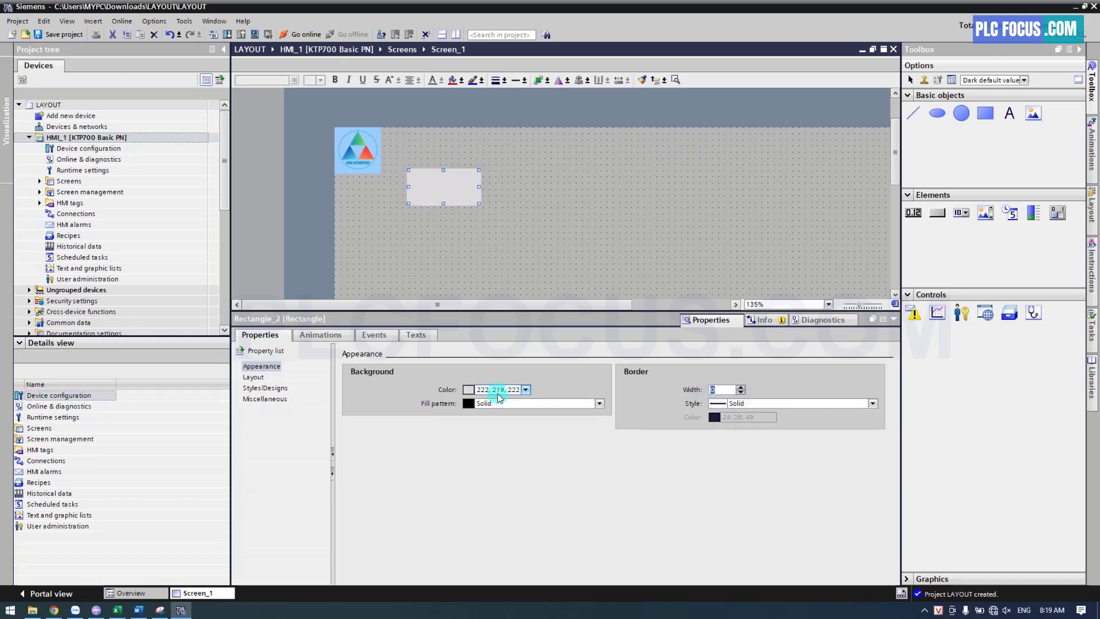
# Set the second rectangle's height to 60, move it flush beside the logo at the screen's upper edge, and widen it
pyautogui.click(252, 377)
pyautogui.doubleClick(461, 400)
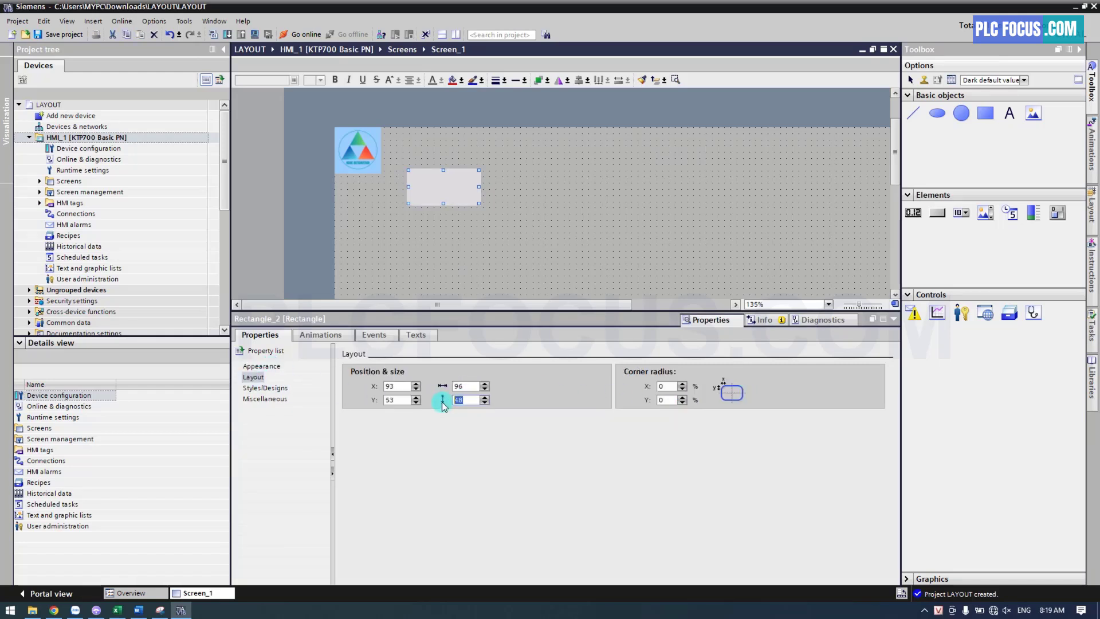
pyautogui.write('60')
pyautogui.press('Return')
pyautogui.moveTo(443, 192); pyautogui.dragTo(574, 150)
pyautogui.click(597, 174)
# Set the second rectangle's background colour to light purple (206, 154, 255)
pyautogui.click(548, 150)
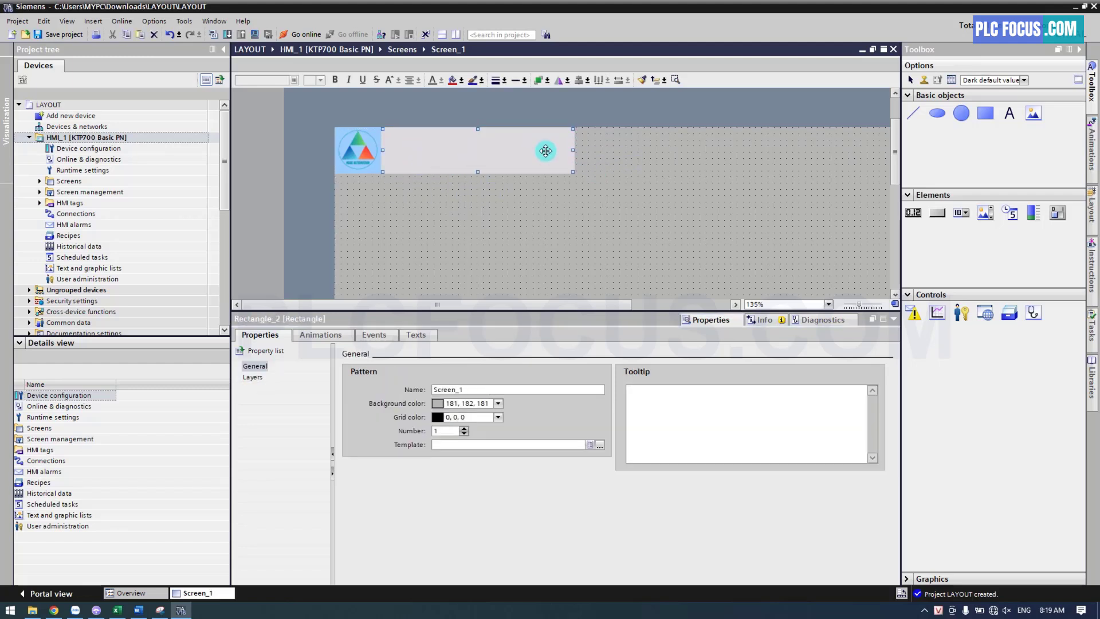
pyautogui.click(290, 368)
pyautogui.click(526, 390)
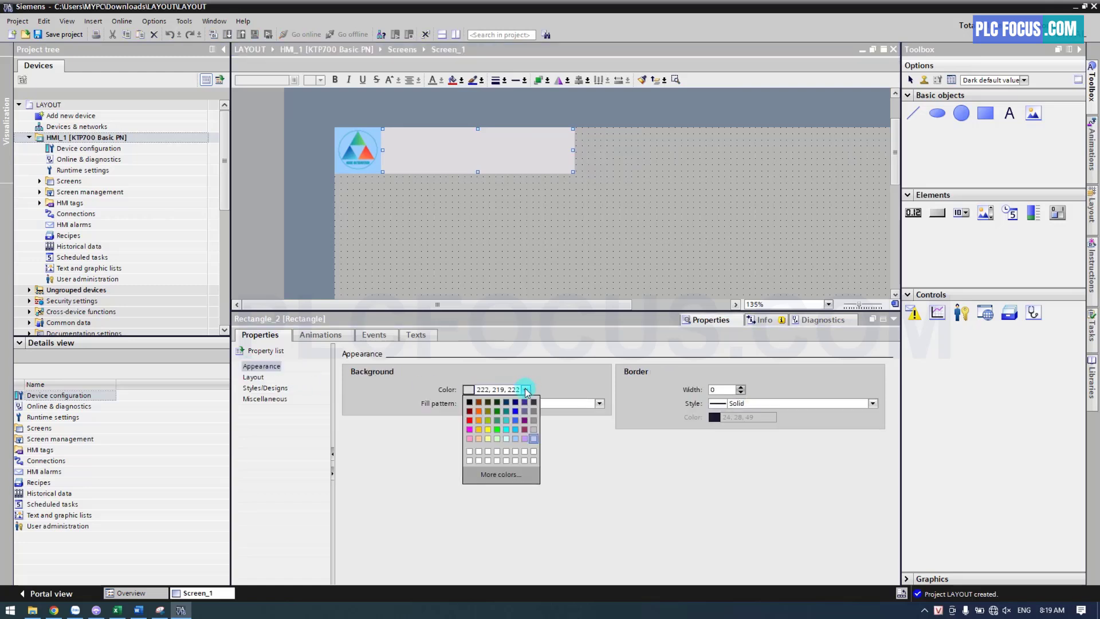
pyautogui.click(524, 438)
pyautogui.click(556, 239)
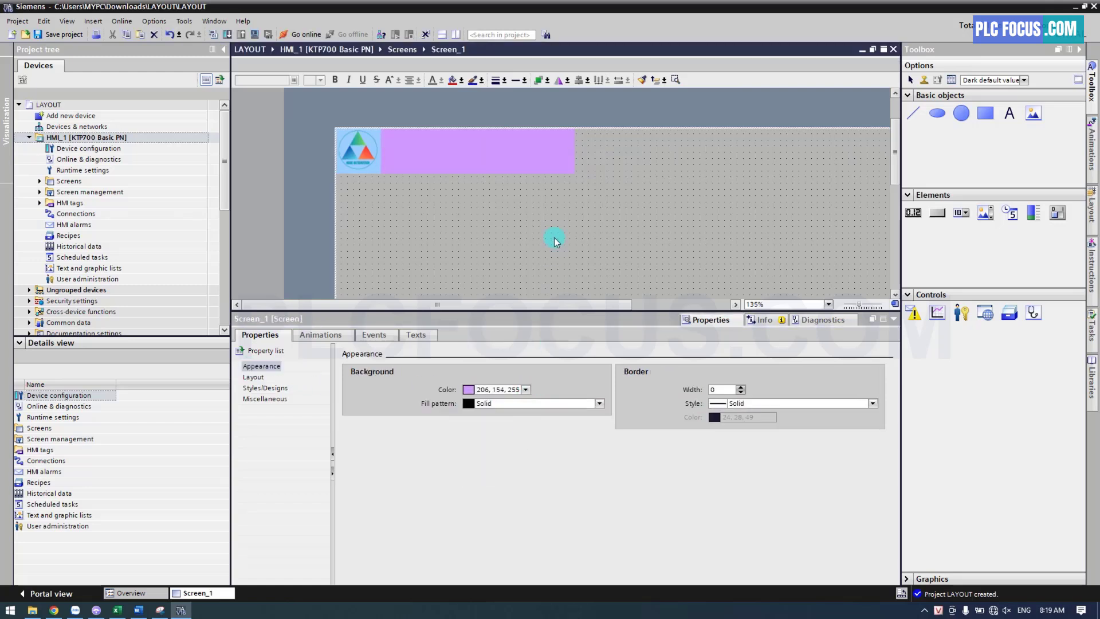
# Add a text field reading "SIEMENS HMI COURSE" on the purple rectangle
pyautogui.click(1009, 113)
pyautogui.click(410, 141)
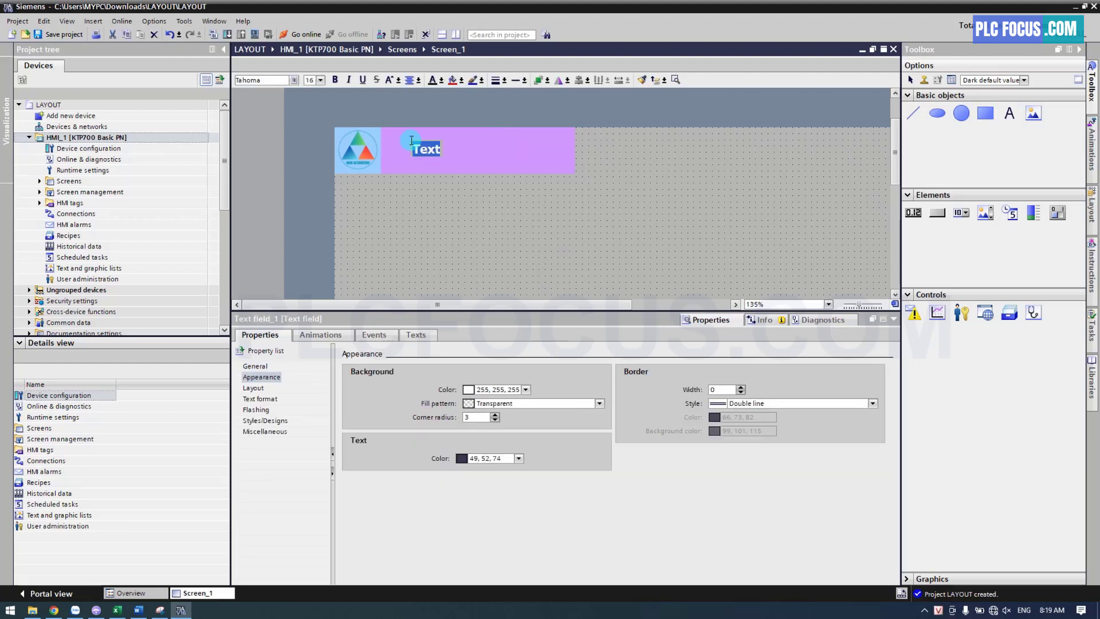
pyautogui.write('s')
pyautogui.write('IEMENS HMI COURSE')
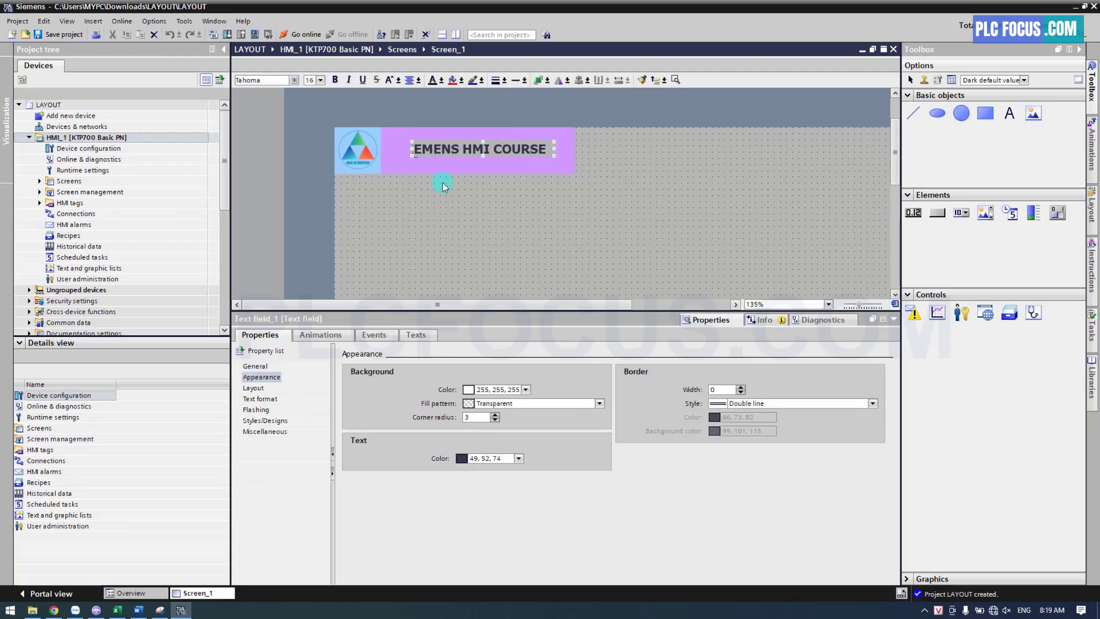
pyautogui.press('Return')
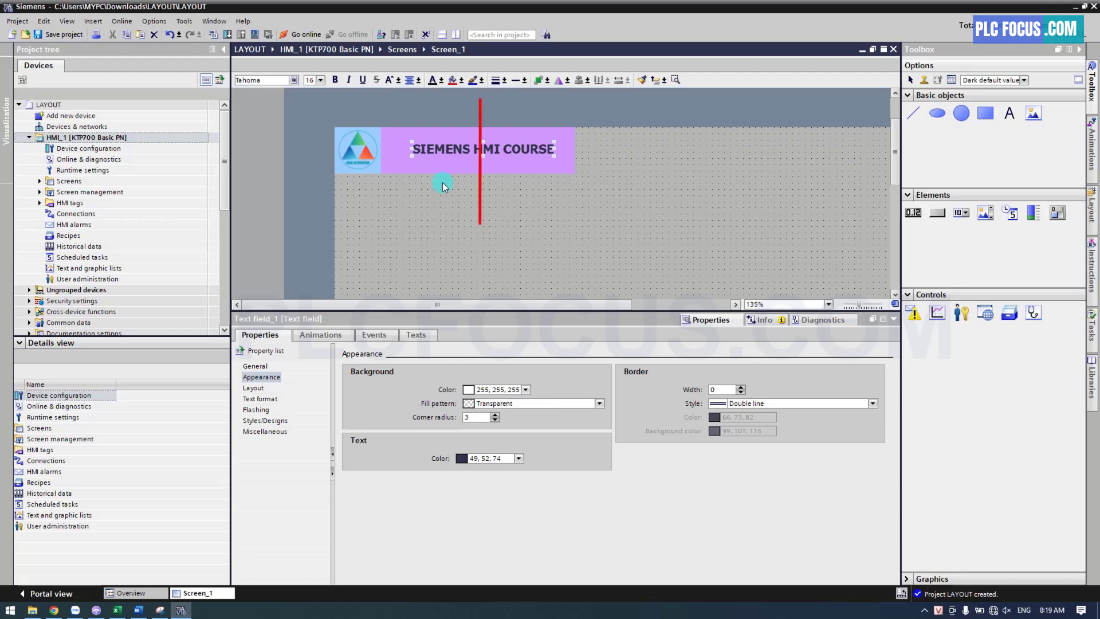
# Centre the title text horizontally on the purple rectangle and nudge it up toward the rectangle's upper edge
pyautogui.click(452, 168)
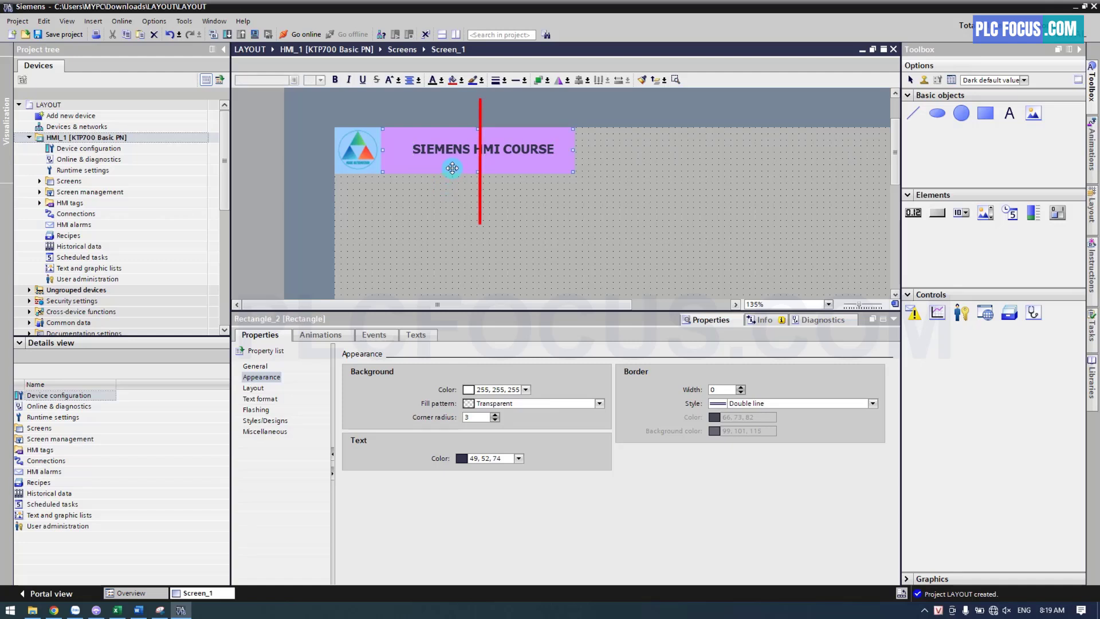
pyautogui.press('shift')
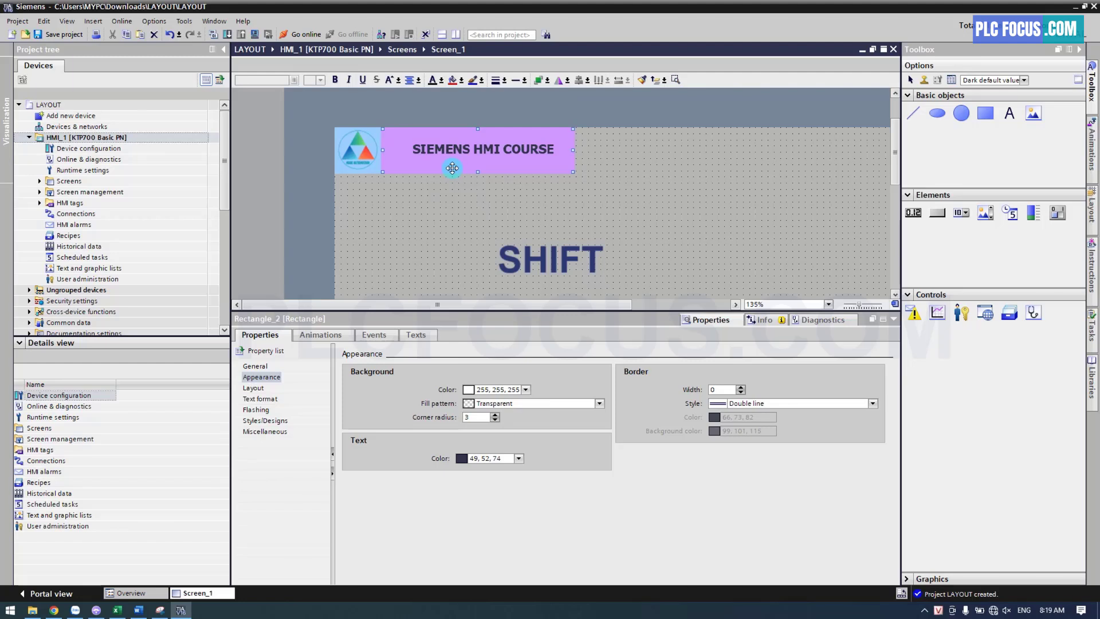
pyautogui.keyDown('shift'); pyautogui.click(484, 148); pyautogui.keyUp('shift')
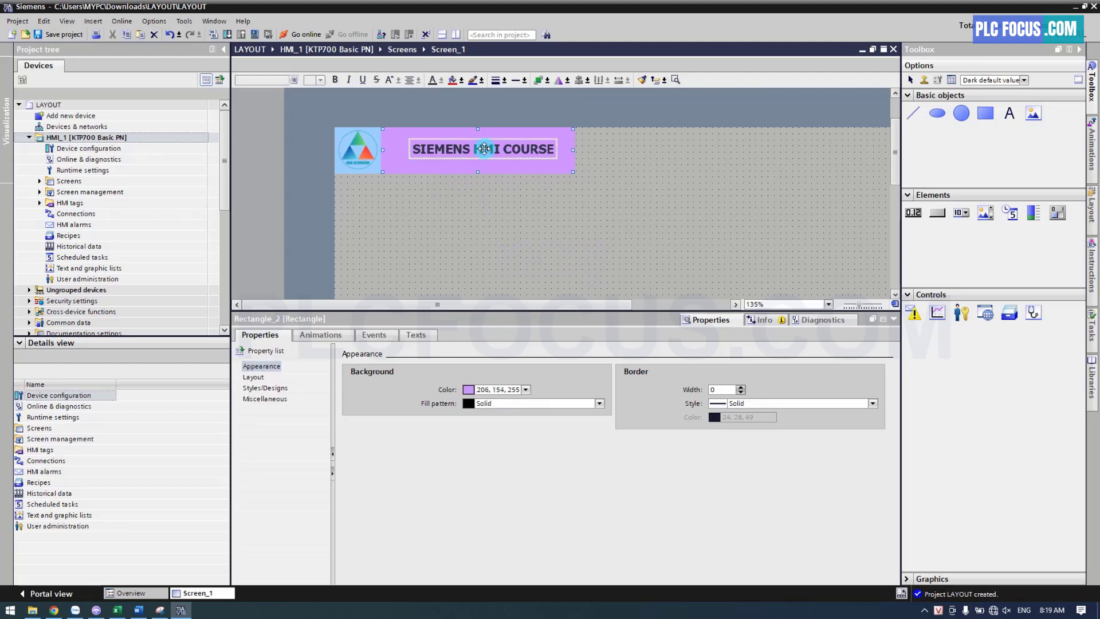
pyautogui.click(580, 81)
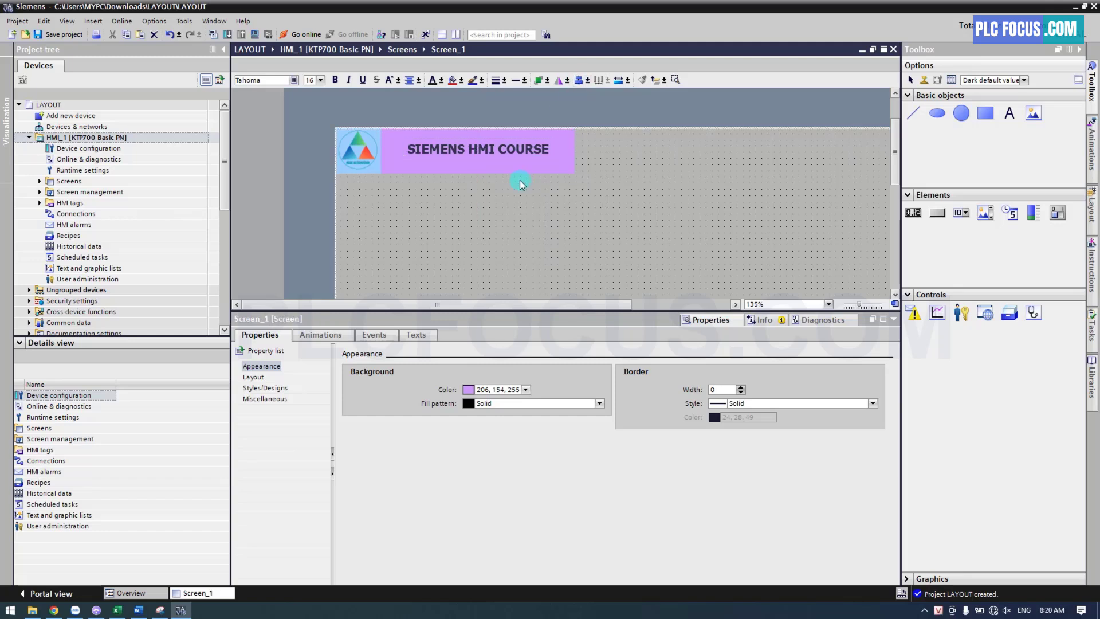
pyautogui.click(507, 151)
pyautogui.press('Up')
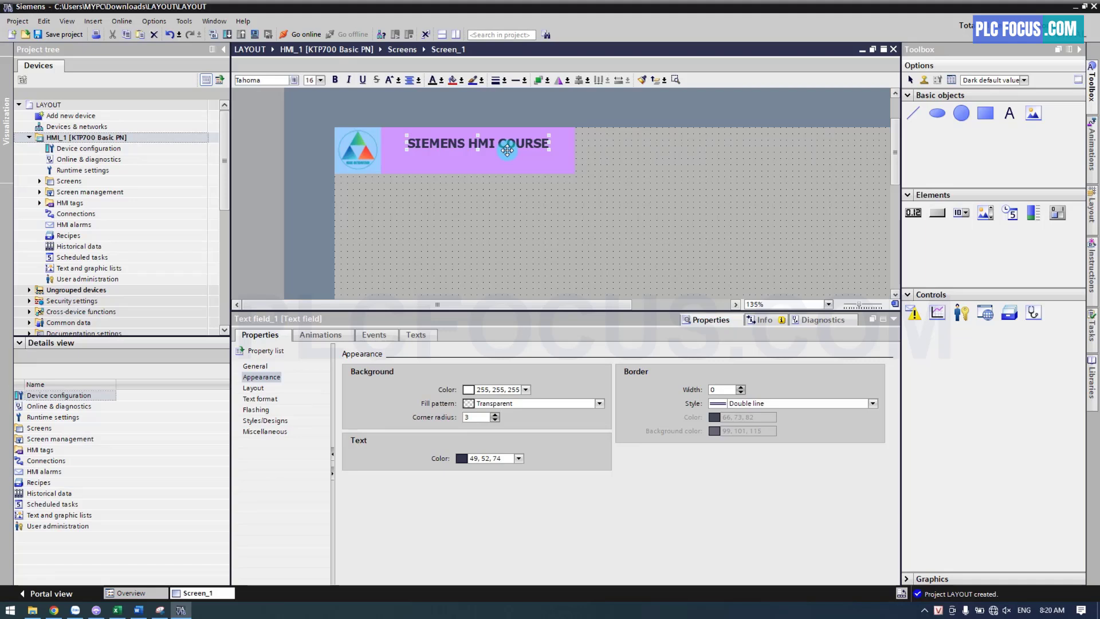
# Add a second text field reading "instructor: Ngoc Automation" below the title
pyautogui.click(1010, 113)
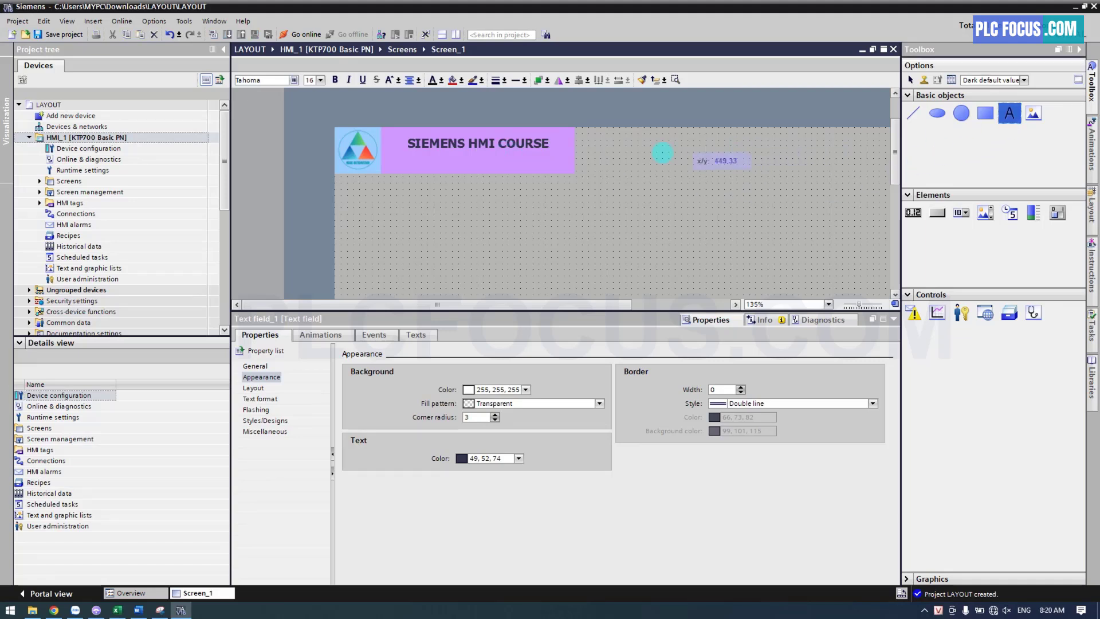
pyautogui.click(415, 162)
pyautogui.write('ins')
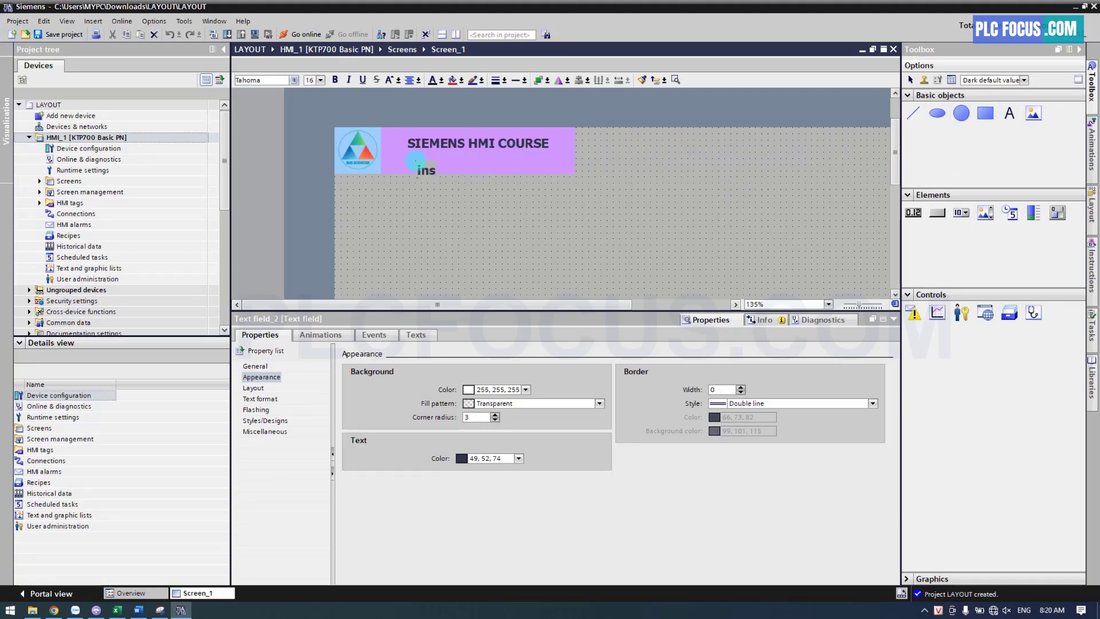
pyautogui.write('tructor: Ngoc Automation')
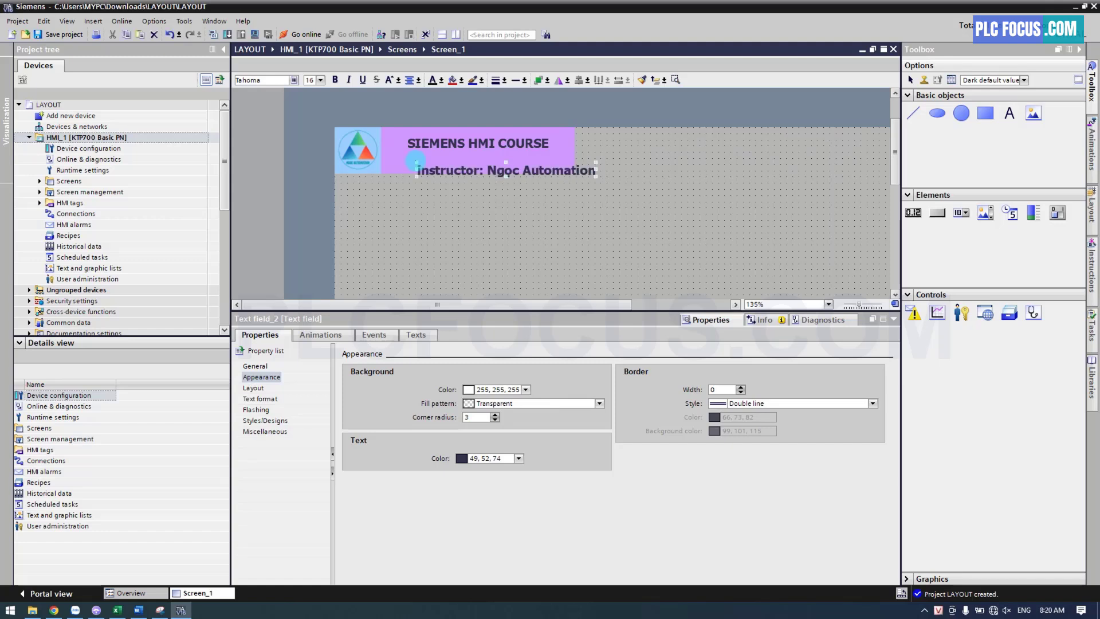
# Set the instructor text's font size to 13 and remove its bold formatting
pyautogui.click(319, 79)
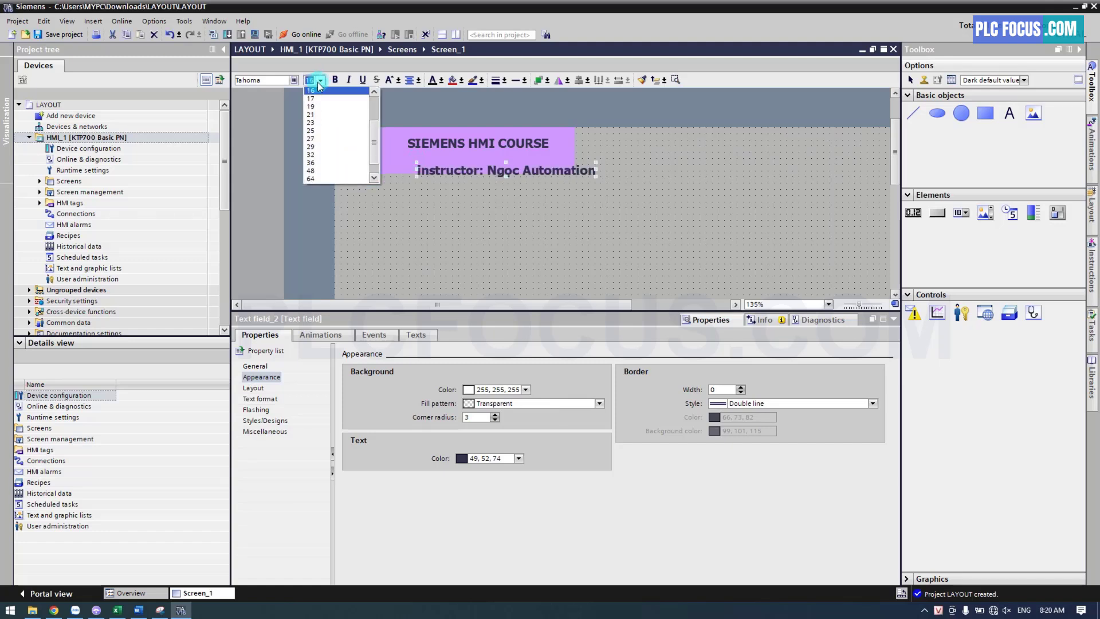
pyautogui.click(315, 123)
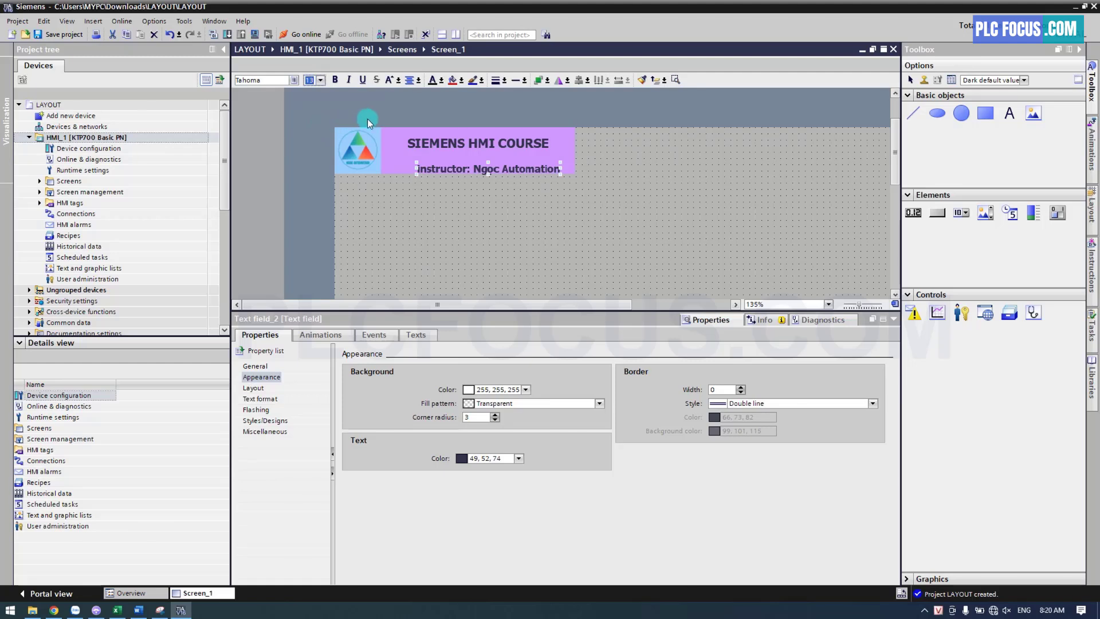
pyautogui.click(335, 80)
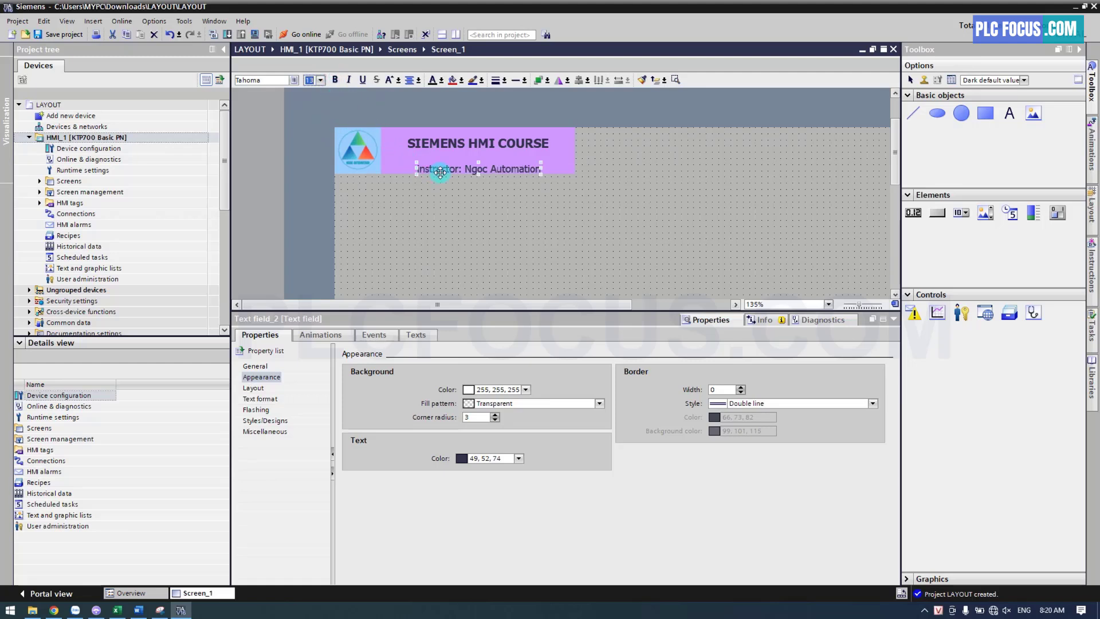
# Move the instructor text up directly beneath the title, centred with it inside the purple frame
pyautogui.moveTo(445, 178); pyautogui.dragTo(446, 169)
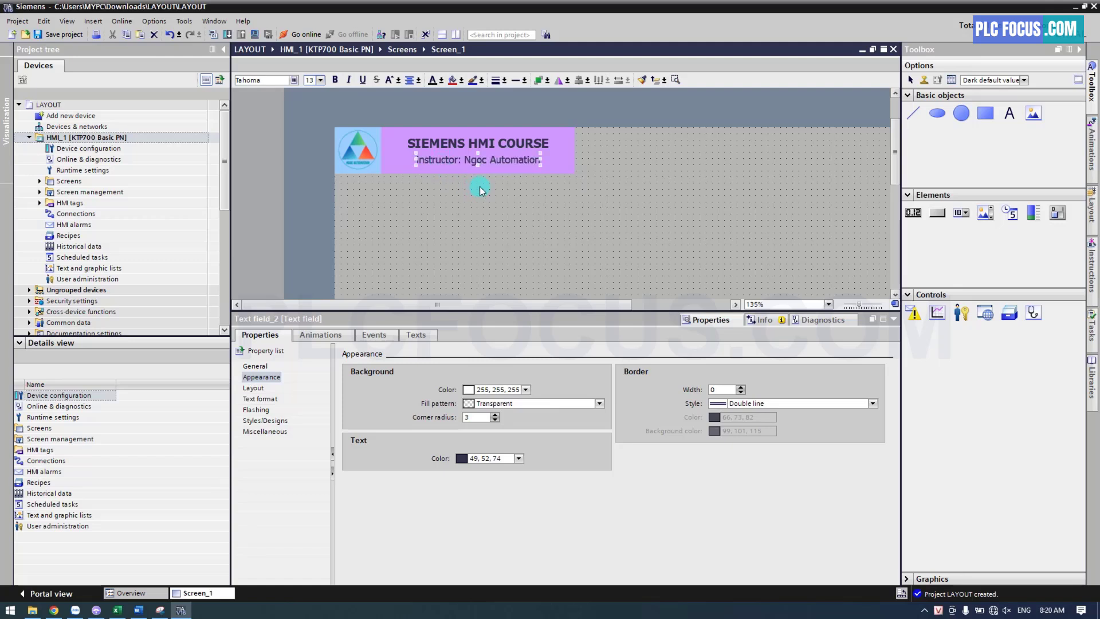
pyautogui.keyDown('shift'); pyautogui.click(488, 156); pyautogui.keyUp('shift')
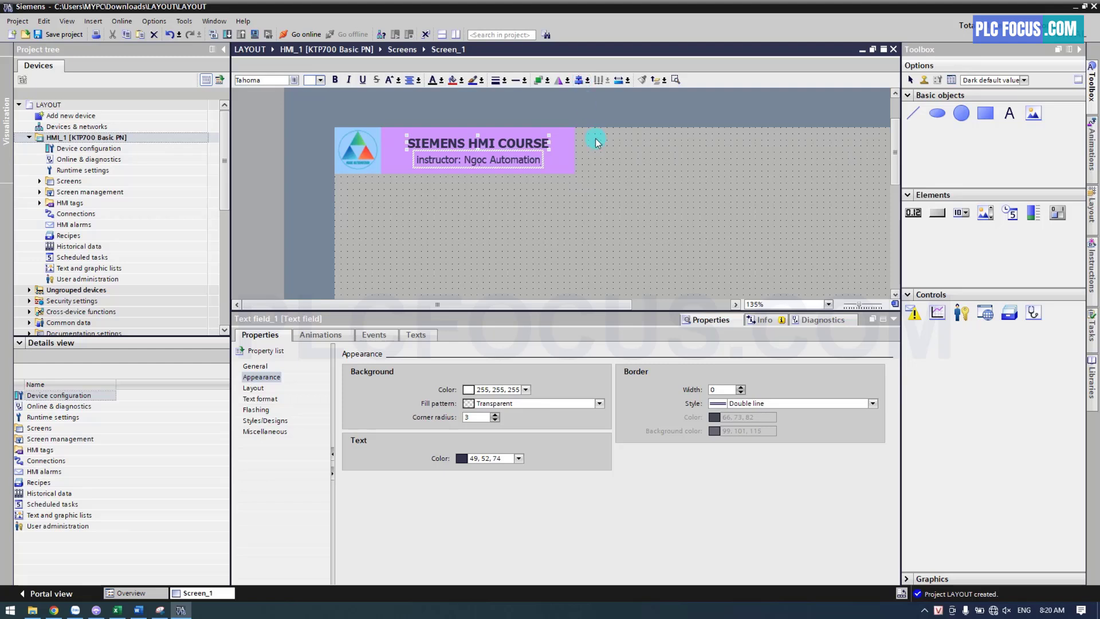
pyautogui.click(596, 161)
# Place a button on the screen to the right of the purple frame, at about X 332, Y 8
pyautogui.moveTo(555, 304); pyautogui.dragTo(605, 305)
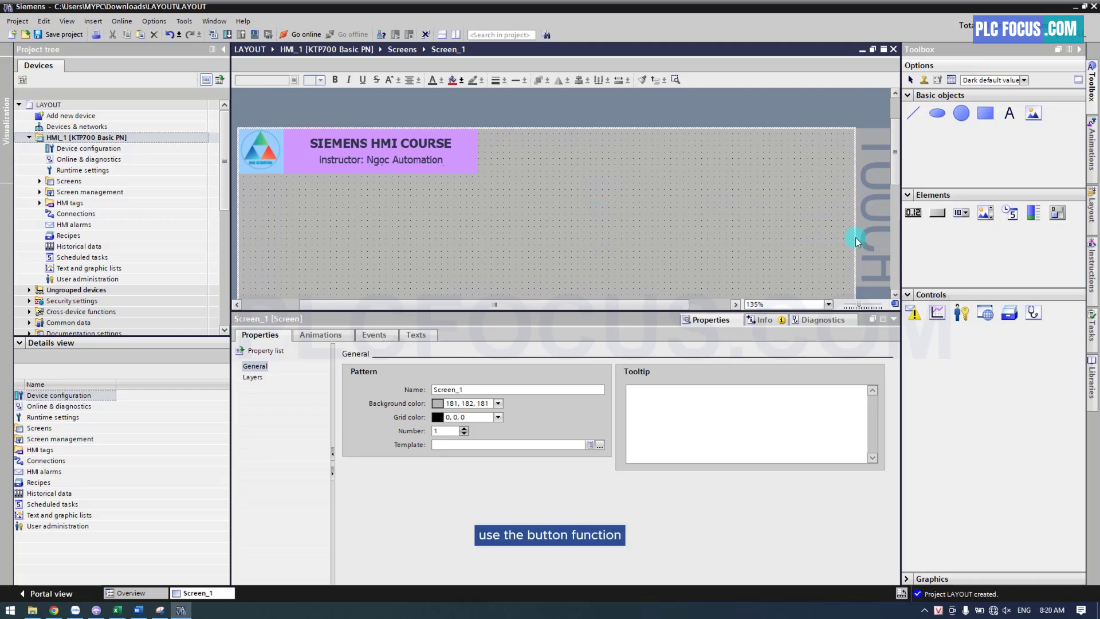
pyautogui.click(937, 213)
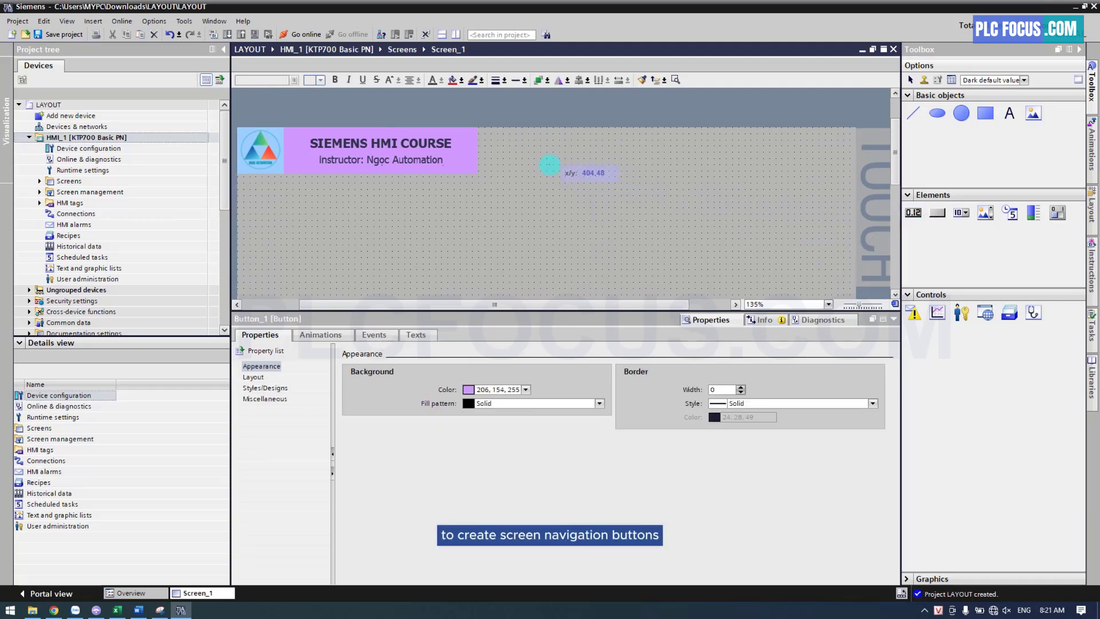
pyautogui.click(549, 165)
pyautogui.moveTo(597, 175); pyautogui.dragTo(541, 143)
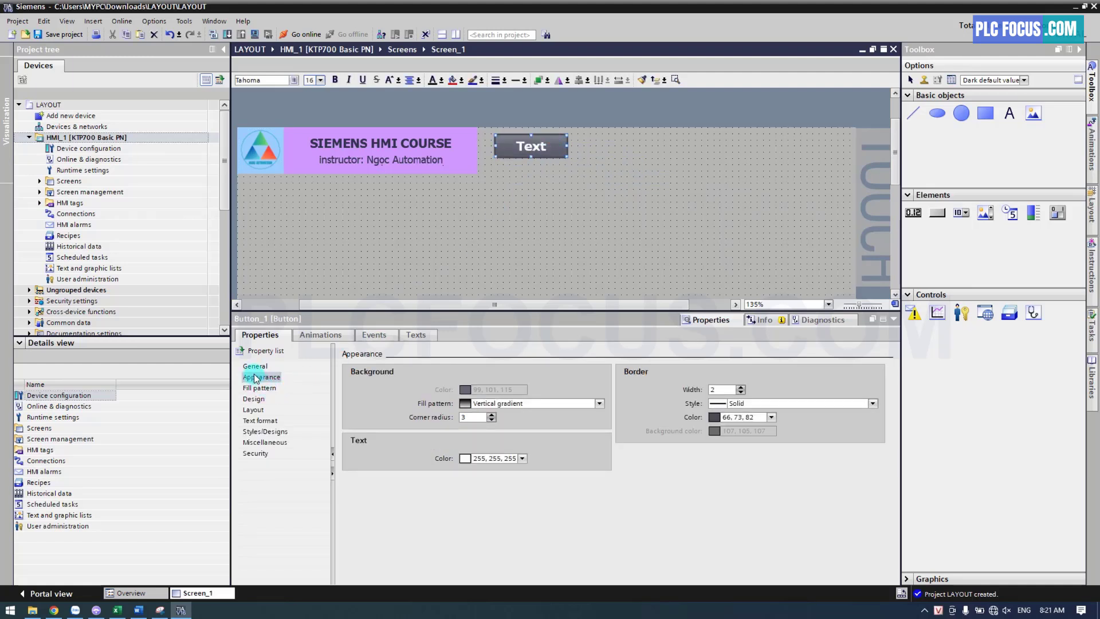
# Set the button's corner radius to 0, its fill pattern to Solid and its border width to 0
pyautogui.click(255, 377)
pyautogui.doubleClick(471, 417)
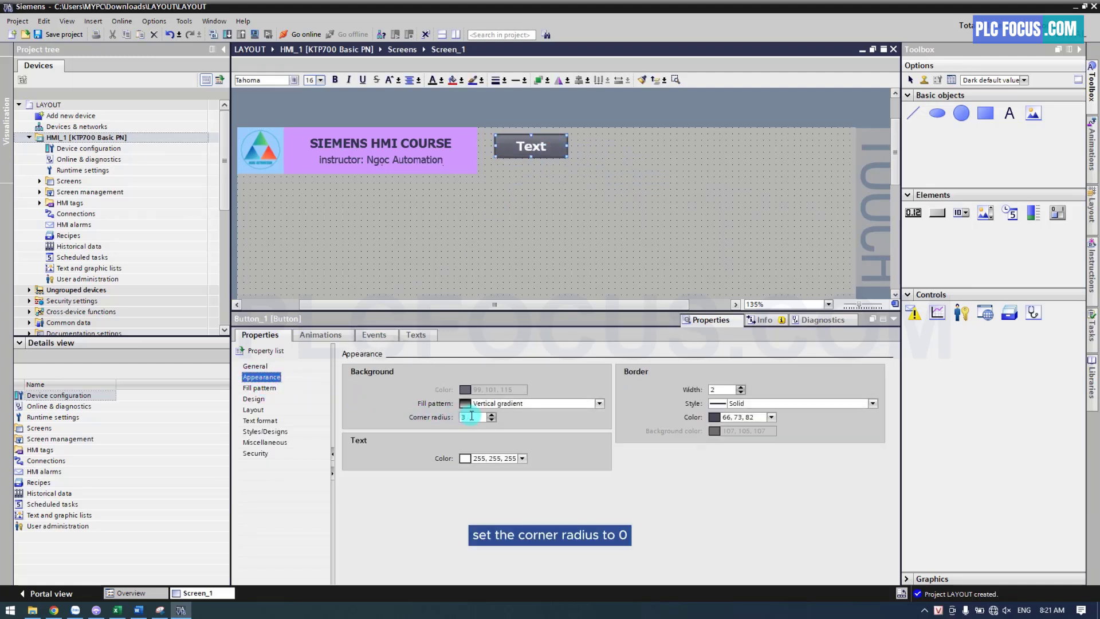
pyautogui.write('0')
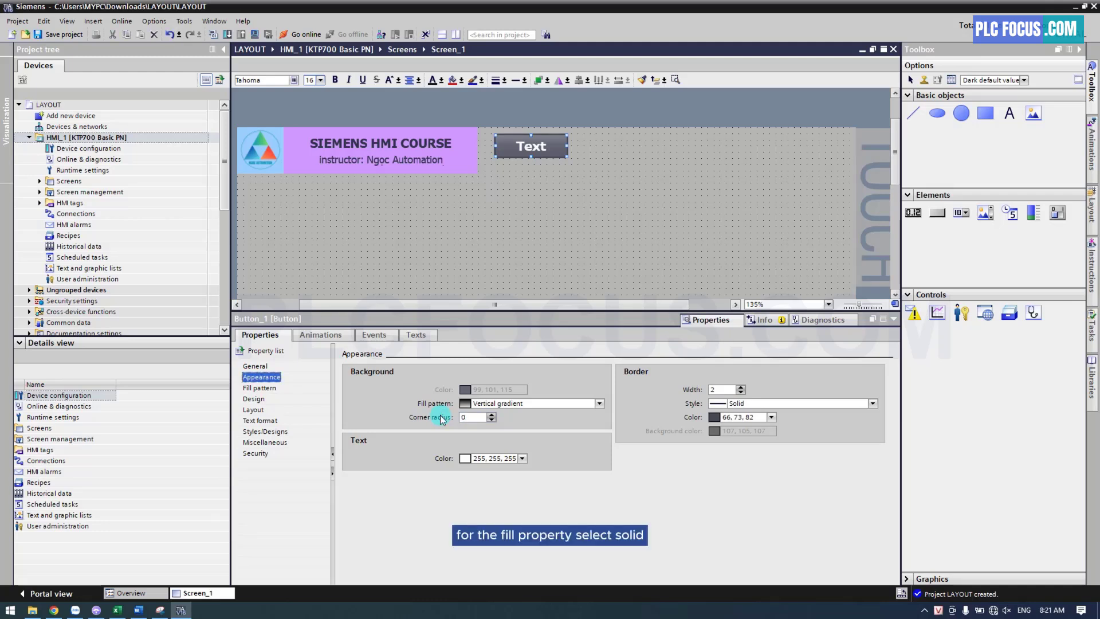
pyautogui.click(599, 404)
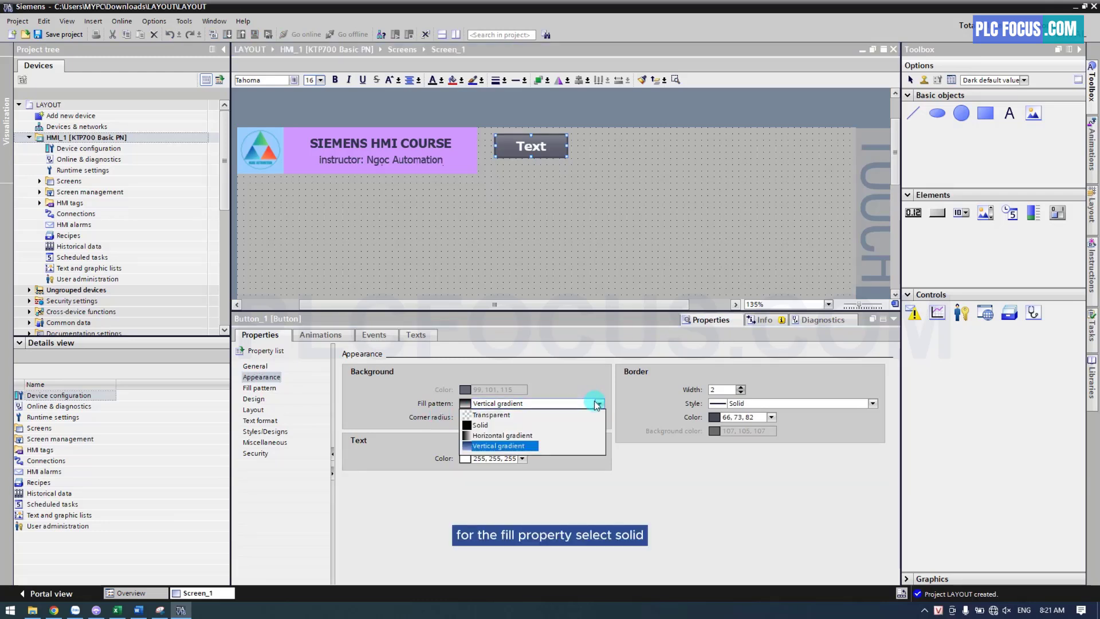
pyautogui.click(482, 425)
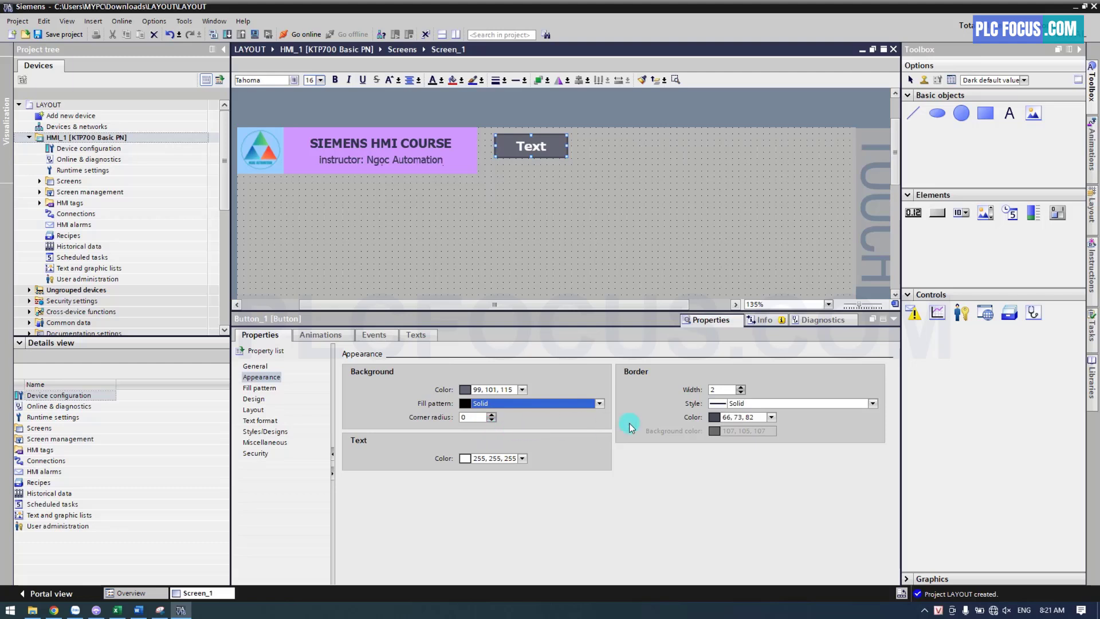
pyautogui.click(742, 394)
pyautogui.click(742, 394)
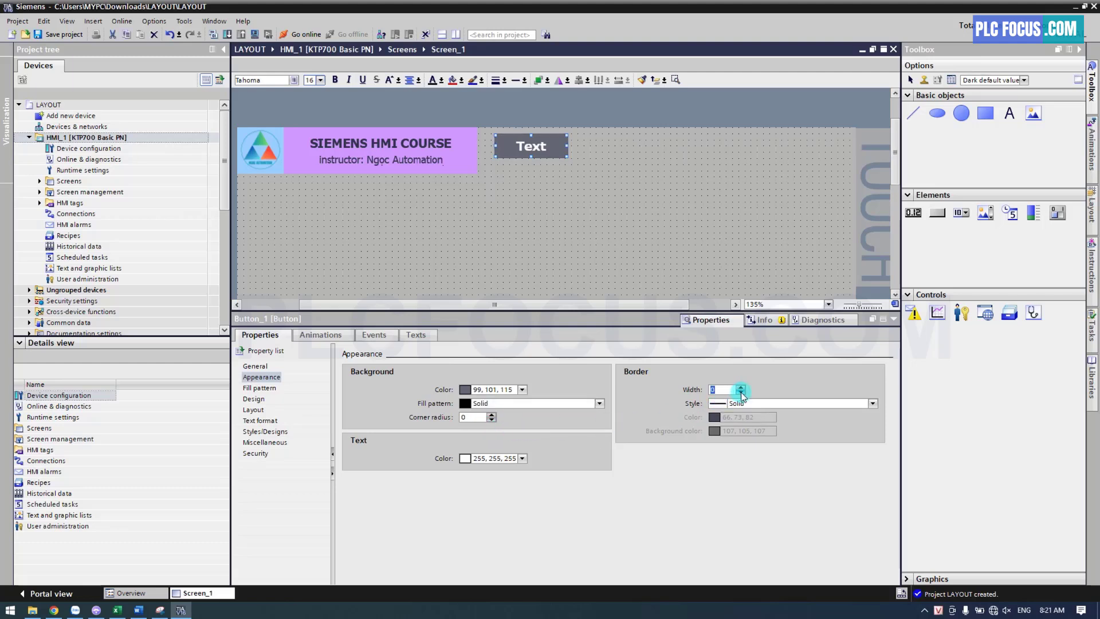
# Set the button's height to 60 and move it flush against the purple frame at X 311, Y 0
pyautogui.click(255, 409)
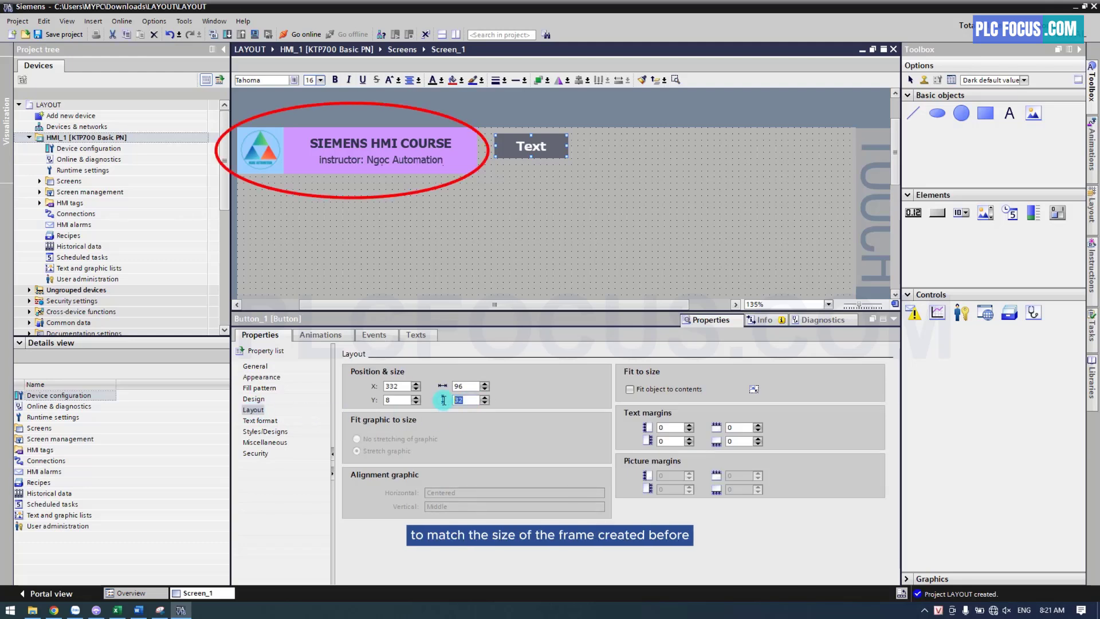
pyautogui.write('60')
pyautogui.press('Return')
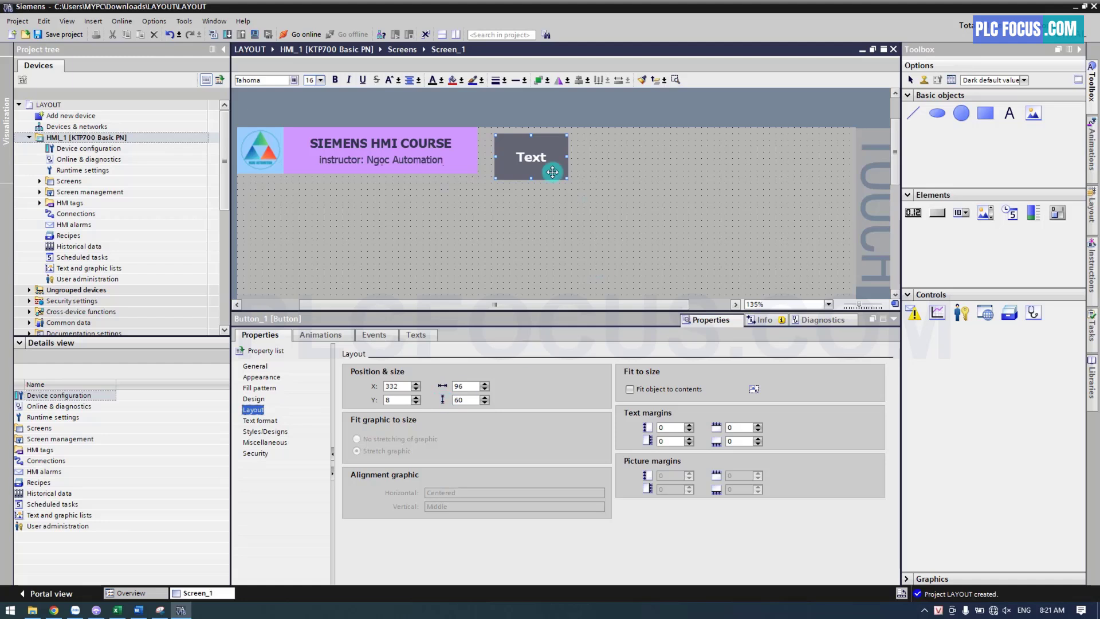
pyautogui.moveTo(538, 158); pyautogui.dragTo(521, 153)
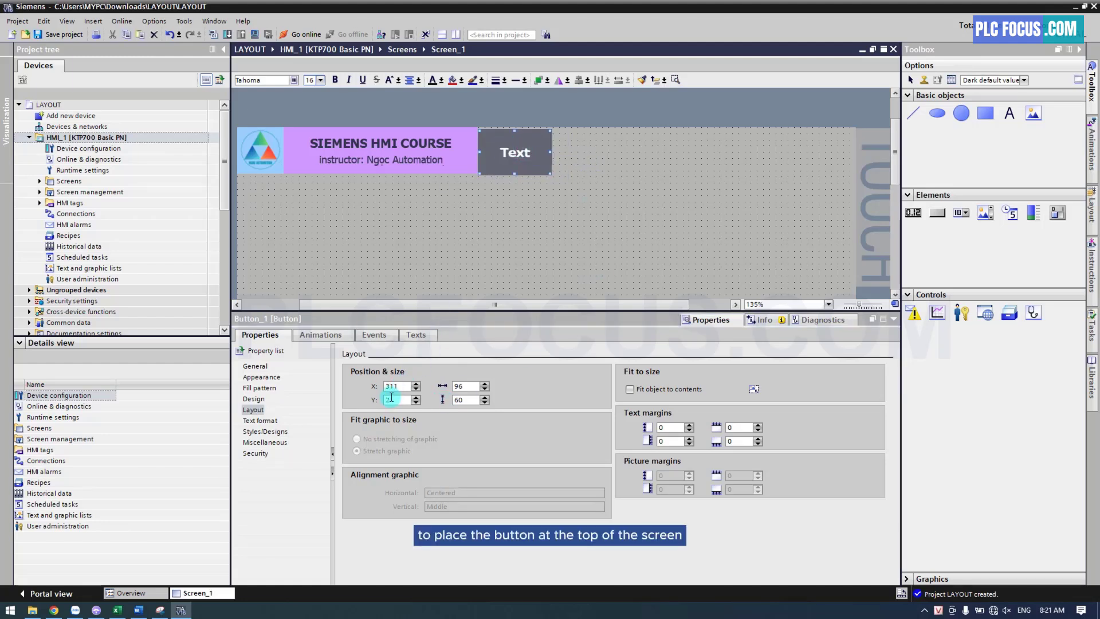
pyautogui.doubleClick(371, 406)
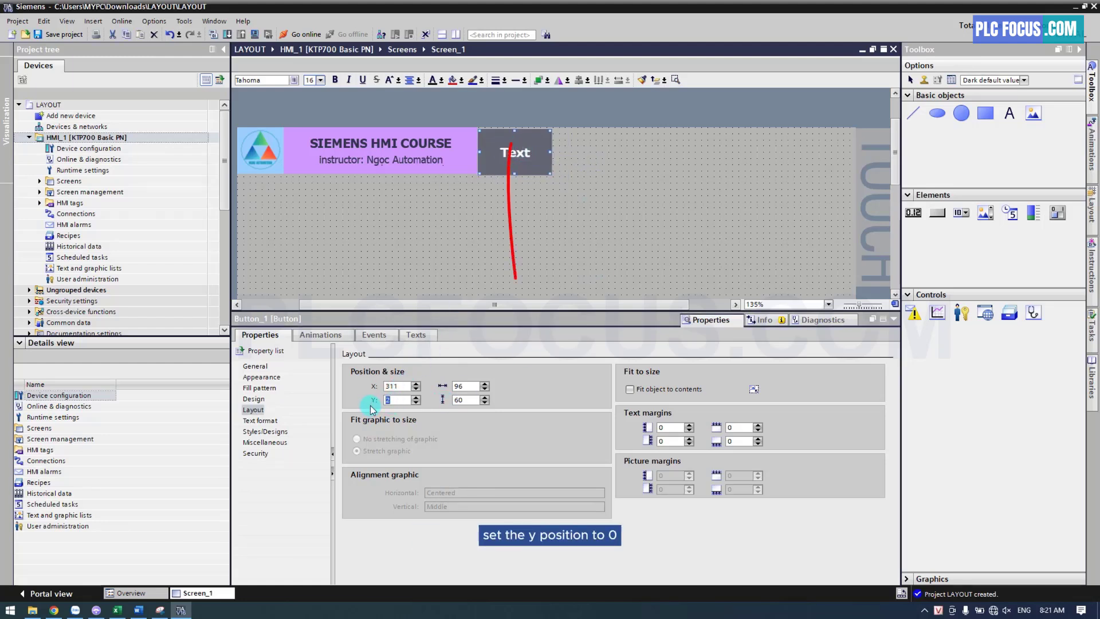
pyautogui.write('0')
pyautogui.press('Return')
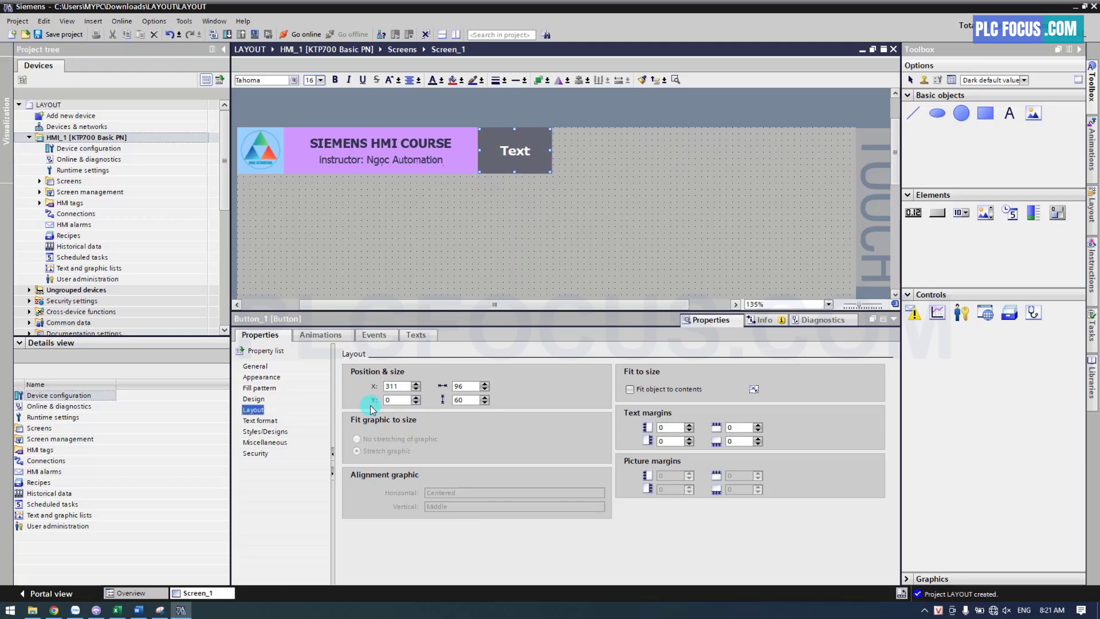
# Resize the button horizontally and set its width to 90
pyautogui.moveTo(551, 150); pyautogui.dragTo(561, 150)
pyautogui.moveTo(467, 383); pyautogui.dragTo(440, 389)
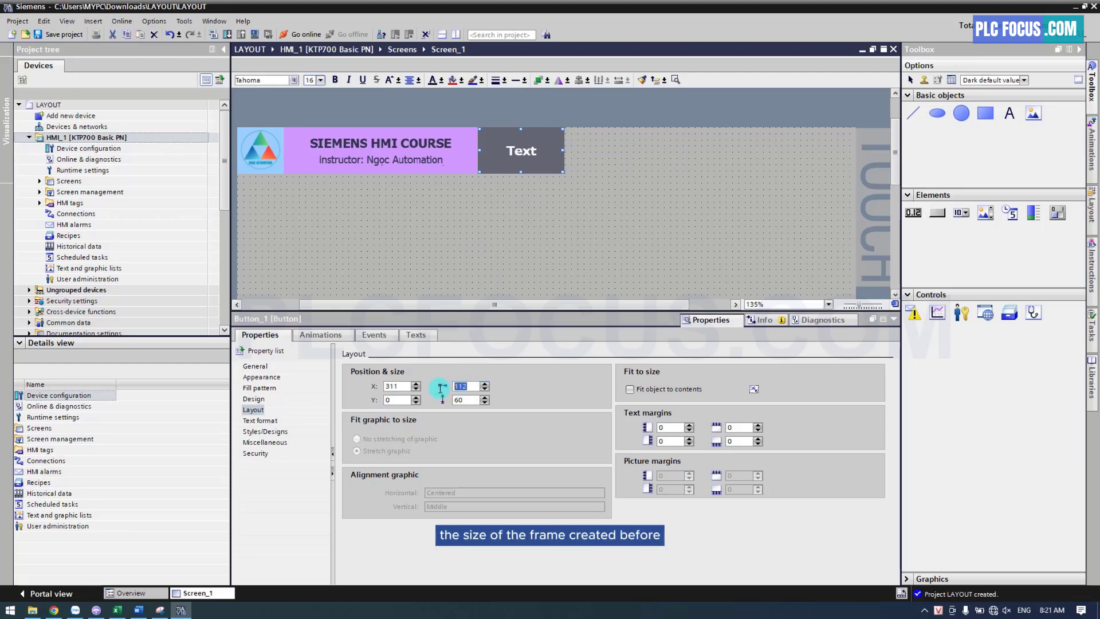
pyautogui.write('90')
pyautogui.press('Return')
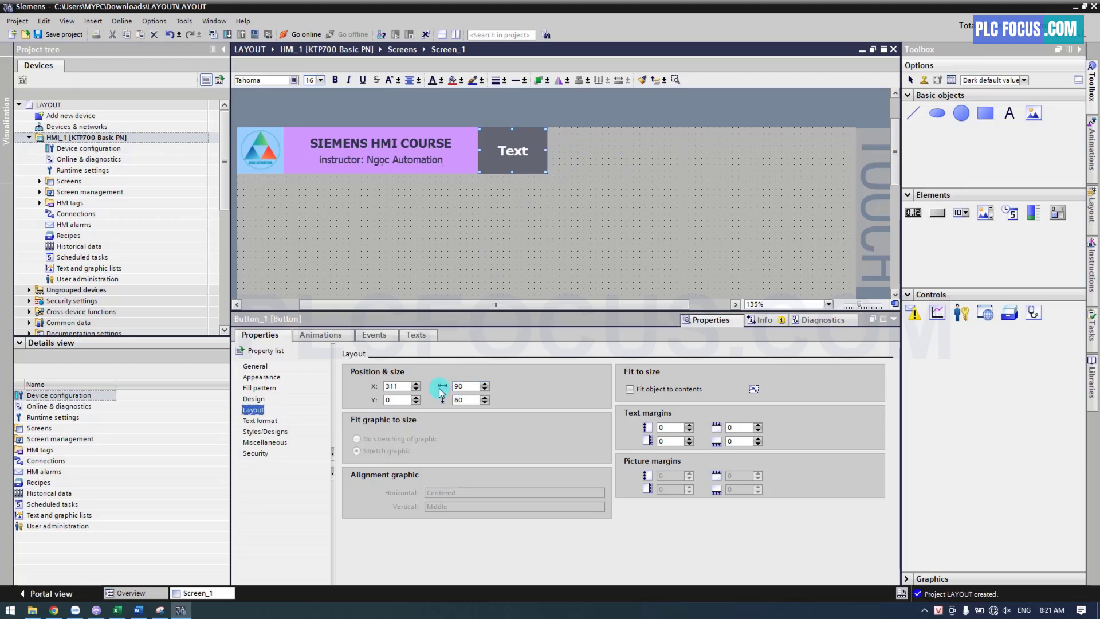
# Change the button's label to Home
pyautogui.click(524, 153)
pyautogui.write('H')
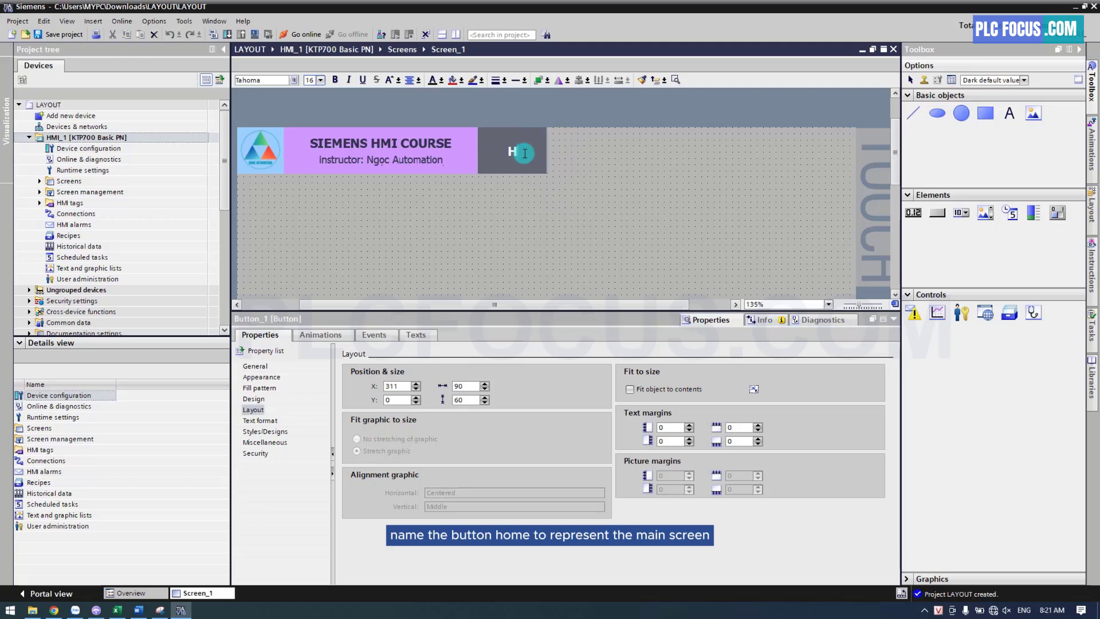
pyautogui.write('ome')
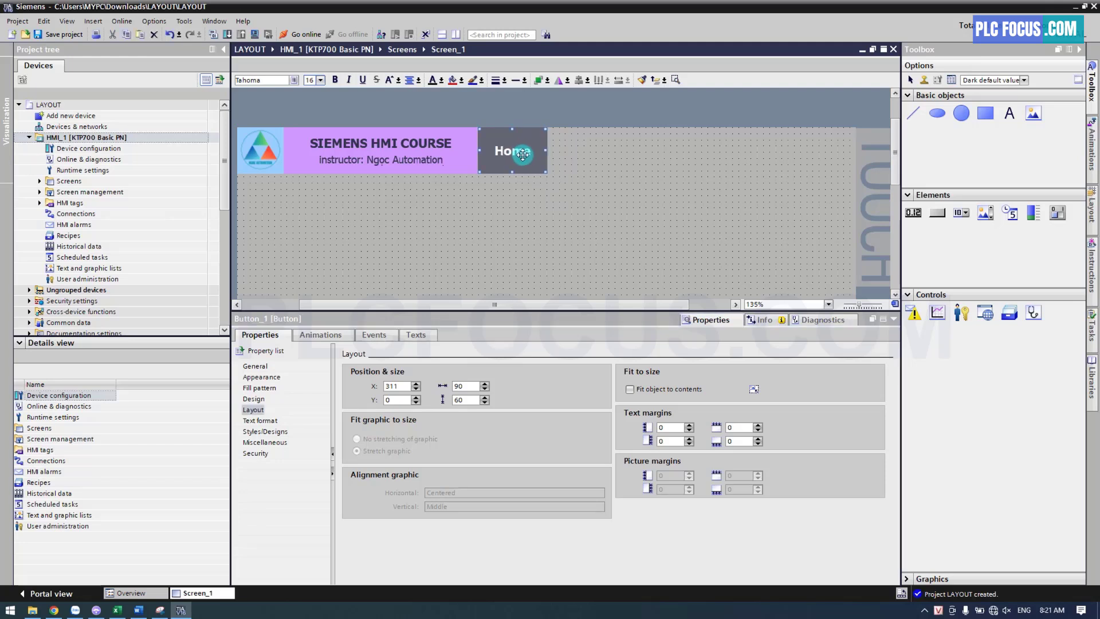
# Duplicate the Home button, place the copy flush beside it at X 401, Y 0, and label it Setting
pyautogui.rightClick(523, 154)
pyautogui.click(541, 173)
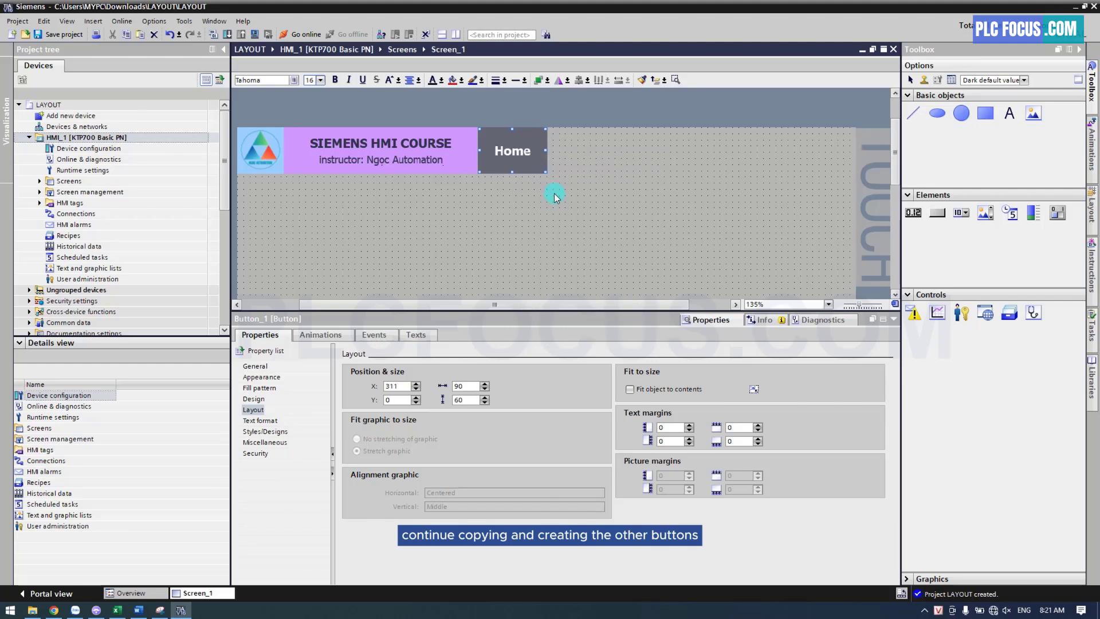
pyautogui.rightClick(554, 197)
pyautogui.click(569, 211)
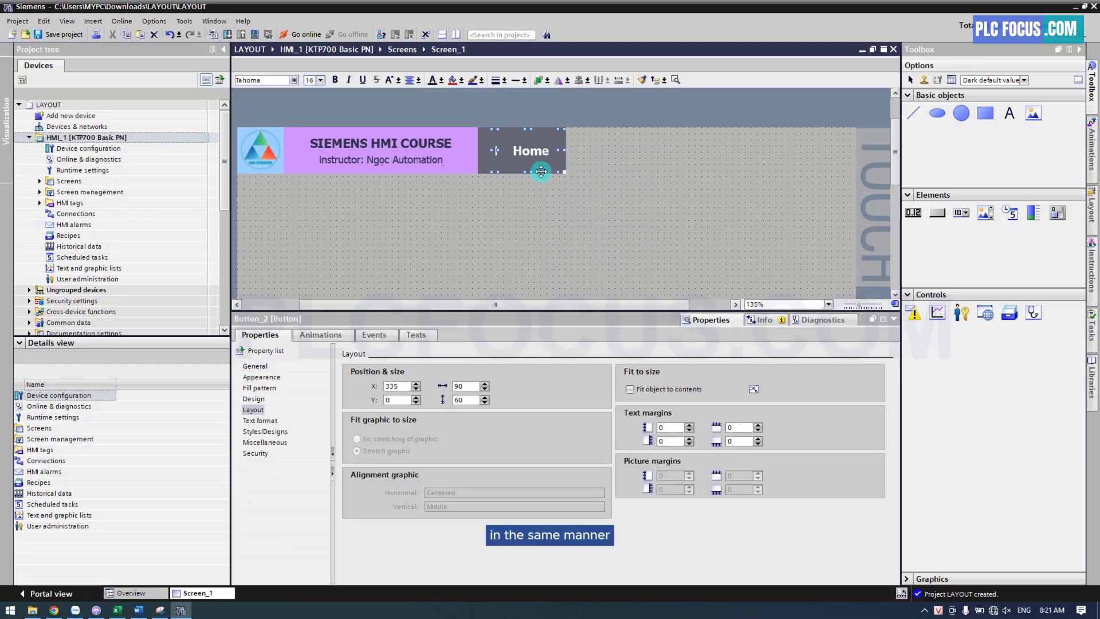
pyautogui.press('Right')
pyautogui.press('Right')
pyautogui.press('Right')
pyautogui.press('Right')
pyautogui.press('Right')
pyautogui.press('Right')
pyautogui.press('Right')
pyautogui.press('Right')
pyautogui.press('Right')
pyautogui.press('Left')
pyautogui.press('Left')
pyautogui.press('Left')
pyautogui.press('Left')
pyautogui.press('Left')
pyautogui.press('Left')
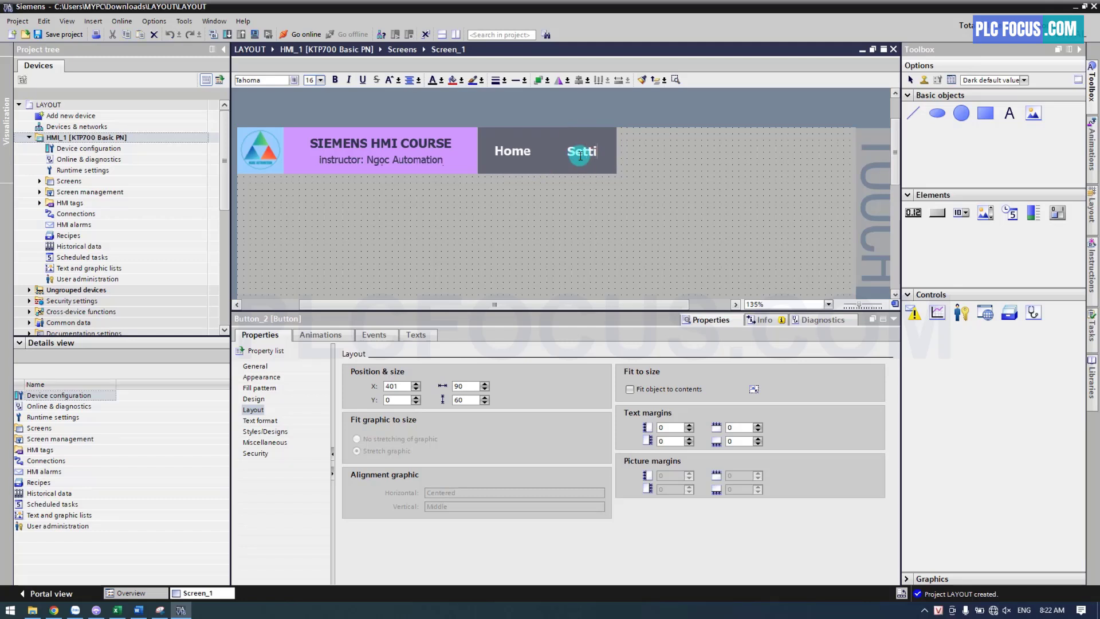
pyautogui.write('Setting')
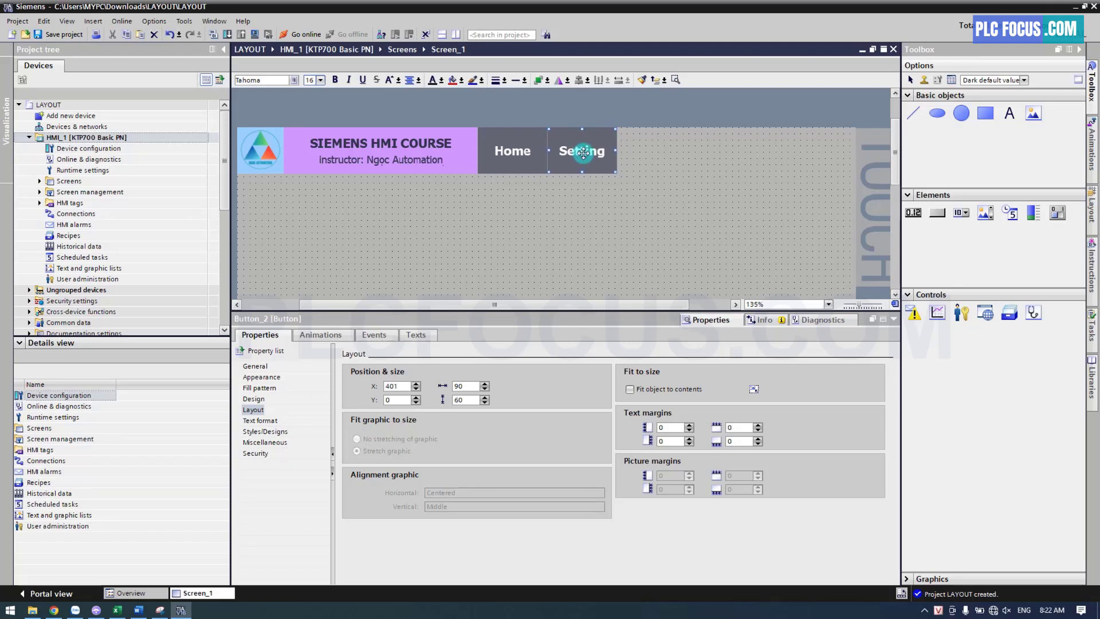
# Add three more Home button copies in the row at X 491, 581 and 671, and label the first one Alarm
pyautogui.hotkey('ctrl', 'v')
pyautogui.hotkey('ctrl', 'v')
pyautogui.hotkey('ctrl', 'v')
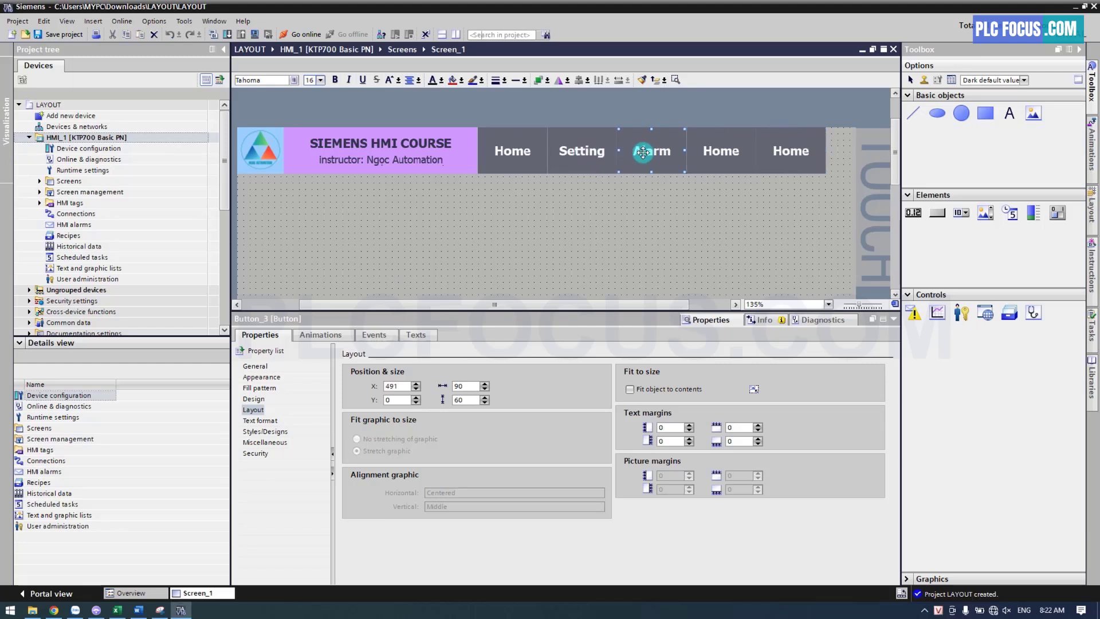
# Label the remaining two button copies Trend and Admin
pyautogui.click(722, 152)
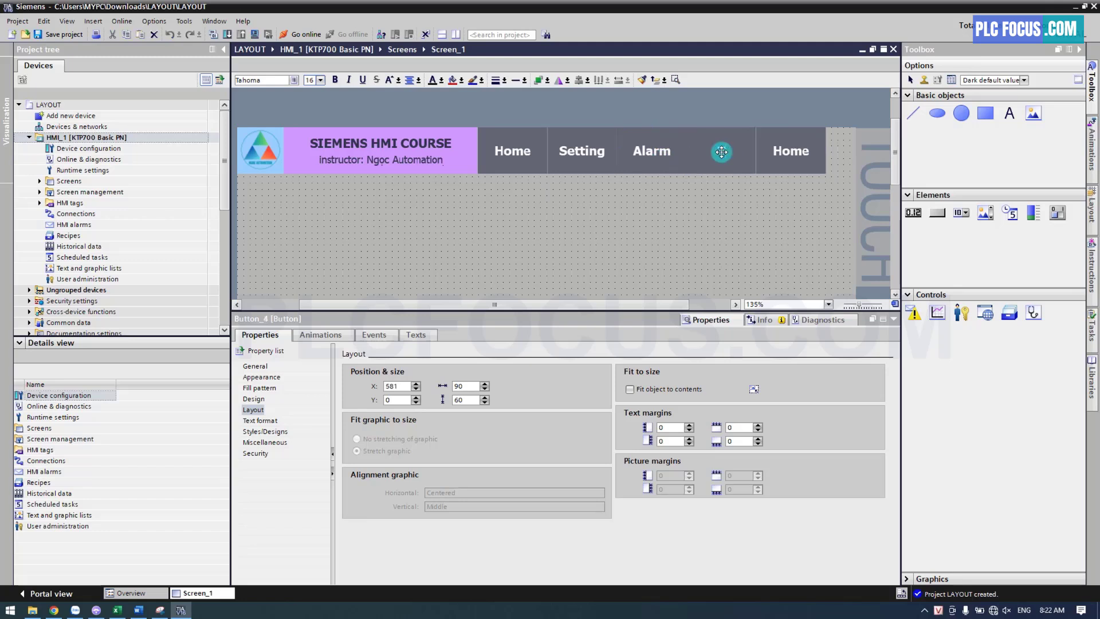
pyautogui.doubleClick(782, 153)
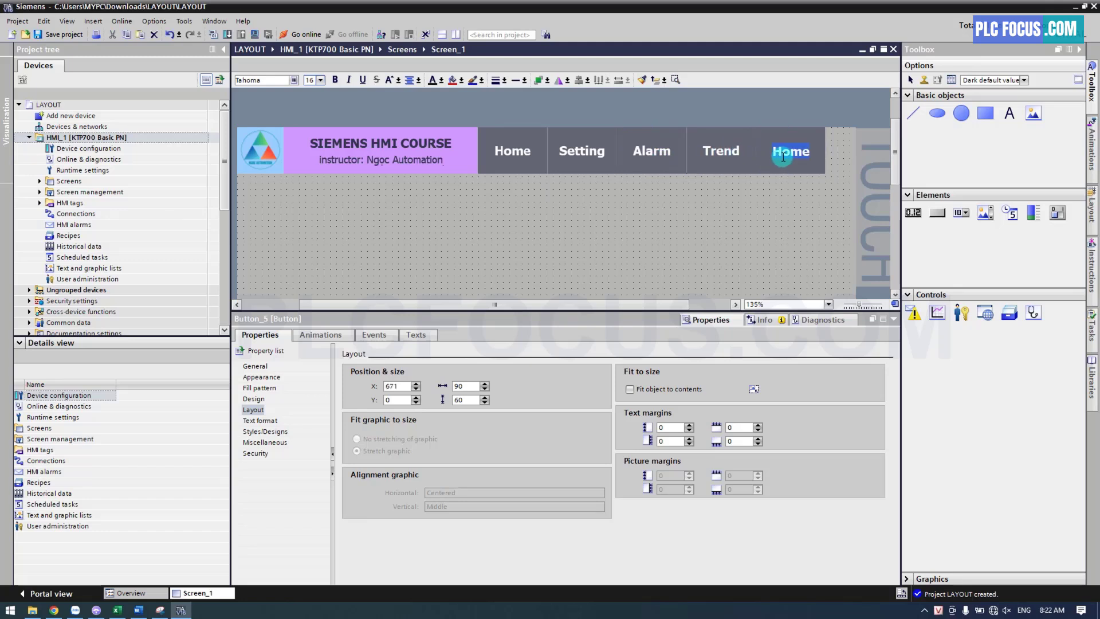
pyautogui.write('Admin')
pyautogui.press('Return')
# Move the Admin button horizontally to the right edge of the HMI screen, at about X 710
pyautogui.press('Right')
pyautogui.press('Right')
pyautogui.press('Right')
pyautogui.press('Right')
pyautogui.press('Right')
pyautogui.press('Right')
pyautogui.press('Right')
pyautogui.press('Right')
pyautogui.press('Right')
pyautogui.press('Right')
pyautogui.press('Right')
pyautogui.press('Right')
pyautogui.press('Right')
pyautogui.press('Right')
pyautogui.press('Right')
pyautogui.press('Right')
pyautogui.press('Right')
pyautogui.press('Right')
pyautogui.press('Right')
pyautogui.press('Right')
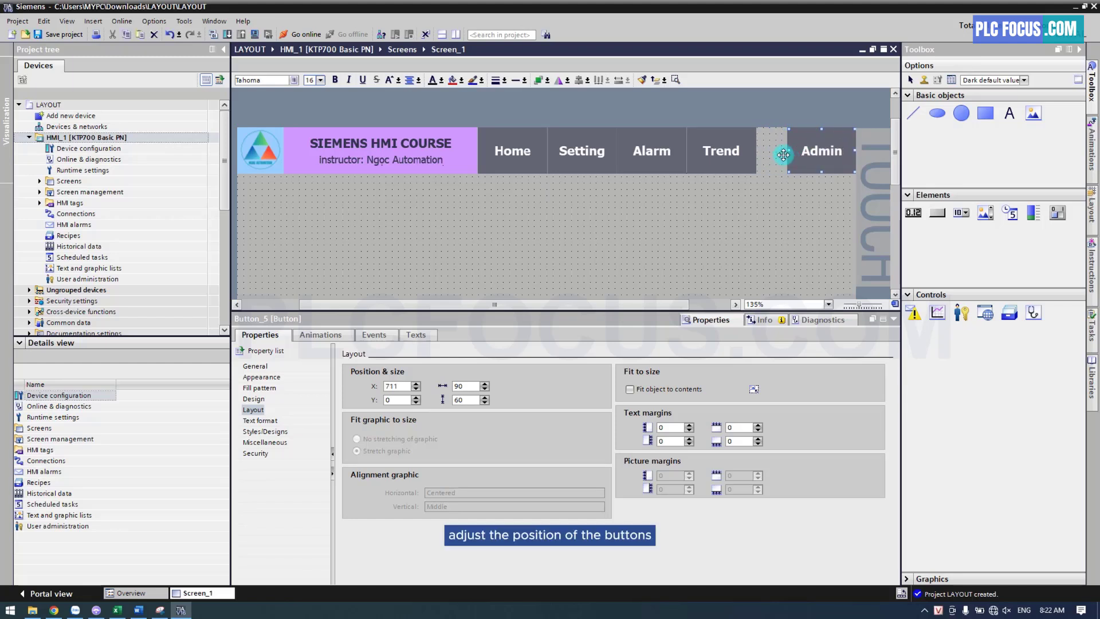
pyautogui.press('Left')
pyautogui.press('Left')
pyautogui.press('Left')
pyautogui.press('Left')
pyautogui.press('Left')
pyautogui.press('Right')
pyautogui.press('Right')
pyautogui.press('Right')
pyautogui.press('Right')
# Shift the Trend button flush against the Admin button and the Alarm button flush against Trend
pyautogui.click(747, 155)
pyautogui.press('Right')
pyautogui.press('Right')
pyautogui.press('Right')
pyautogui.press('Right')
pyautogui.press('Right')
pyautogui.press('Right')
pyautogui.press('Right')
pyautogui.press('Right')
pyautogui.press('Right')
pyautogui.press('Right')
pyautogui.press('Right')
pyautogui.press('Right')
pyautogui.press('Right')
pyautogui.press('Right')
pyautogui.press('Right')
pyautogui.press('Right')
pyautogui.press('Right')
pyautogui.press('Right')
pyautogui.press('Right')
pyautogui.press('Right')
pyautogui.press('Left')
pyautogui.press('Left')
pyautogui.press('Left')
pyautogui.press('Left')
pyautogui.press('Left')
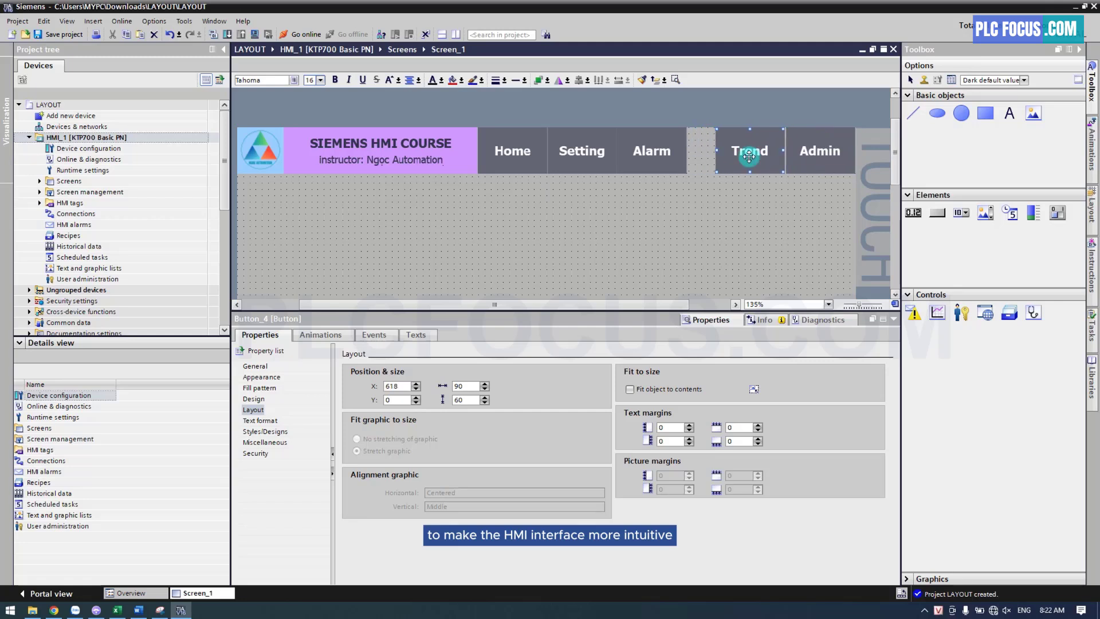
pyautogui.click(667, 153)
# Shift the Setting button to X 439 beside Alarm and the Home button to X 349 beside Setting
pyautogui.press('Right')
pyautogui.press('Right')
pyautogui.press('Right')
pyautogui.press('Right')
pyautogui.press('Right')
pyautogui.press('Right')
pyautogui.press('Right')
pyautogui.press('Right')
pyautogui.press('Right')
pyautogui.press('Right')
pyautogui.press('Right')
pyautogui.press('Right')
pyautogui.press('Right')
pyautogui.press('Right')
pyautogui.press('Right')
pyautogui.press('Right')
pyautogui.press('Right')
pyautogui.press('Right')
pyautogui.press('Right')
pyautogui.press('Right')
pyautogui.press('Right')
pyautogui.press('Right')
pyautogui.press('Right')
pyautogui.press('Right')
pyautogui.press('Right')
pyautogui.press('Right')
pyautogui.click(596, 152)
pyautogui.press('Right')
pyautogui.press('Right')
pyautogui.press('Right')
pyautogui.press('Right')
pyautogui.press('Right')
pyautogui.press('Right')
pyautogui.press('Right')
pyautogui.press('Right')
pyautogui.press('Right')
pyautogui.press('Right')
pyautogui.press('Right')
pyautogui.press('Right')
pyautogui.press('Right')
pyautogui.press('Right')
pyautogui.press('Right')
pyautogui.press('Right')
pyautogui.press('Right')
pyautogui.press('Right')
pyautogui.press('Right')
pyautogui.press('Right')
pyautogui.click(538, 152)
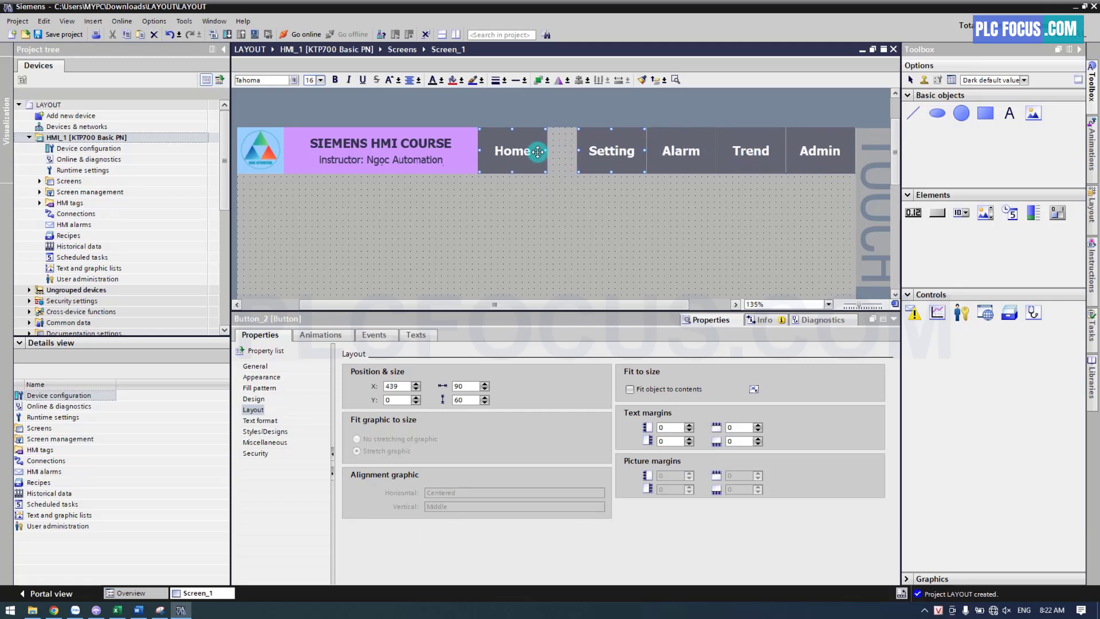
pyautogui.press('Right')
pyautogui.press('Right')
pyautogui.press('Right')
pyautogui.press('Right')
pyautogui.press('Right')
pyautogui.press('Right')
pyautogui.press('Right')
pyautogui.press('Right')
pyautogui.press('Right')
pyautogui.press('Right')
pyautogui.press('Right')
pyautogui.press('Right')
pyautogui.press('Right')
pyautogui.press('Right')
pyautogui.press('Right')
pyautogui.press('Right')
pyautogui.press('Right')
pyautogui.press('Right')
pyautogui.press('Right')
pyautogui.press('Right')
pyautogui.press('Right')
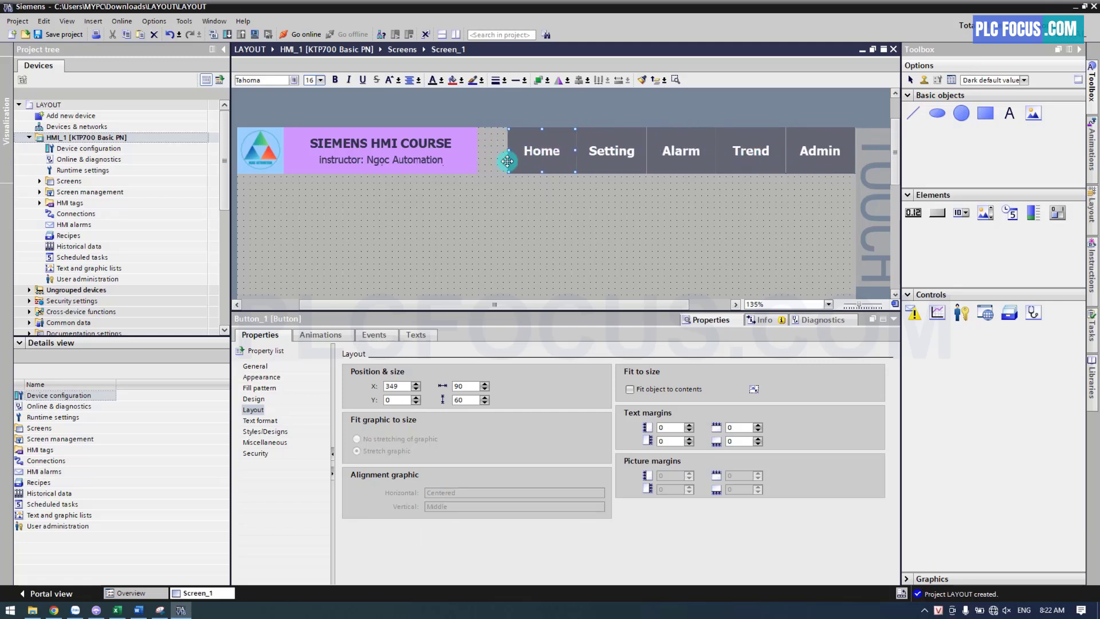
# Widen the purple rectangle to 287 so it extends toward the Home button
pyautogui.click(471, 162)
pyautogui.moveTo(477, 154); pyautogui.dragTo(504, 159)
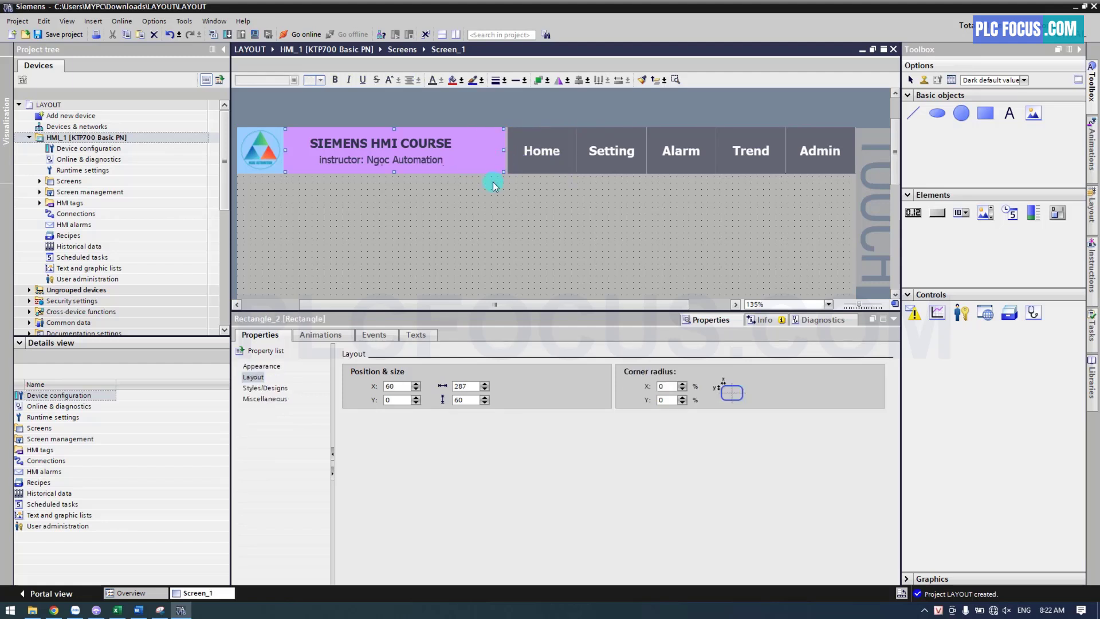
pyautogui.click(494, 186)
# Center the course title and the instructor text horizontally on the purple rectangle
pyautogui.click(495, 159)
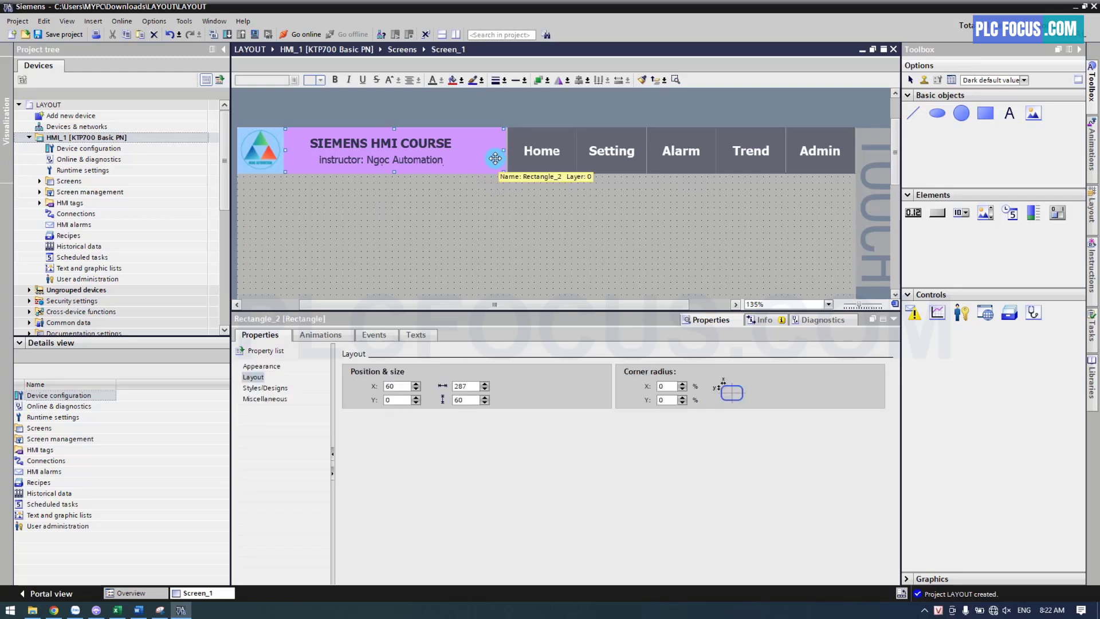
pyautogui.keyDown('ctrl'); pyautogui.click(446, 144); pyautogui.keyUp('ctrl')
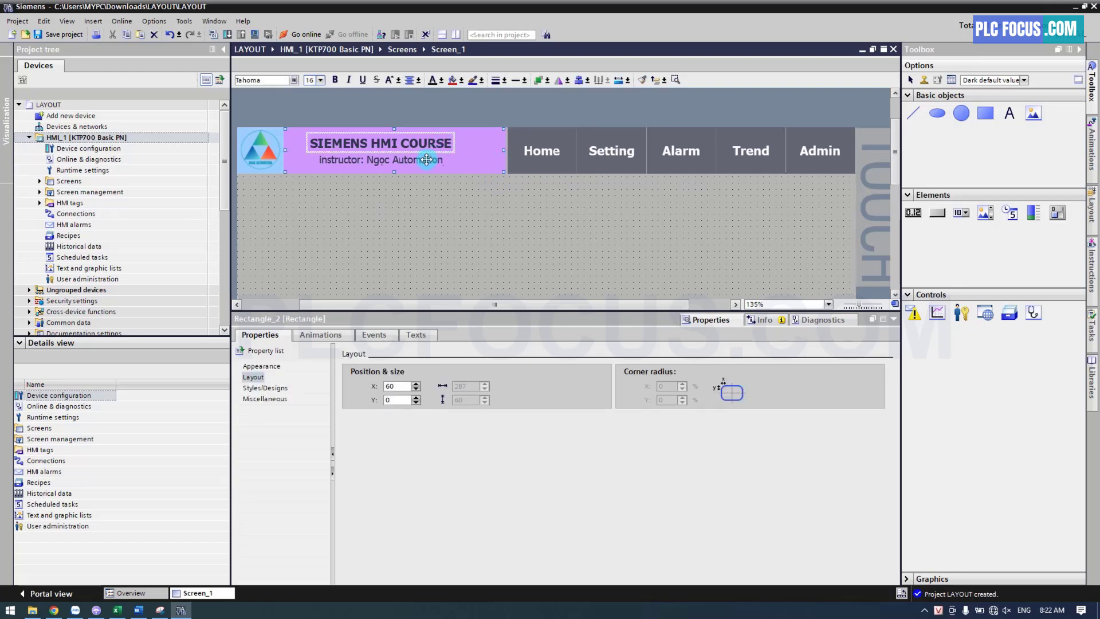
pyautogui.keyDown('ctrl'); pyautogui.click(427, 159); pyautogui.keyUp('ctrl')
pyautogui.click(586, 80)
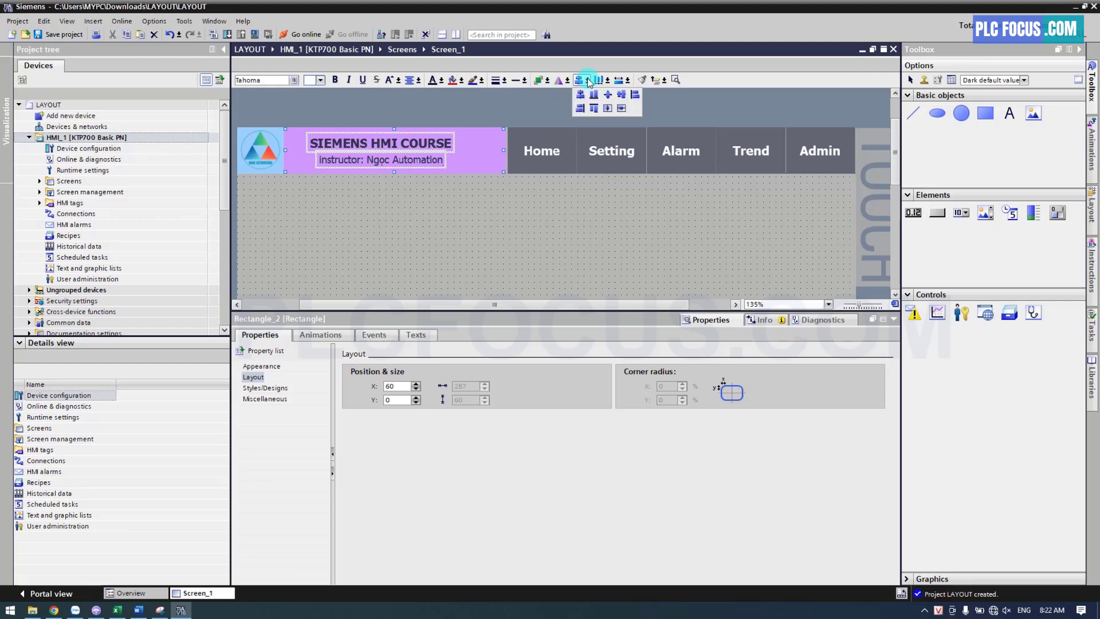
pyautogui.click(580, 97)
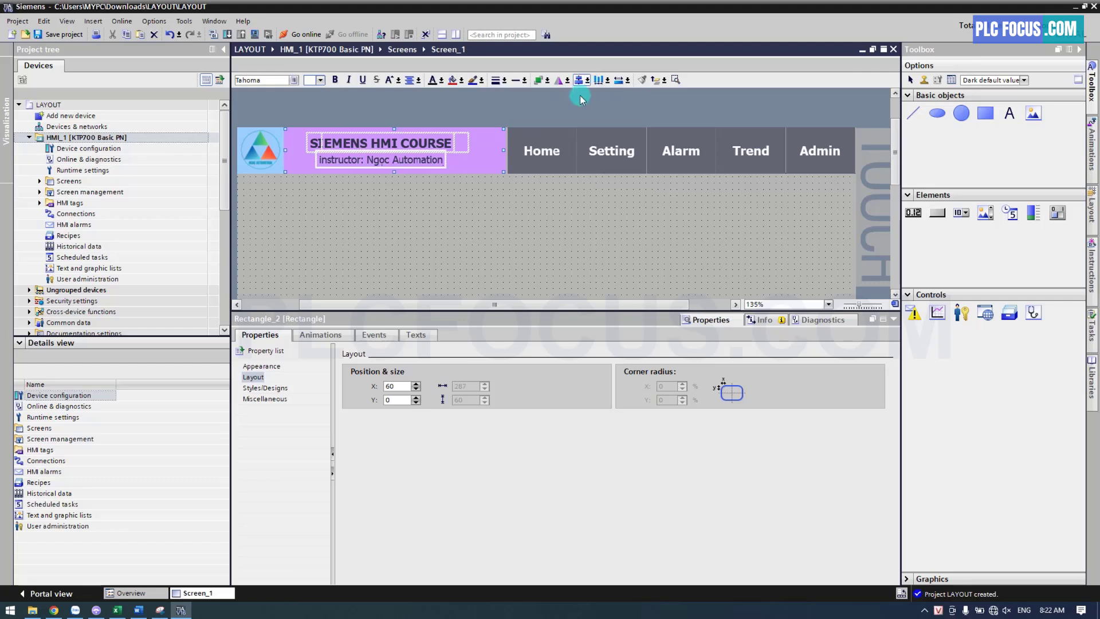
pyautogui.click(528, 201)
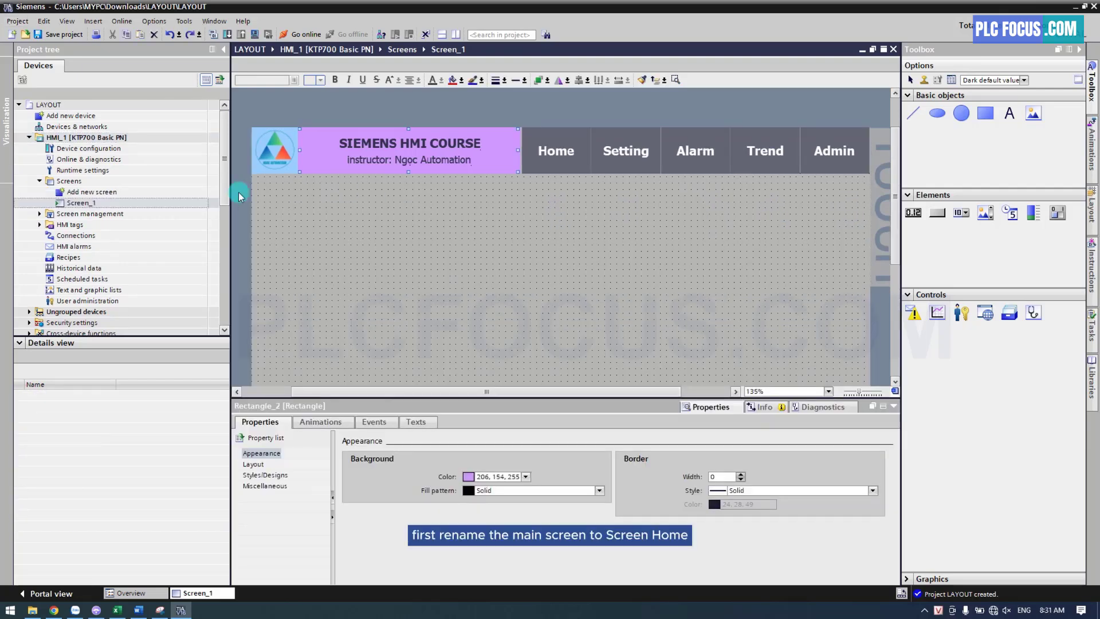
# Rename the main screen Screen_1 to "Screen - Home"
pyautogui.click(92, 204)
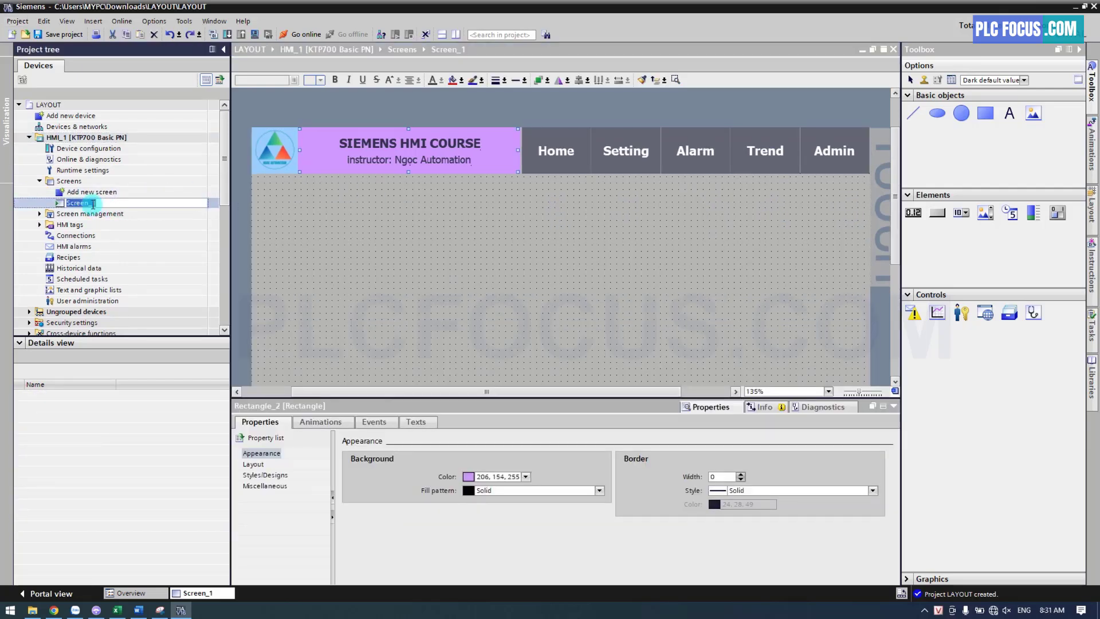
pyautogui.click(102, 203)
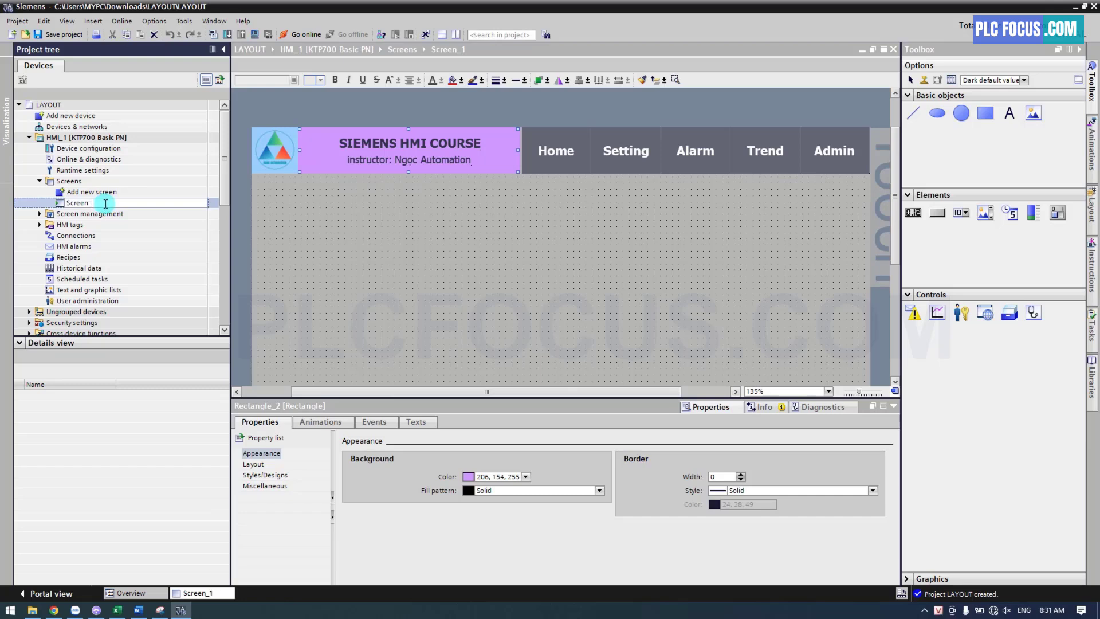
pyautogui.press('Return')
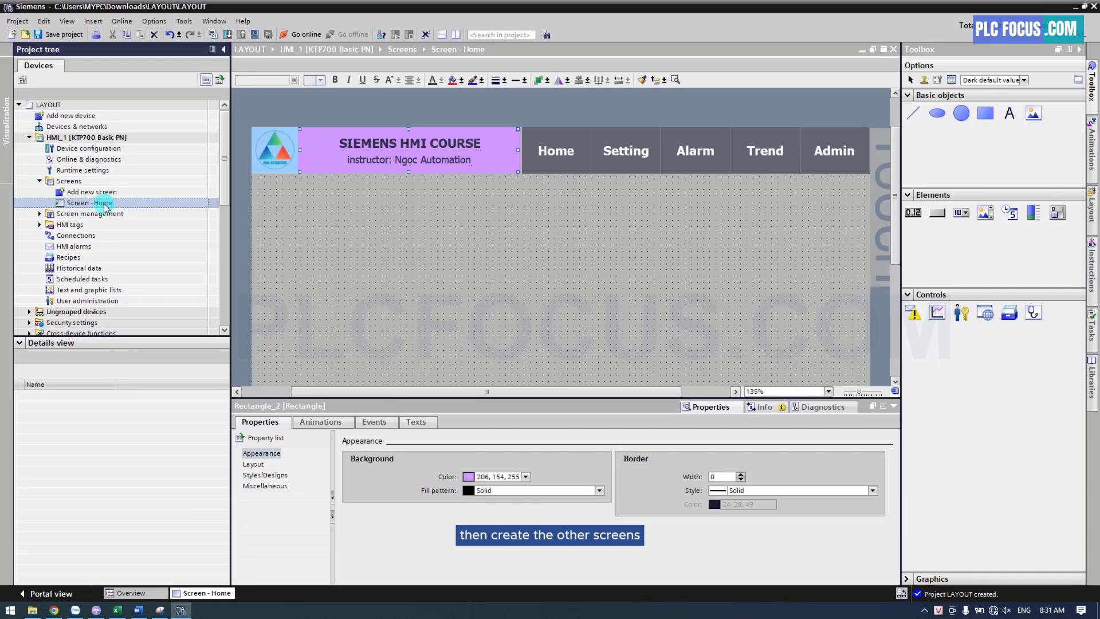
# Add a new screen and name it "Screen - Setting"
pyautogui.click(116, 195)
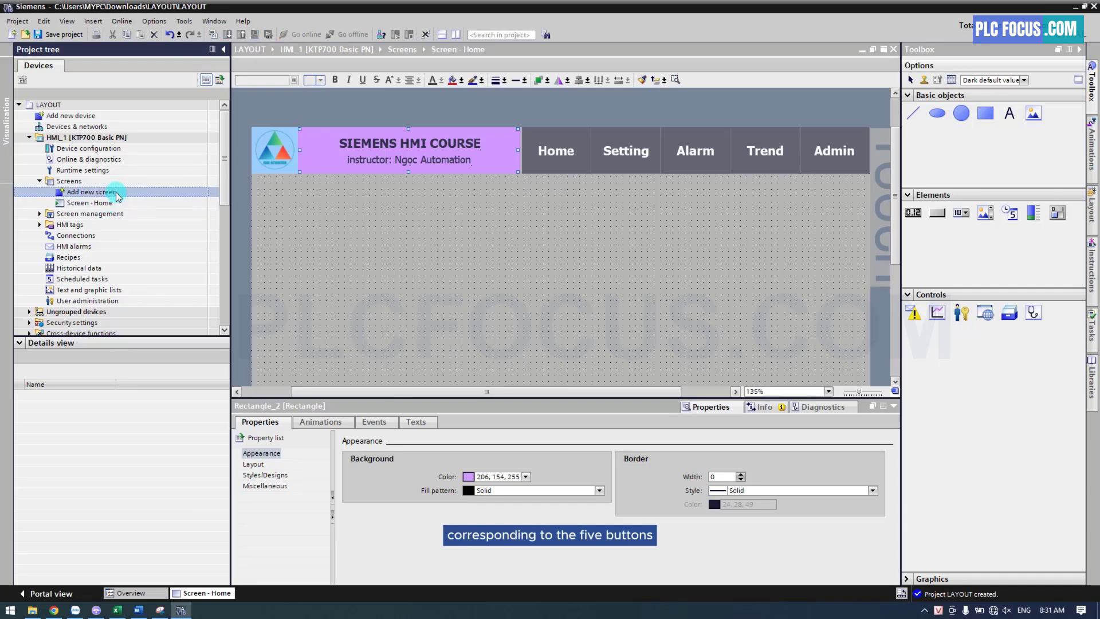
pyautogui.doubleClick(117, 195)
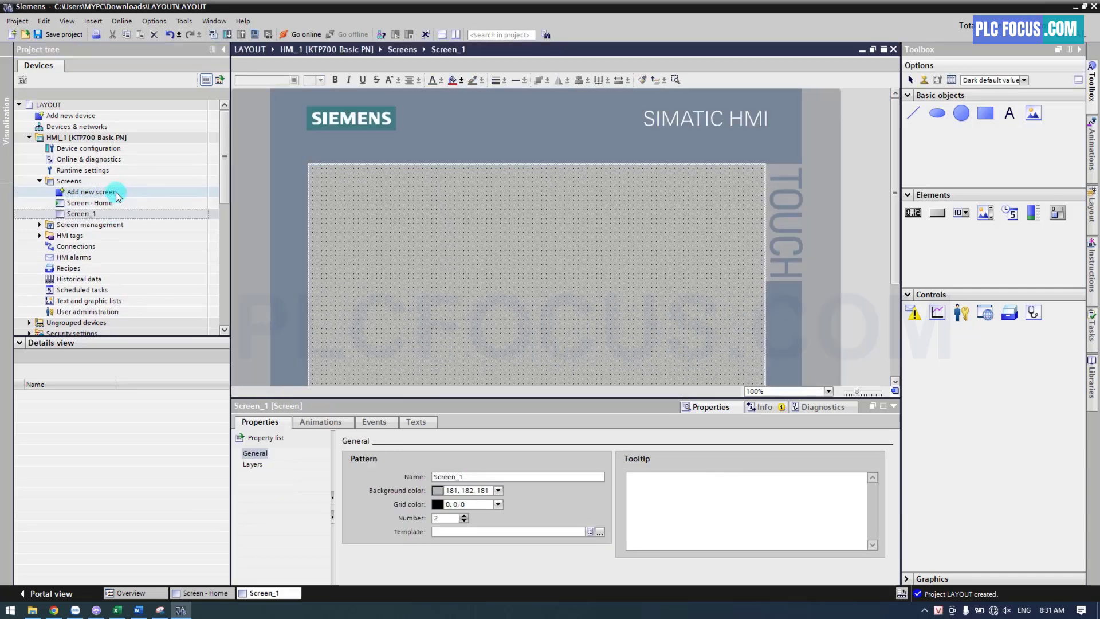
pyautogui.click(93, 213)
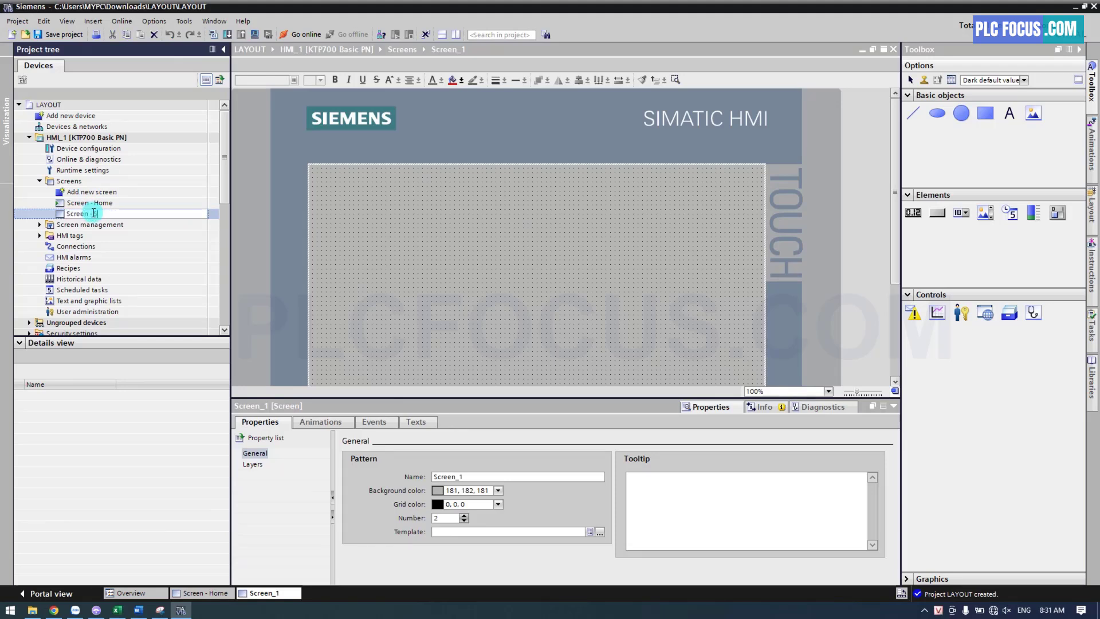
pyautogui.write('Screen - Setting')
pyautogui.press('Return')
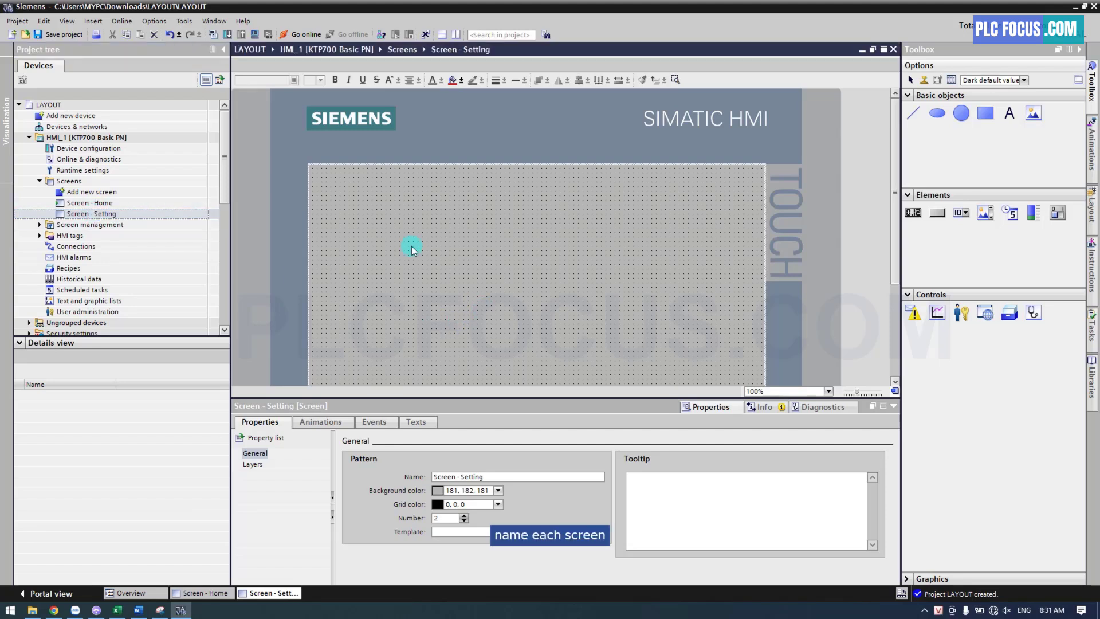
# Add the text THIS IS "SETTING" SCREEN to the Setting screen, set its font size to 36 and position it near the center
pyautogui.click(1009, 113)
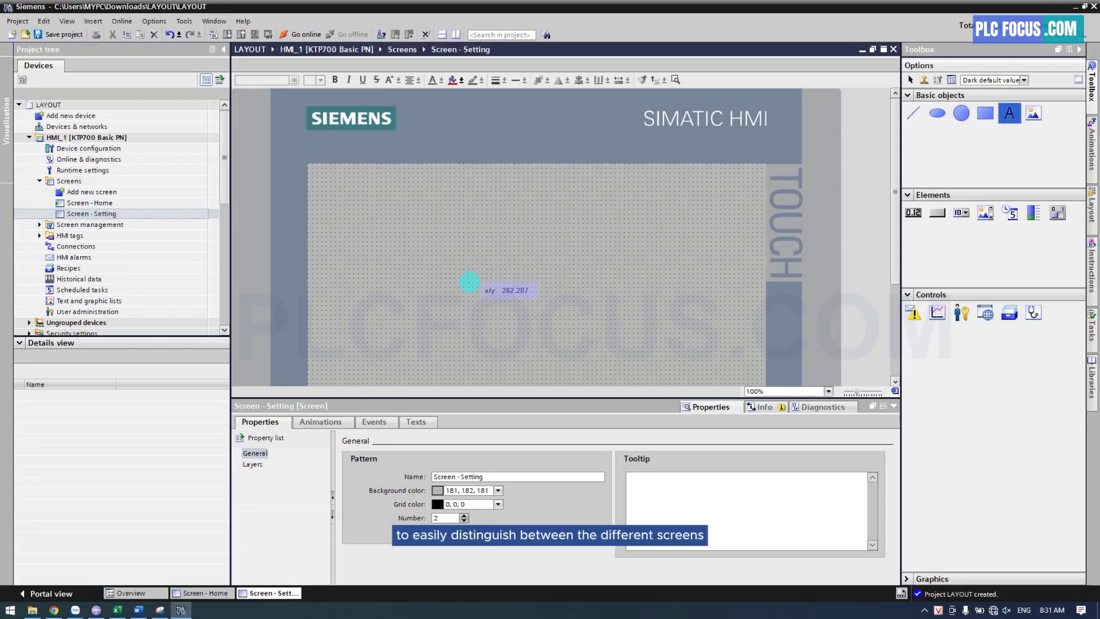
pyautogui.click(492, 275)
pyautogui.write('THIS IS "SETTING" SCREEN')
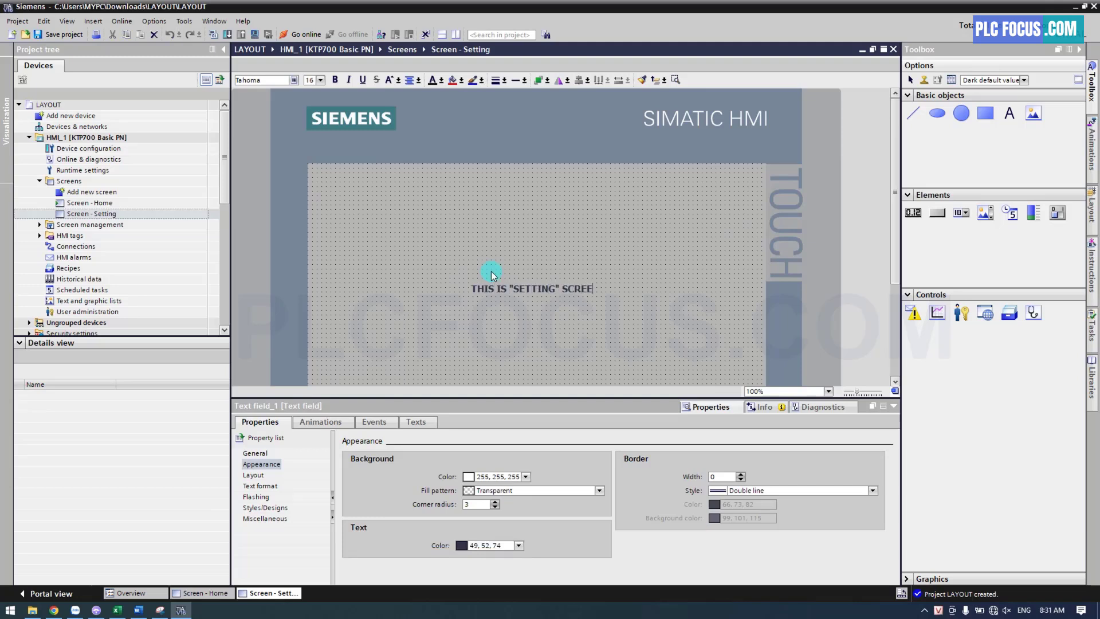
pyautogui.click(322, 81)
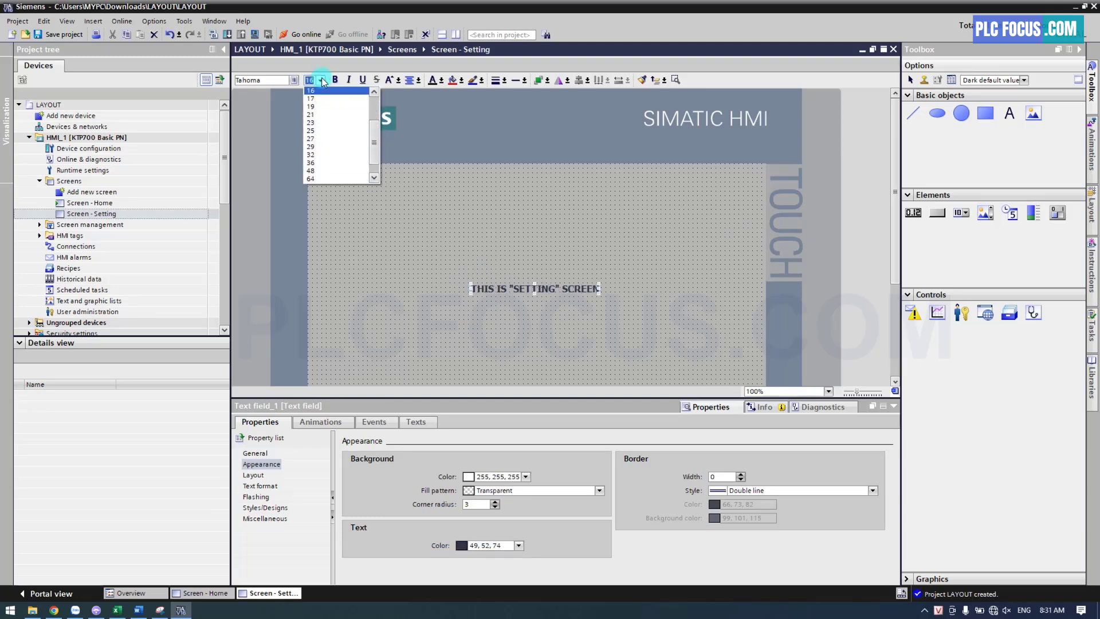
pyautogui.click(315, 169)
pyautogui.moveTo(540, 289); pyautogui.dragTo(540, 234)
pyautogui.click(415, 257)
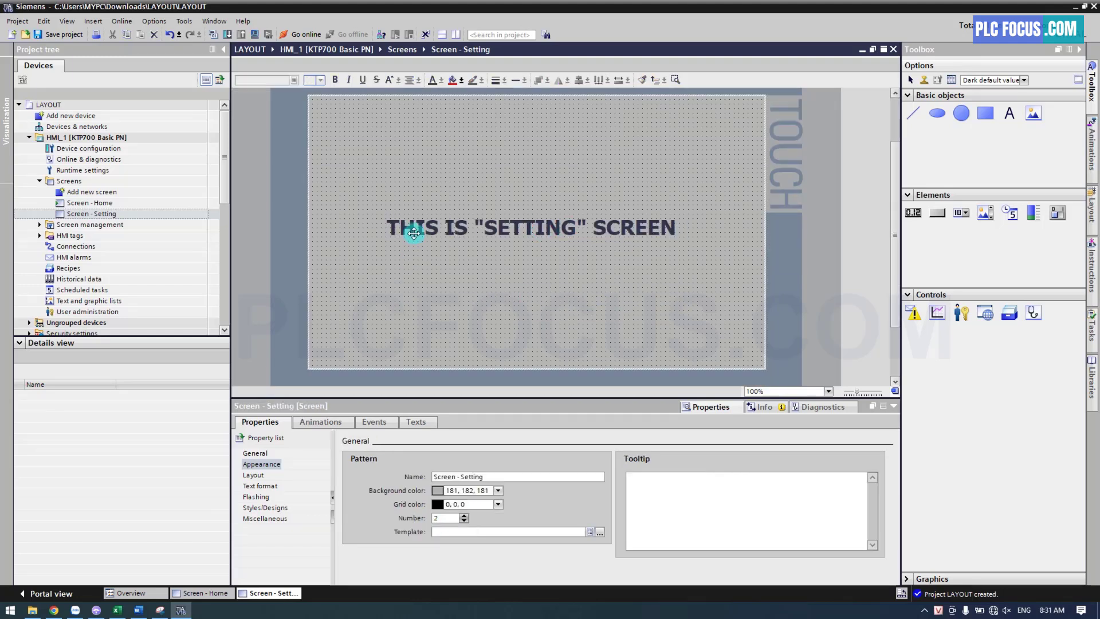
# Add another new screen and name it "Screen - Alarm"
pyautogui.click(100, 194)
pyautogui.doubleClick(101, 196)
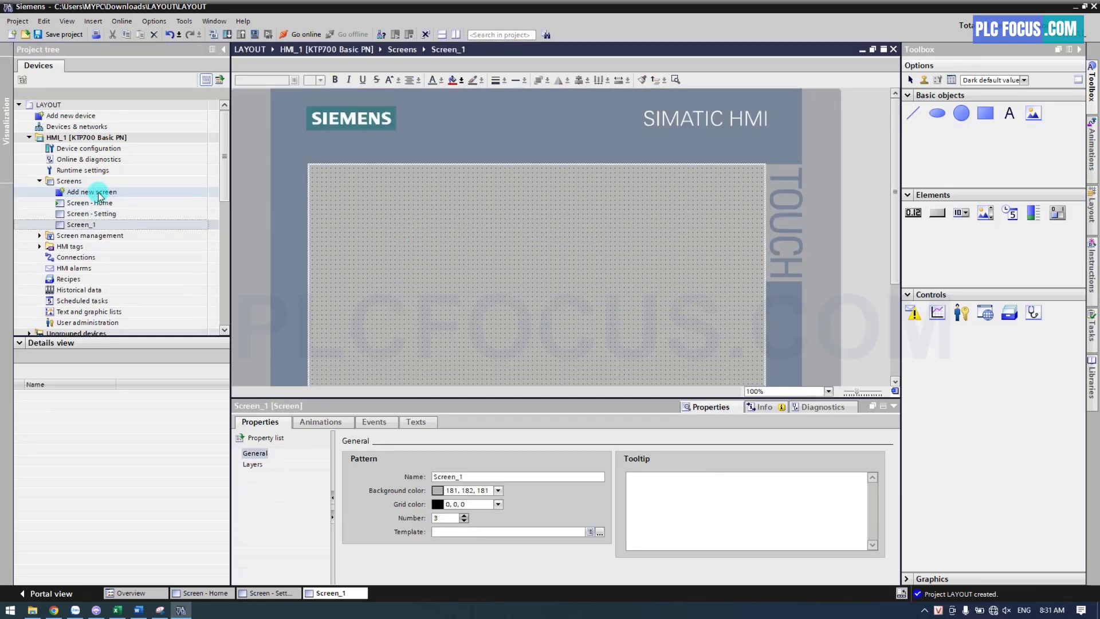
pyautogui.click(86, 225)
pyautogui.click(89, 224)
pyautogui.moveTo(93, 224); pyautogui.dragTo(111, 225)
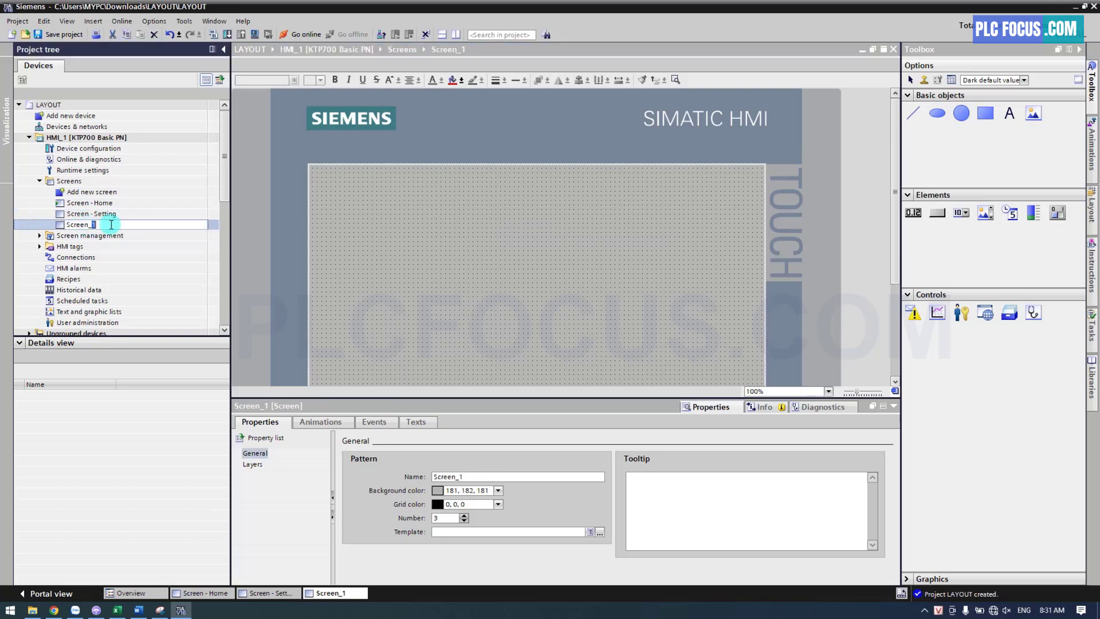
pyautogui.press('Return')
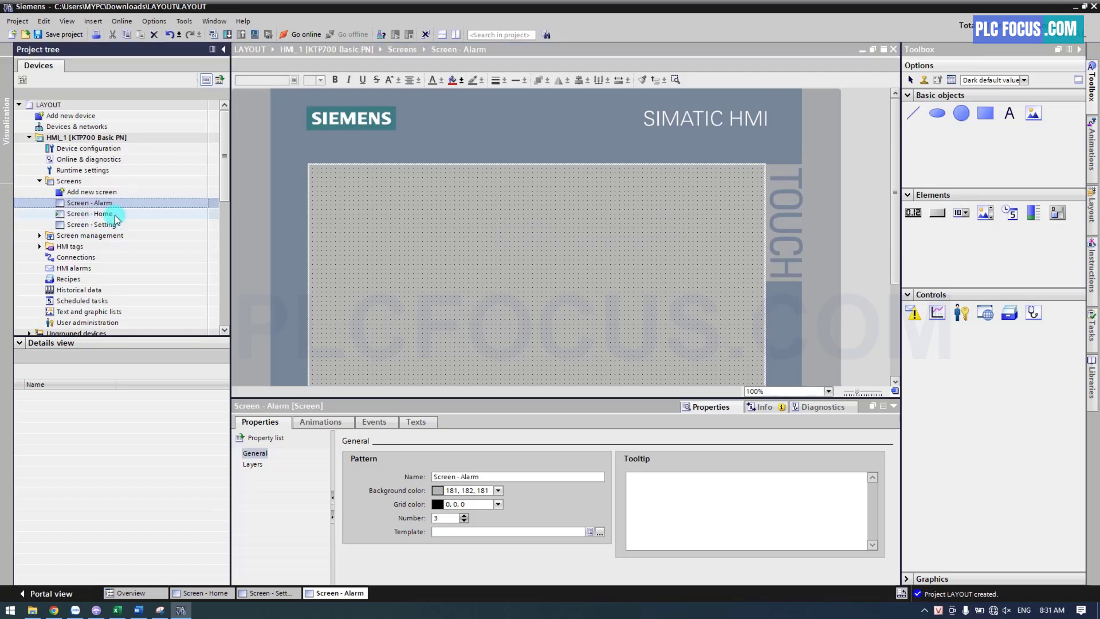
# Copy the THIS IS "SETTING" SCREEN text field from the Setting screen and paste it into the Alarm screen
pyautogui.doubleClick(117, 206)
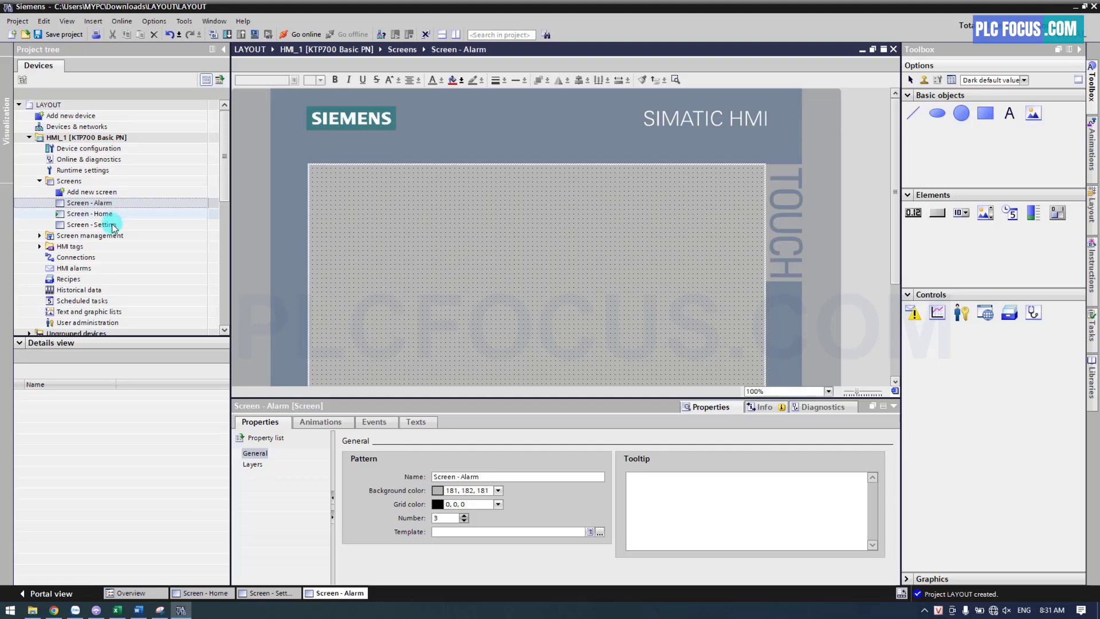
pyautogui.doubleClick(108, 224)
pyautogui.click(537, 235)
pyautogui.rightClick(538, 234)
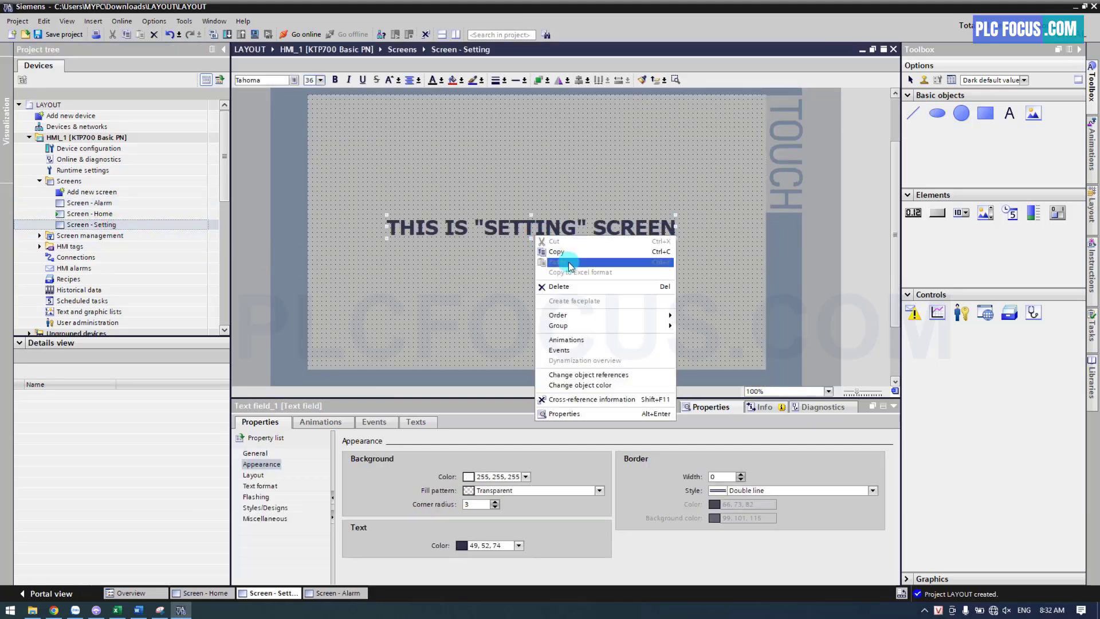
pyautogui.click(545, 255)
pyautogui.doubleClick(146, 207)
pyautogui.rightClick(414, 230)
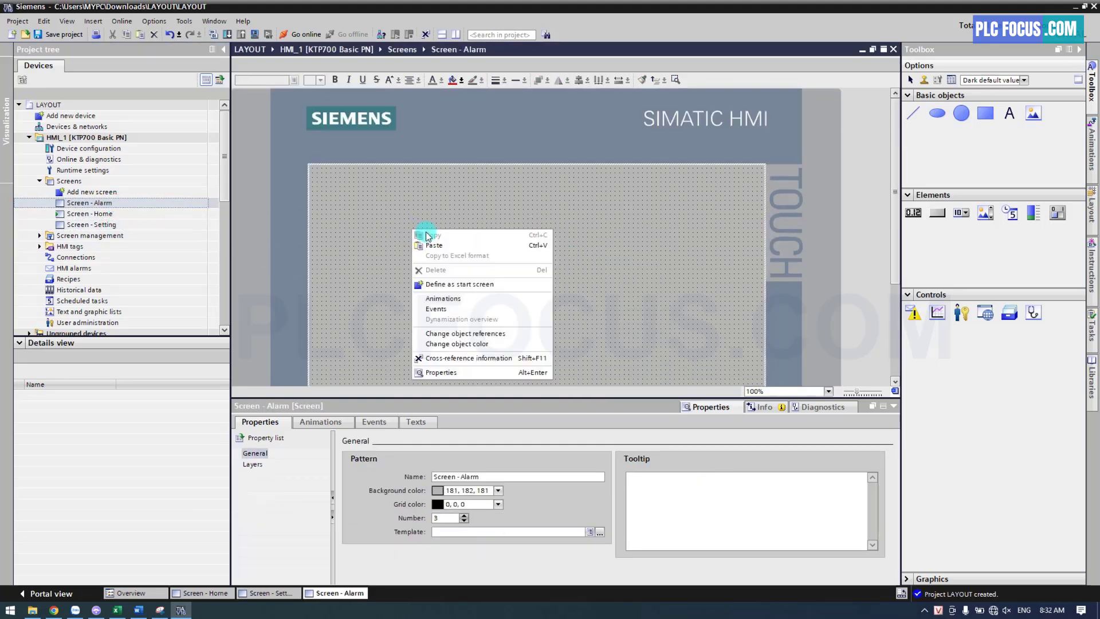
pyautogui.click(434, 248)
# Change the pasted text on the Alarm screen to read THIS IS "ALARM" SCREEN
pyautogui.click(522, 292)
pyautogui.doubleClick(522, 292)
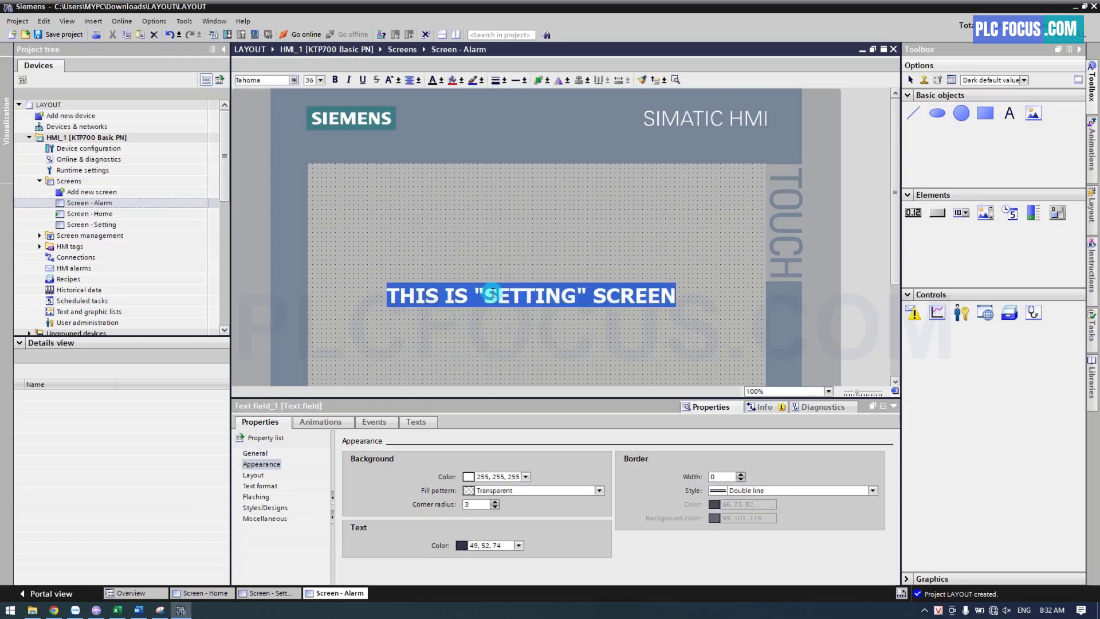
pyautogui.moveTo(485, 292); pyautogui.dragTo(574, 296)
pyautogui.write('a')
pyautogui.press('BackSpace')
pyautogui.write('ALAM')
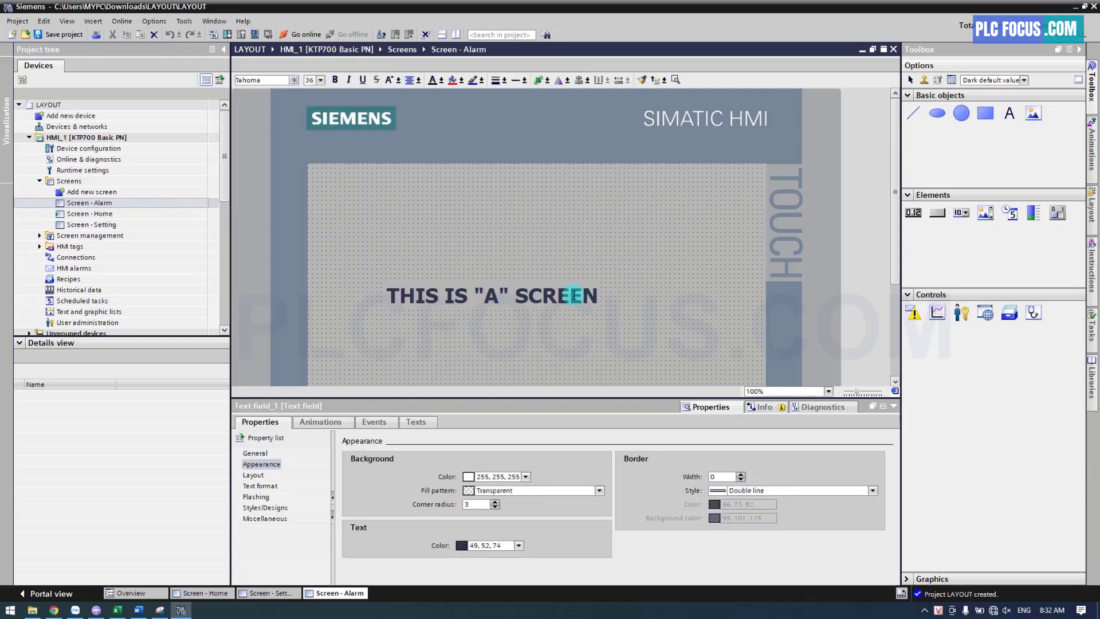
pyautogui.press('BackSpace')
pyautogui.write('RM')
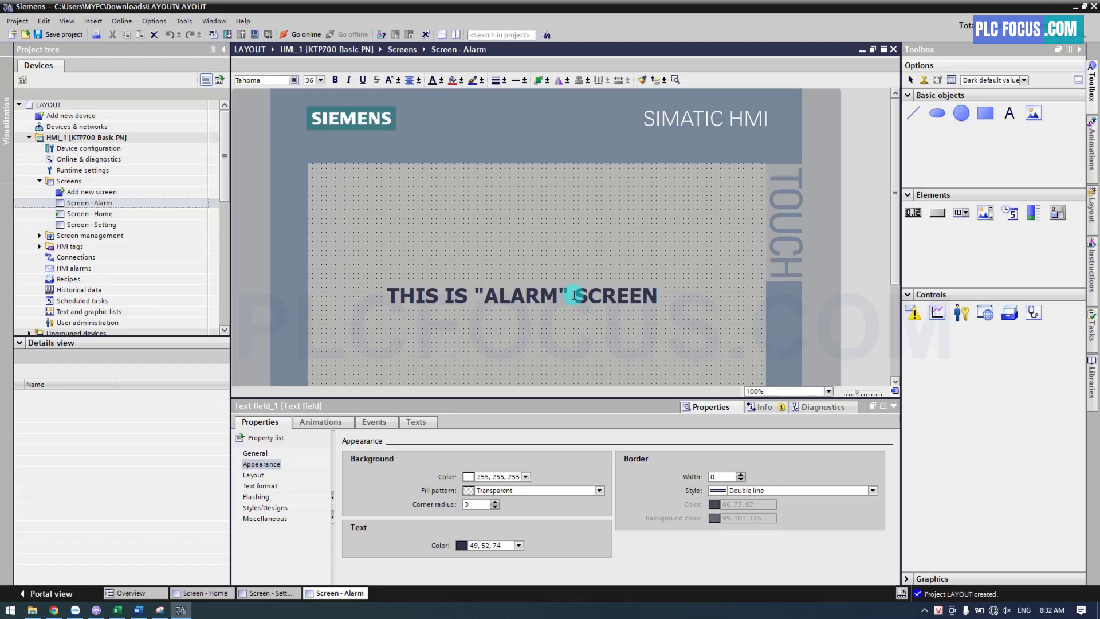
pyautogui.click(596, 260)
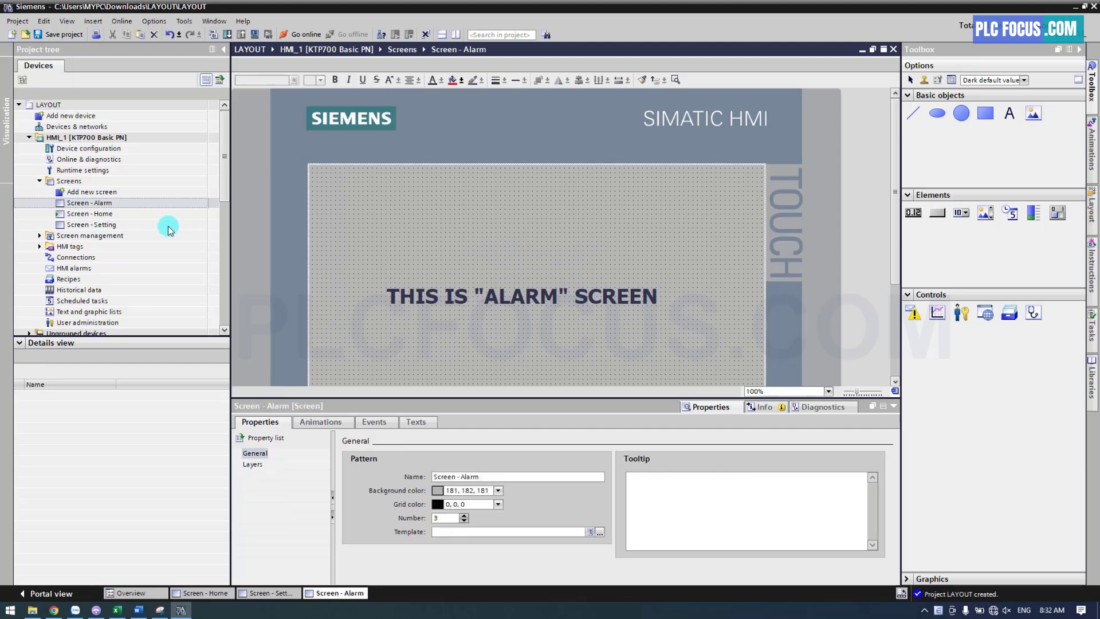
# Add a new screen and name it "Screen - Trend"
pyautogui.click(95, 194)
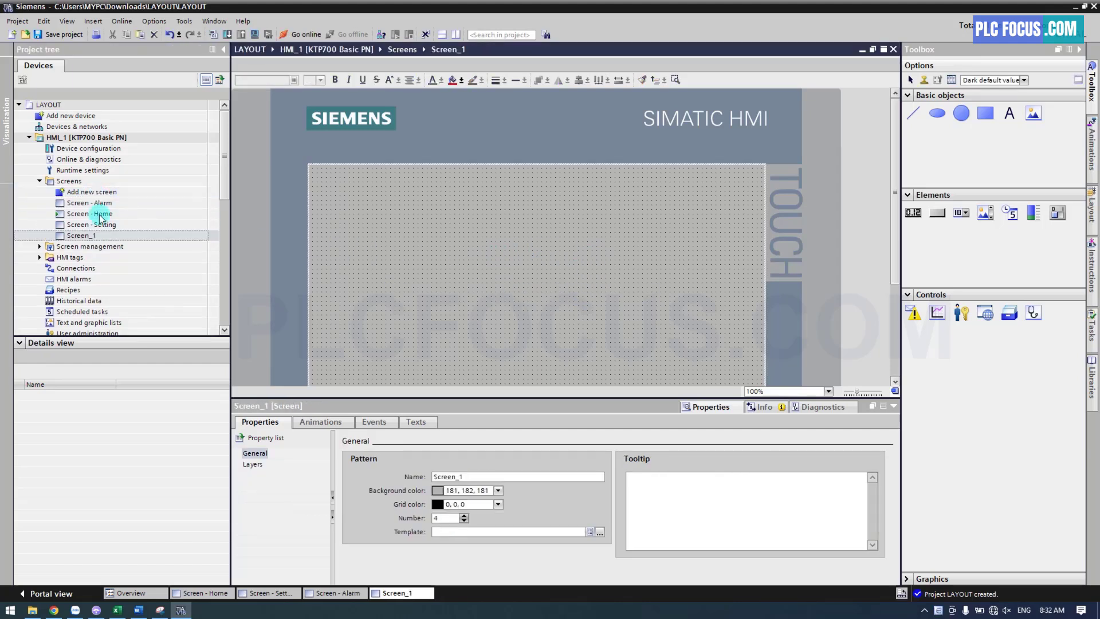
pyautogui.click(86, 237)
pyautogui.click(87, 238)
pyautogui.moveTo(88, 237); pyautogui.dragTo(111, 236)
pyautogui.write('- ')
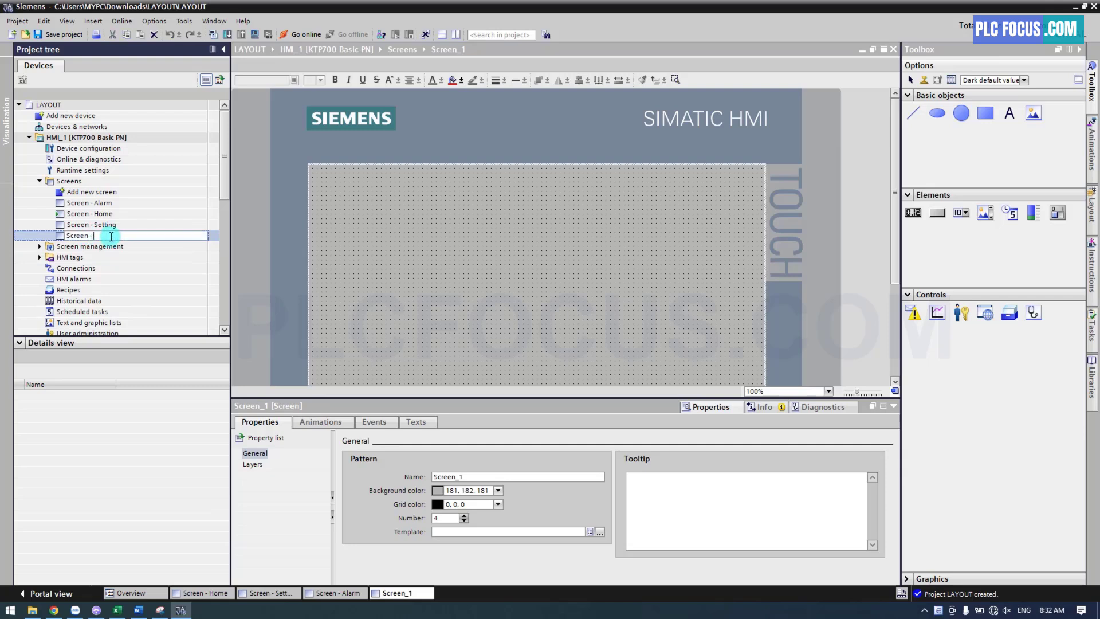
pyautogui.write('Trend')
pyautogui.press('Return')
# Copy the text field from the Alarm screen and paste it into the Trend screen
pyautogui.click(110, 204)
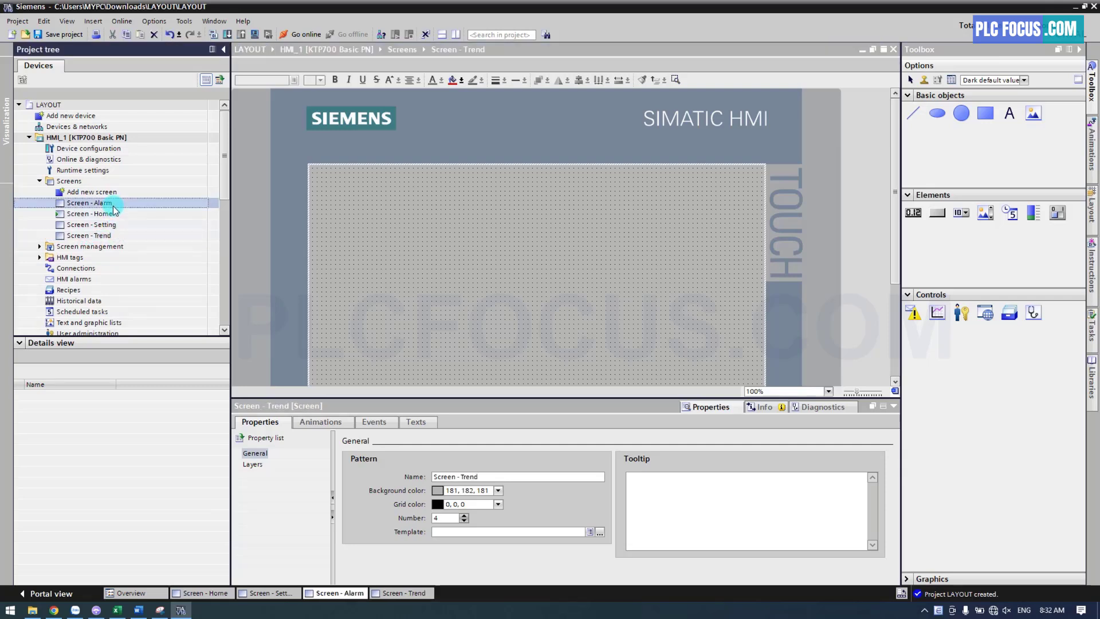
pyautogui.rightClick(506, 303)
pyautogui.click(527, 319)
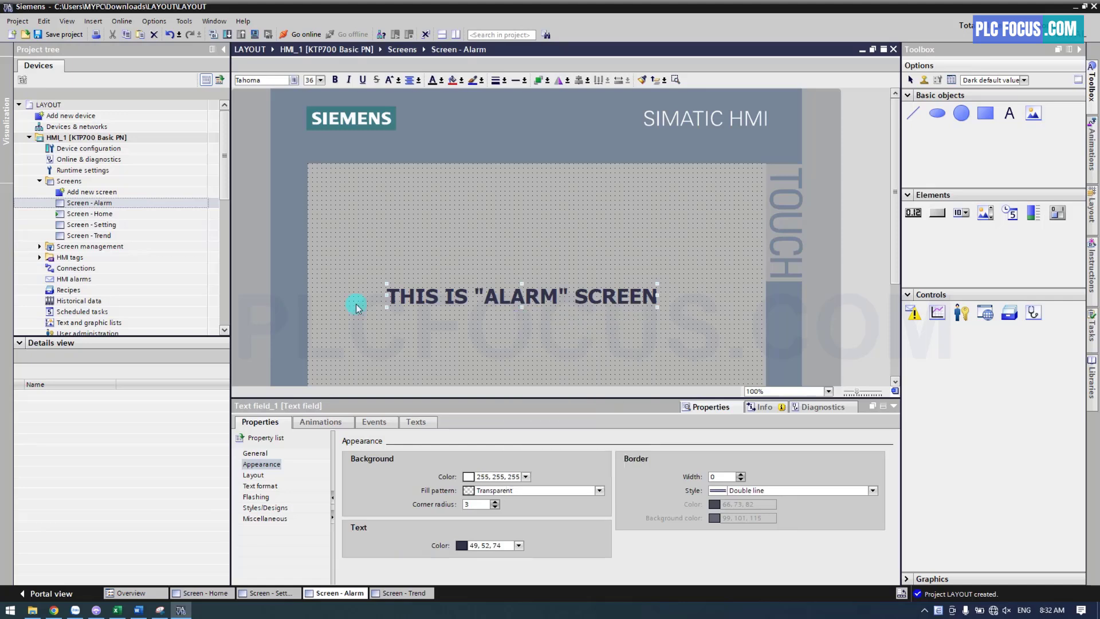
pyautogui.doubleClick(104, 236)
pyautogui.rightClick(423, 272)
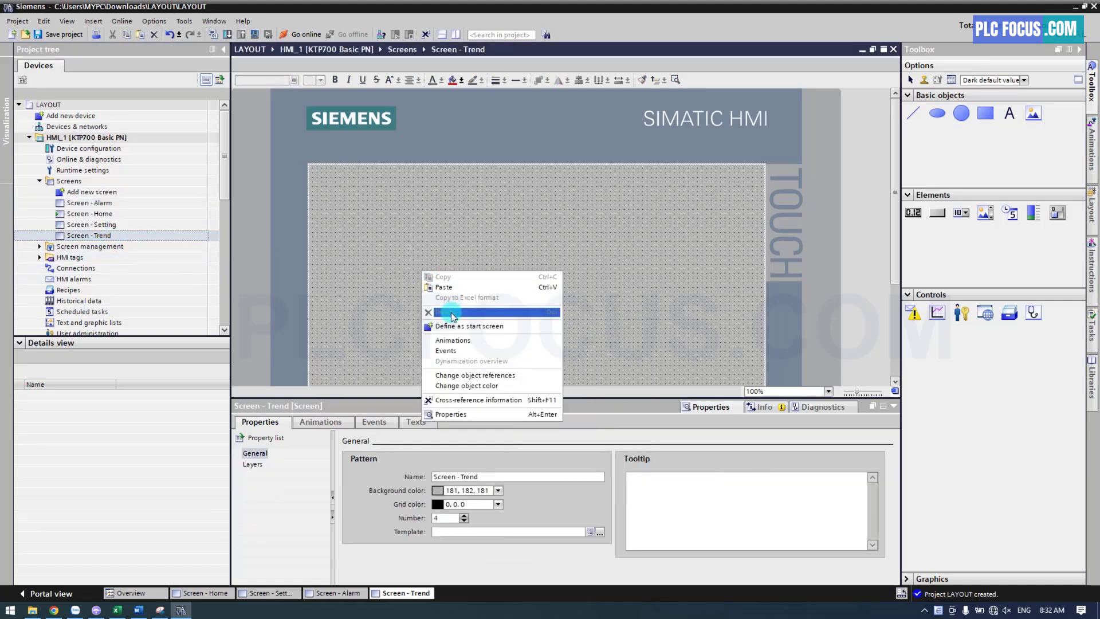
pyautogui.click(444, 288)
# Change the pasted text on the Trend screen to read THIS IS "TREND" SCREEN
pyautogui.doubleClick(505, 295)
pyautogui.click(498, 296)
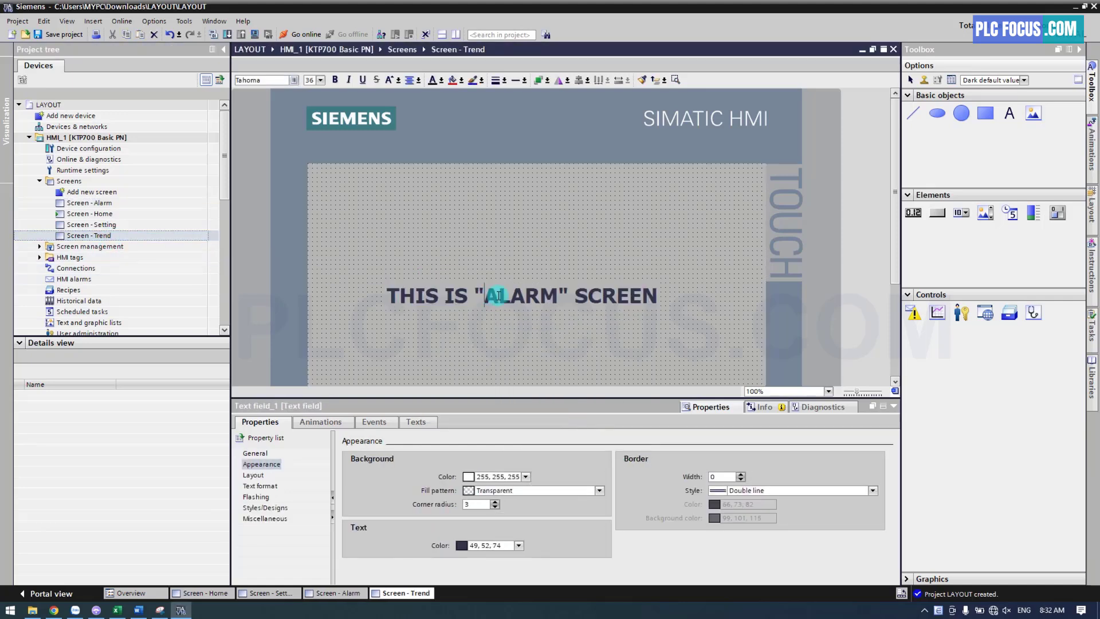
pyautogui.press('Delete')
pyautogui.press('Delete')
pyautogui.press('Delete')
pyautogui.press('Delete')
pyautogui.press('Delete')
pyautogui.write('TREND')
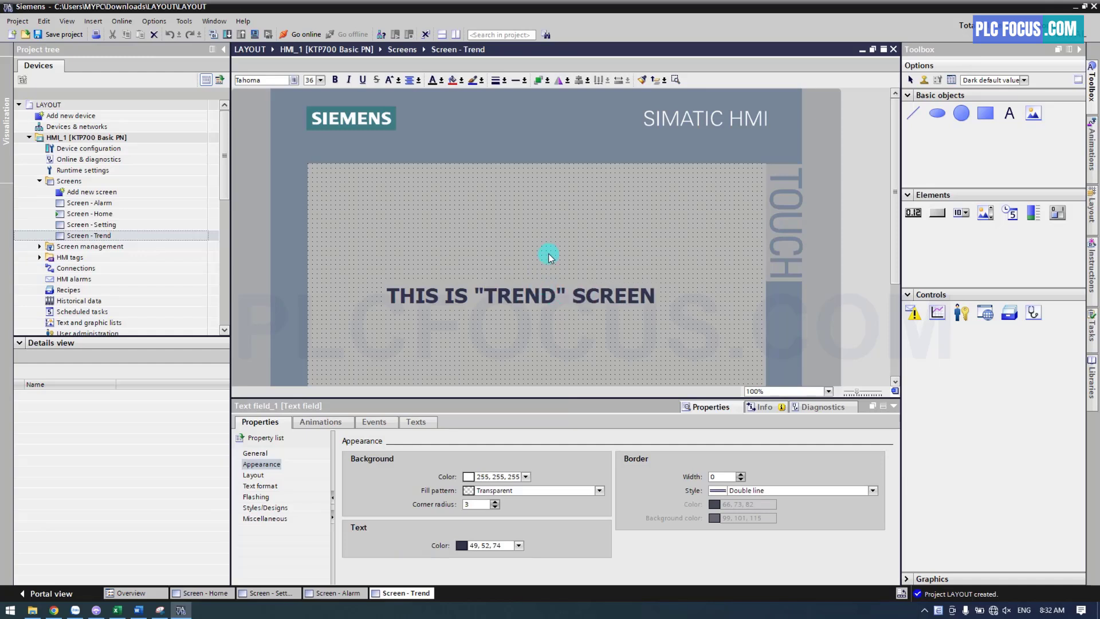
pyautogui.click(549, 256)
# Add another new screen and name it "Screen - Admin"
pyautogui.doubleClick(109, 196)
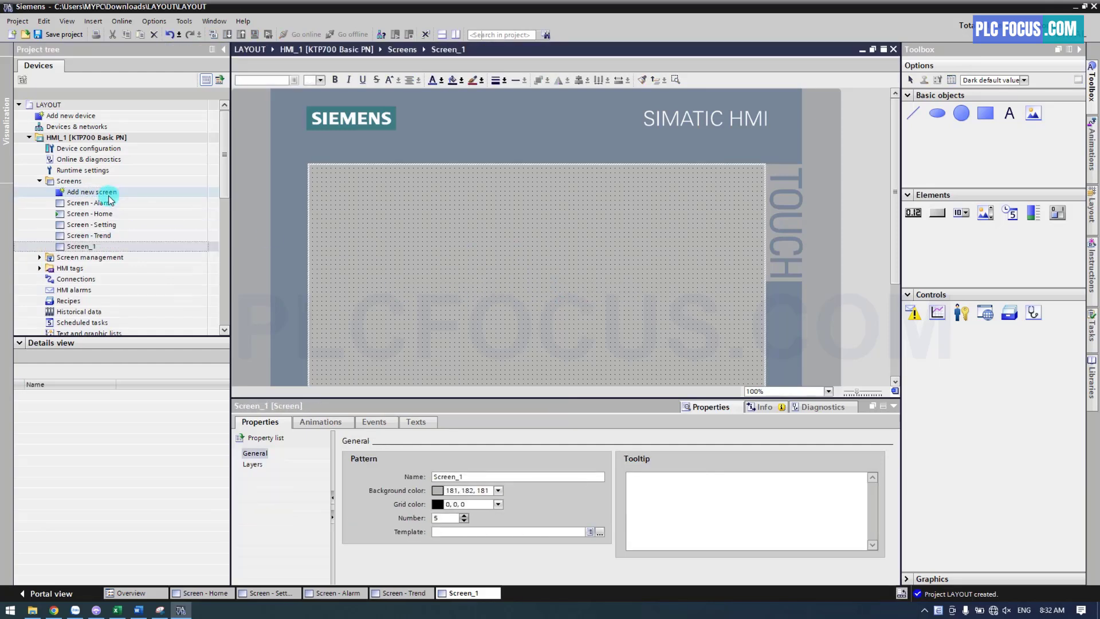
pyautogui.click(83, 246)
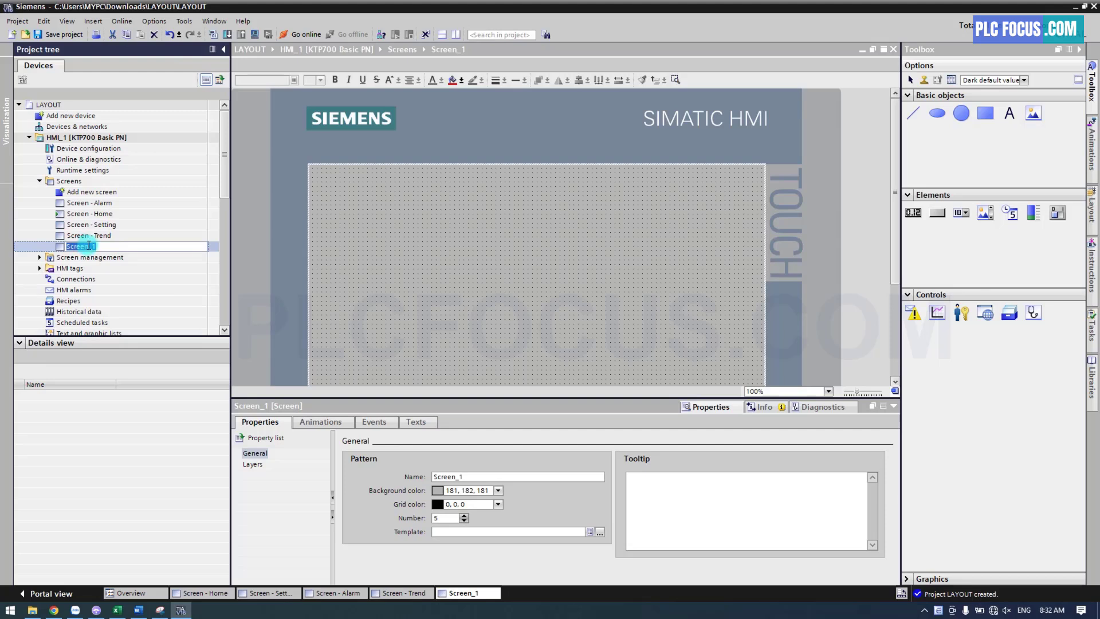
pyautogui.moveTo(89, 245); pyautogui.dragTo(117, 244)
pyautogui.press('Return')
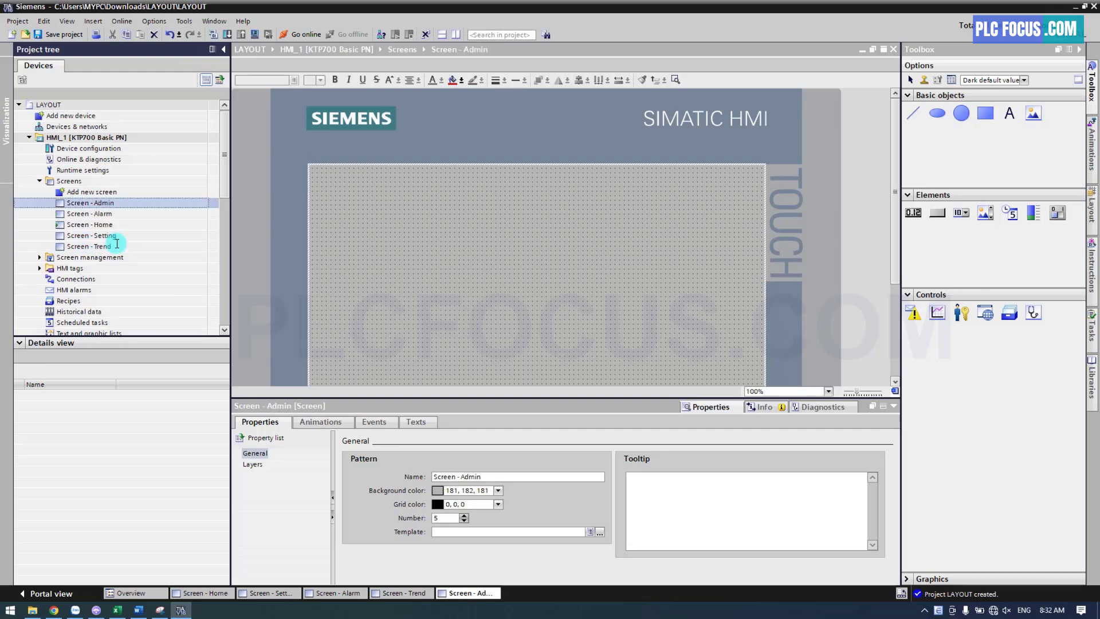
# Copy the text field from the Alarm screen and paste it into the Admin screen
pyautogui.doubleClick(92, 213)
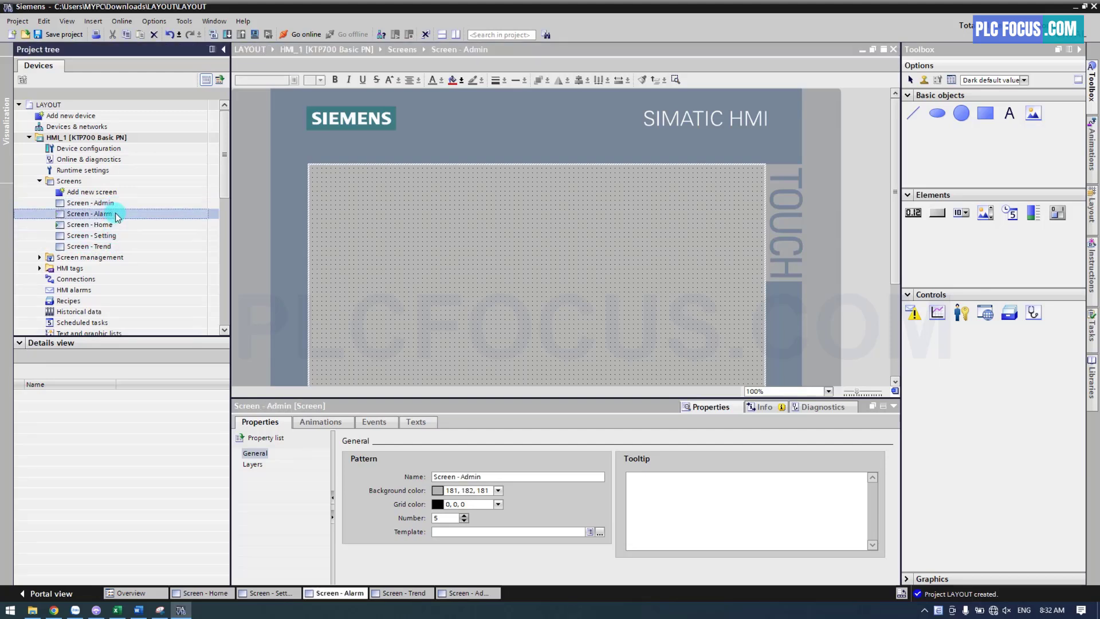
pyautogui.rightClick(501, 294)
pyautogui.click(524, 309)
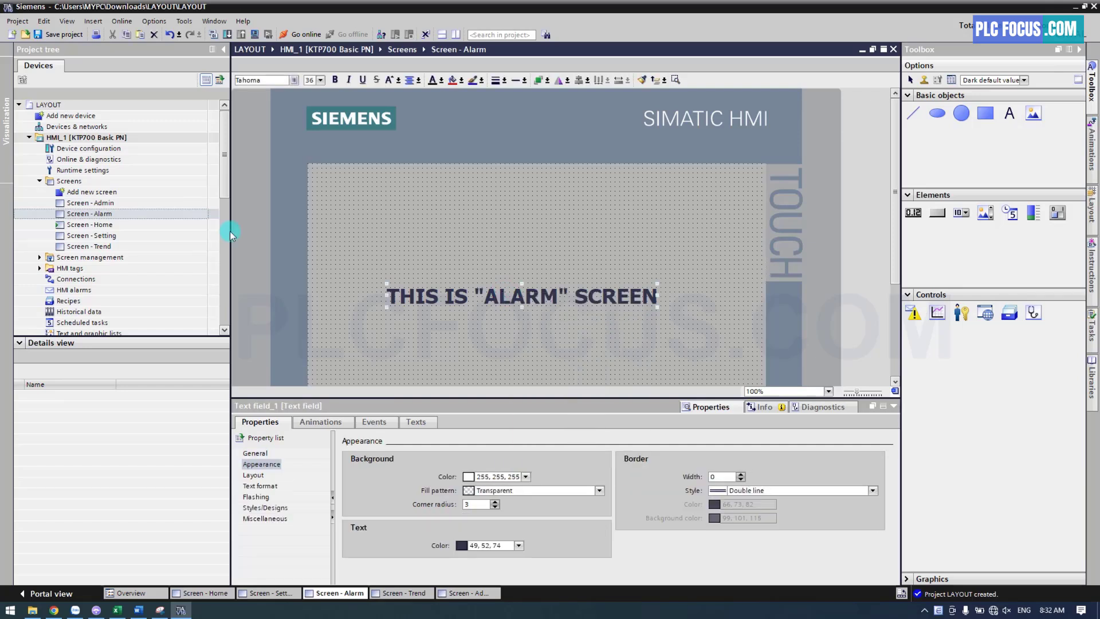
pyautogui.doubleClick(90, 203)
pyautogui.rightClick(524, 276)
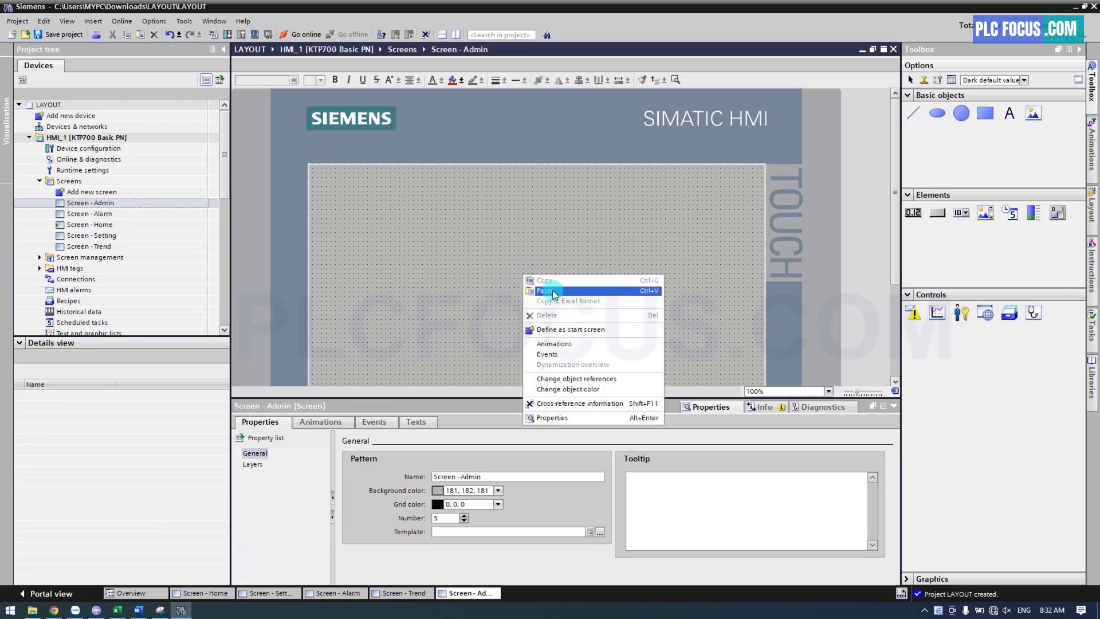
pyautogui.click(549, 291)
# Change the pasted text on the Admin screen to read THIS IS "ADMIN" SCREEN
pyautogui.doubleClick(550, 292)
pyautogui.doubleClick(495, 291)
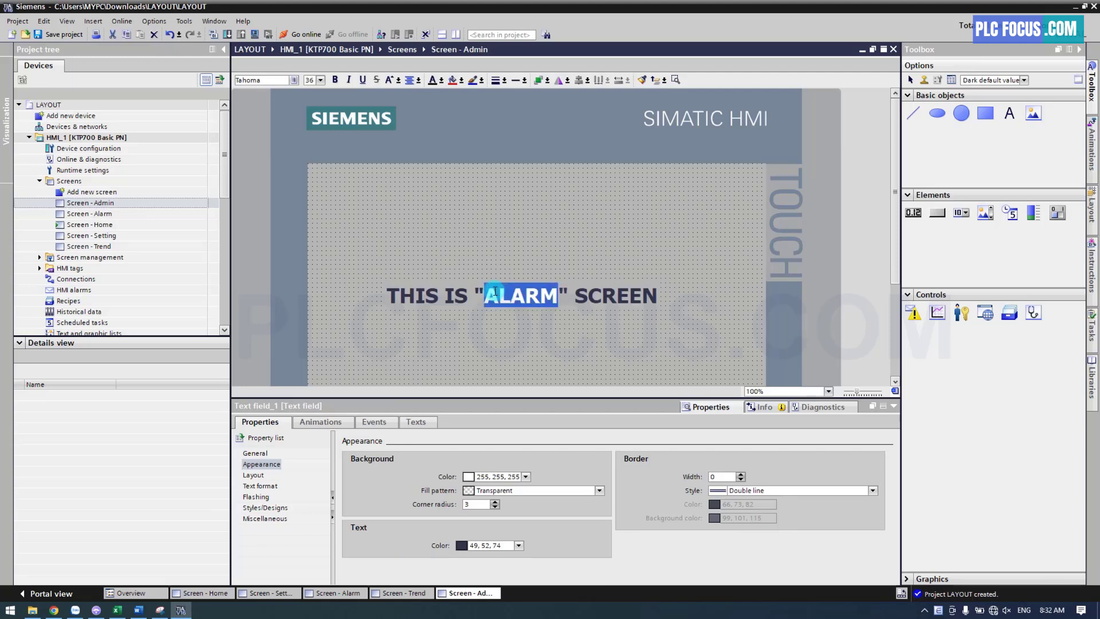
pyautogui.write('a')
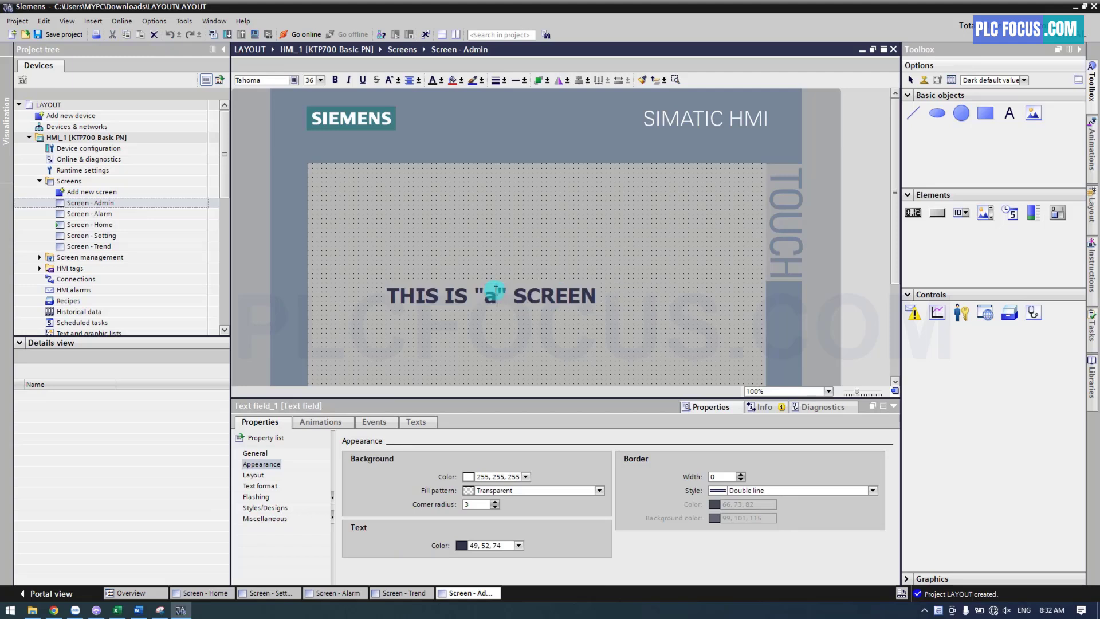
pyautogui.press('BackSpace')
pyautogui.write('ADMIN')
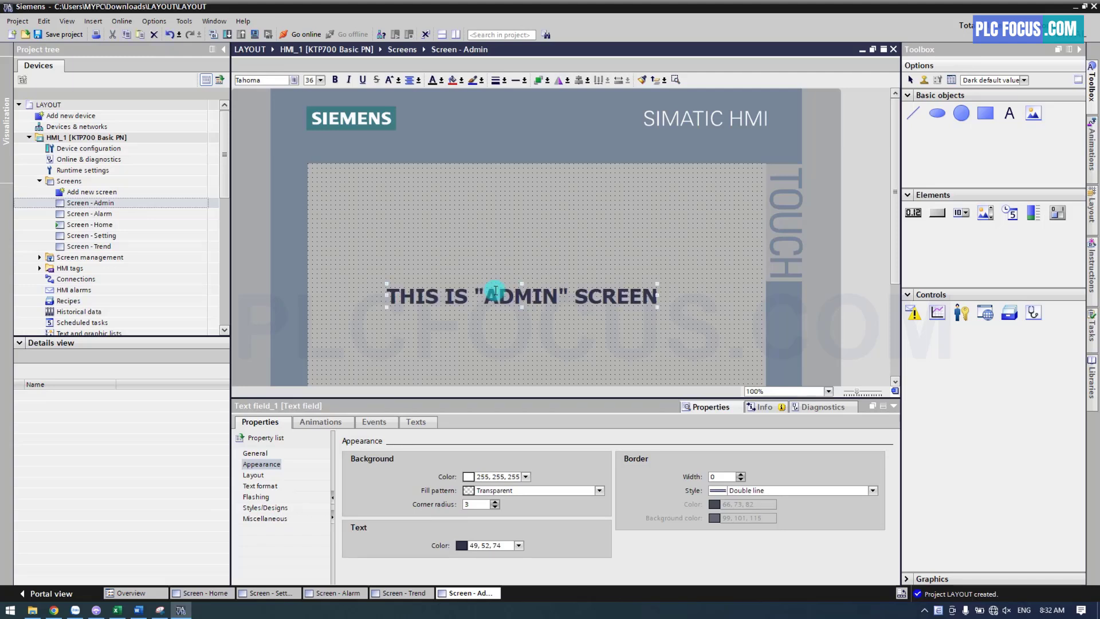
pyautogui.click(463, 256)
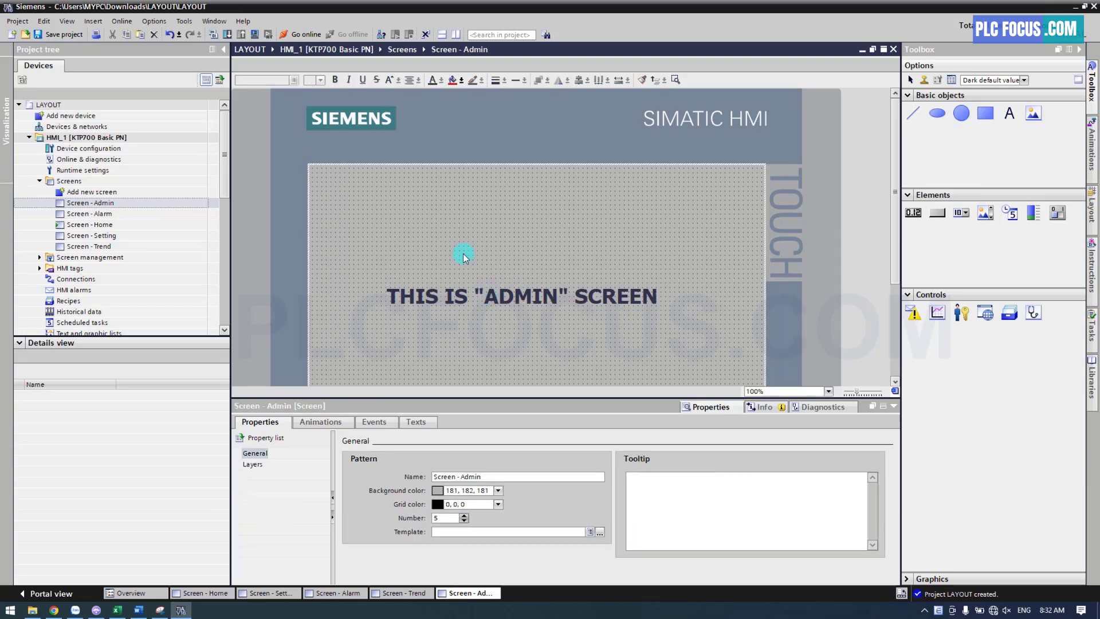
# Open the Home screen and add the ActivateScreen function to the Press event of its Home button
pyautogui.doubleClick(98, 225)
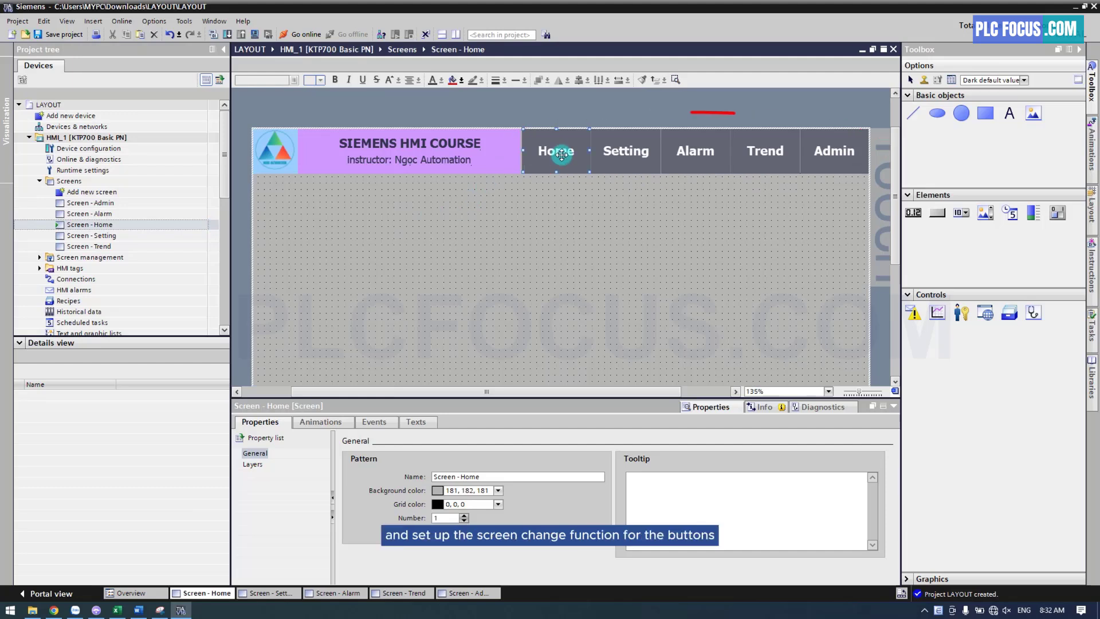
pyautogui.click(561, 153)
pyautogui.rightClick(561, 154)
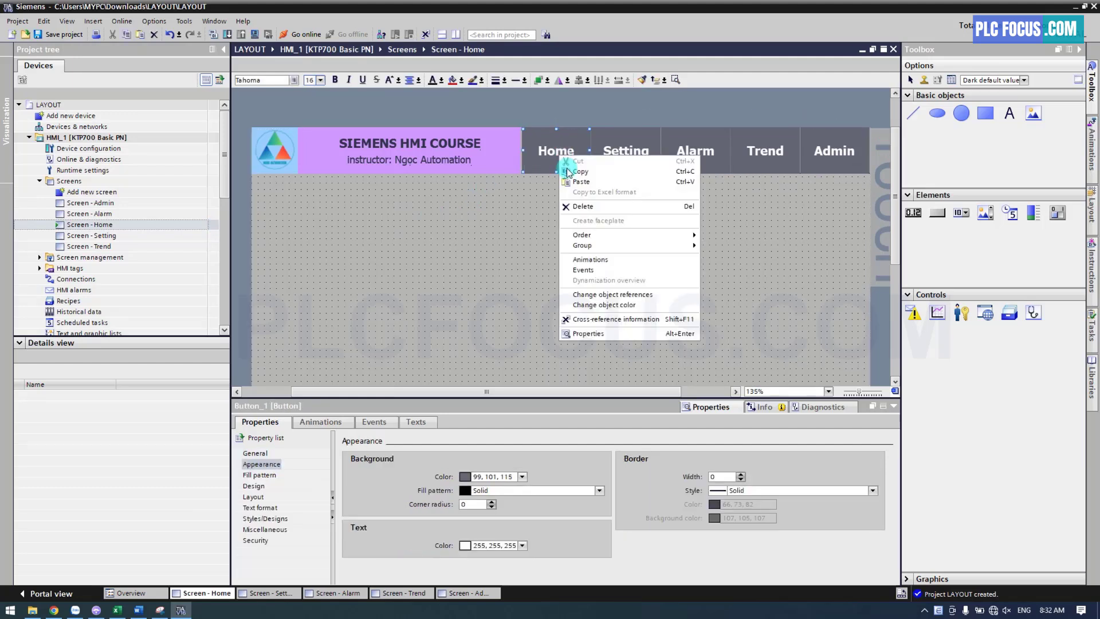
pyautogui.click(591, 334)
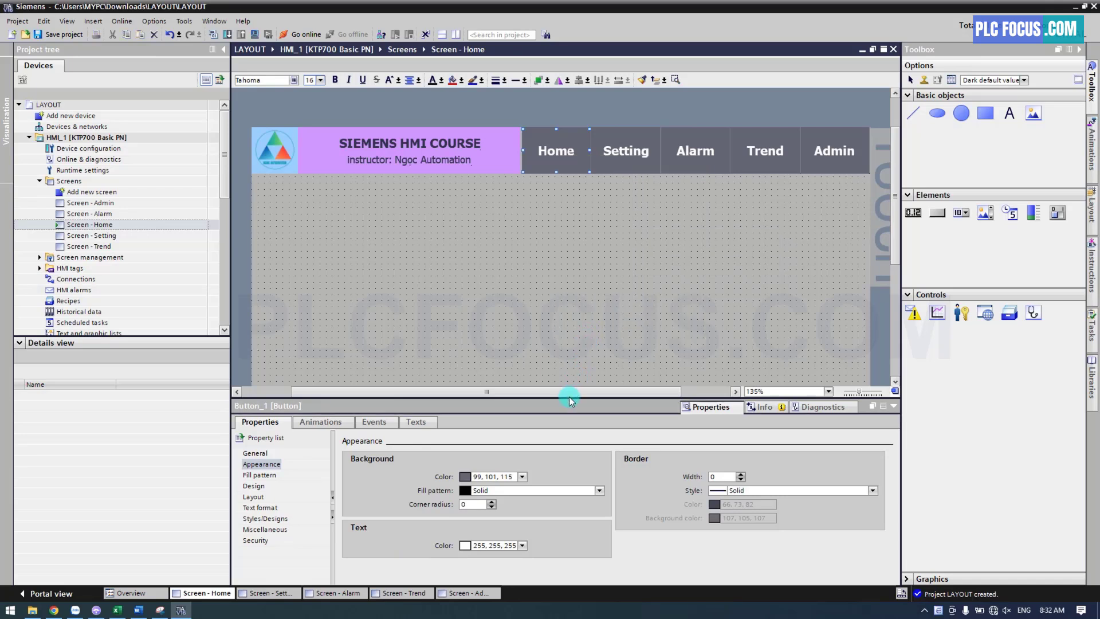
pyautogui.moveTo(570, 400); pyautogui.dragTo(572, 344)
pyautogui.click(379, 365)
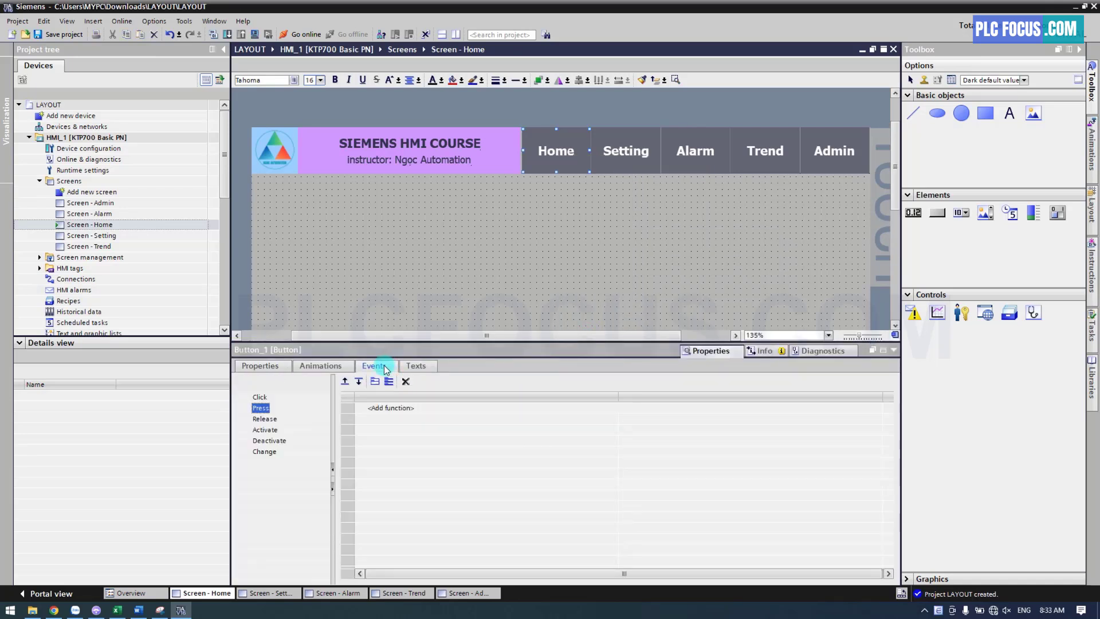
pyautogui.click(391, 408)
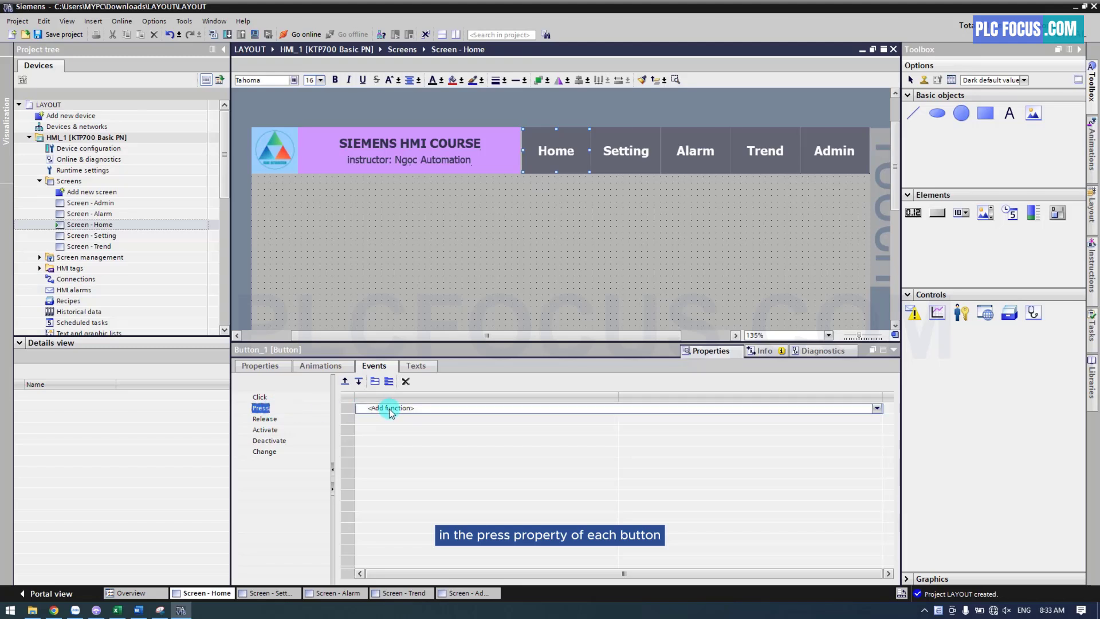
pyautogui.write('activatescreen')
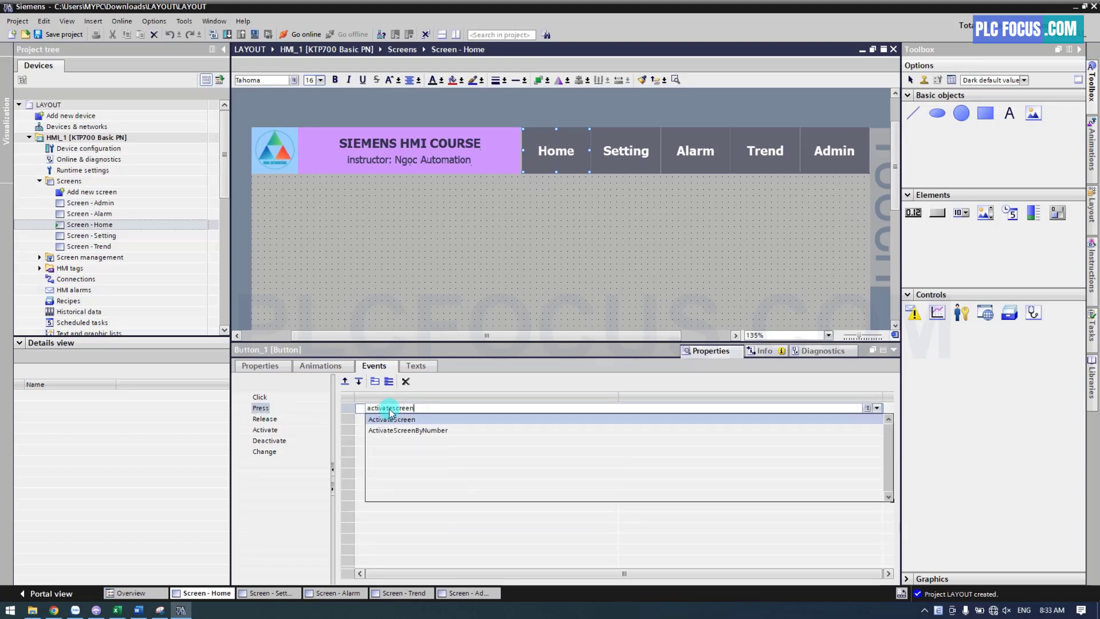
pyautogui.click(392, 419)
# Assign "Screen - Home" as the screen name for the Home button's ActivateScreen function
pyautogui.click(635, 421)
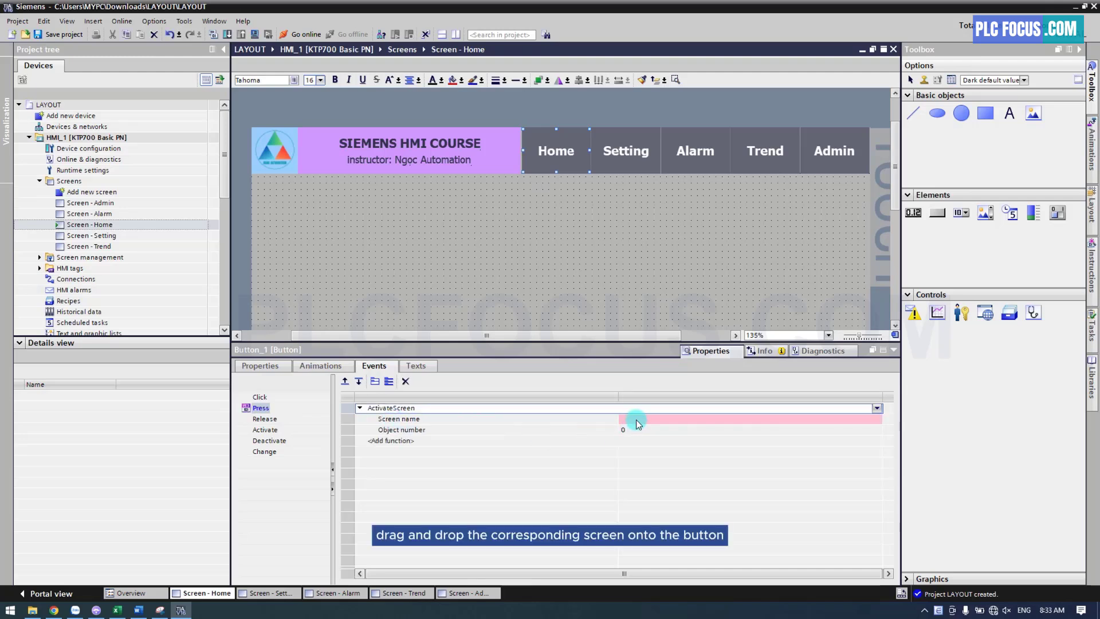
pyautogui.click(94, 226)
pyautogui.moveTo(94, 228); pyautogui.dragTo(664, 421)
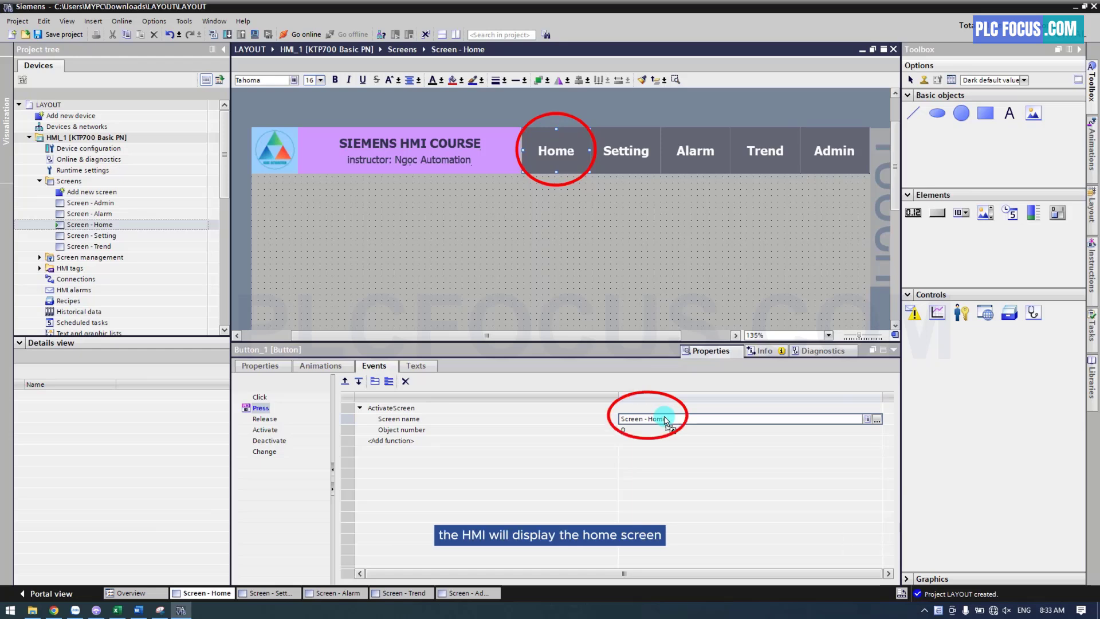
# Add ActivateScreen to the Press event of the Setting button on the Home screen, with "Screen - Setting" as its screen name
pyautogui.click(625, 164)
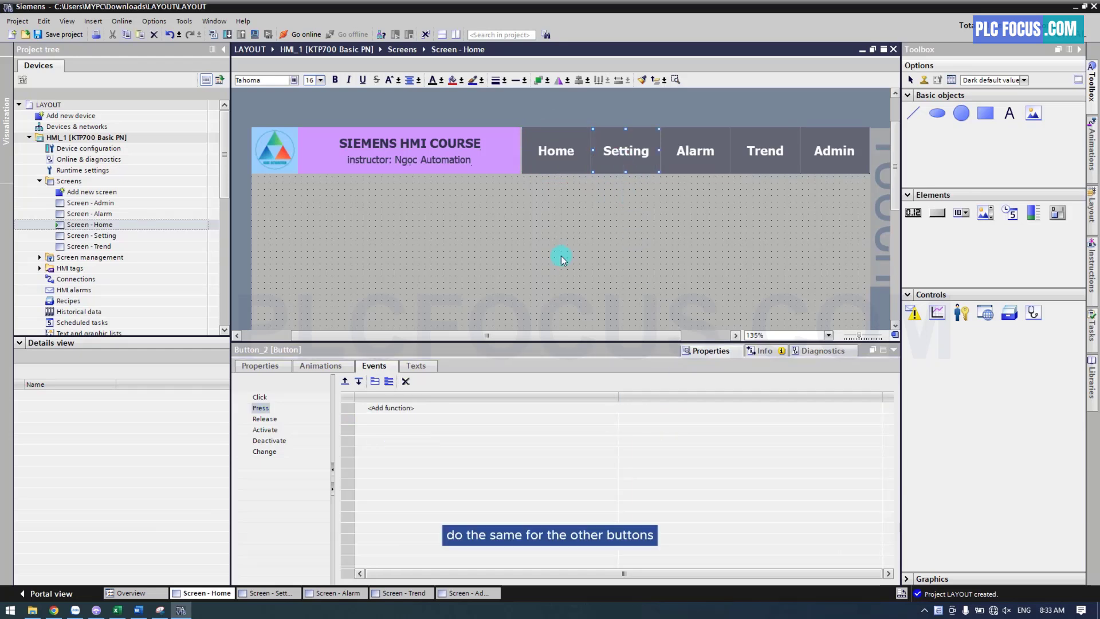
pyautogui.click(380, 407)
pyautogui.write('a')
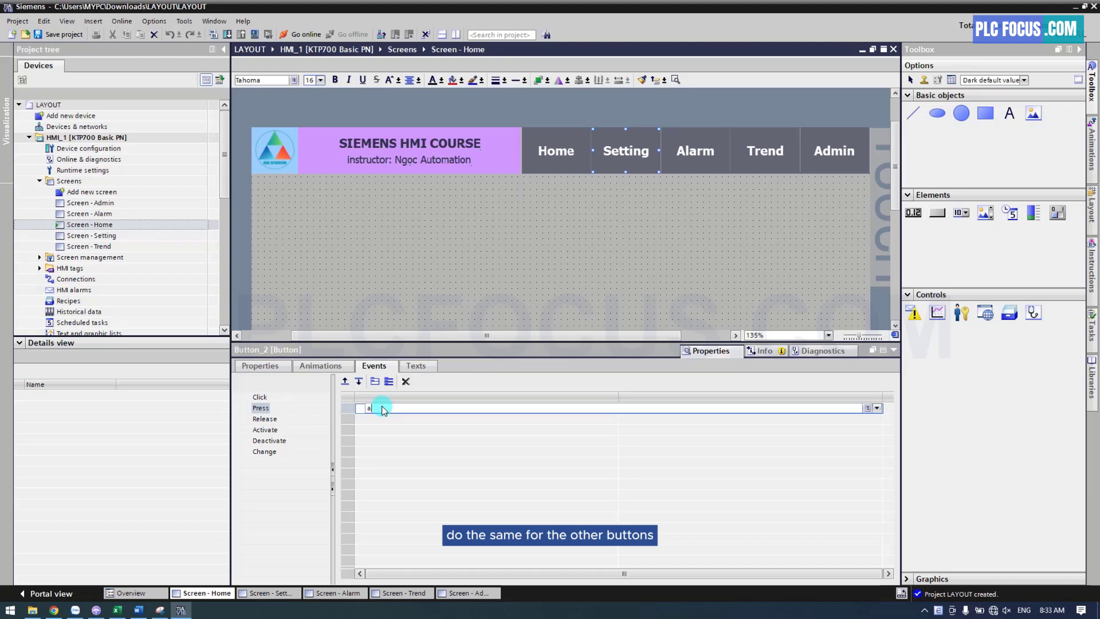
pyautogui.write('ctivate')
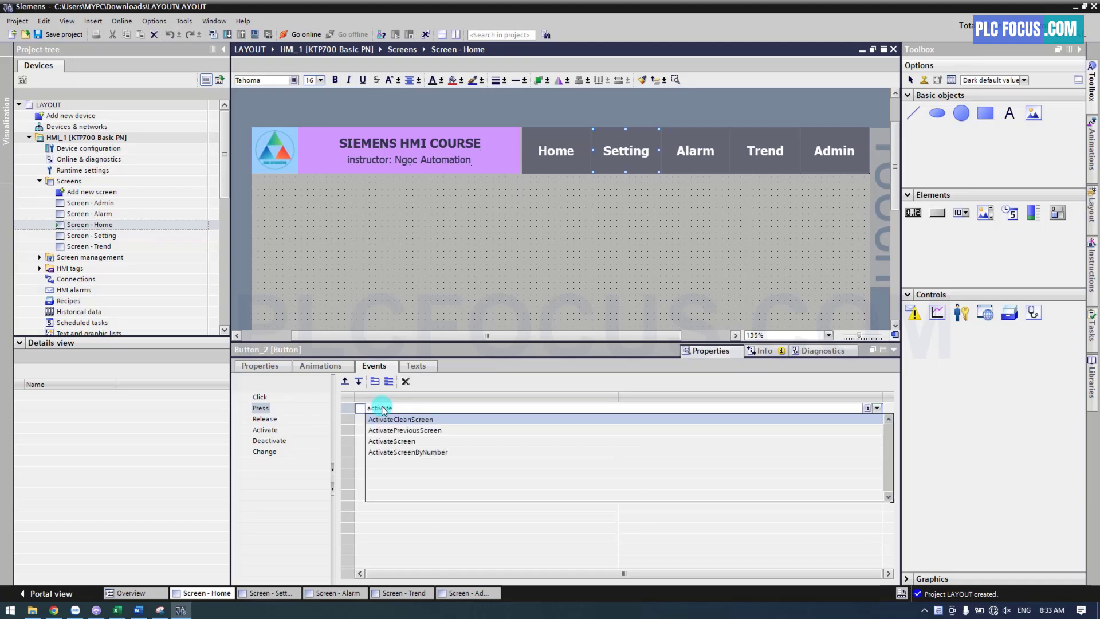
pyautogui.click(392, 441)
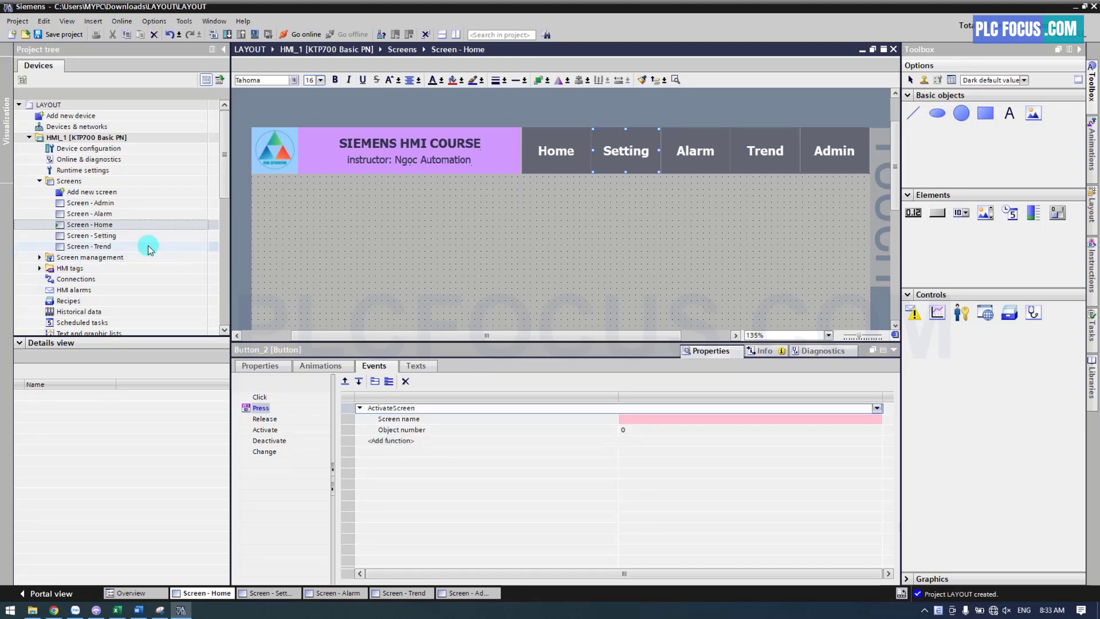
pyautogui.moveTo(98, 235); pyautogui.dragTo(657, 423)
# Add ActivateScreen to the Alarm button's Press event and assign "Screen - Alarm" as its screen name
pyautogui.click(692, 160)
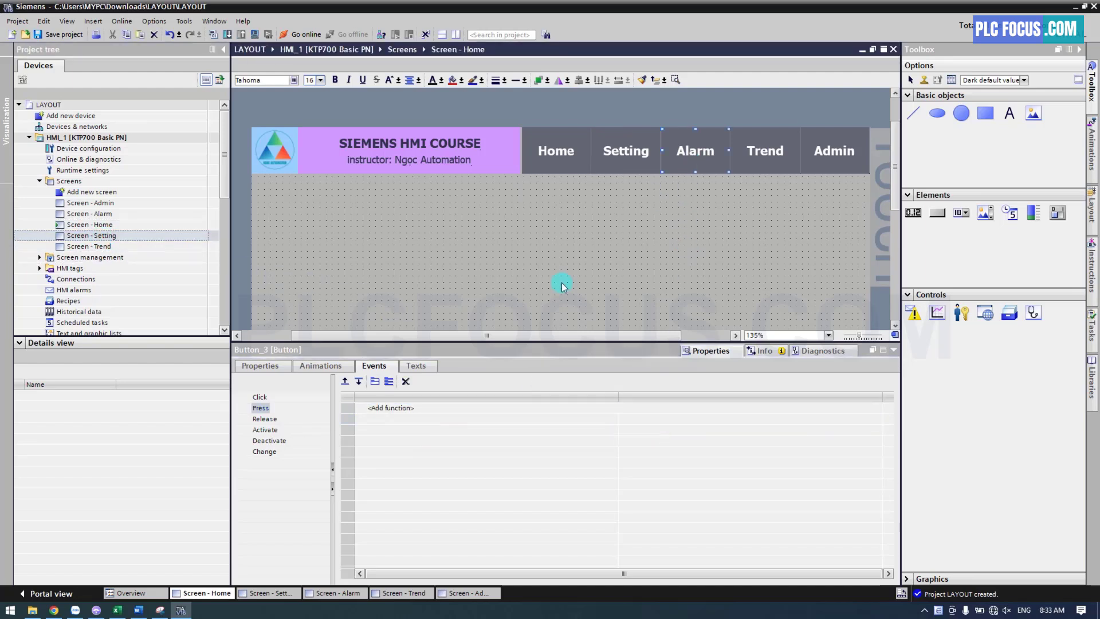
pyautogui.click(381, 408)
pyautogui.write('activate')
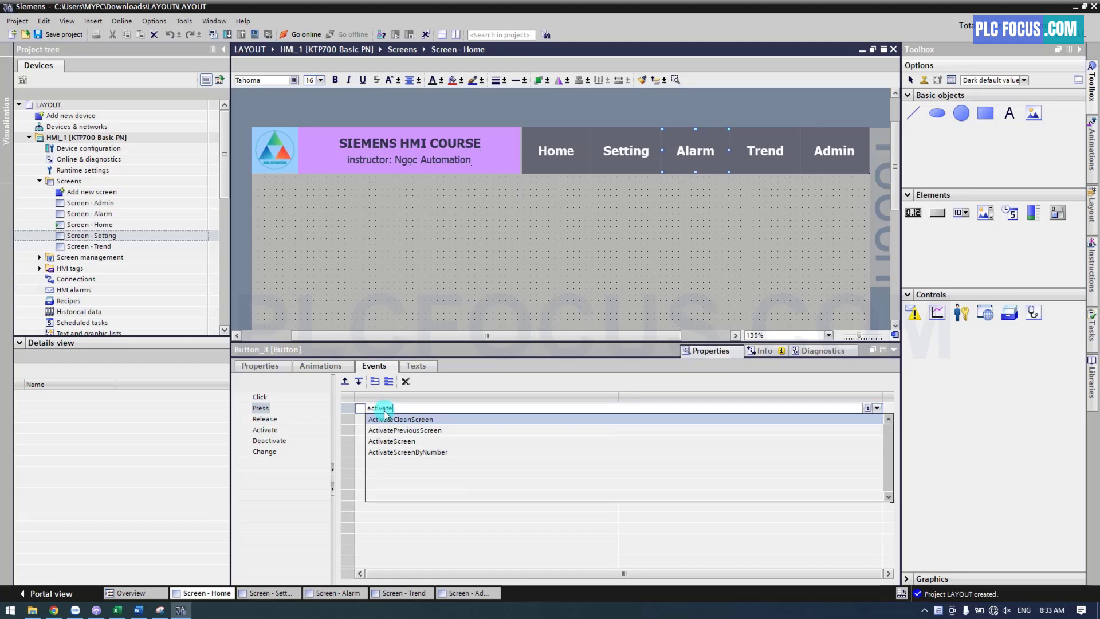
pyautogui.click(390, 442)
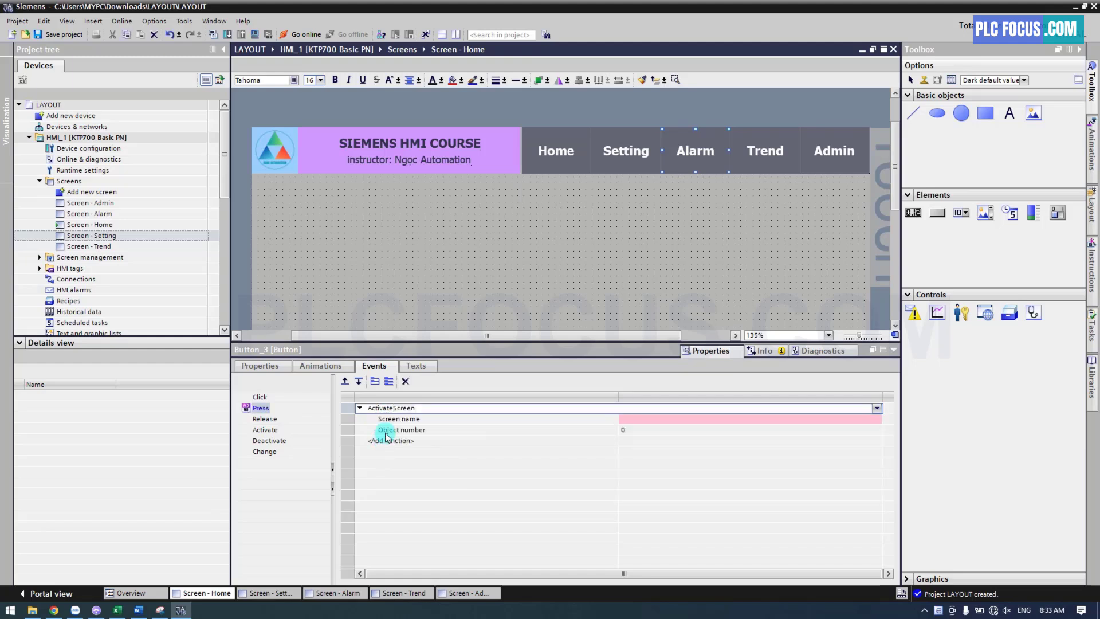
pyautogui.moveTo(98, 213); pyautogui.dragTo(652, 425)
# Add ActivateScreen to the Trend button's Press event and assign "Screen - Trend" as its screen name
pyautogui.click(762, 150)
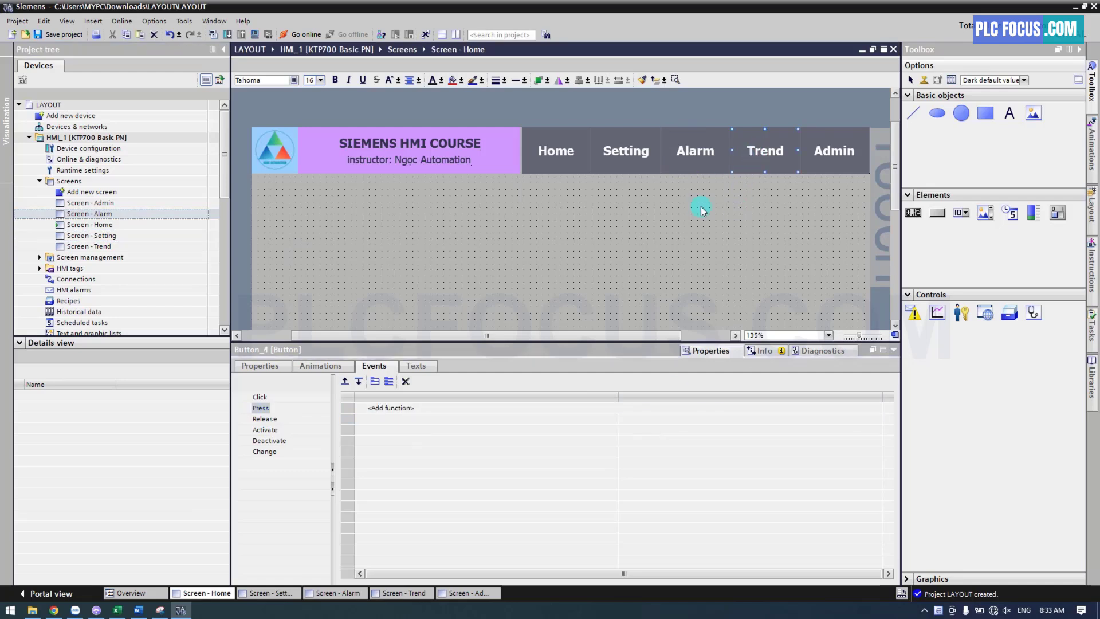
pyautogui.click(389, 408)
pyautogui.write('a')
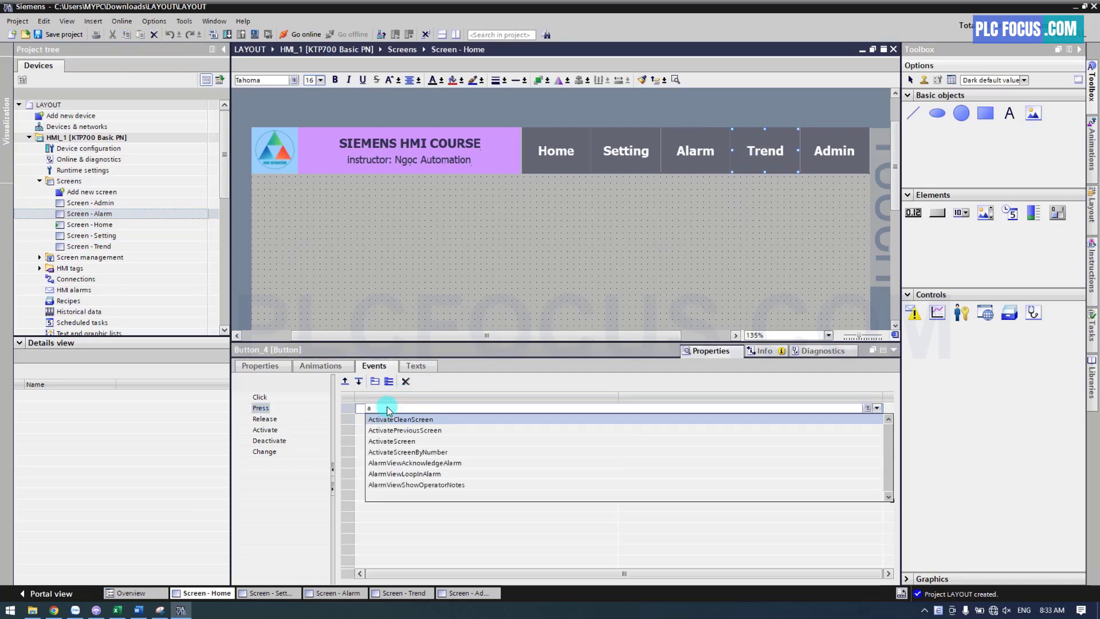
pyautogui.write('ctiva')
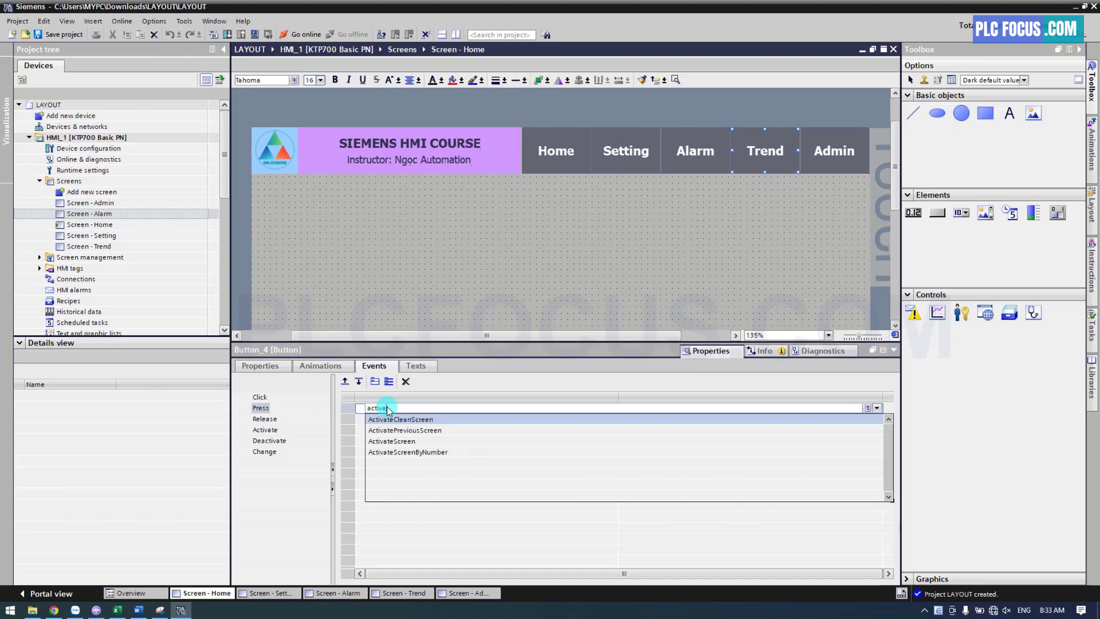
pyautogui.click(389, 441)
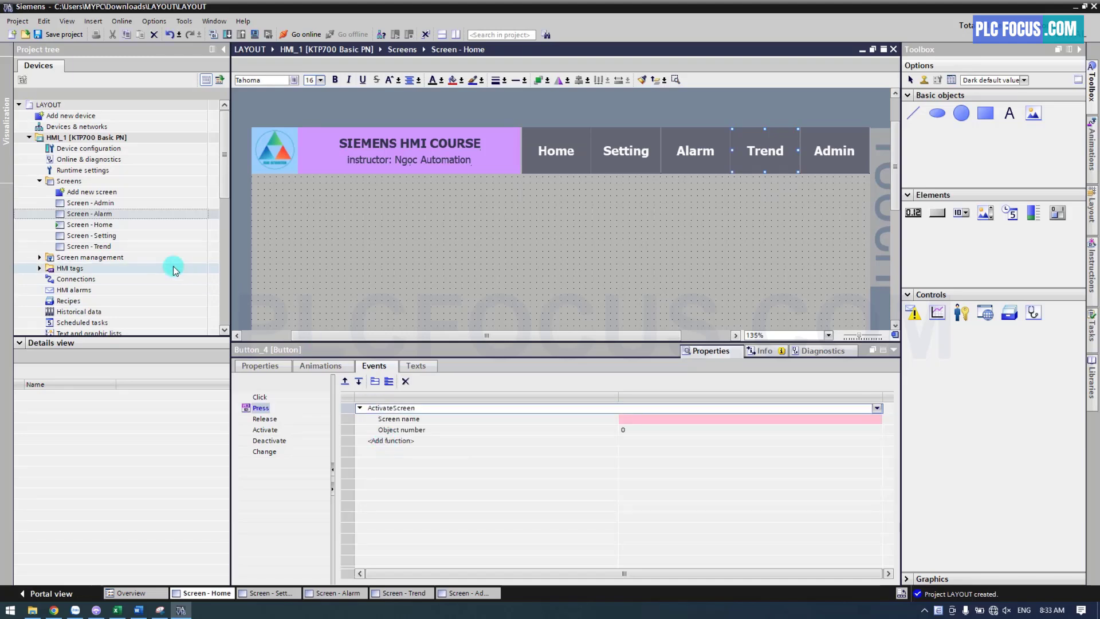
pyautogui.moveTo(94, 247); pyautogui.dragTo(693, 427)
# Add ActivateScreen to the Admin button's Press event and assign "Screen - Admin" as its screen name
pyautogui.click(835, 165)
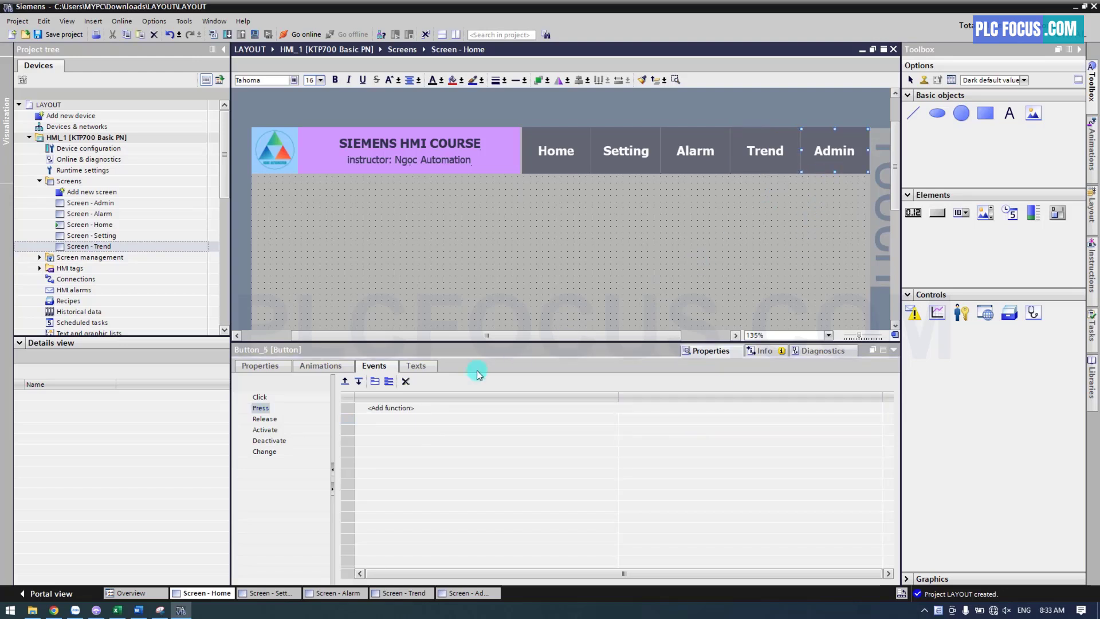
pyautogui.click(404, 408)
pyautogui.write('acti')
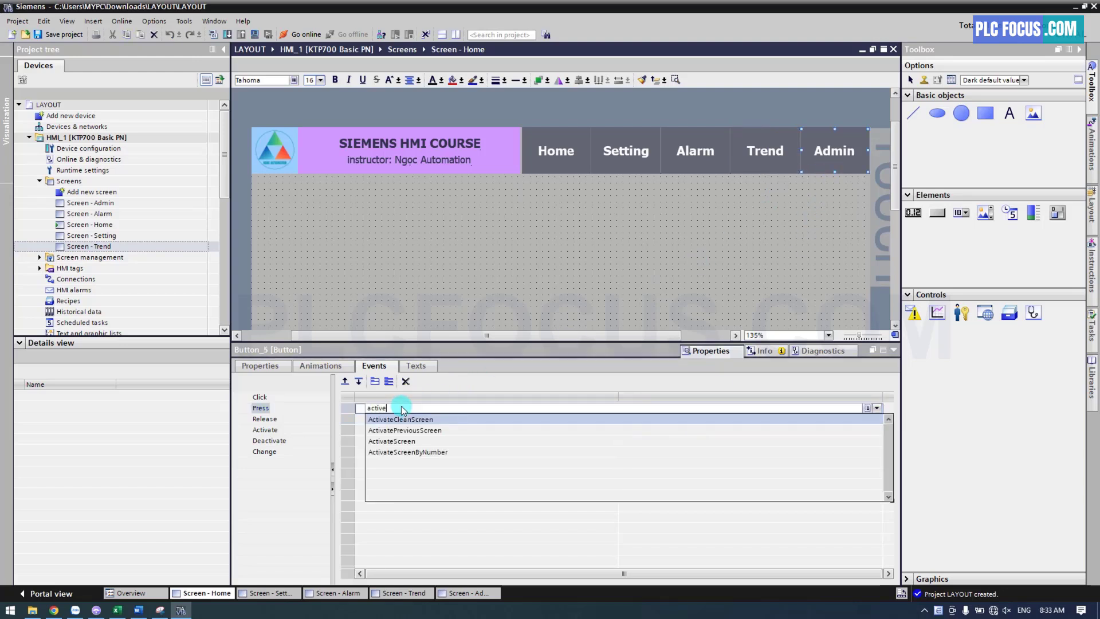
pyautogui.write('ve')
pyautogui.click(394, 440)
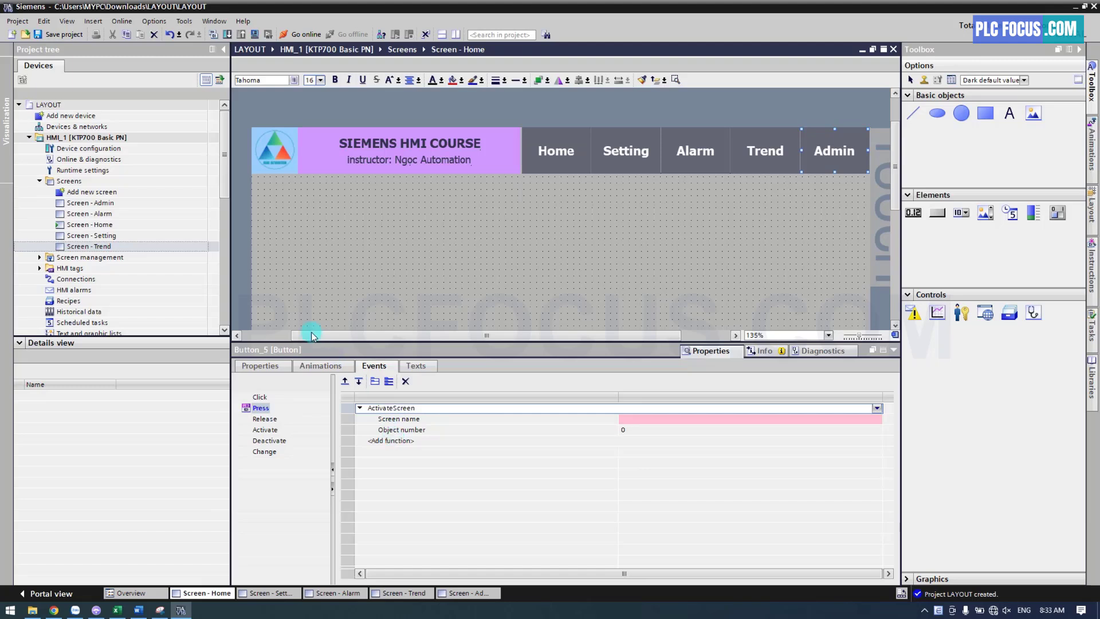
pyautogui.moveTo(102, 203); pyautogui.dragTo(646, 427)
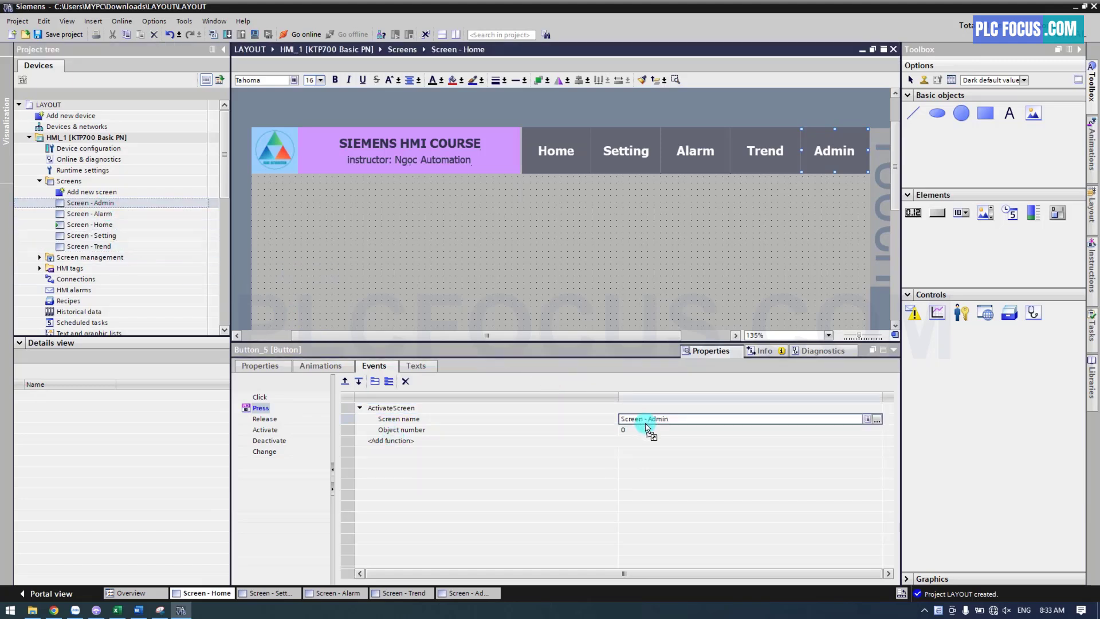
pyautogui.click(610, 257)
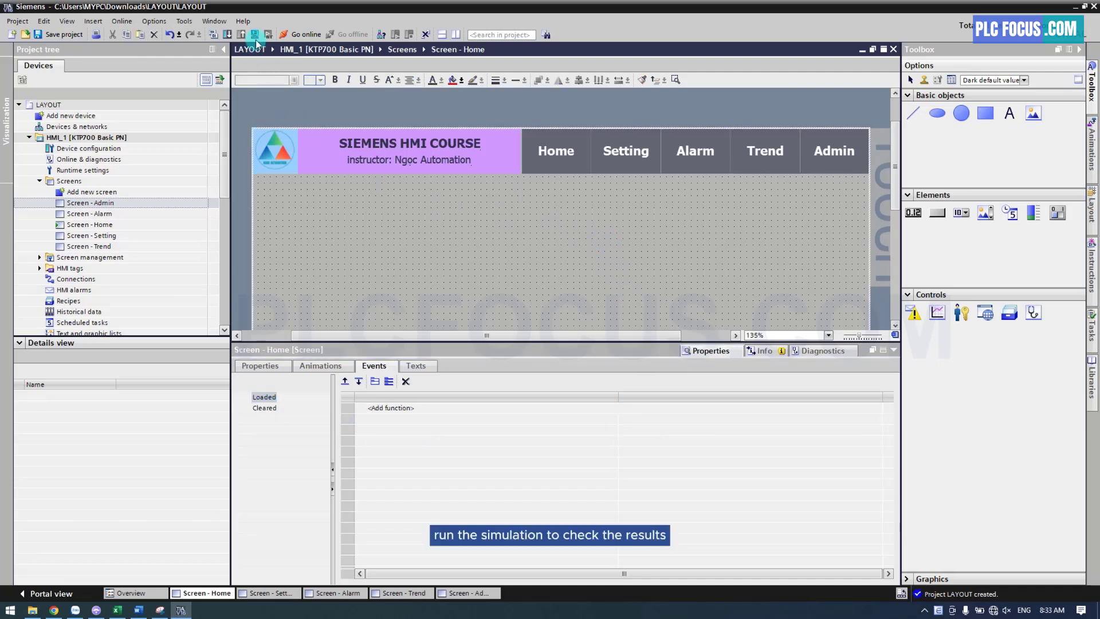
# Simulate the HMI from the Home screen, test the Setting navigation button, and close the simulator
pyautogui.click(255, 34)
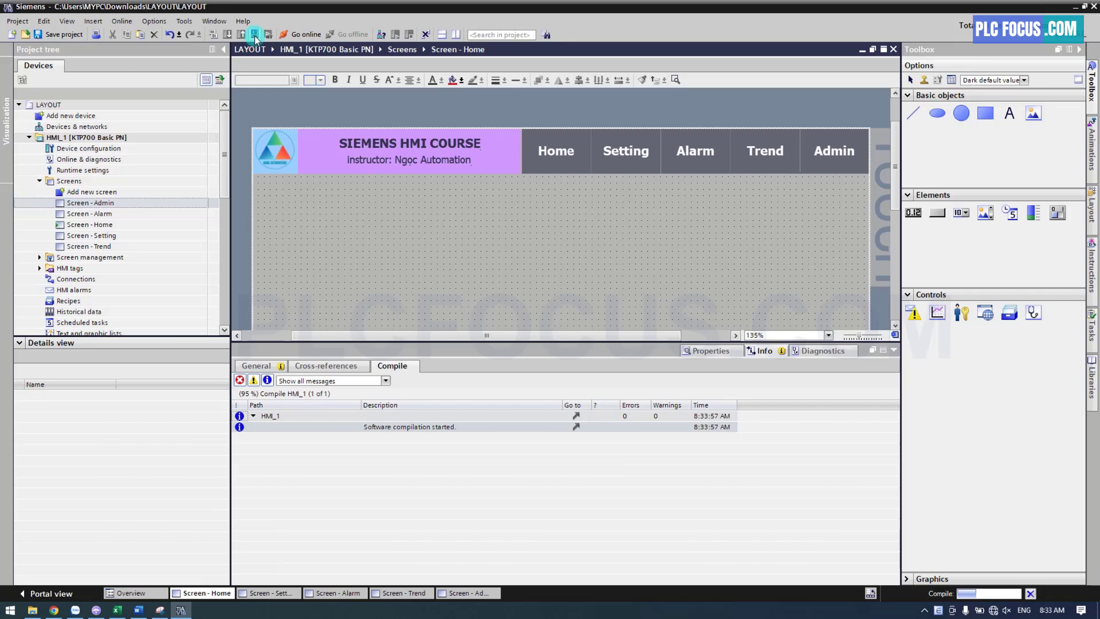
pyautogui.click(614, 340)
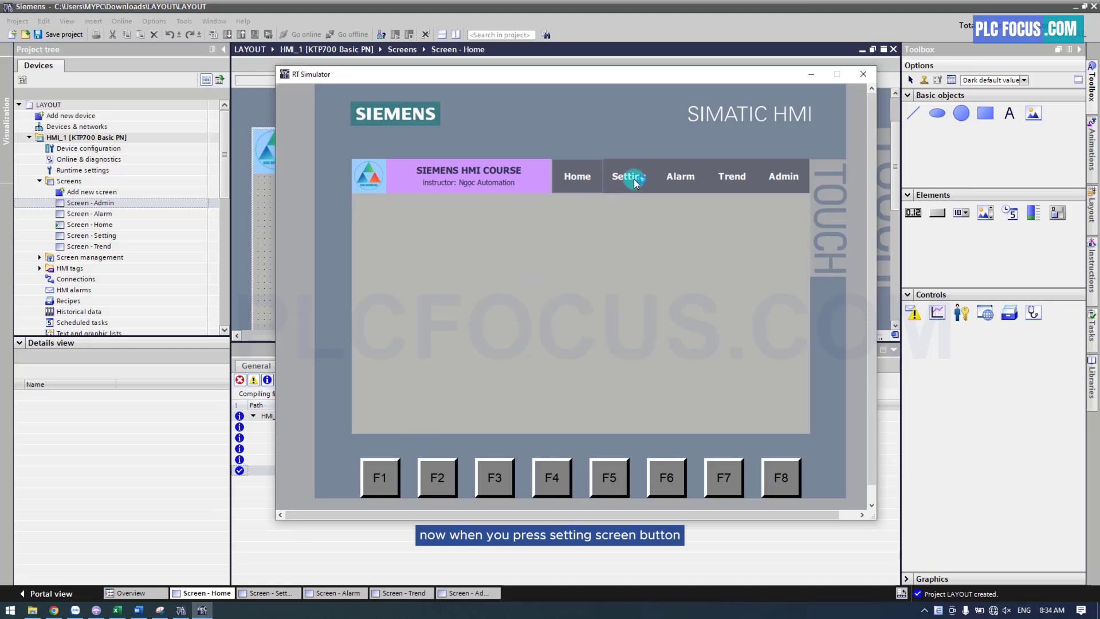
pyautogui.click(627, 177)
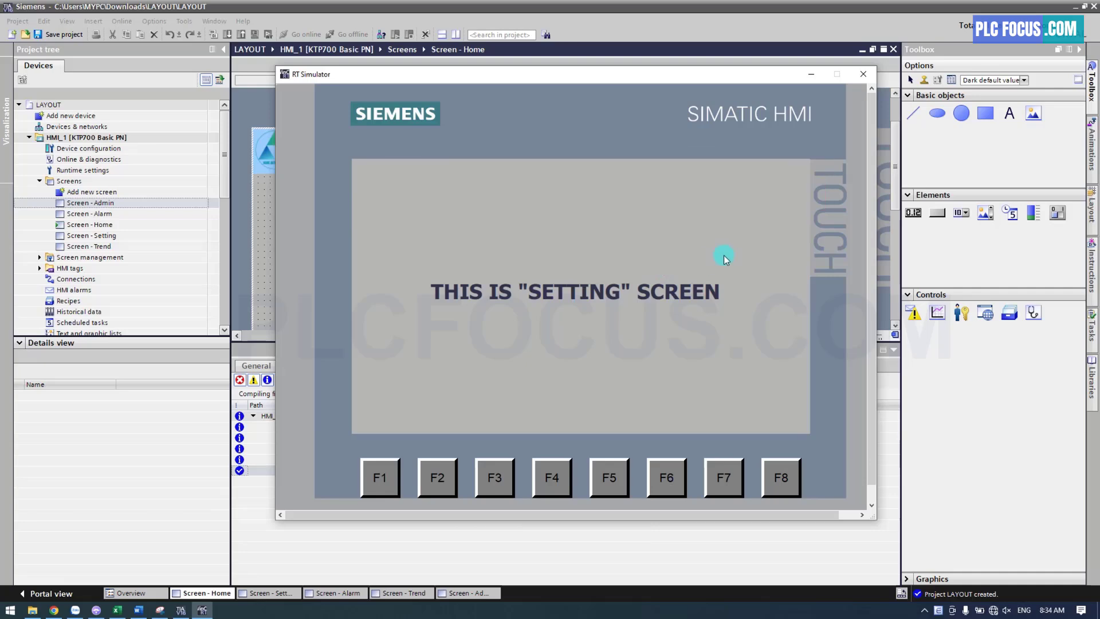
pyautogui.click(863, 74)
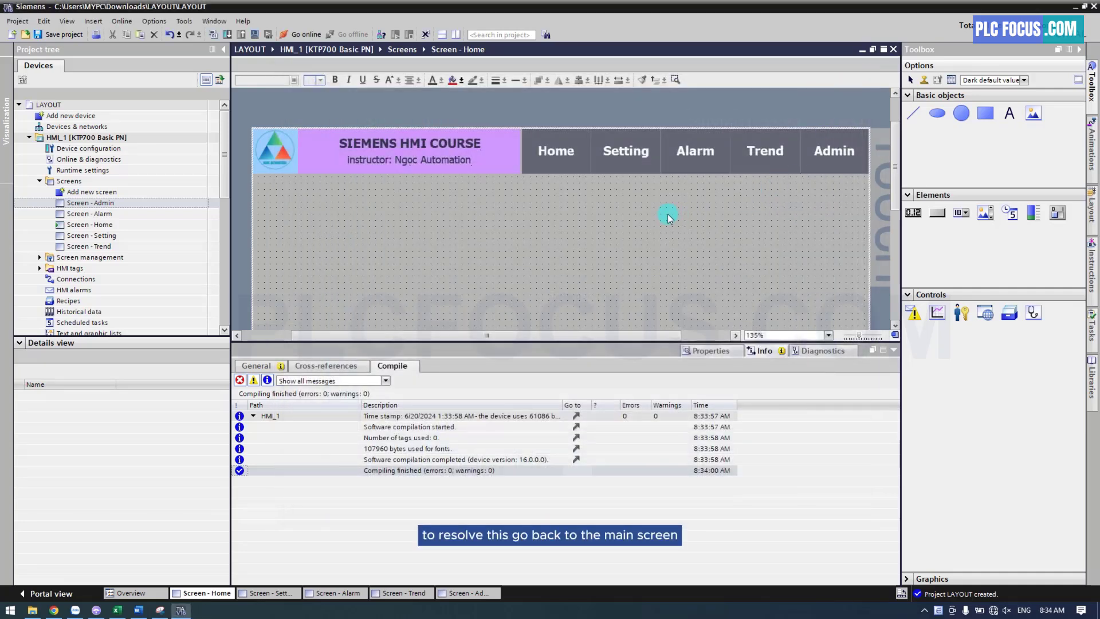
# Open the Home screen and copy all of its header objects, including the logo, title texts and navigation buttons
pyautogui.click(107, 225)
pyautogui.doubleClick(108, 225)
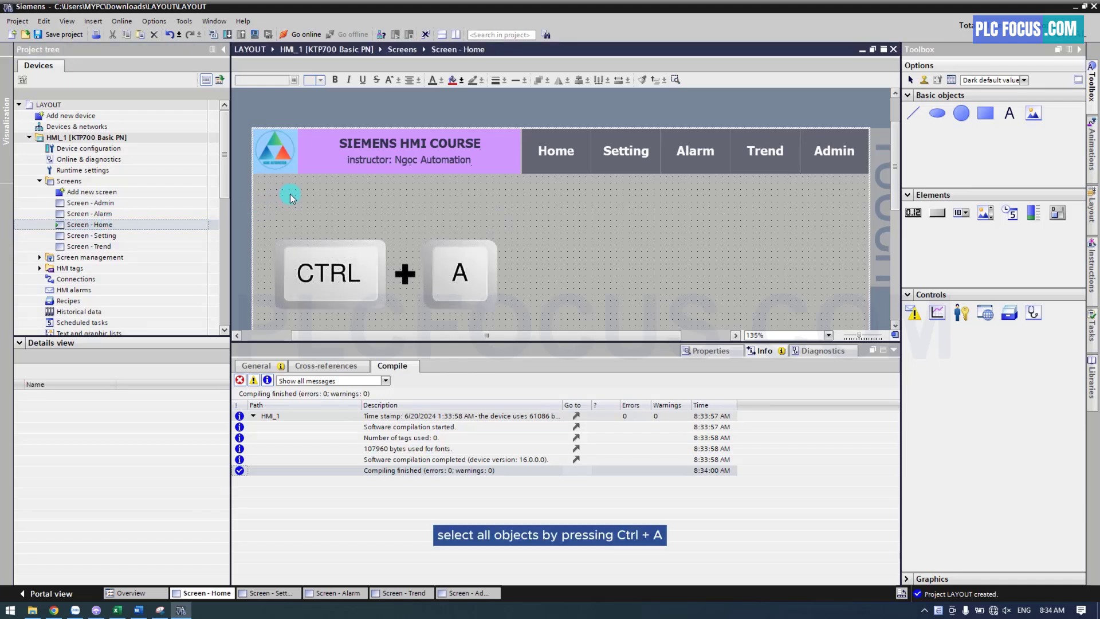
pyautogui.hotkey('ctrl', 'a')
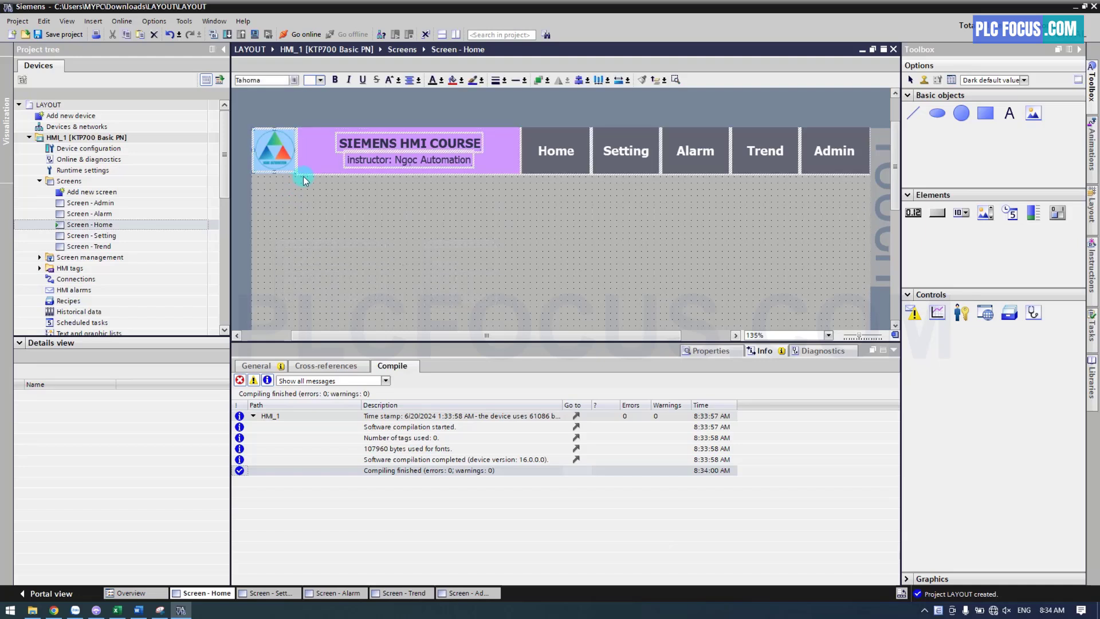
pyautogui.rightClick(315, 157)
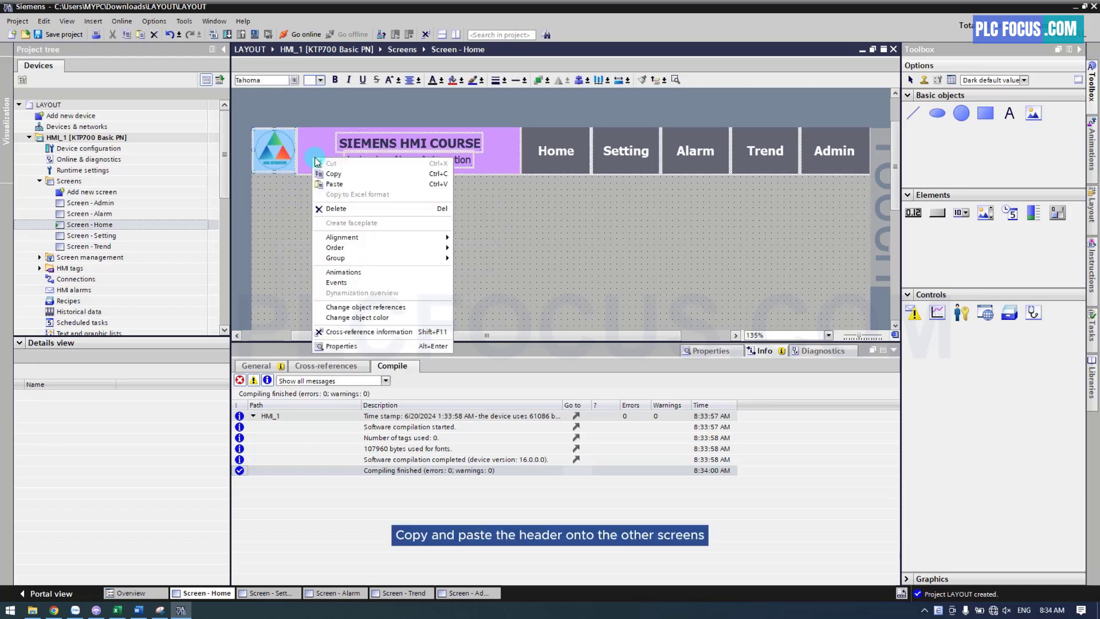
pyautogui.click(346, 178)
# Paste the copied header into the Admin screen and the Alarm screen
pyautogui.doubleClick(101, 203)
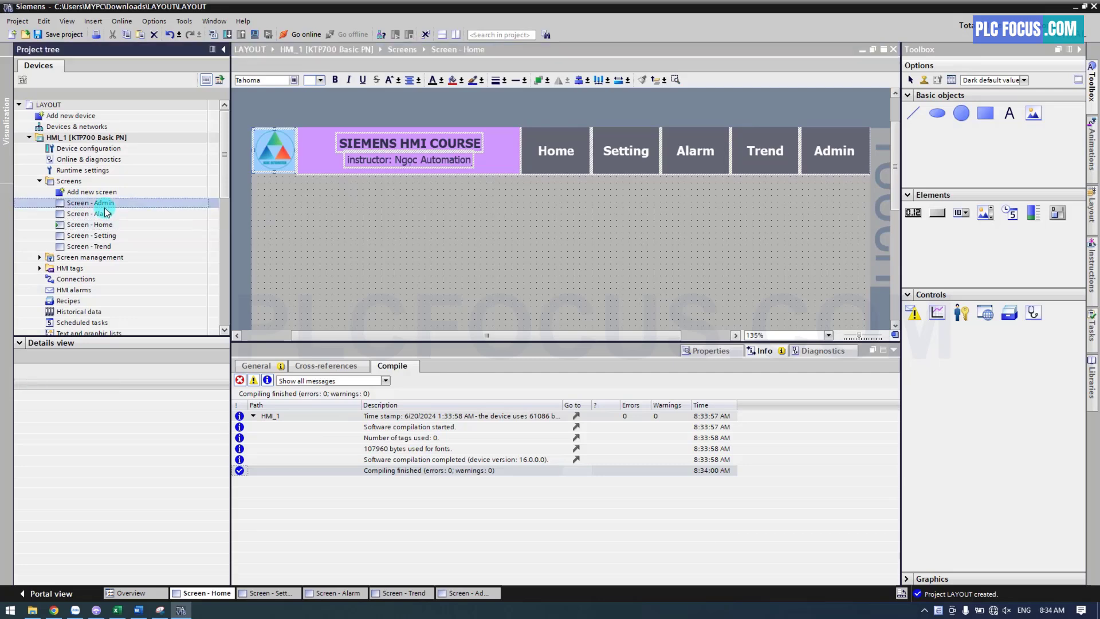
pyautogui.rightClick(373, 210)
pyautogui.click(392, 222)
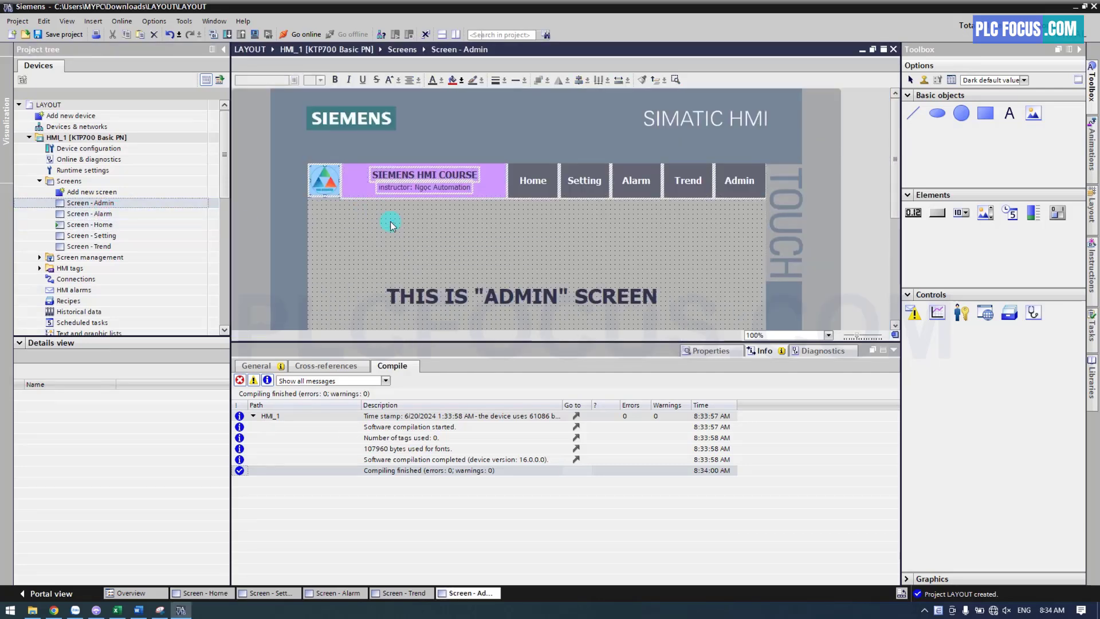
pyautogui.doubleClick(91, 213)
pyautogui.rightClick(363, 222)
pyautogui.click(380, 233)
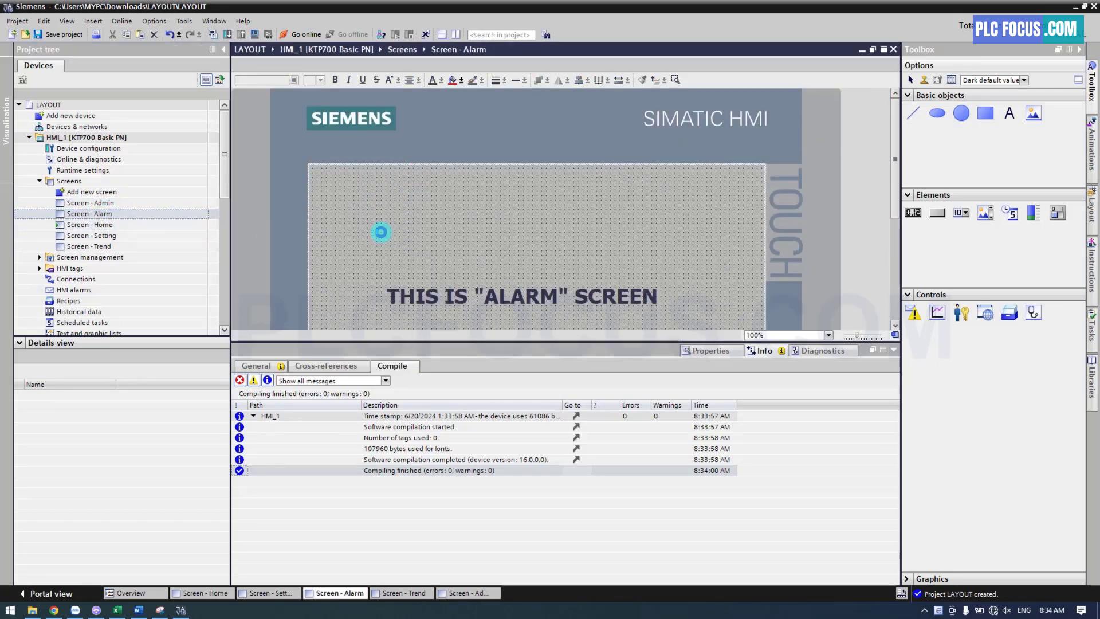
# Paste the copied header into the Setting screen and the Trend screen
pyautogui.doubleClick(159, 237)
pyautogui.rightClick(363, 177)
pyautogui.click(381, 189)
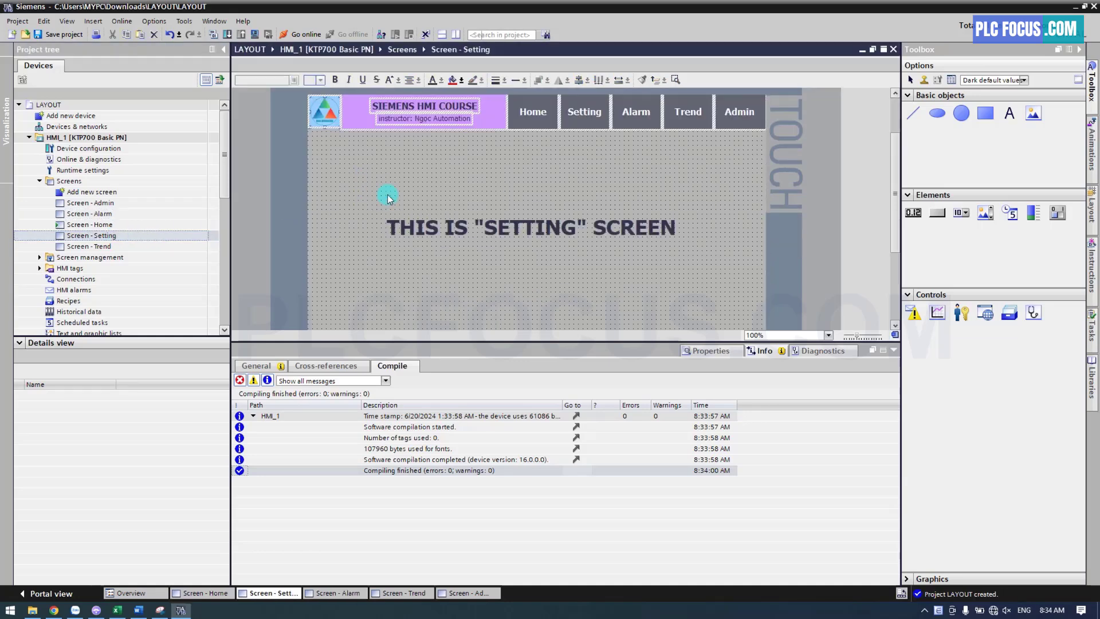
pyautogui.doubleClick(108, 247)
pyautogui.rightClick(363, 204)
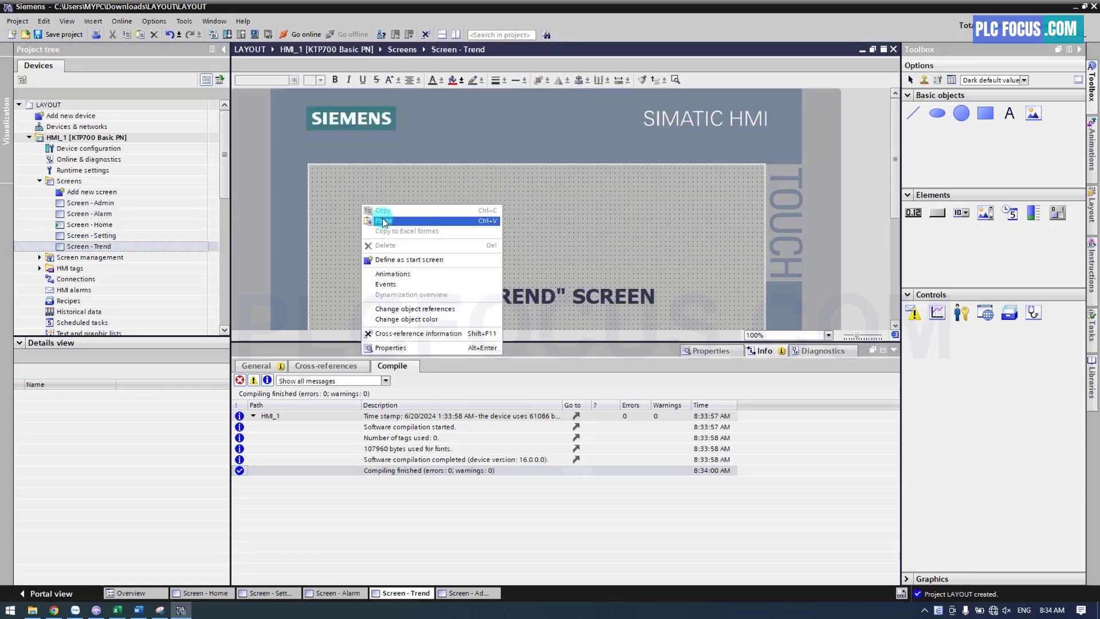
pyautogui.click(380, 216)
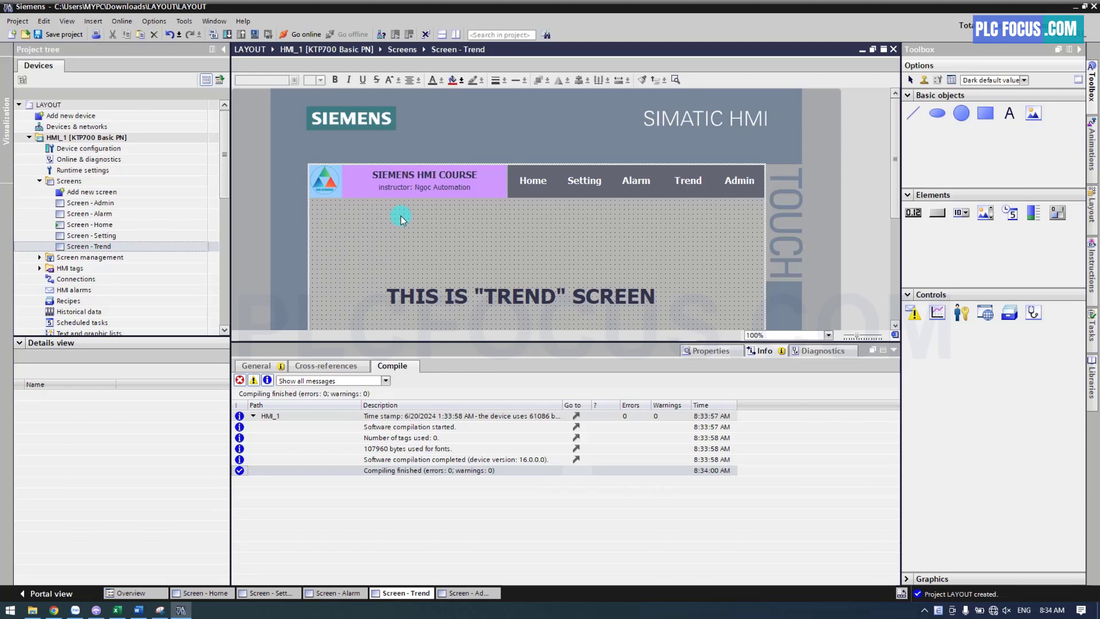
# Simulate the HMI from the Trend screen and test switching screens with the Setting, Alarm, Trend and Admin buttons
pyautogui.click(255, 35)
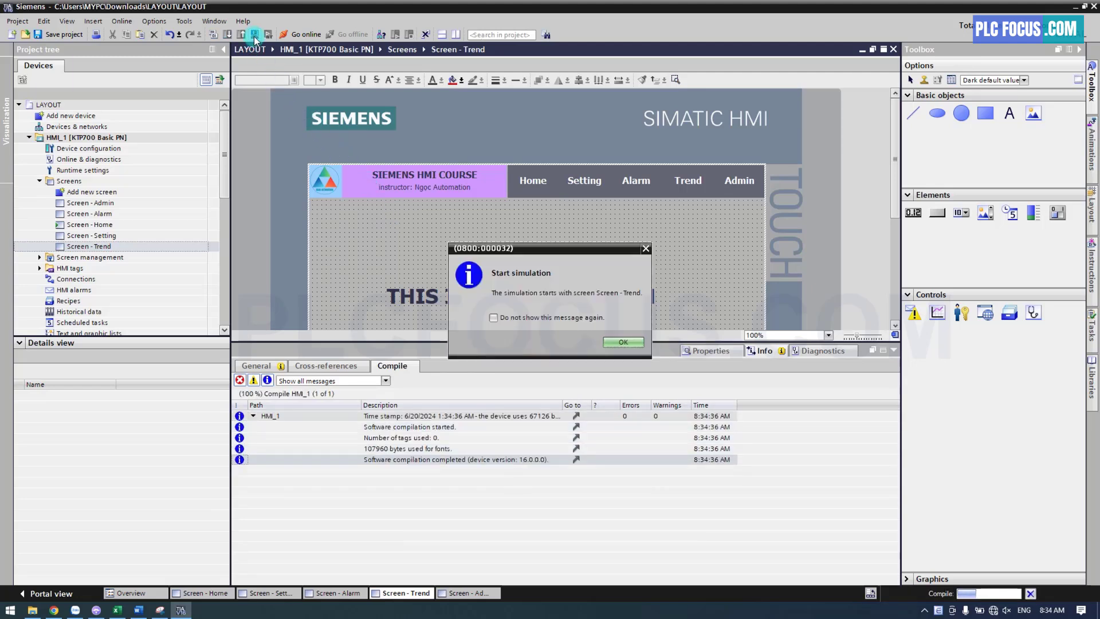
pyautogui.click(622, 342)
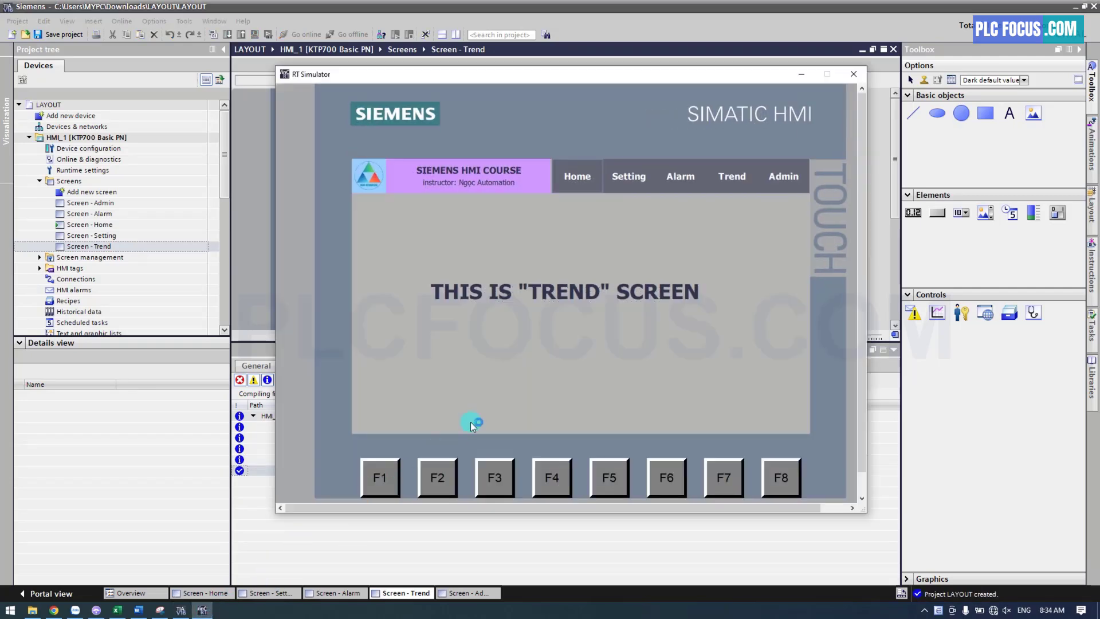
pyautogui.click(625, 180)
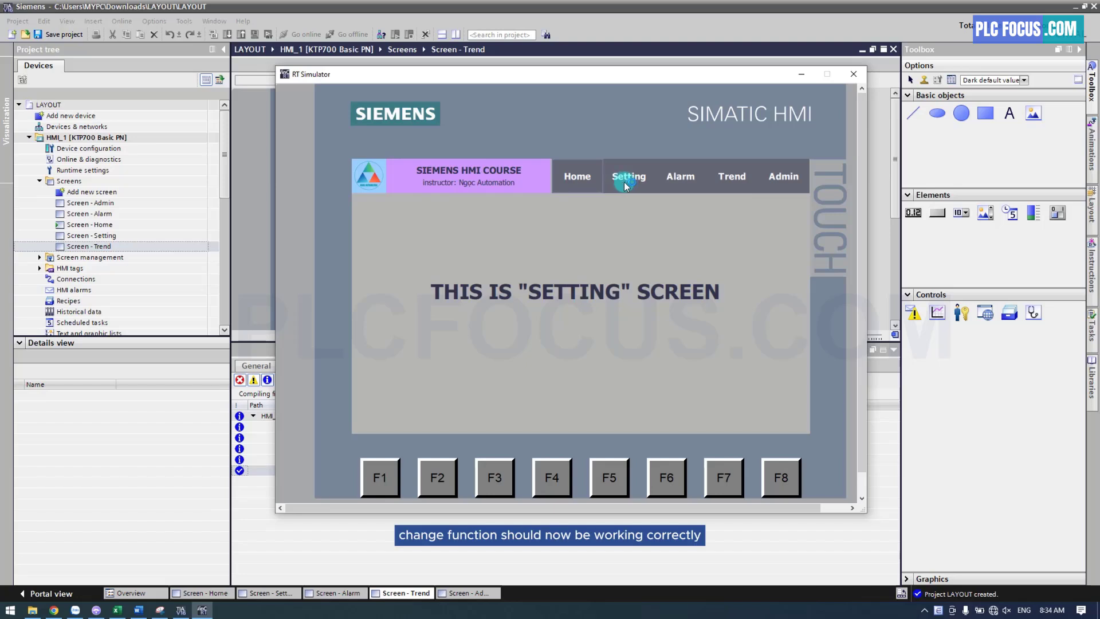
pyautogui.click(677, 182)
pyautogui.click(734, 182)
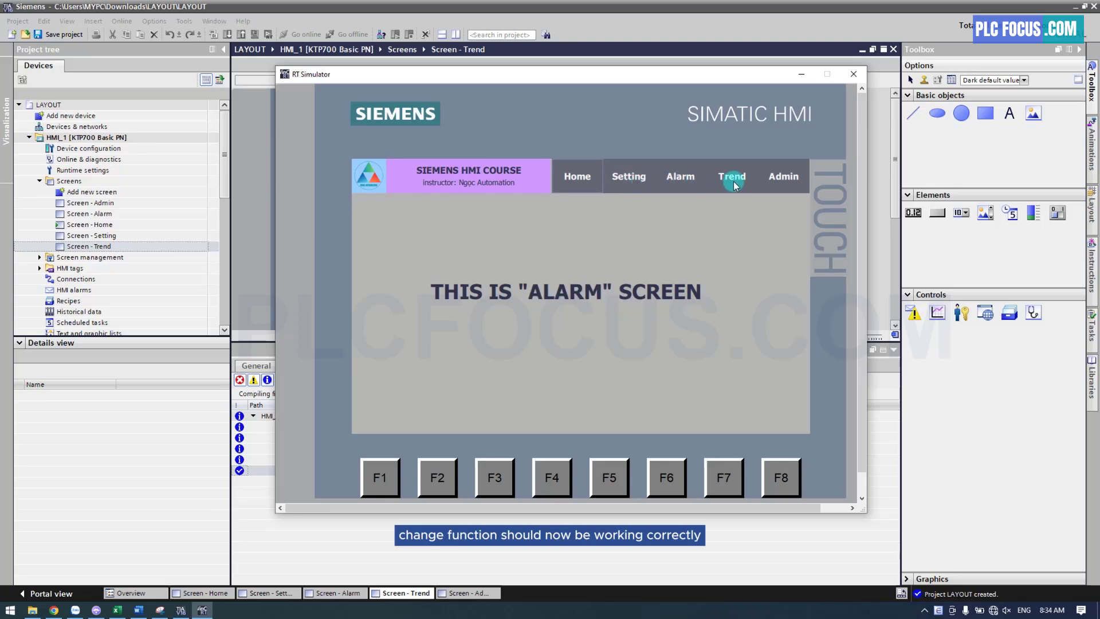
pyautogui.click(789, 183)
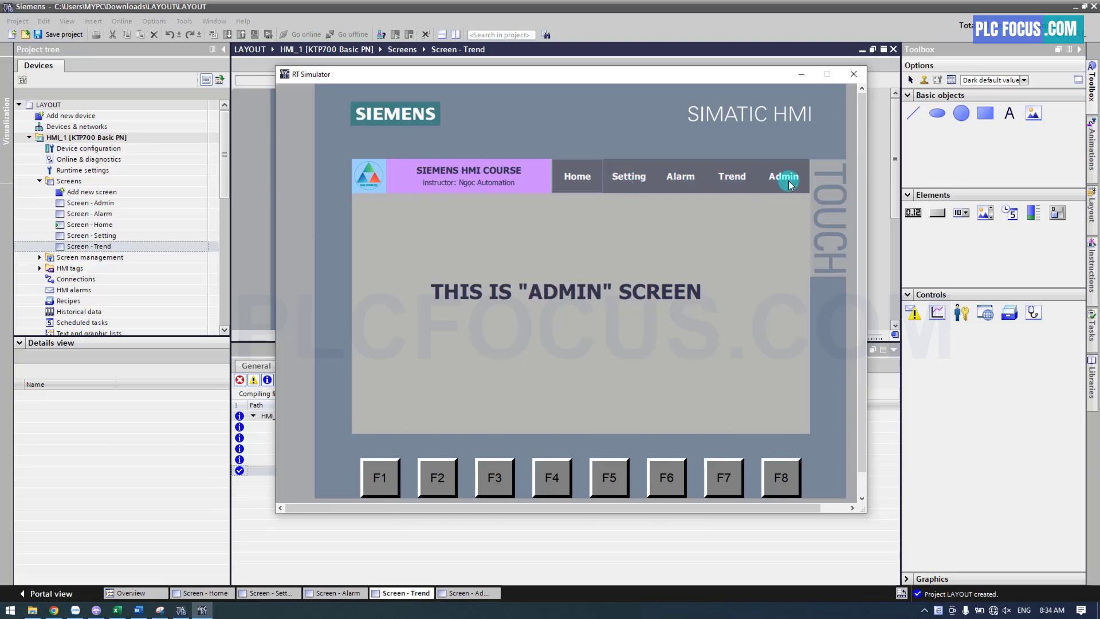
pyautogui.click(734, 182)
pyautogui.click(677, 182)
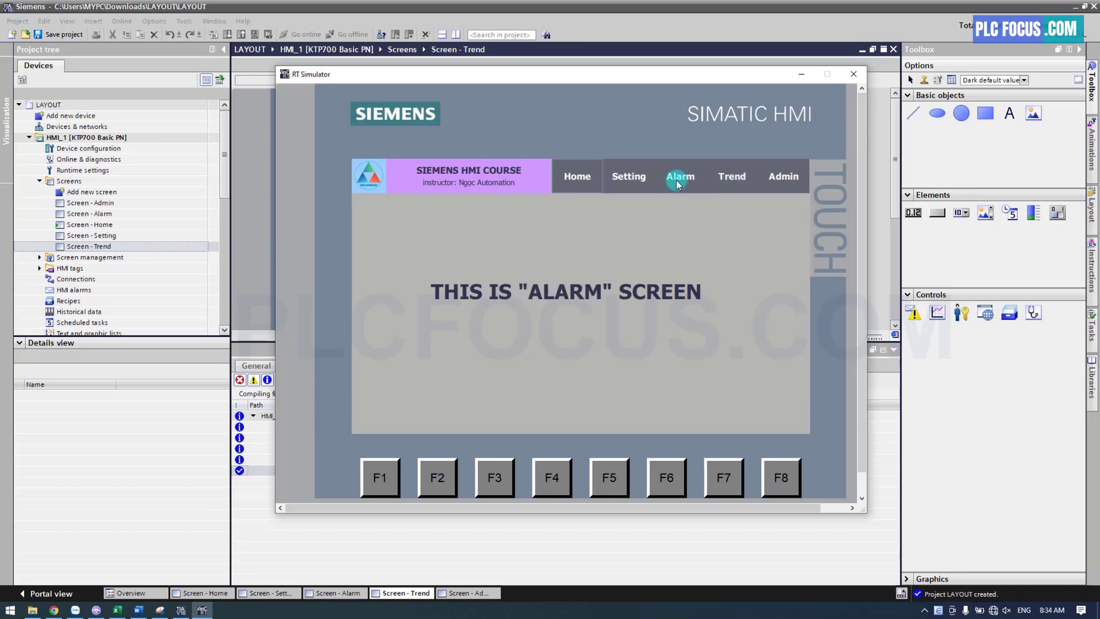
# Test switching to the Setting and Home screens in the simulation, and close the simulator
pyautogui.click(633, 182)
pyautogui.click(585, 181)
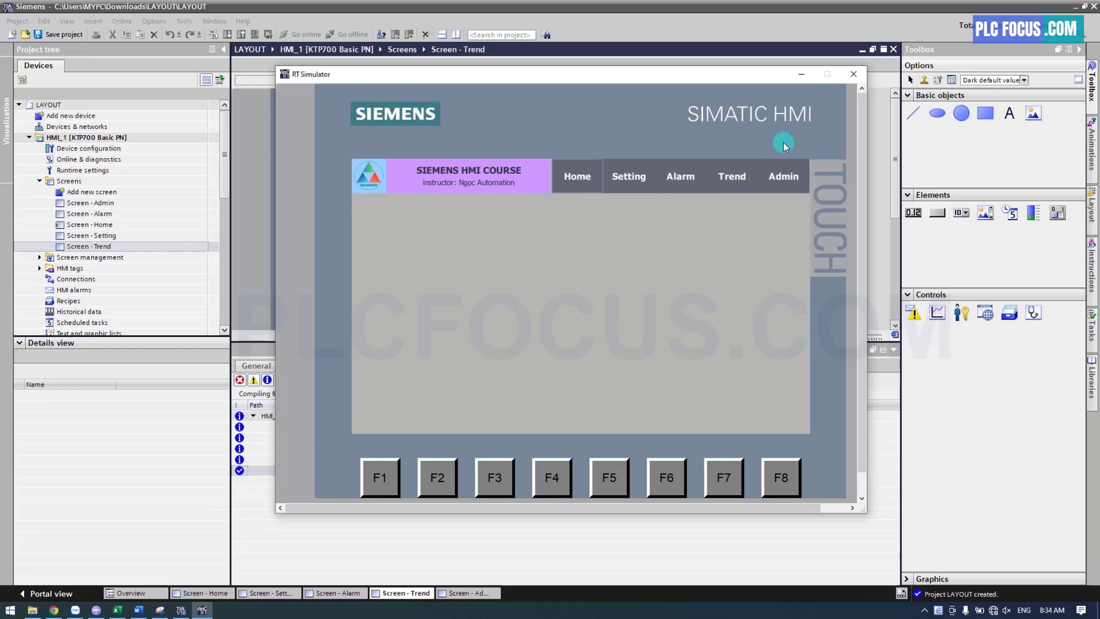
pyautogui.click(854, 74)
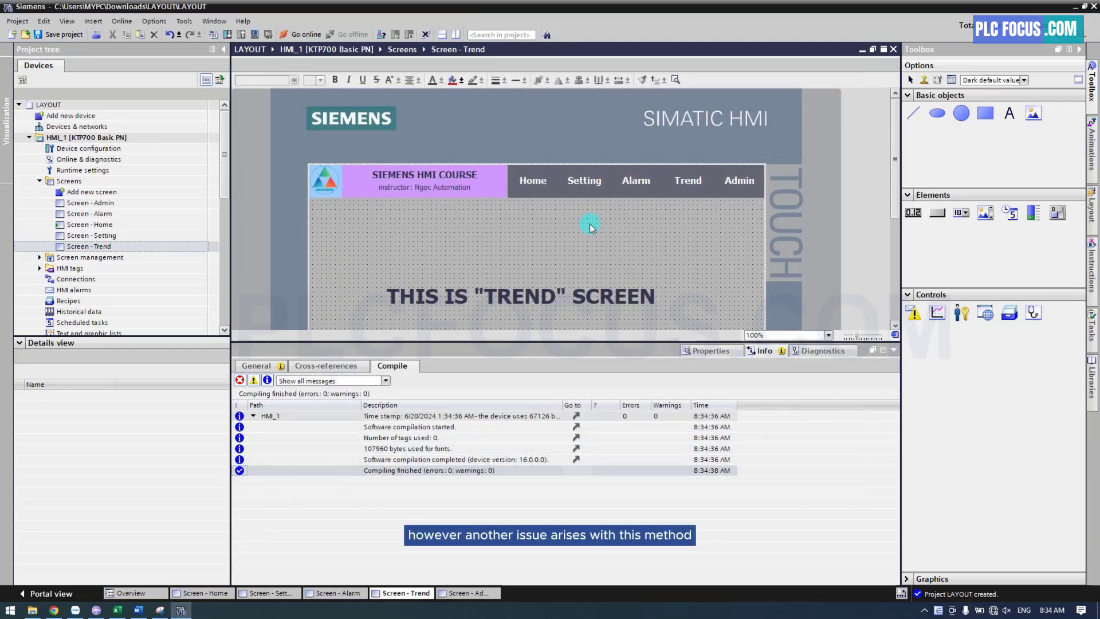
# On the Home screen, change the word "Instructor" to "Teacher" in the header's subtitle
pyautogui.doubleClick(99, 225)
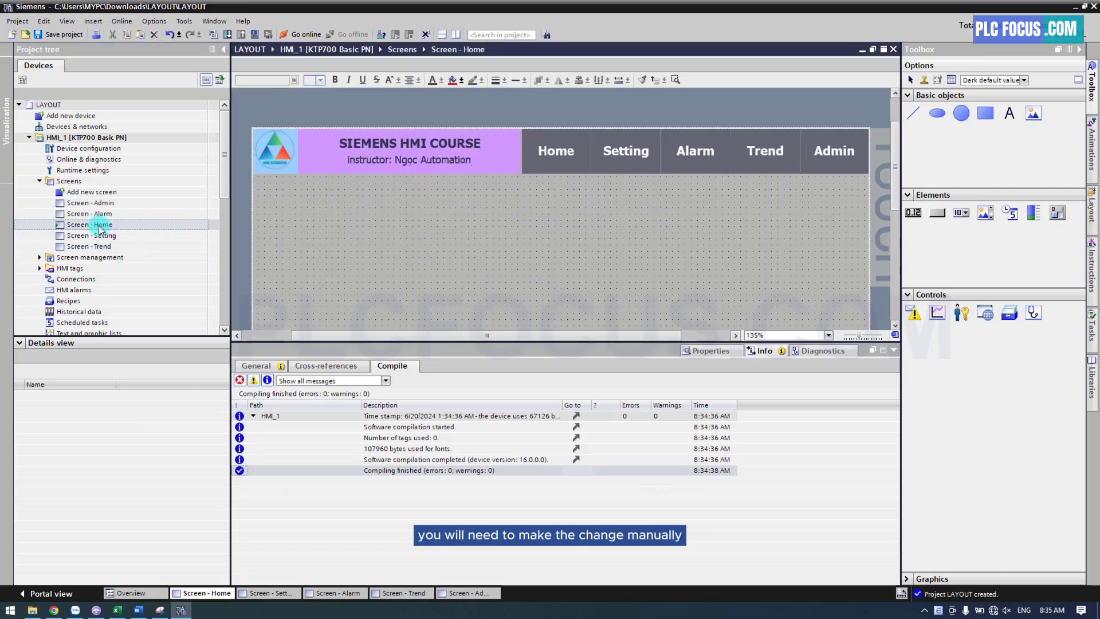
pyautogui.click(380, 144)
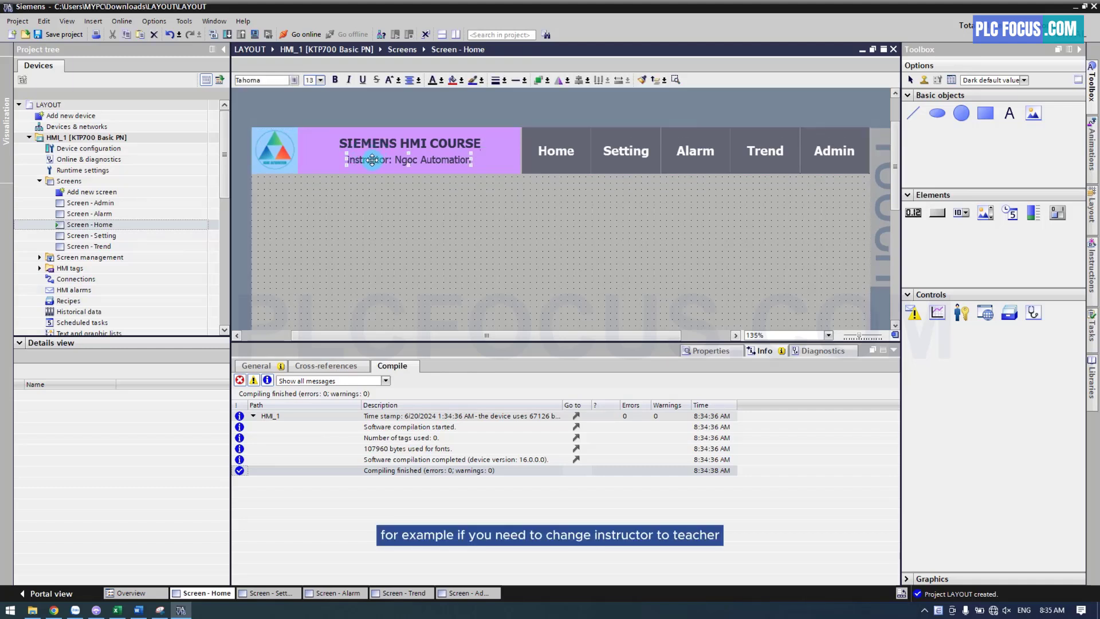
pyautogui.doubleClick(372, 160)
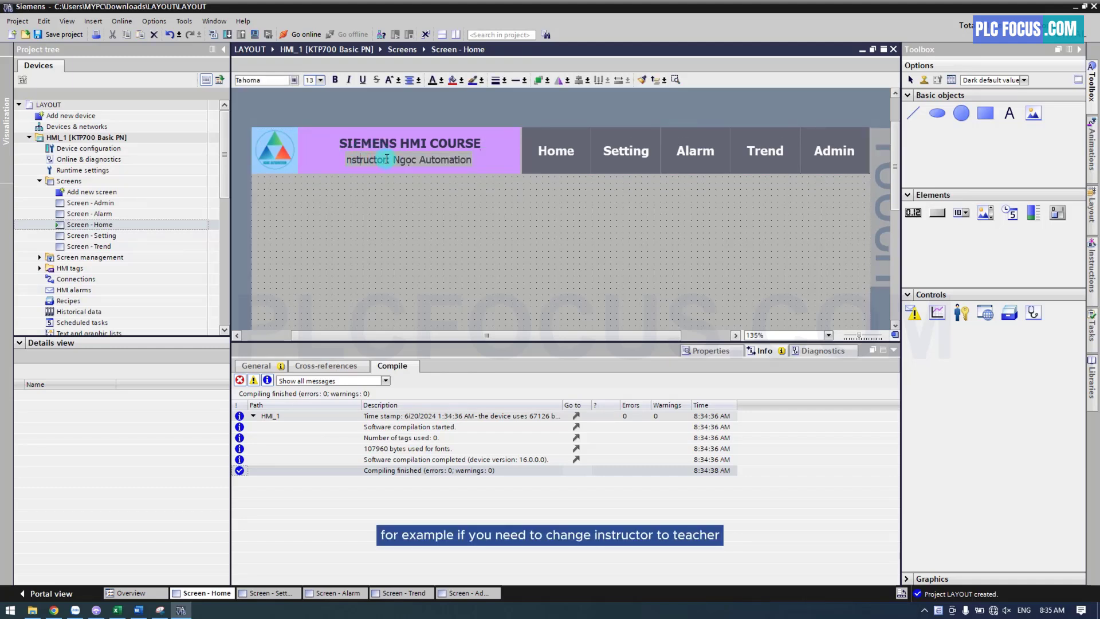
pyautogui.moveTo(387, 159); pyautogui.dragTo(345, 160)
pyautogui.write('Teache')
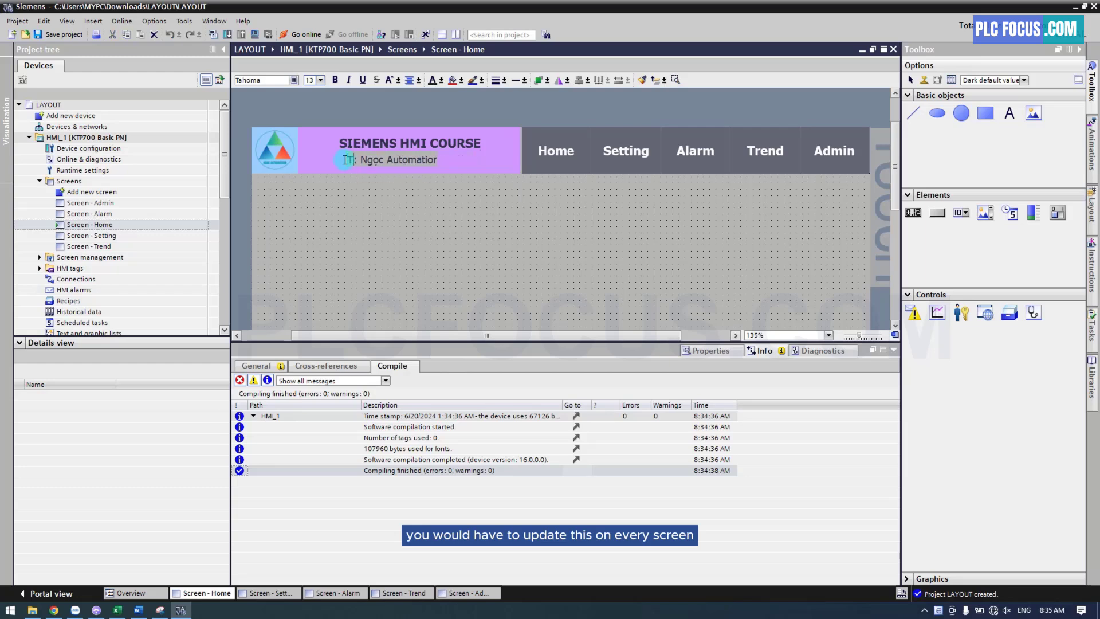
pyautogui.write('r')
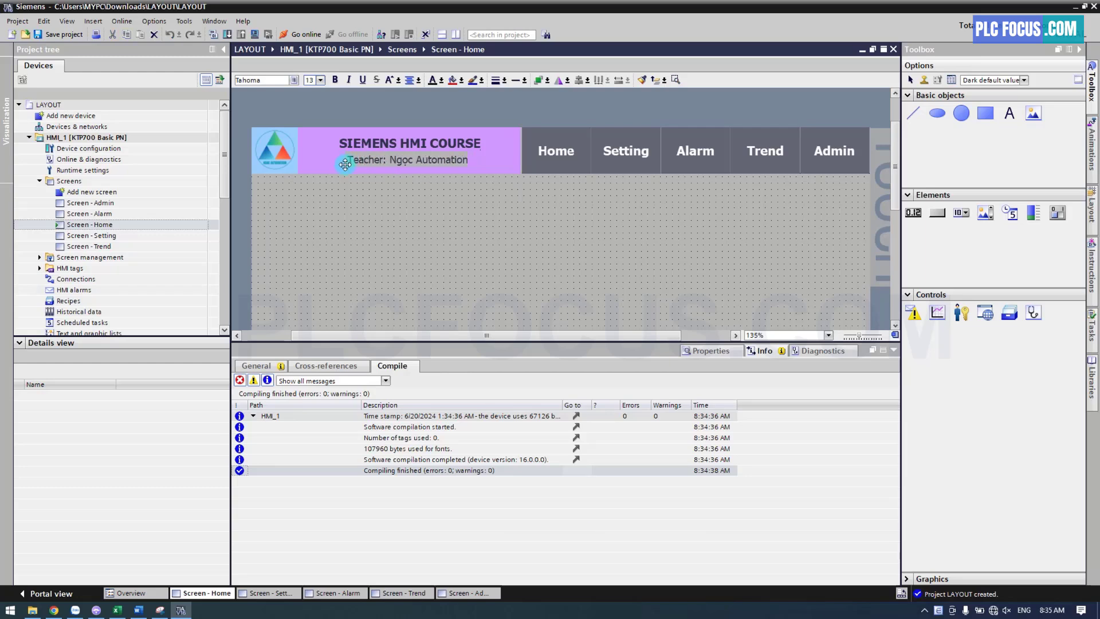
pyautogui.click(351, 184)
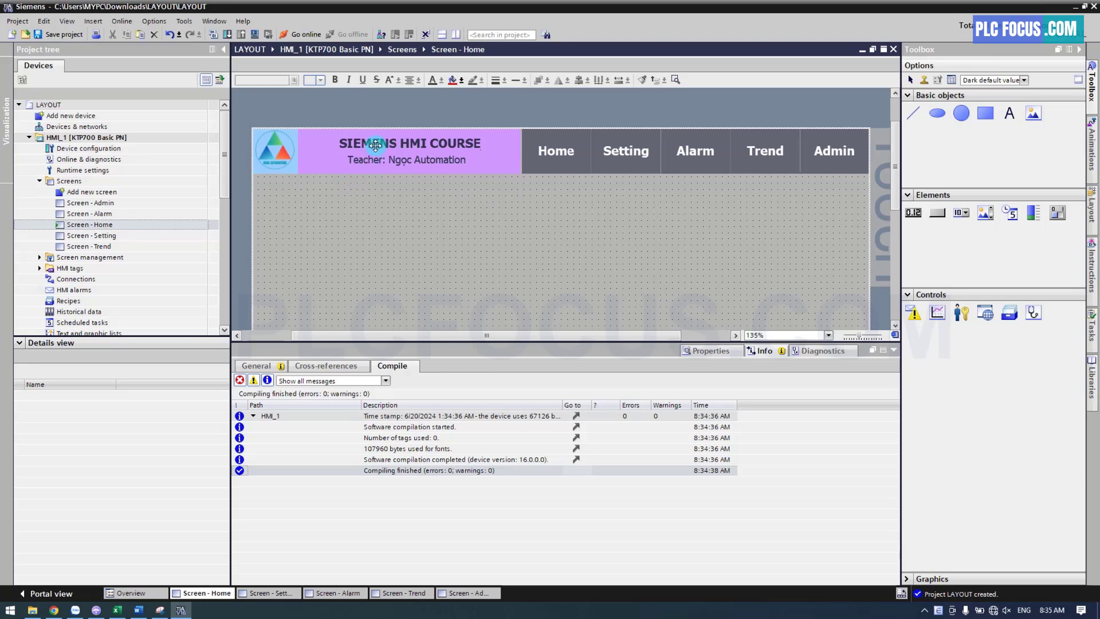
# On the Alarm screen, replace "Instructor" with "Teacher" in the header's subtitle
pyautogui.doubleClick(106, 213)
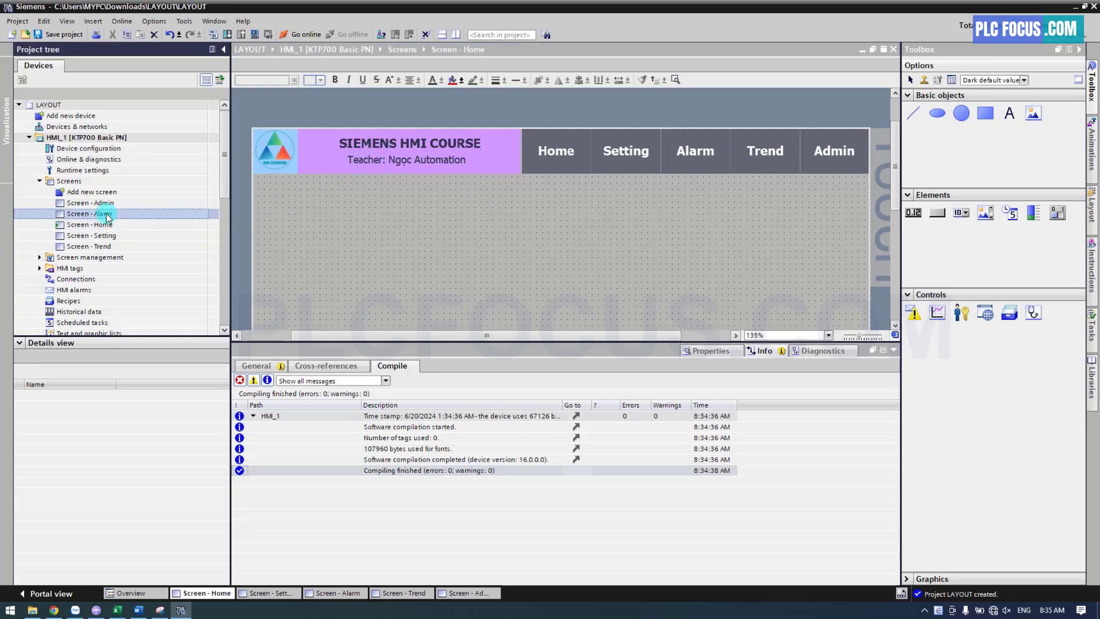
pyautogui.click(409, 187)
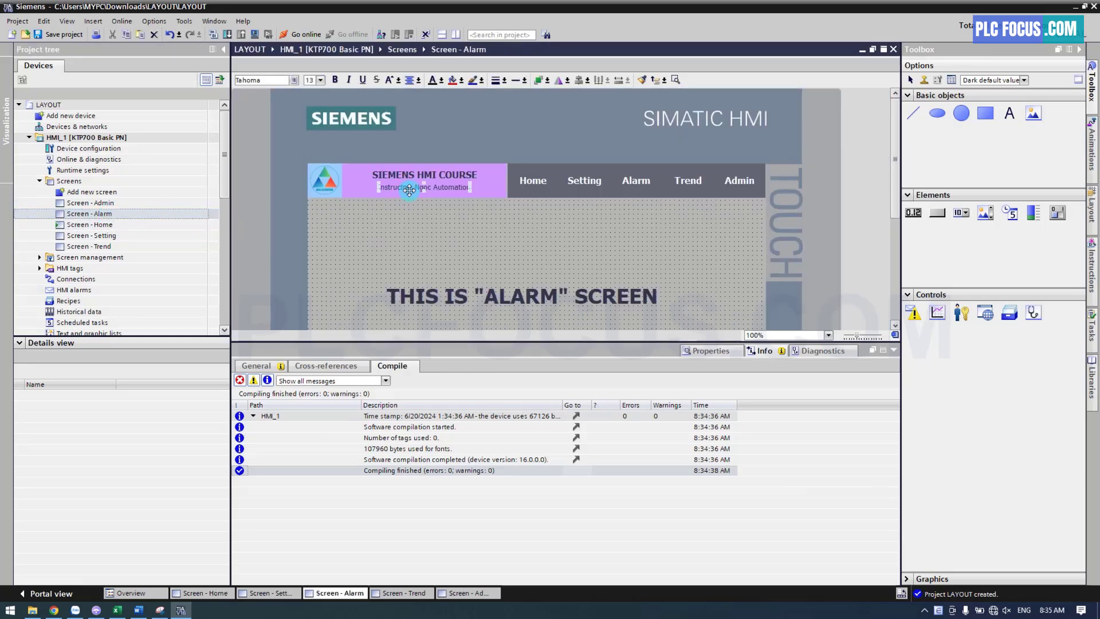
pyautogui.doubleClick(410, 187)
pyautogui.click(411, 187)
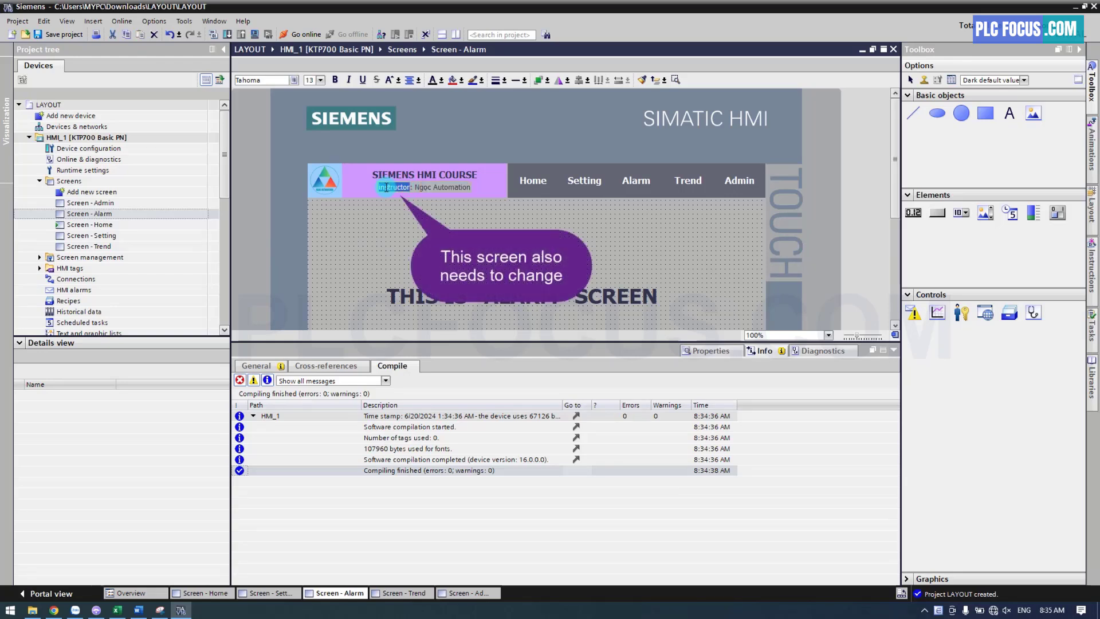
pyautogui.write('Teache')
pyautogui.click(384, 216)
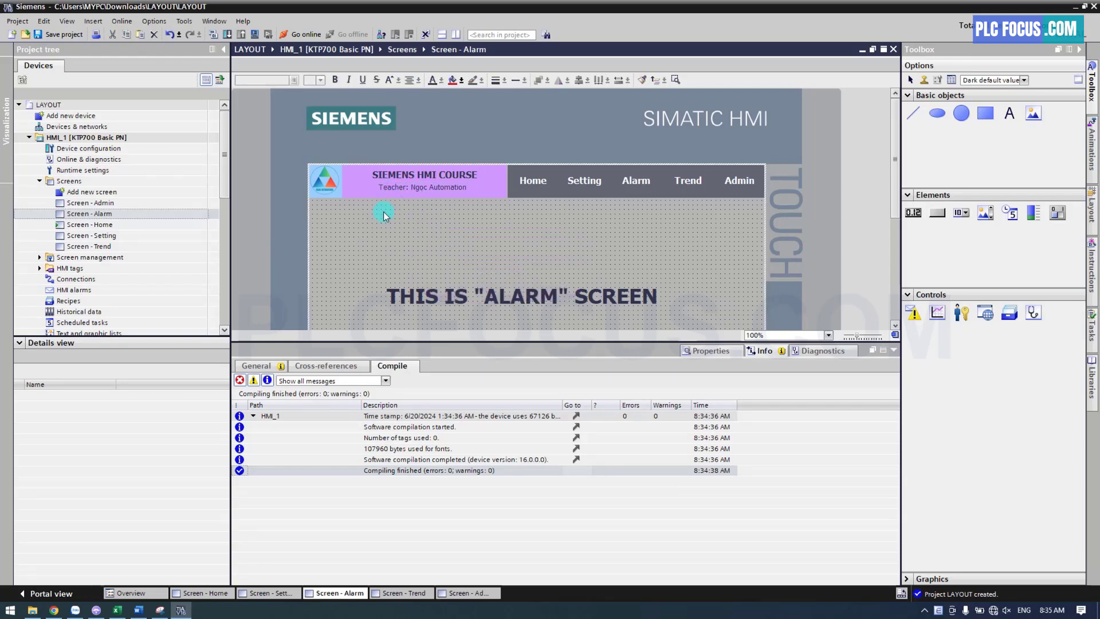
# Open the Setting screen and change "Instructor" to "Teacher" in its header subtitle
pyautogui.doubleClick(91, 235)
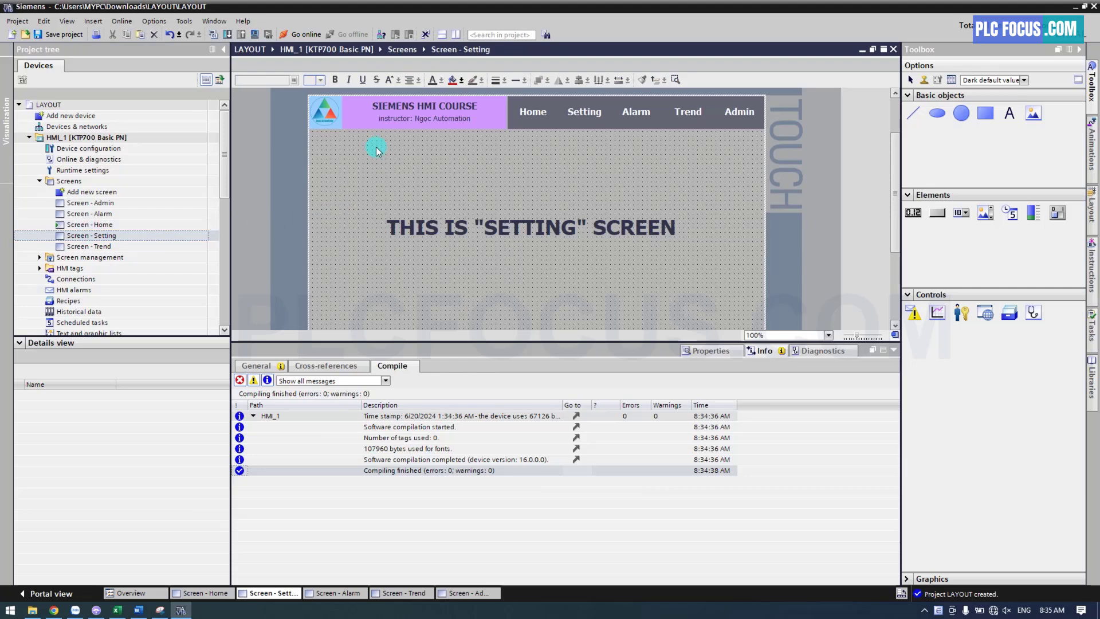
pyautogui.click(400, 118)
pyautogui.click(401, 118)
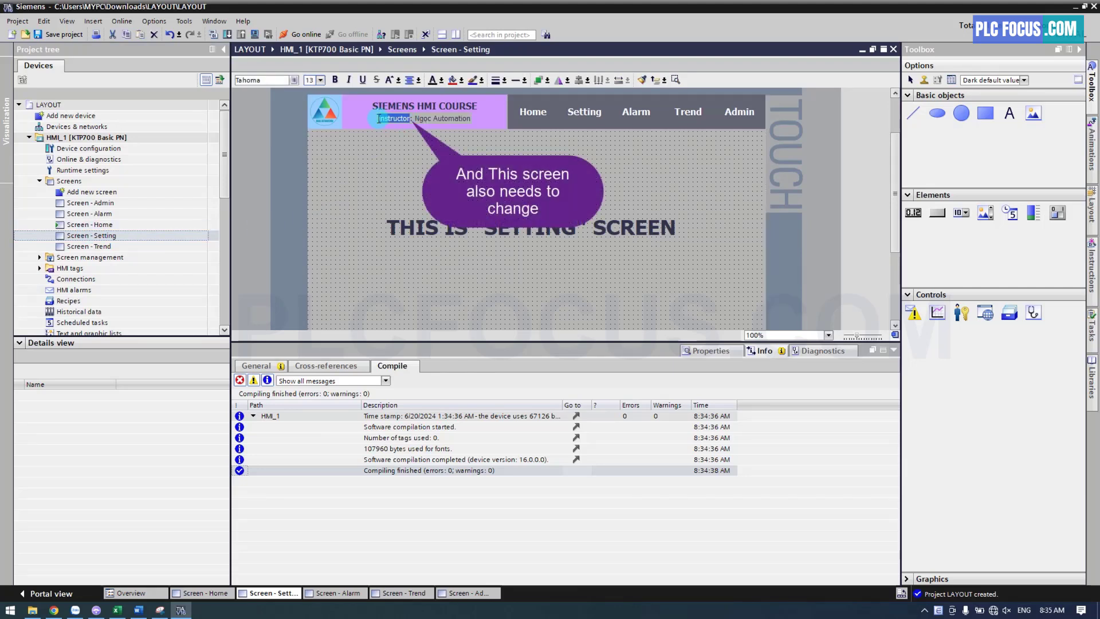
pyautogui.write('Teacher')
pyautogui.click(382, 148)
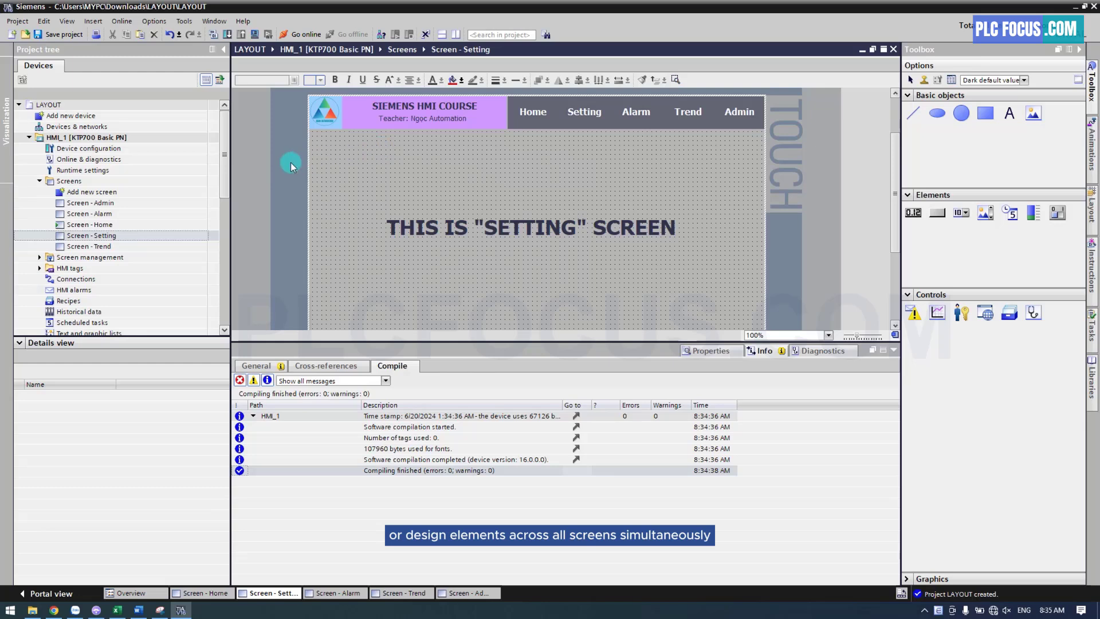
# Add a new template under the HMI's screen management and rename it Header
pyautogui.scroll(-1, 225, 160)
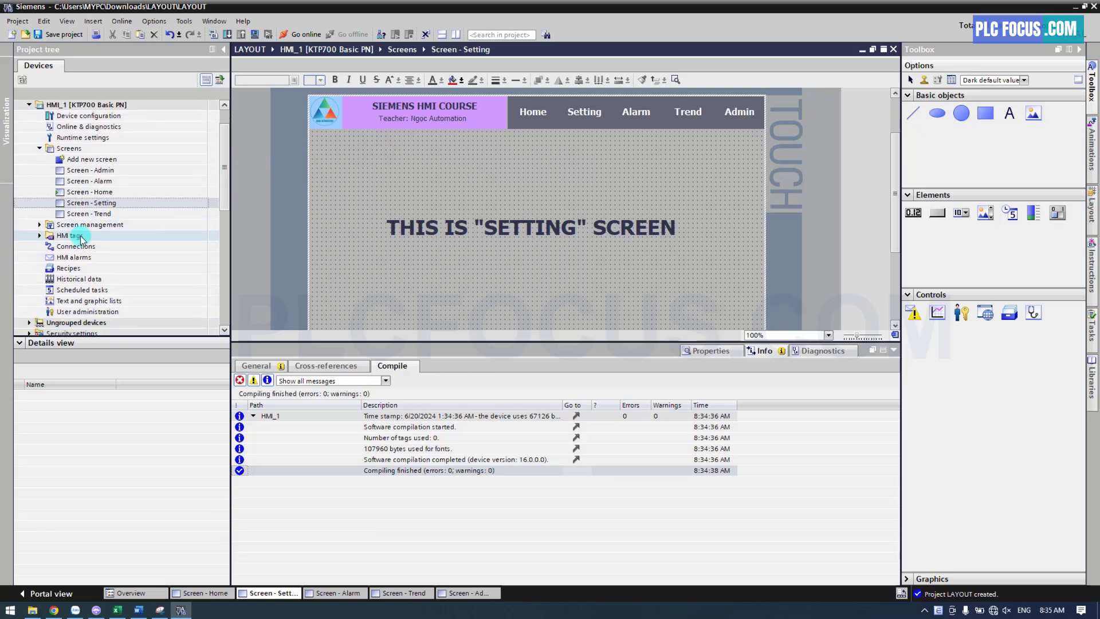
pyautogui.click(39, 225)
pyautogui.click(49, 236)
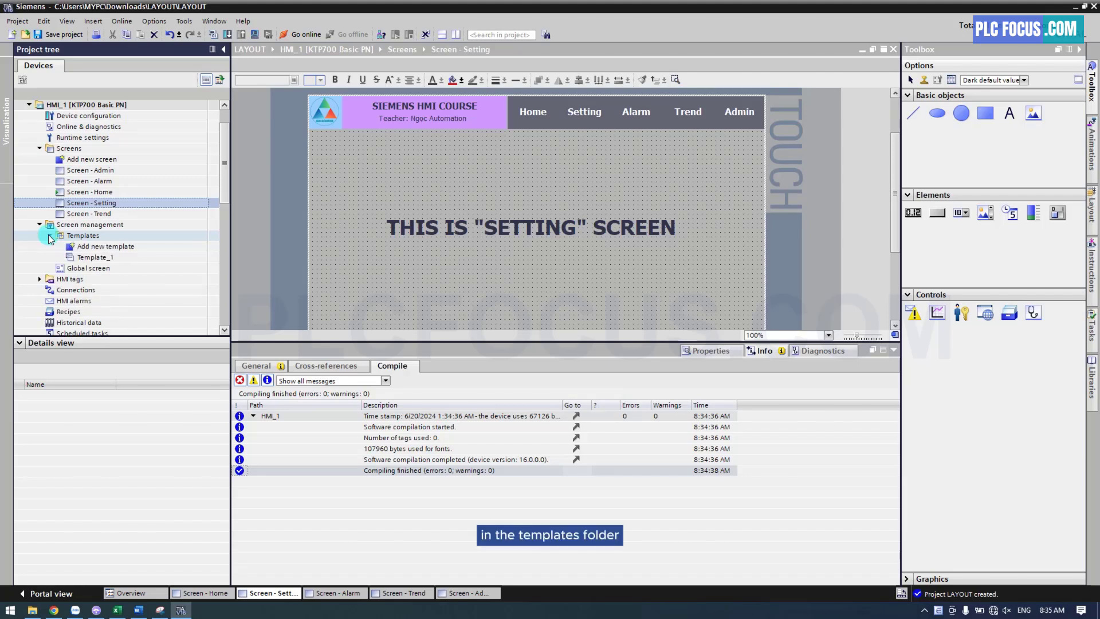
pyautogui.click(89, 248)
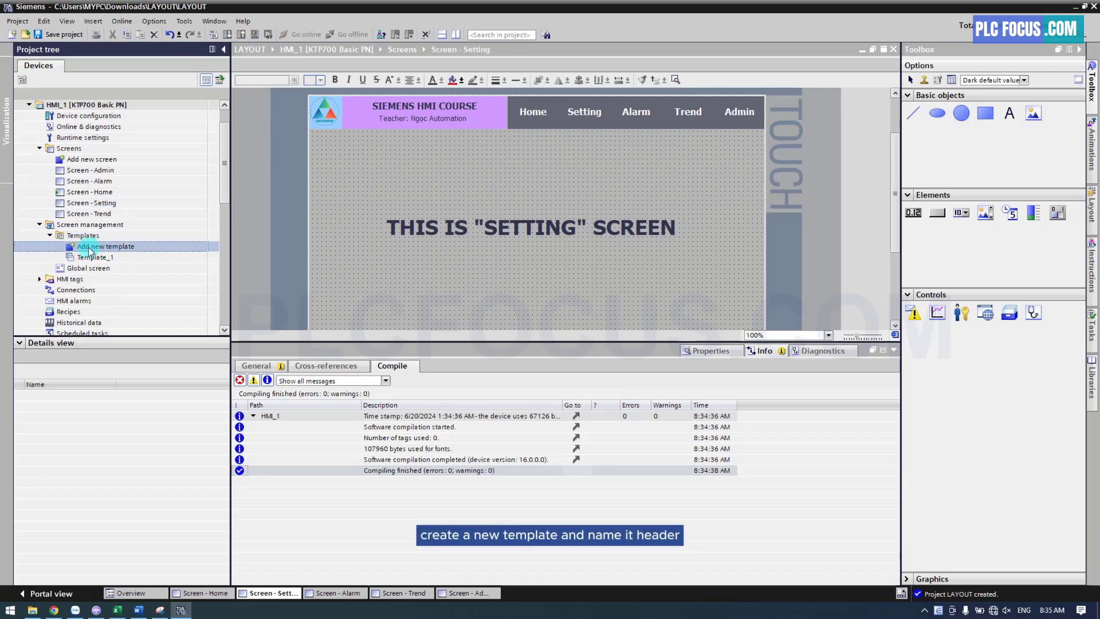
pyautogui.doubleClick(100, 248)
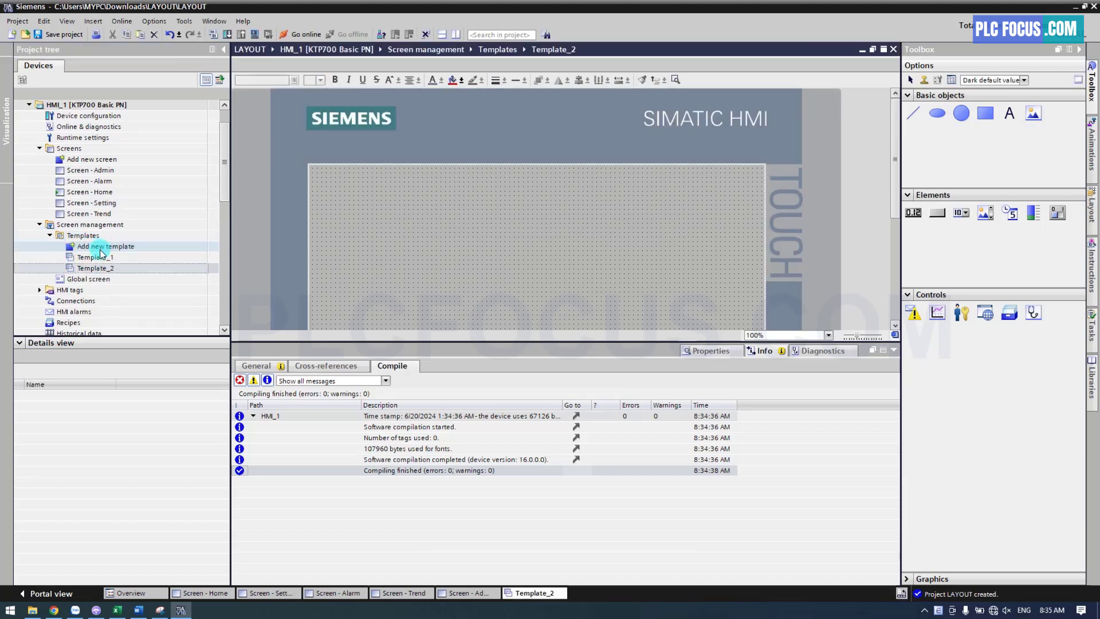
pyautogui.click(93, 269)
pyautogui.click(94, 268)
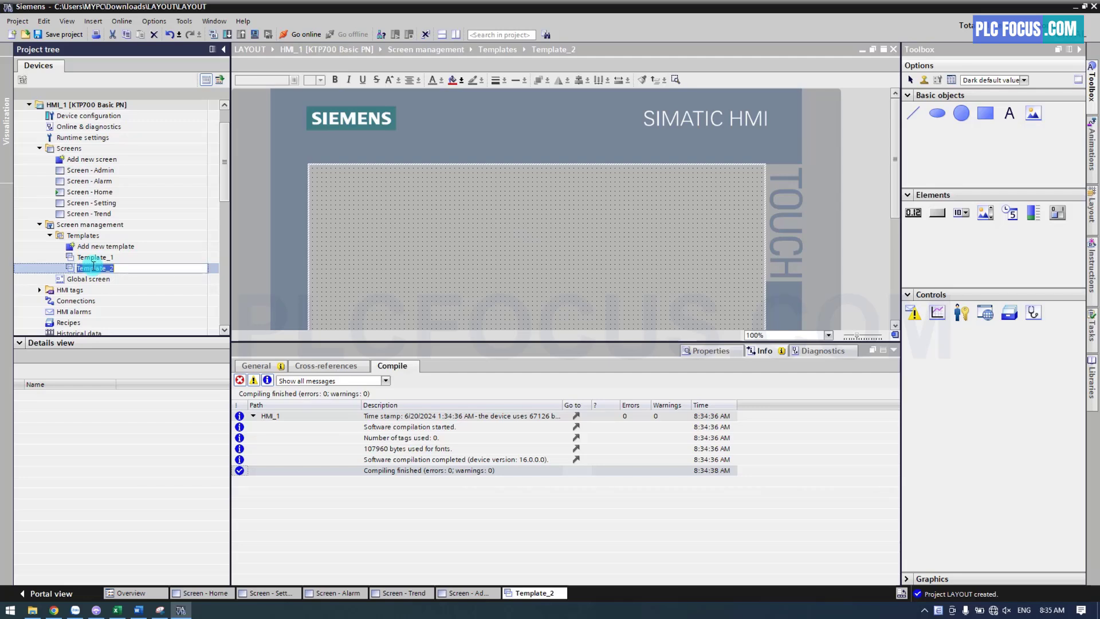
pyautogui.write('Header')
pyautogui.press('Return')
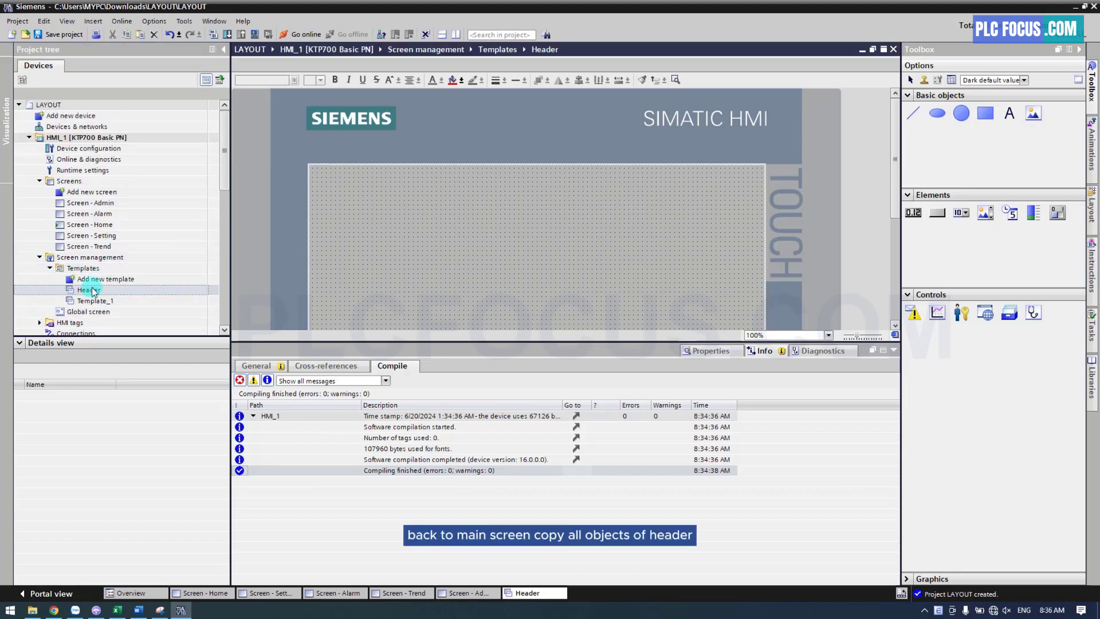
# Copy all header objects from the Home screen and paste them into the Header template
pyautogui.doubleClick(87, 224)
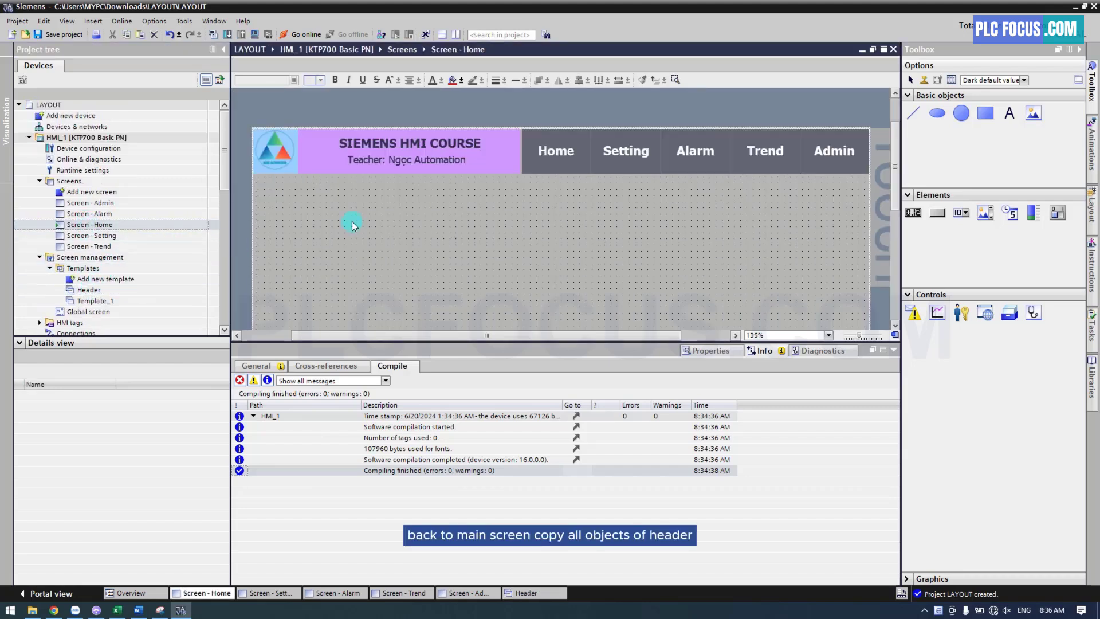
pyautogui.hotkey('ctrl', 'a')
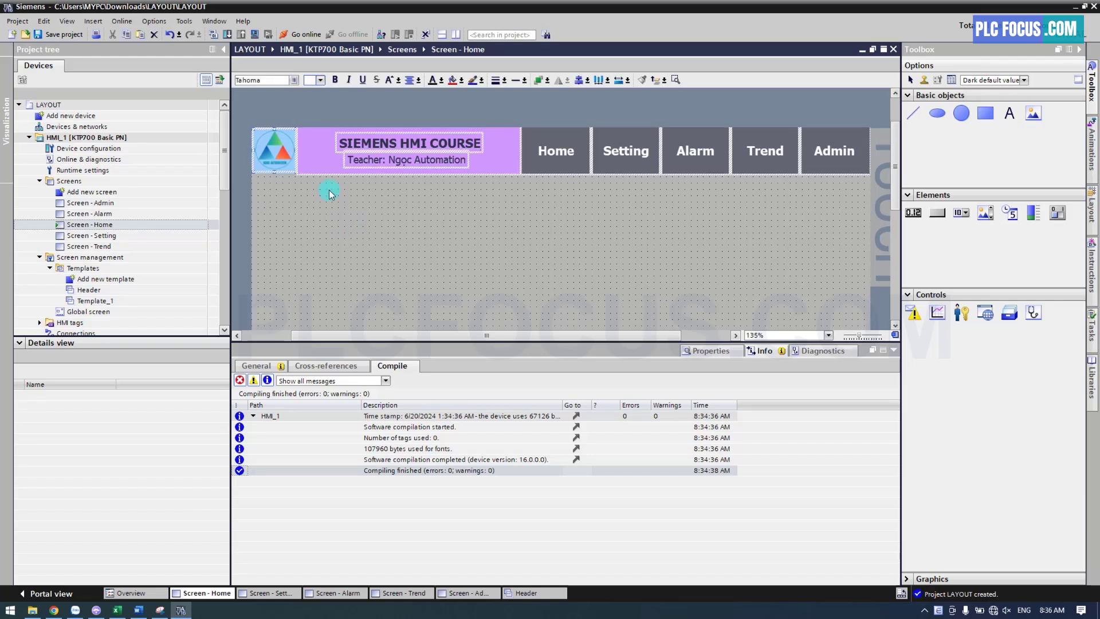
pyautogui.rightClick(325, 166)
pyautogui.click(341, 179)
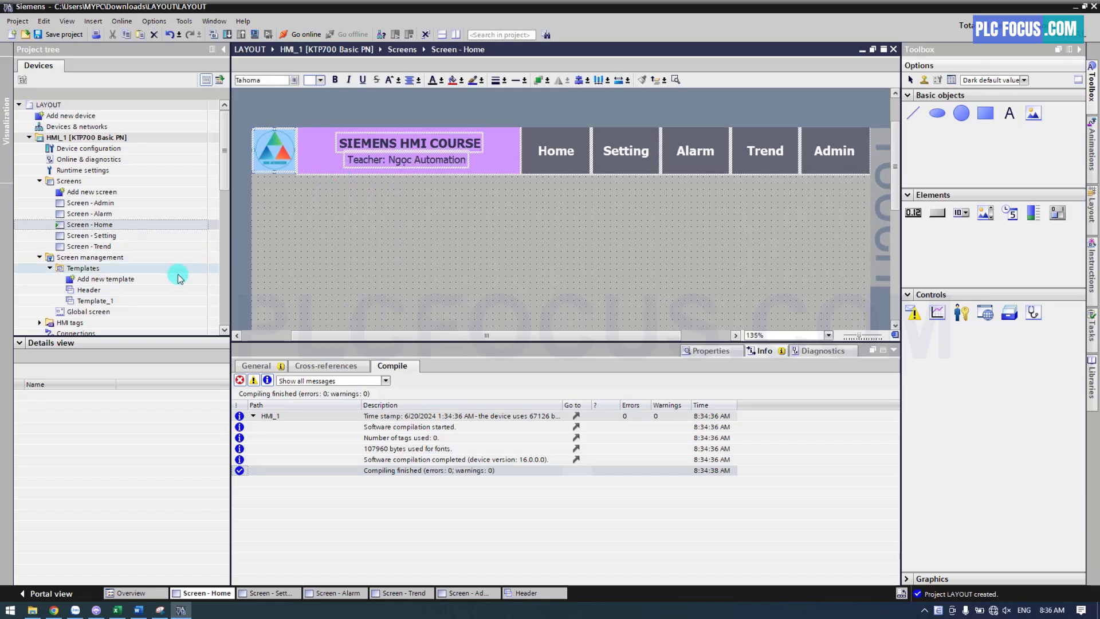
pyautogui.doubleClick(89, 289)
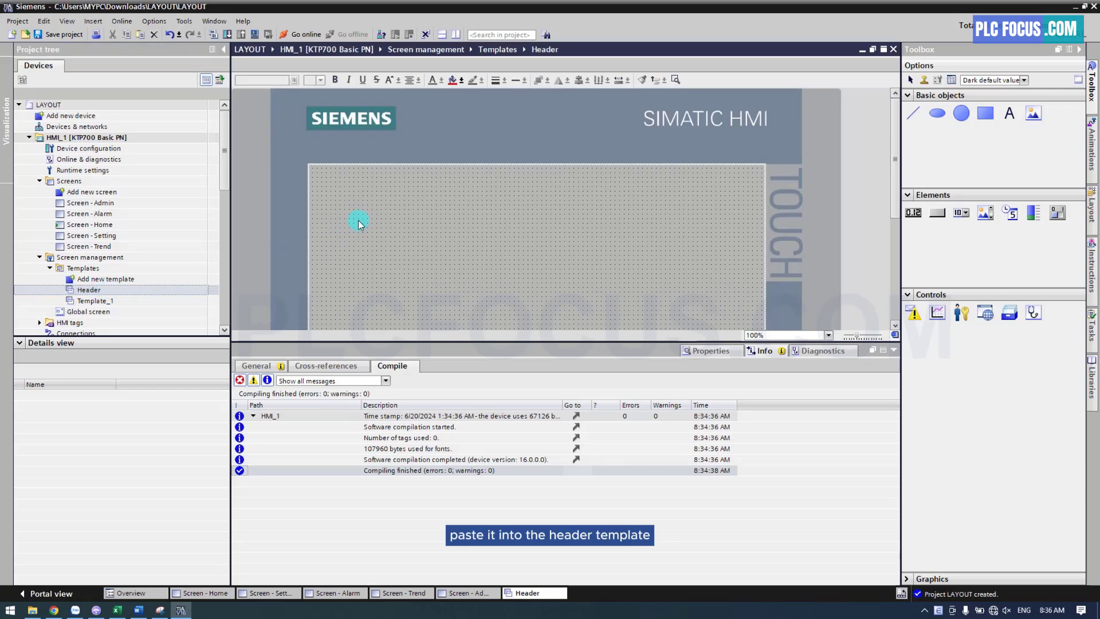
pyautogui.rightClick(377, 196)
pyautogui.click(395, 211)
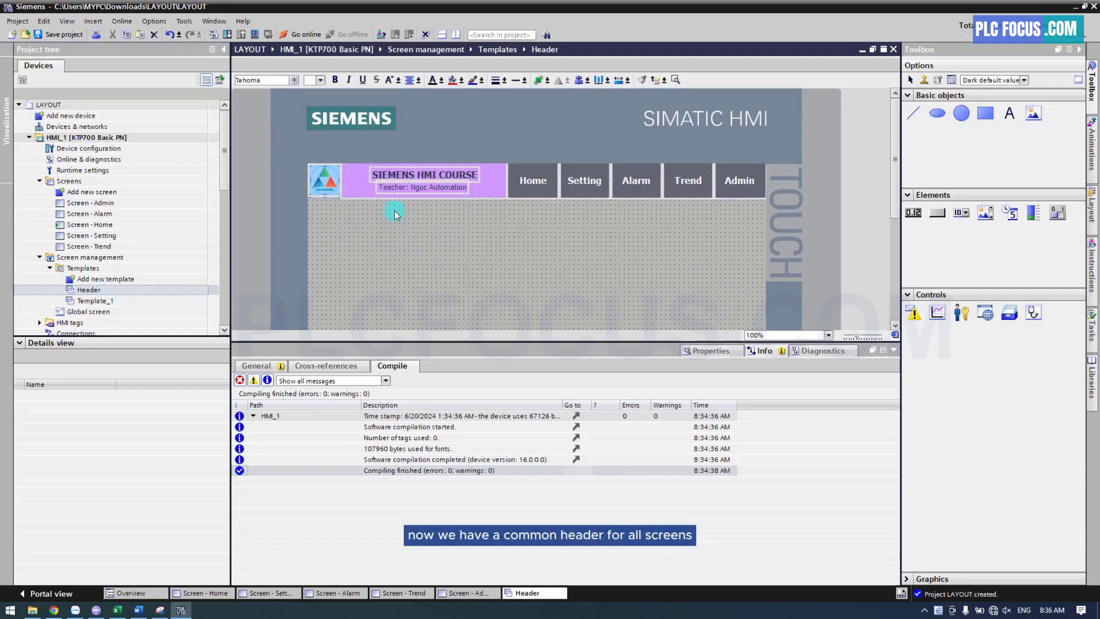
pyautogui.click(448, 221)
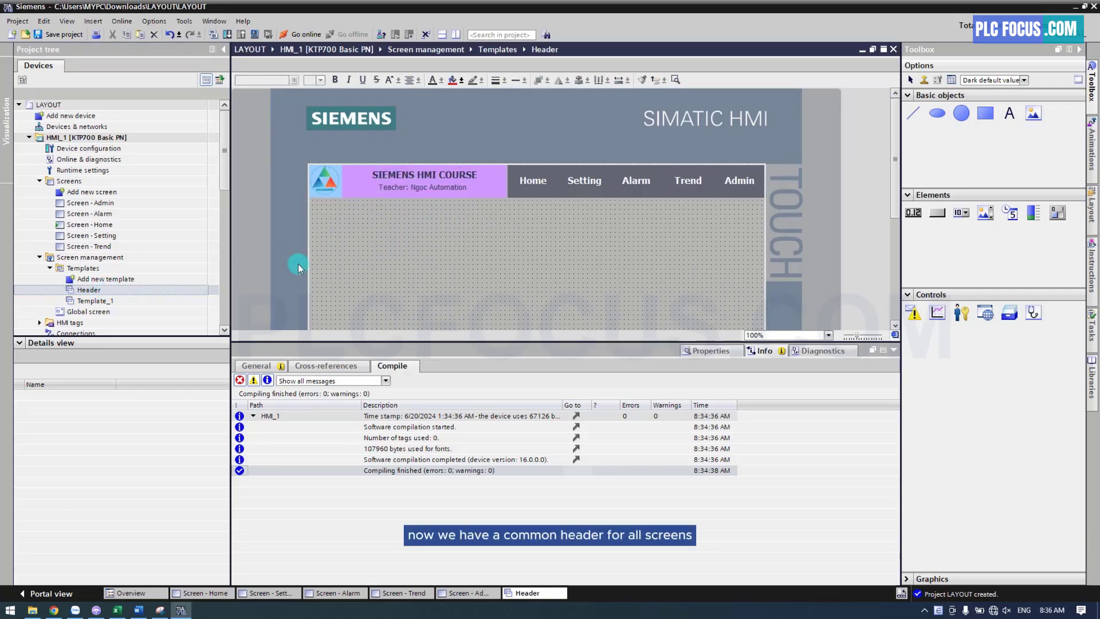
# Delete all header objects from the Home screen
pyautogui.doubleClick(106, 224)
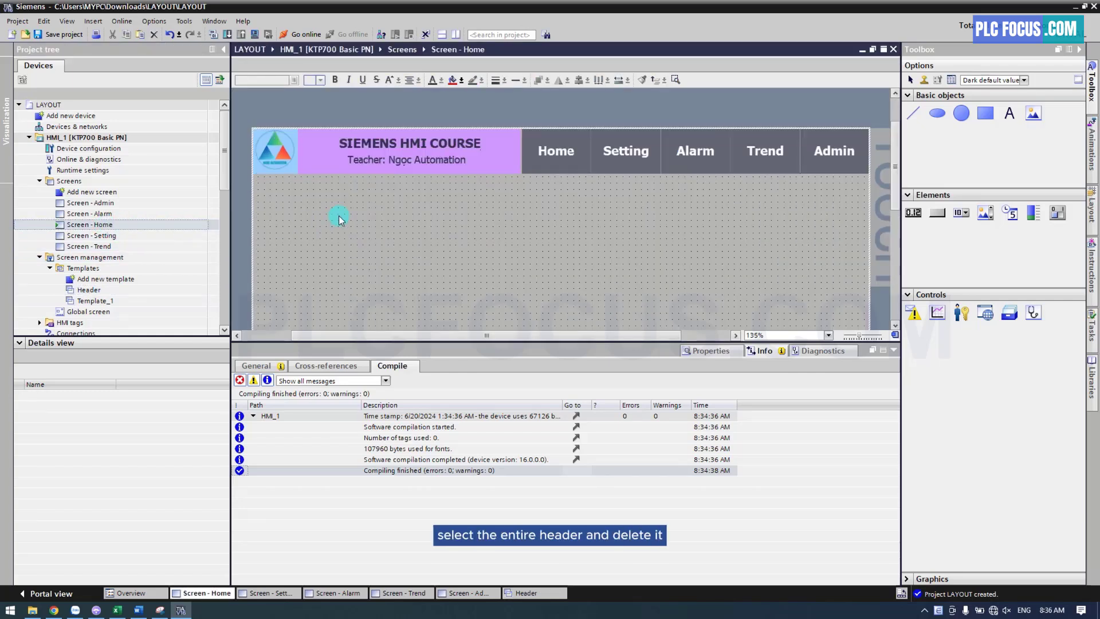
pyautogui.hotkey('ctrl', 'a')
pyautogui.rightClick(328, 166)
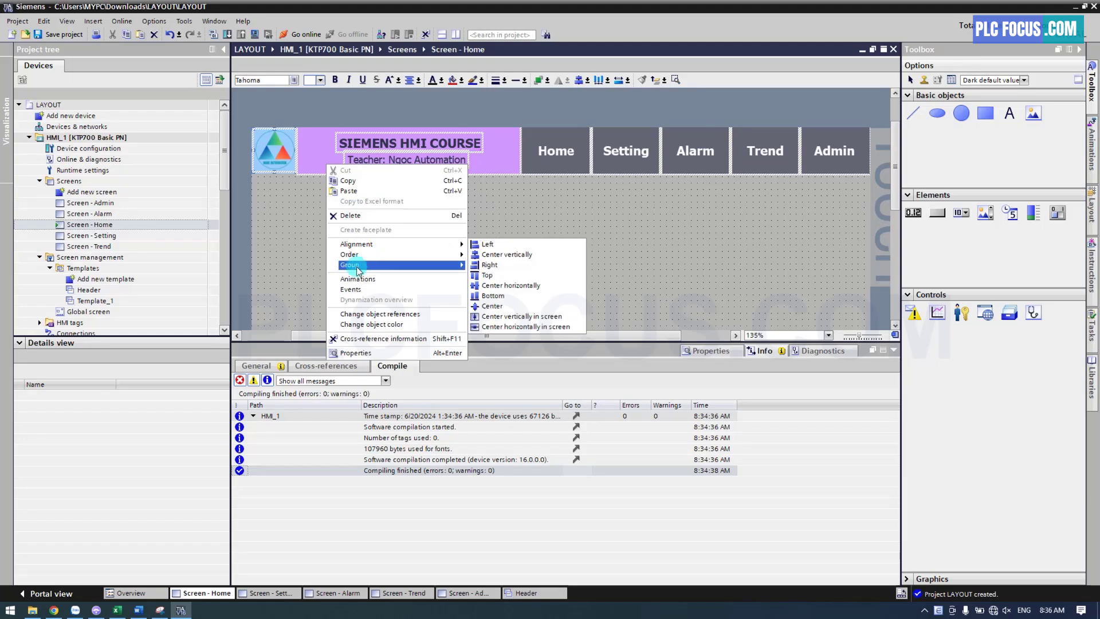
pyautogui.click(357, 216)
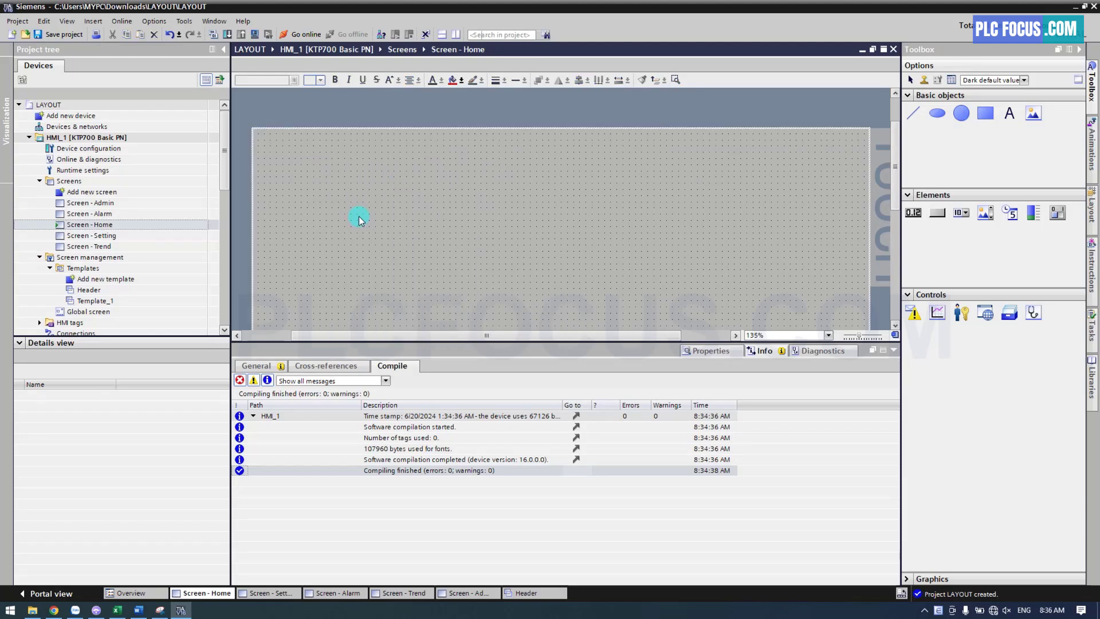
# Assign the Header template to the Home screen in its general properties
pyautogui.rightClick(421, 253)
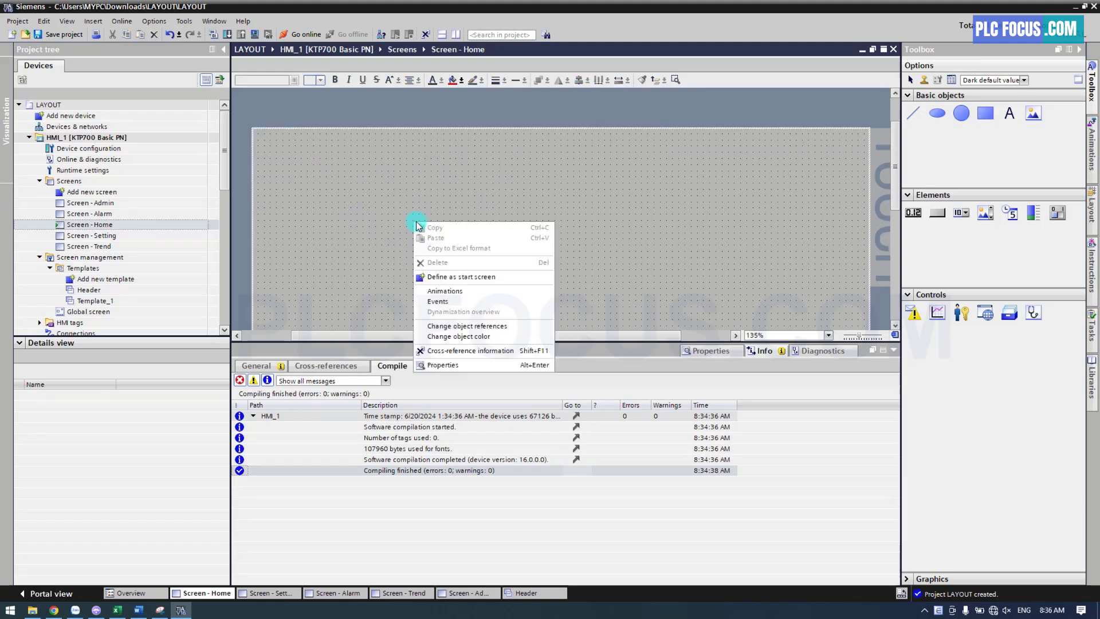
pyautogui.click(447, 367)
pyautogui.click(280, 365)
pyautogui.click(256, 399)
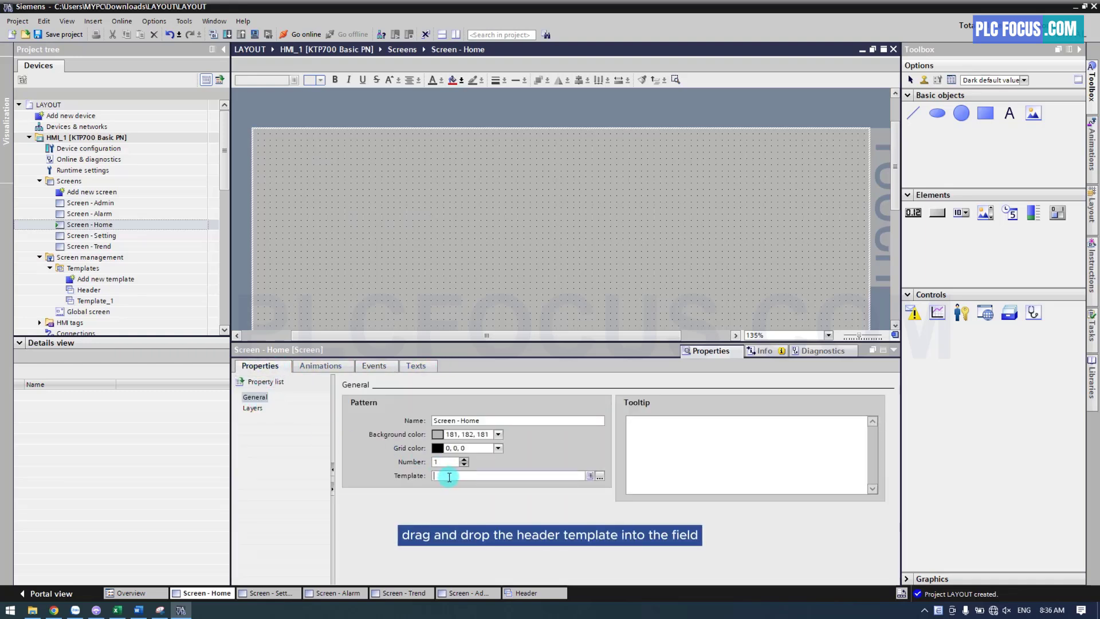
pyautogui.moveTo(88, 289); pyautogui.dragTo(458, 477)
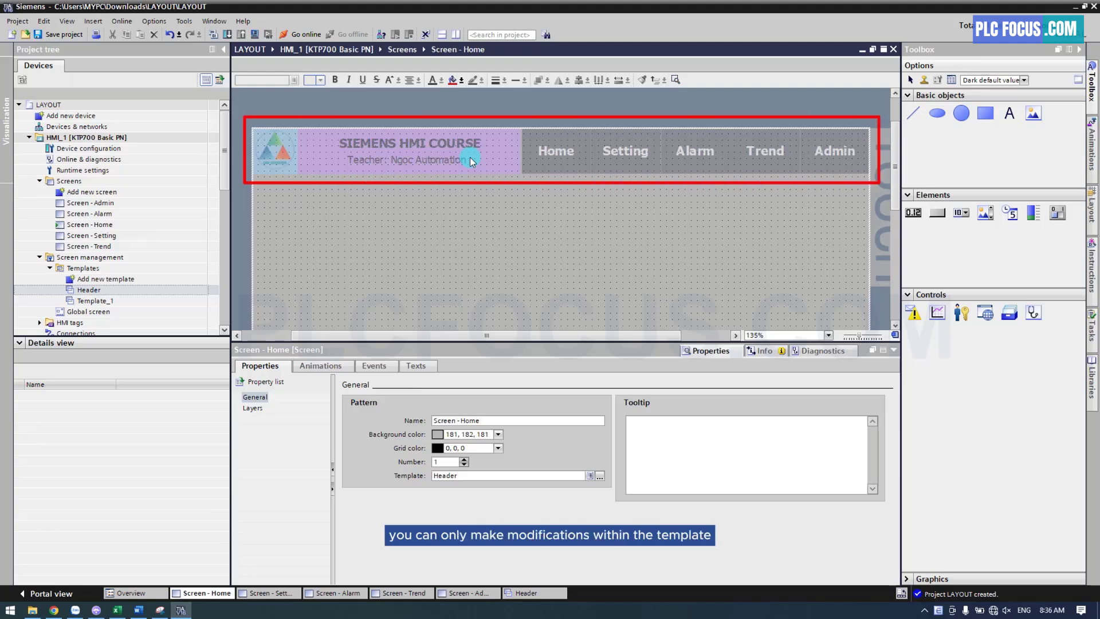
# Delete all header objects from the Admin screen and assign the Header template to it
pyautogui.doubleClick(117, 205)
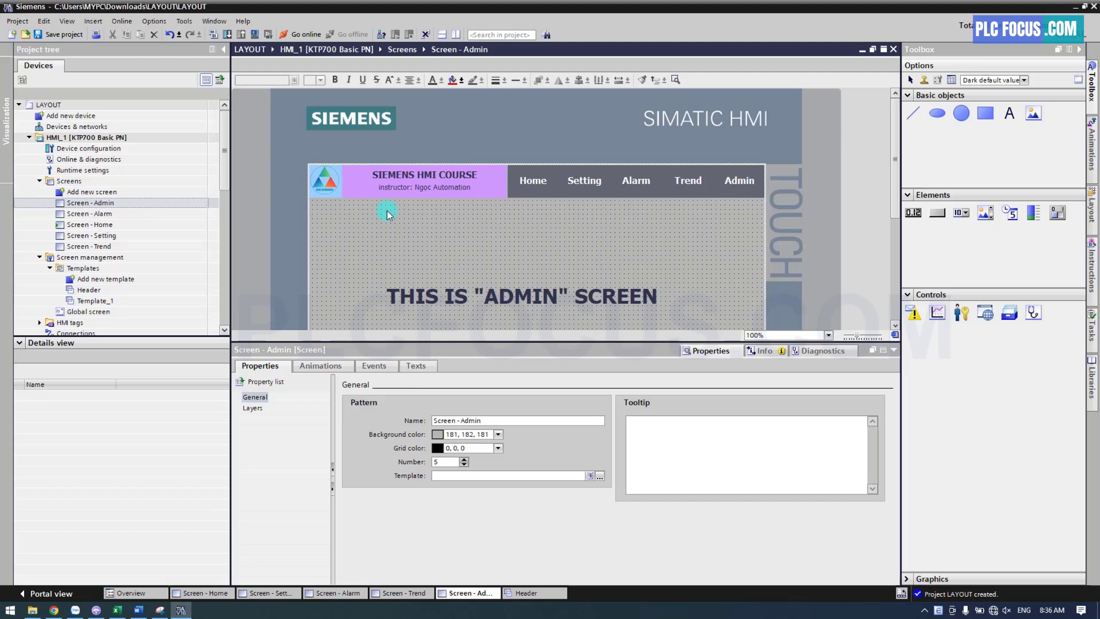
pyautogui.moveTo(371, 224); pyautogui.dragTo(775, 134)
pyautogui.press('Delete')
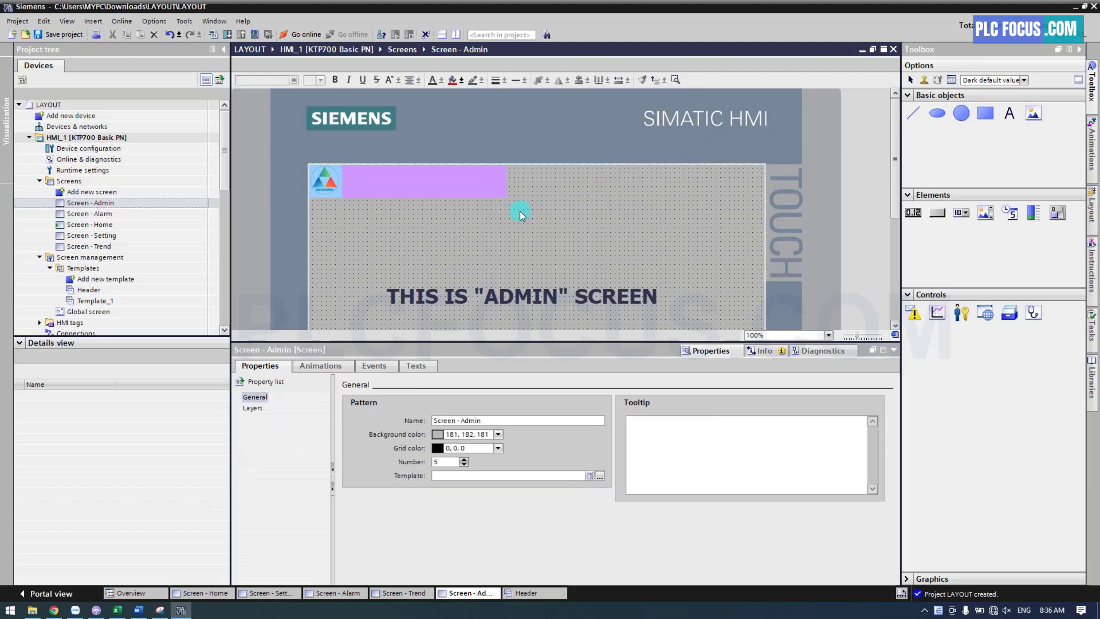
pyautogui.press('Delete')
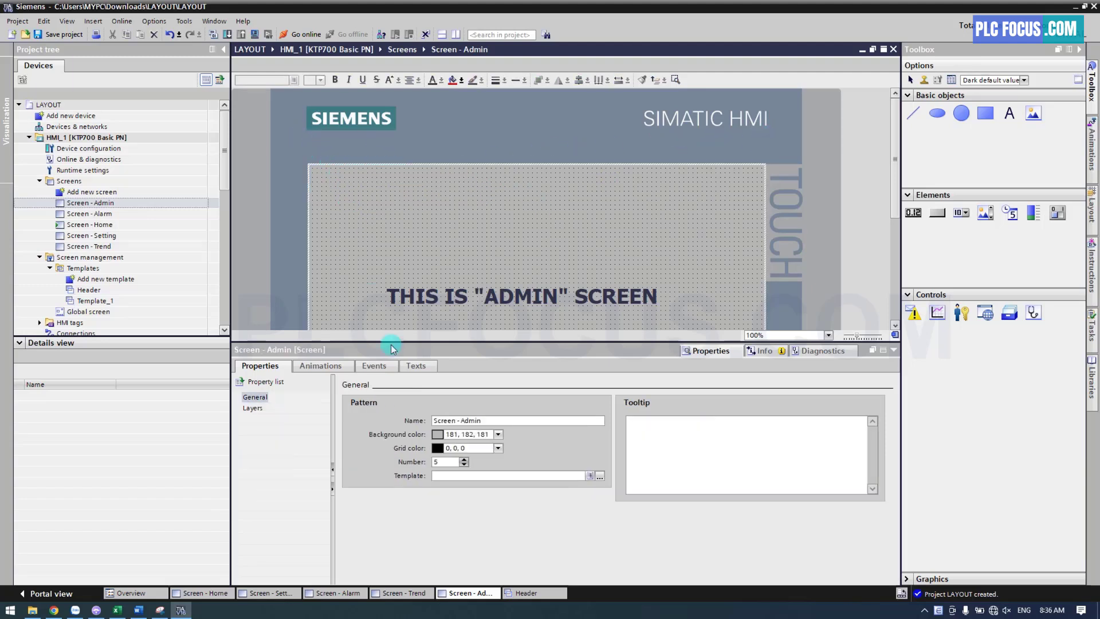
pyautogui.click(89, 290)
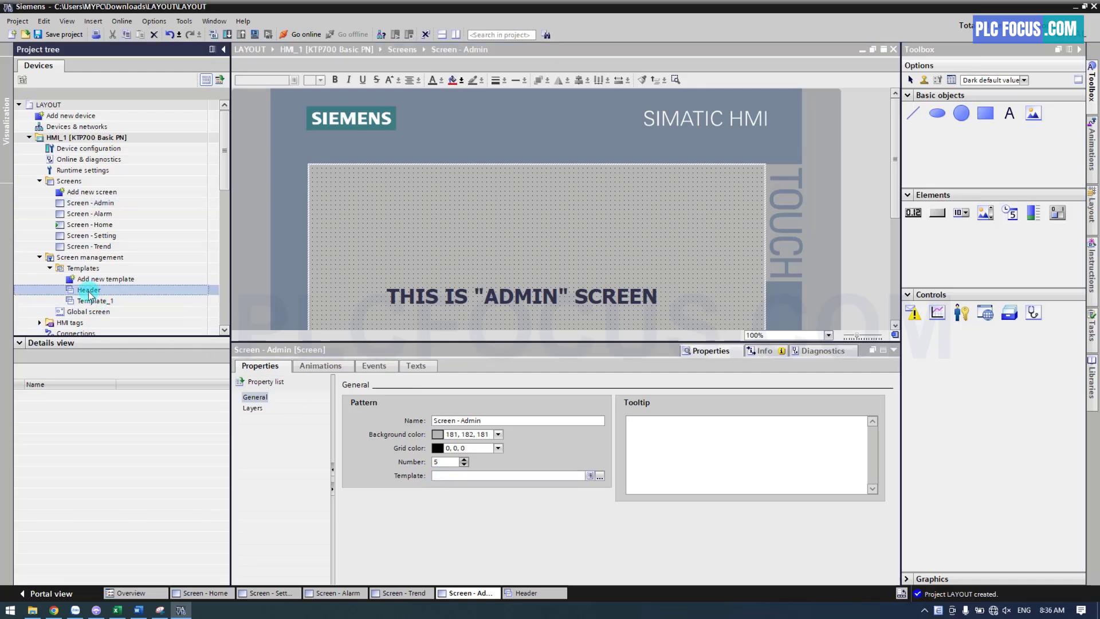
pyautogui.moveTo(88, 293); pyautogui.dragTo(450, 476)
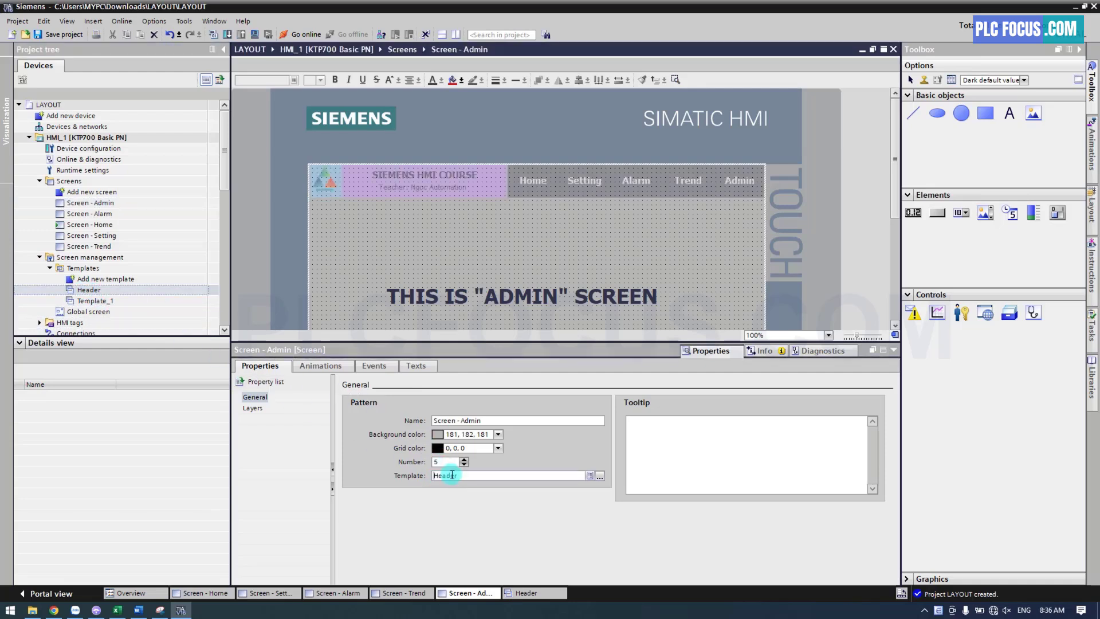
# Remove the header objects from the Alarm screen and set its template to Header
pyautogui.doubleClick(103, 215)
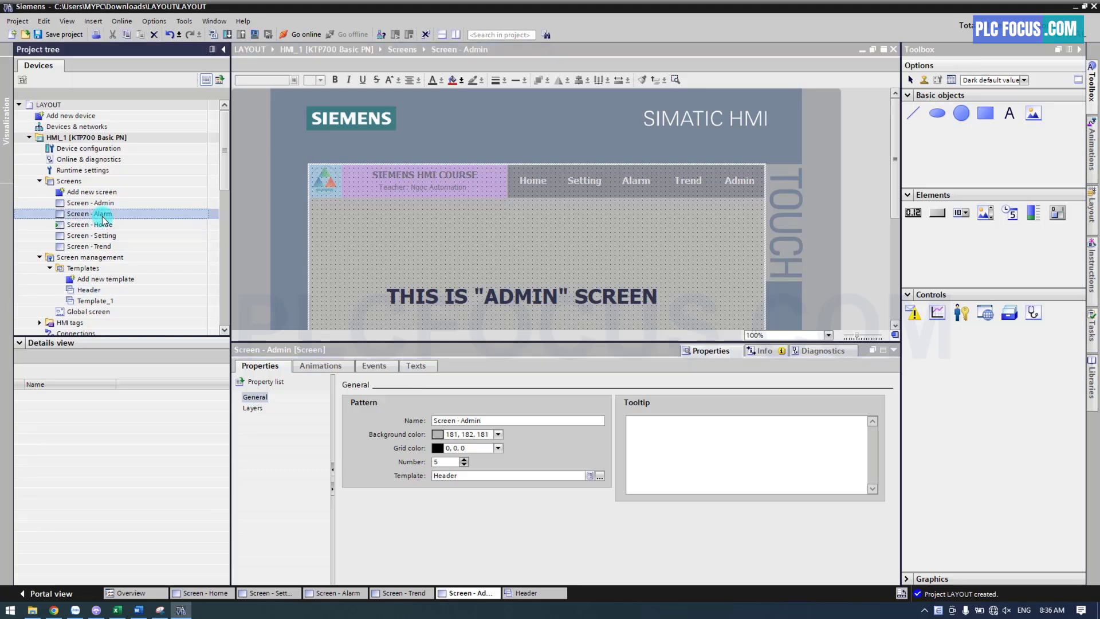
pyautogui.click(314, 221)
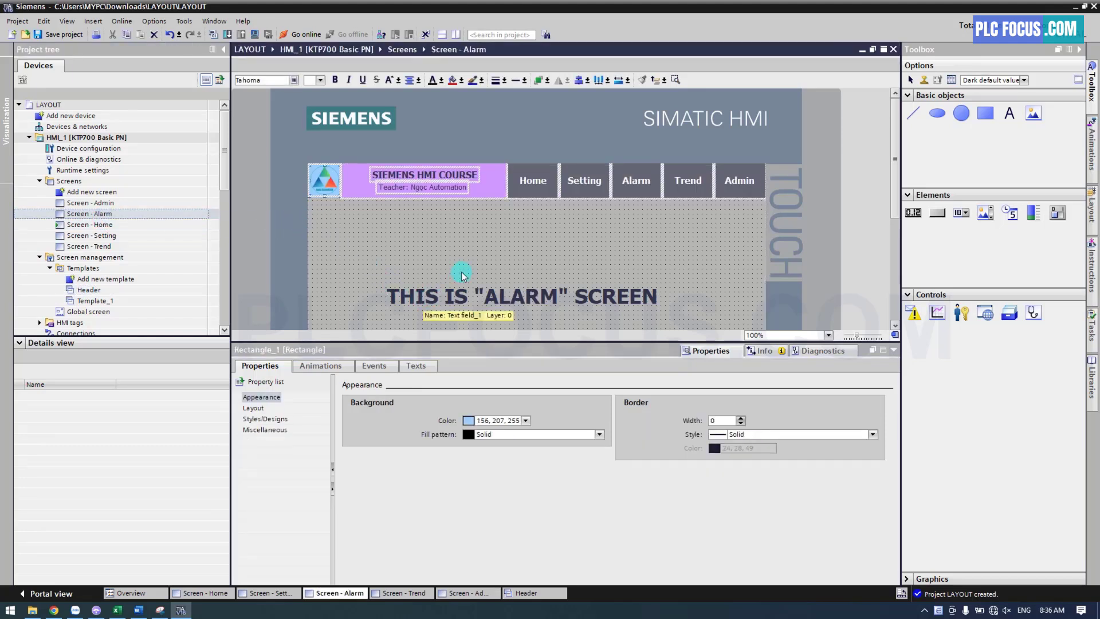
pyautogui.press('Delete')
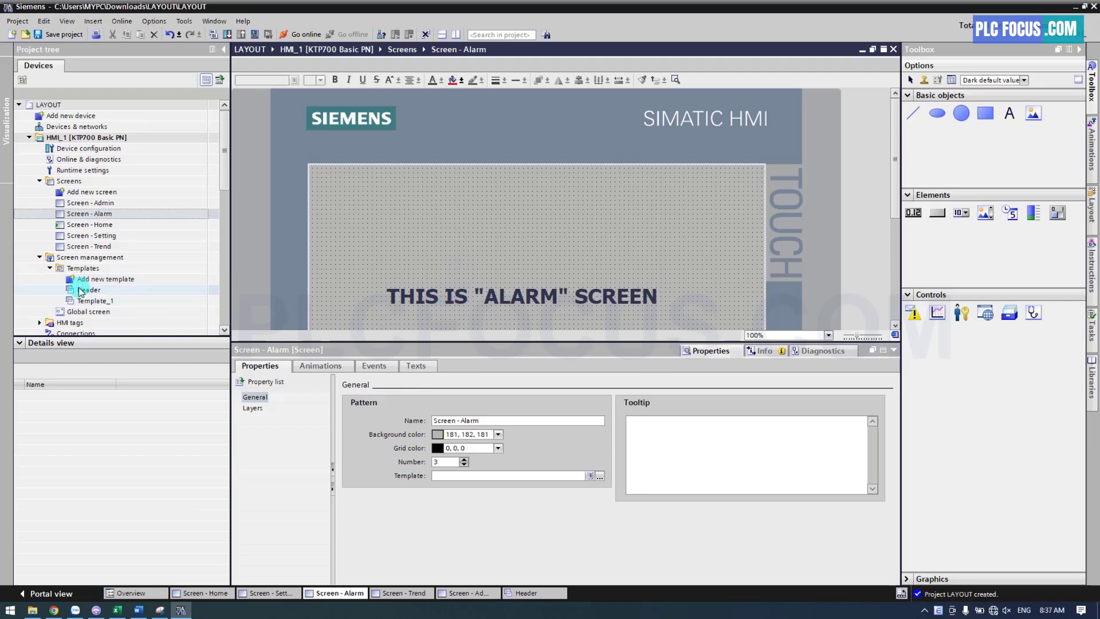
pyautogui.moveTo(83, 289); pyautogui.dragTo(445, 478)
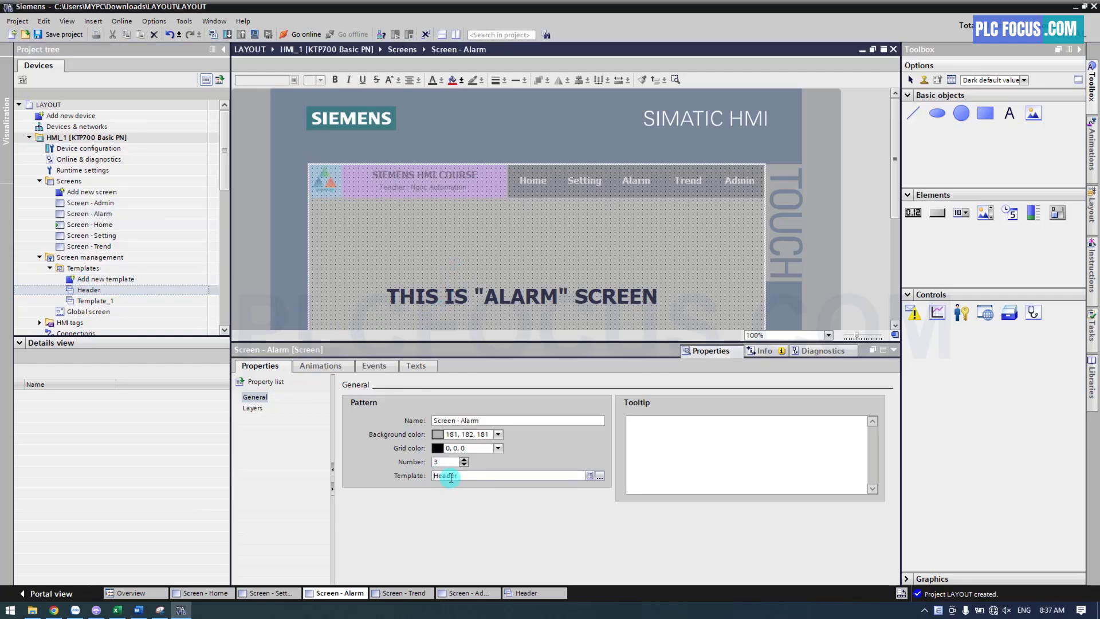
# Remove the header objects from the Setting screen and set its template to Header
pyautogui.doubleClick(106, 236)
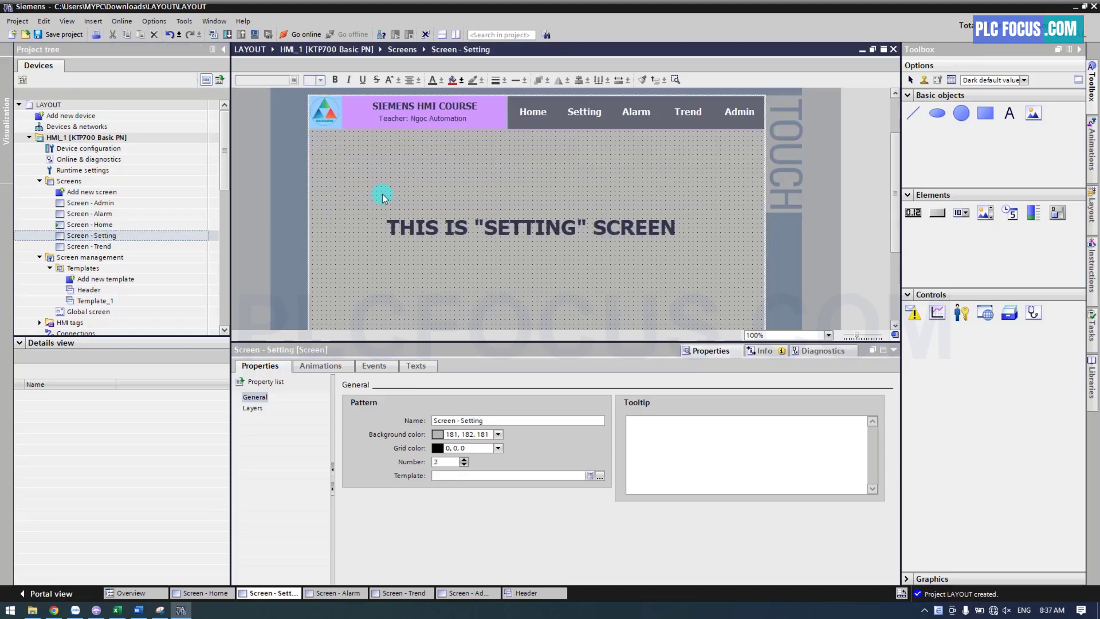
pyautogui.keyDown('shift'); pyautogui.click(434, 226); pyautogui.keyUp('shift')
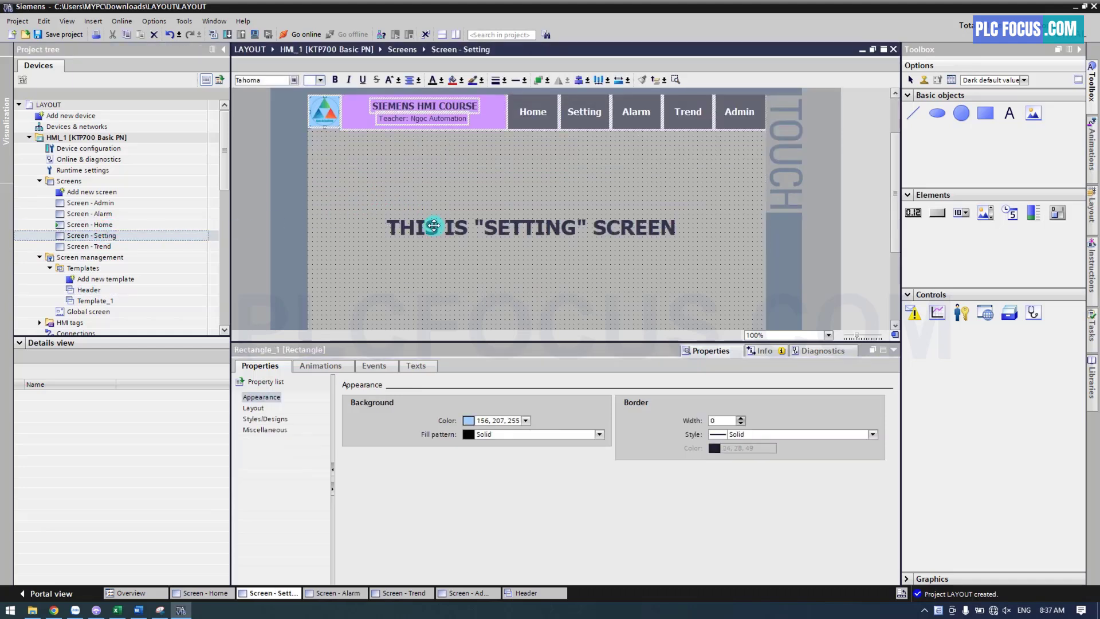
pyautogui.press('Delete')
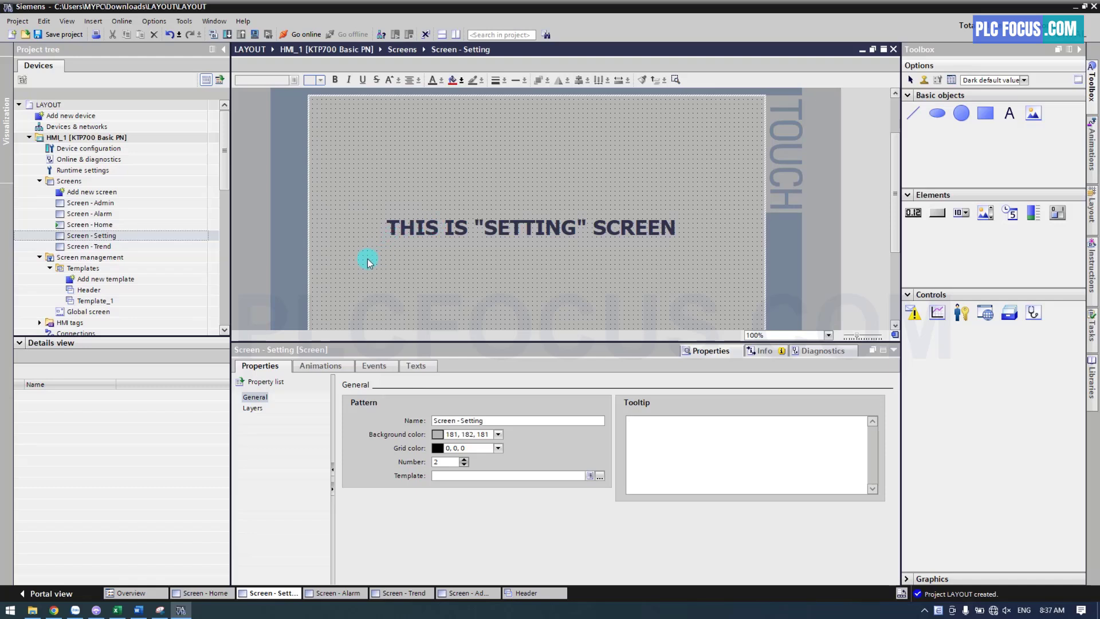
pyautogui.moveTo(88, 290); pyautogui.dragTo(447, 480)
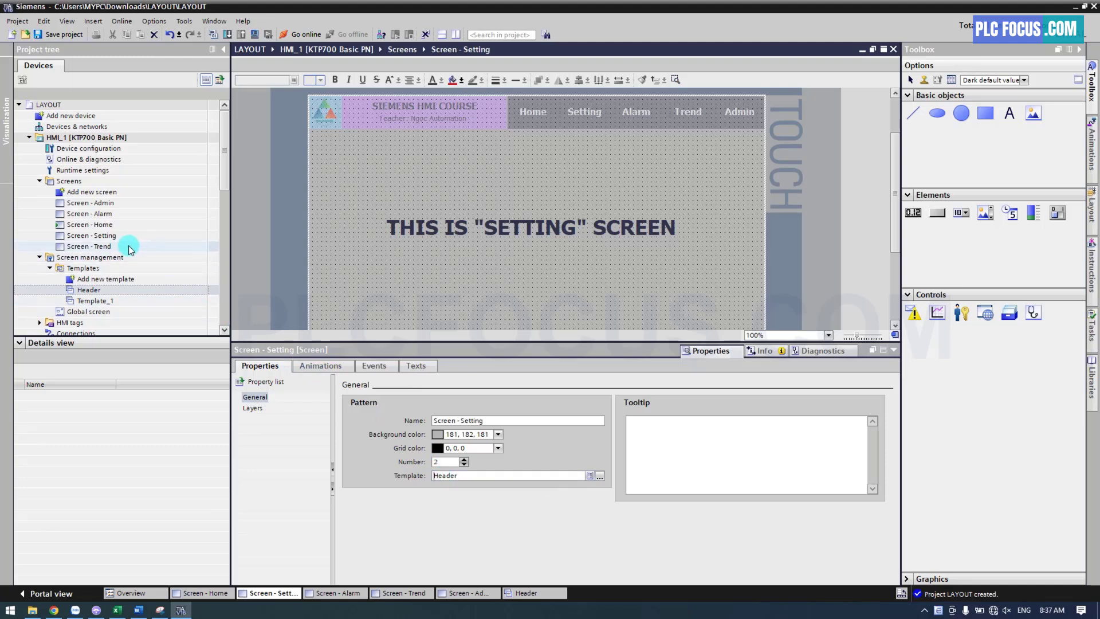
# Remove the header objects from the Trend screen, keeping its title text, and set its template to Header
pyautogui.doubleClick(106, 246)
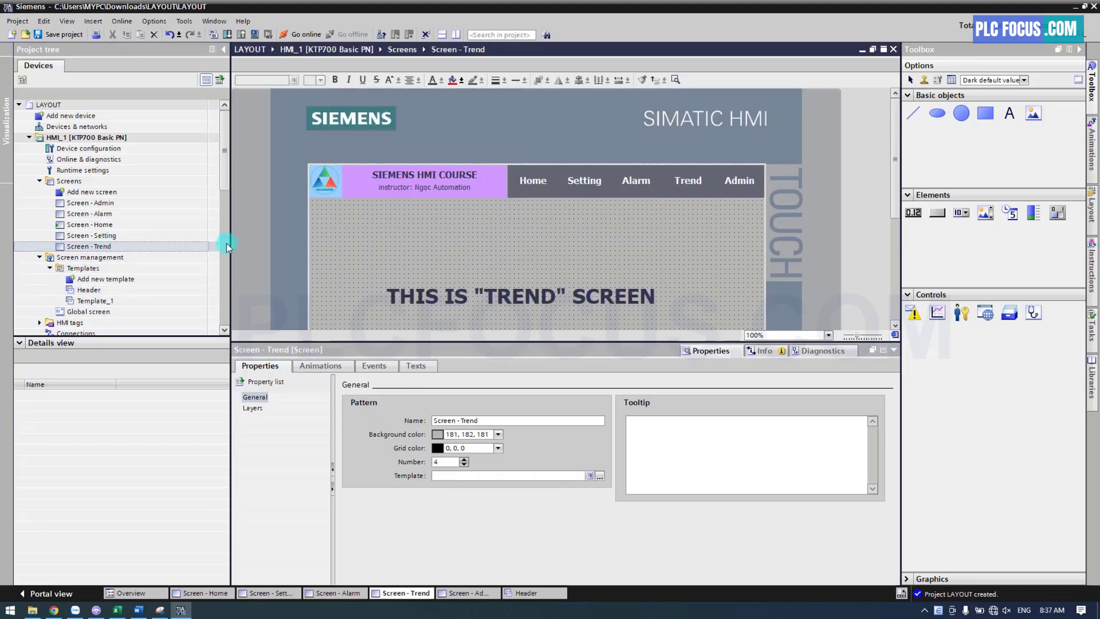
pyautogui.hotkey('ctrl', 'a')
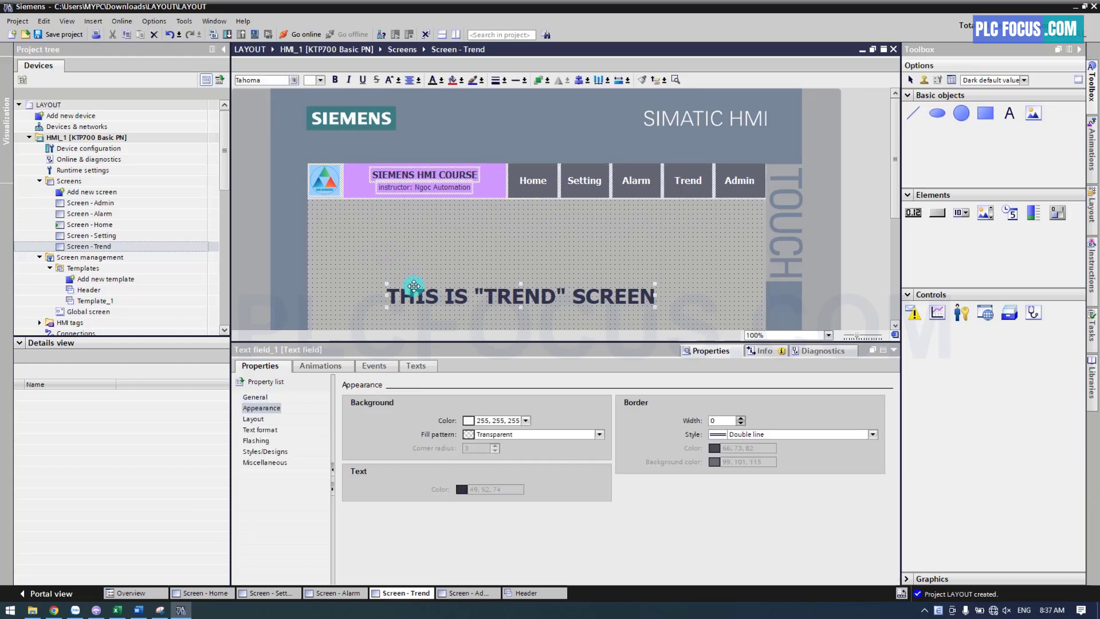
pyautogui.click(414, 286)
pyautogui.press('Delete')
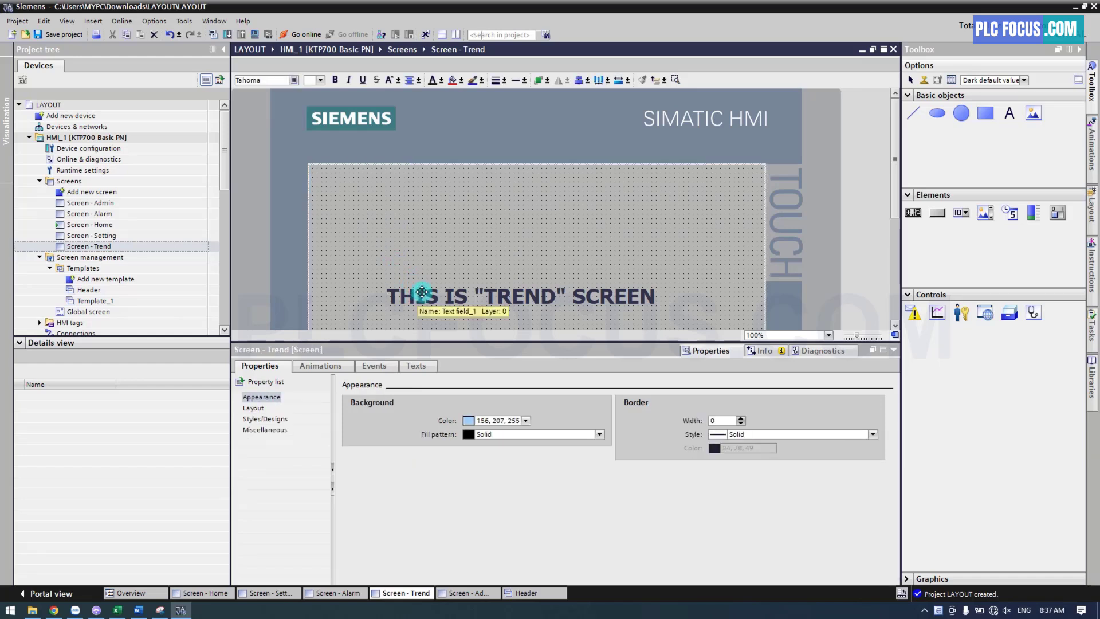
pyautogui.moveTo(89, 290); pyautogui.dragTo(447, 476)
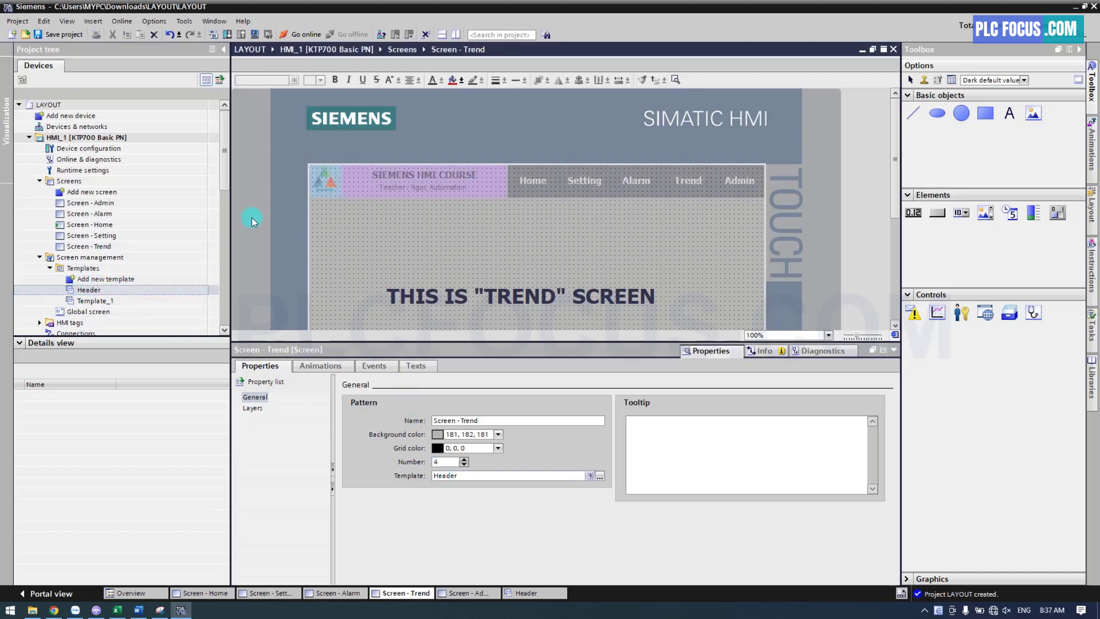
# Open the Admin, Alarm, Home, Setting and Trend screens in turn to check the header on each
pyautogui.doubleClick(100, 203)
pyautogui.doubleClick(100, 213)
pyautogui.doubleClick(101, 225)
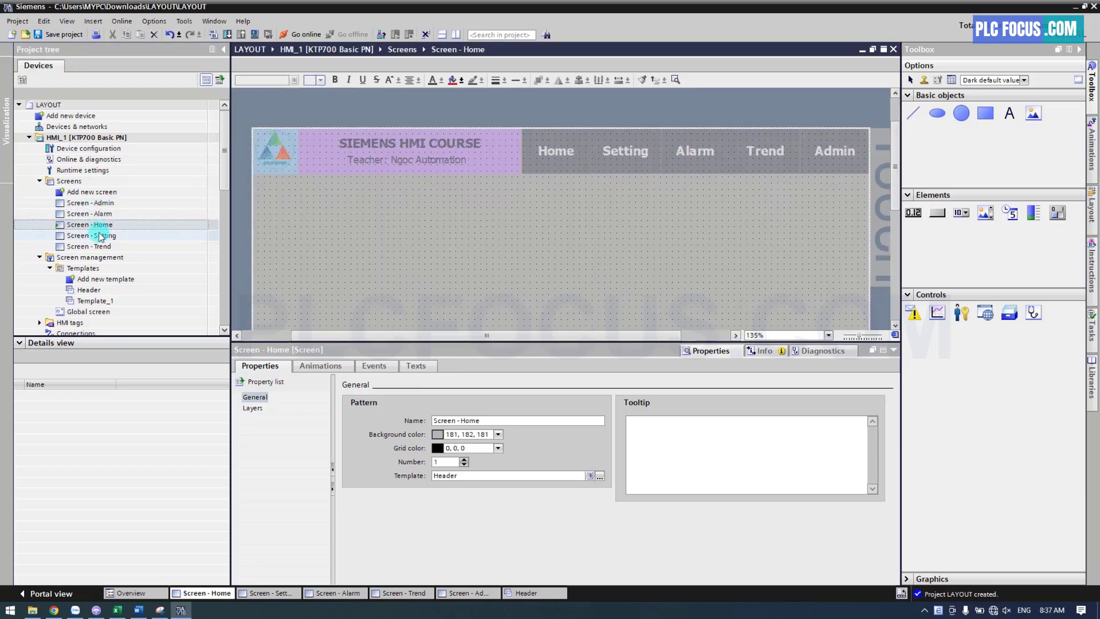
pyautogui.doubleClick(101, 235)
pyautogui.doubleClick(91, 246)
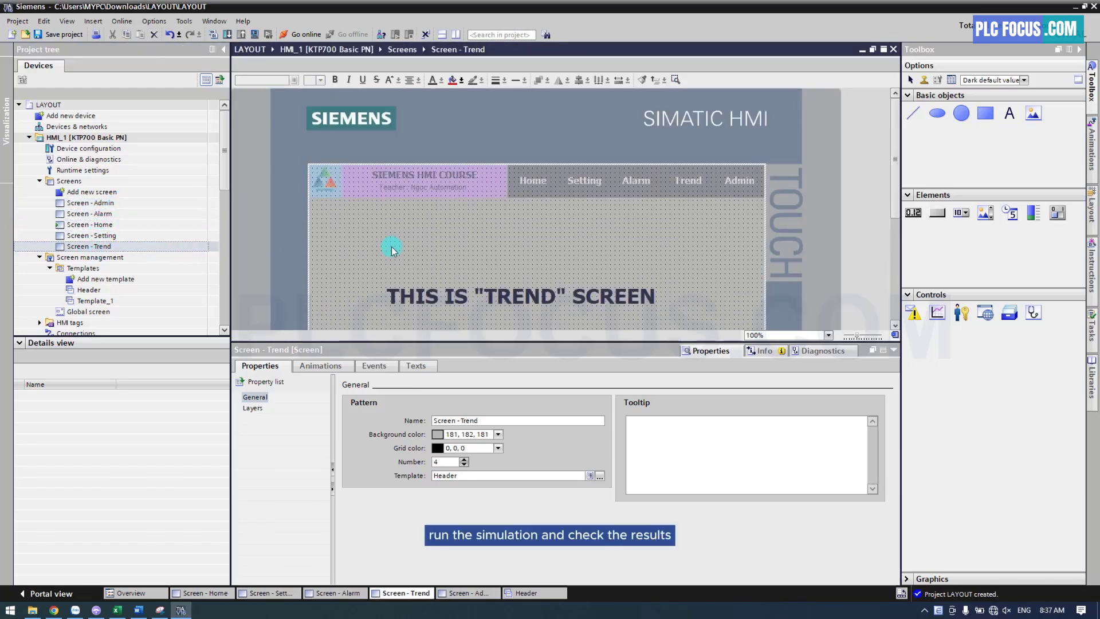
# Start the HMI simulation from the Trend screen and bring the RT Simulator window forward
pyautogui.click(256, 35)
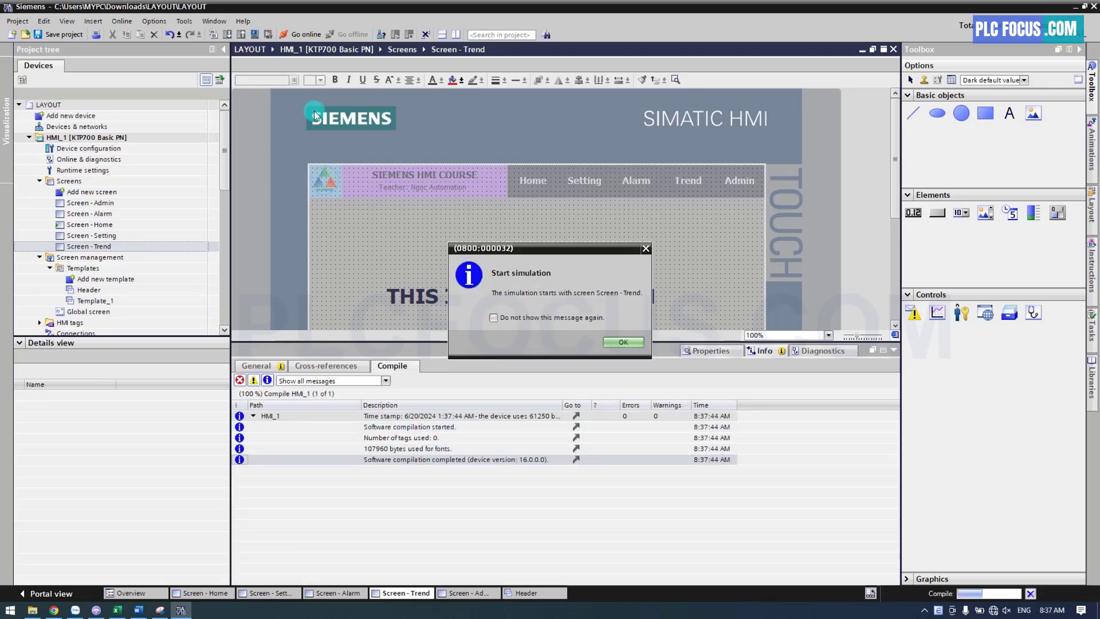
pyautogui.click(625, 343)
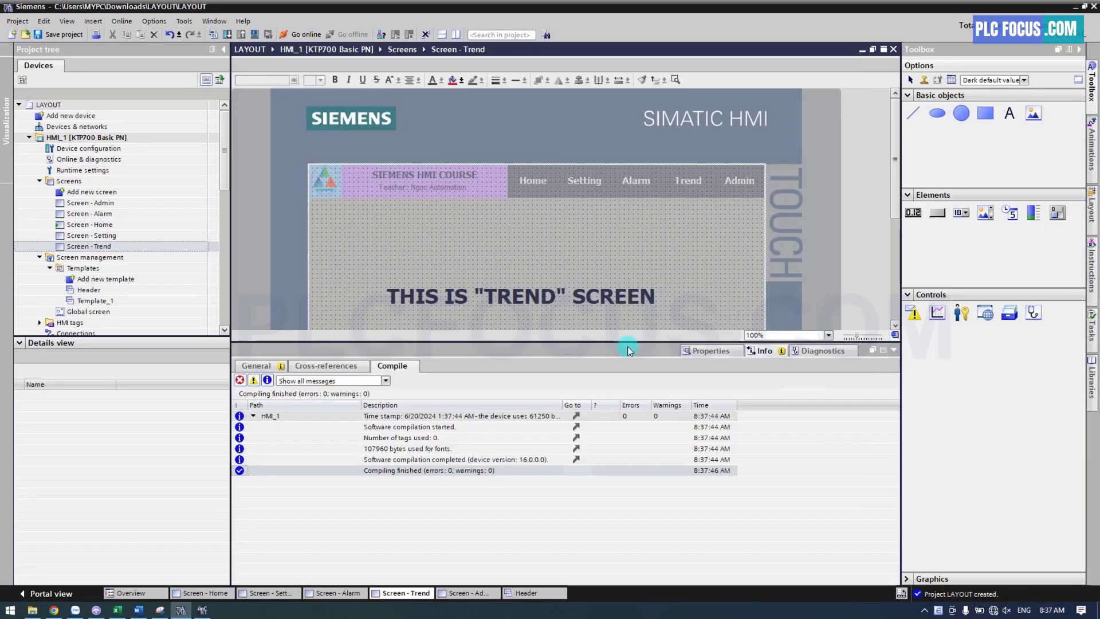
pyautogui.click(411, 469)
pyautogui.click(202, 611)
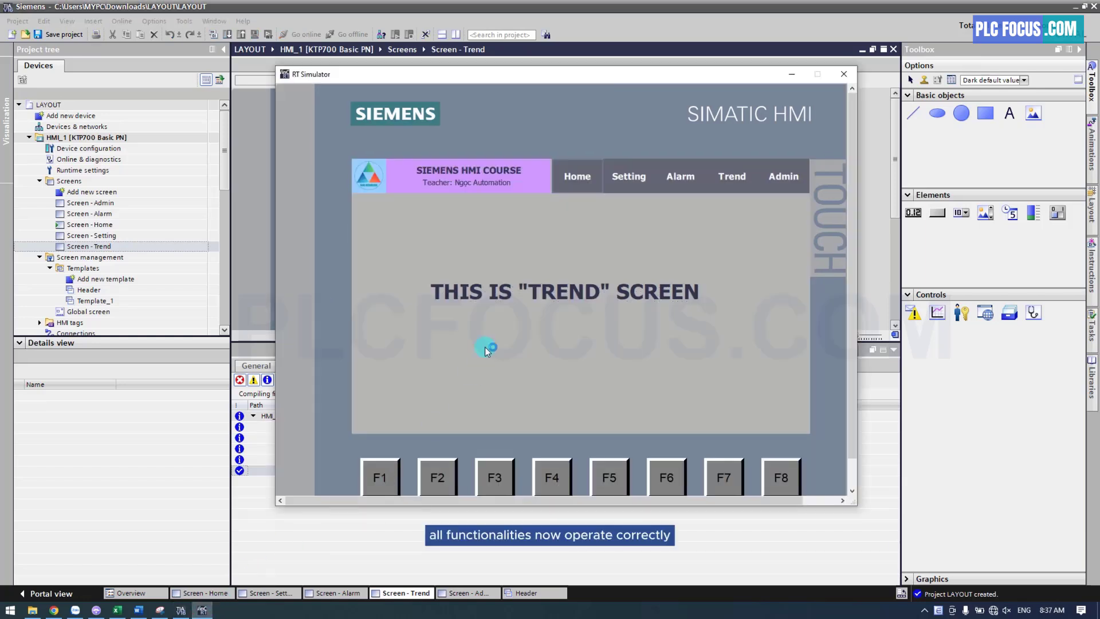
# Test the Setting, Alarm, Trend, Admin and Home header buttons in the simulator, then close it
pyautogui.click(627, 184)
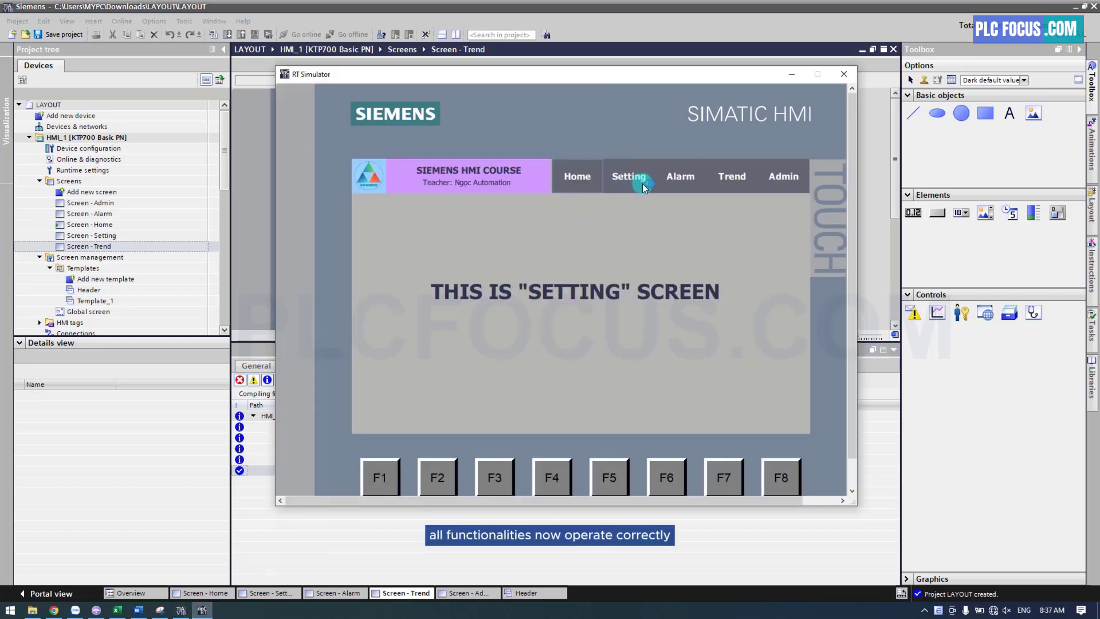
pyautogui.click(686, 184)
pyautogui.click(732, 182)
pyautogui.click(782, 182)
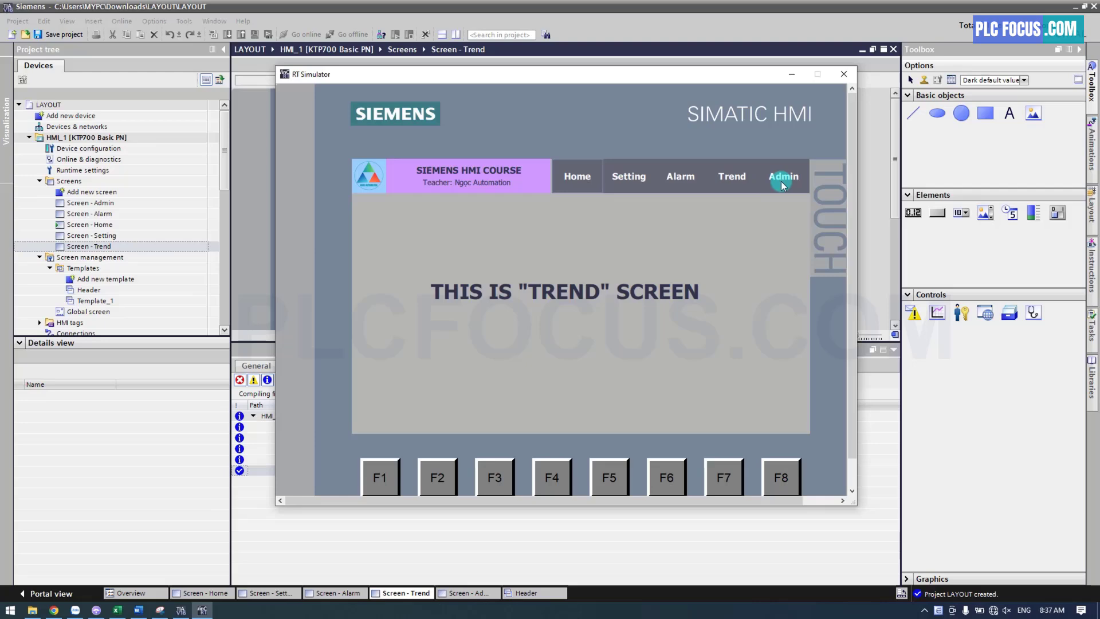
pyautogui.click(732, 182)
pyautogui.click(684, 183)
pyautogui.click(630, 182)
pyautogui.click(589, 182)
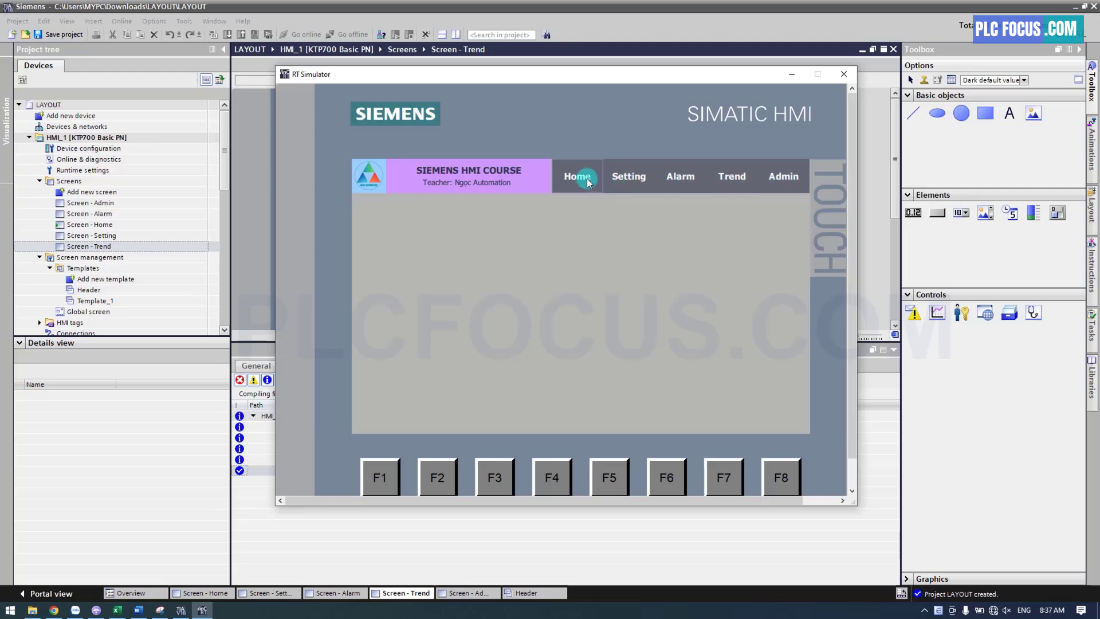
pyautogui.click(843, 74)
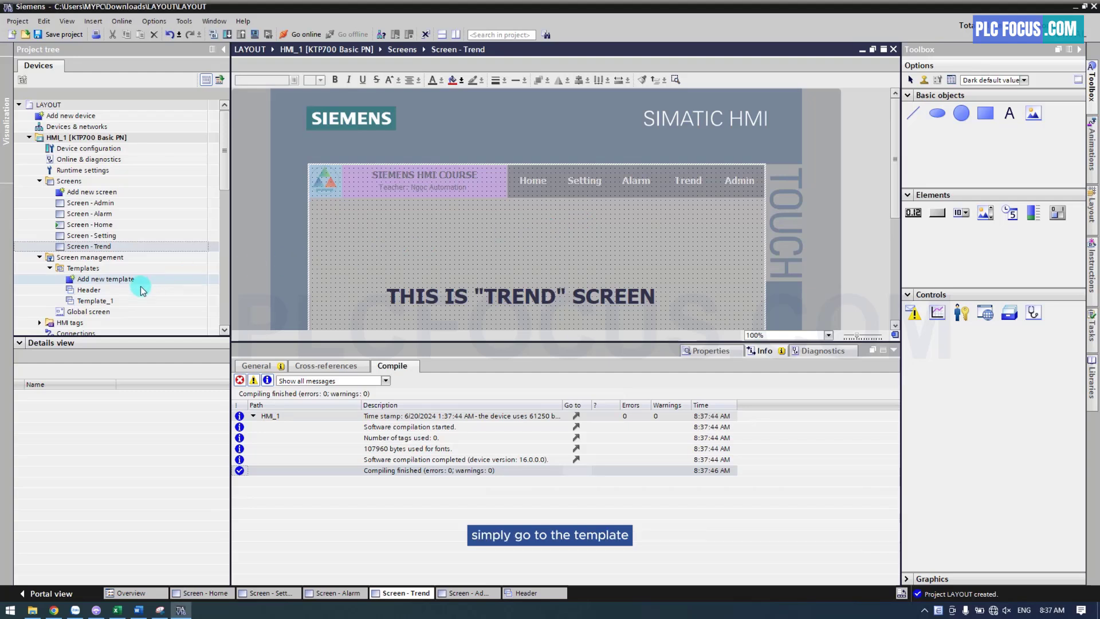
# In the Header template, replace the word "Teacher" in the text under the course title with "Instructor"
pyautogui.doubleClick(92, 291)
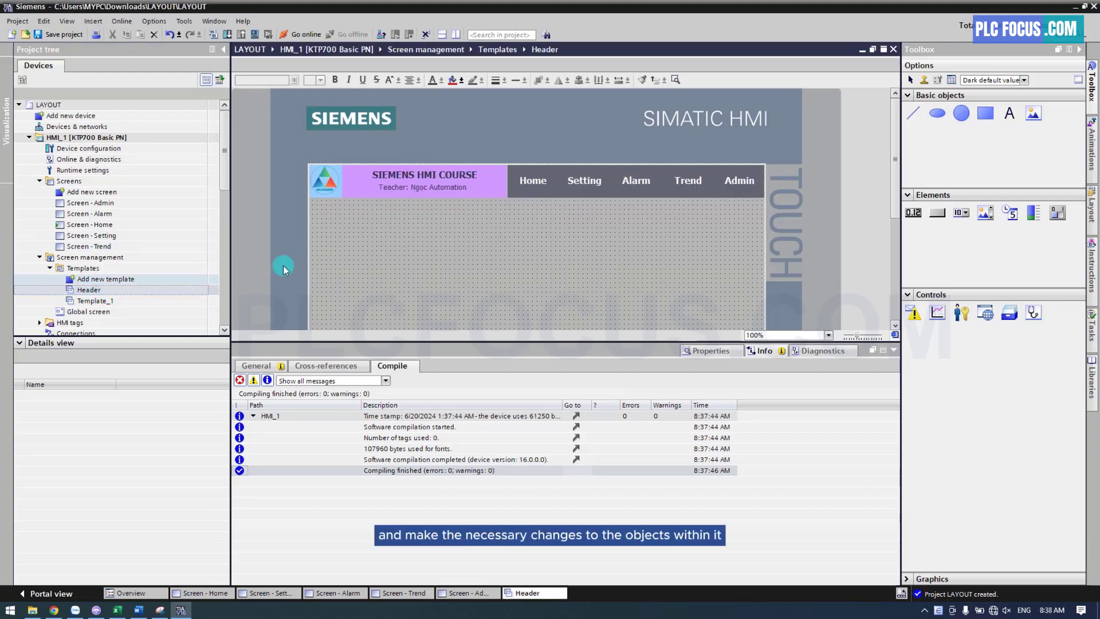
pyautogui.doubleClick(408, 189)
pyautogui.click(407, 189)
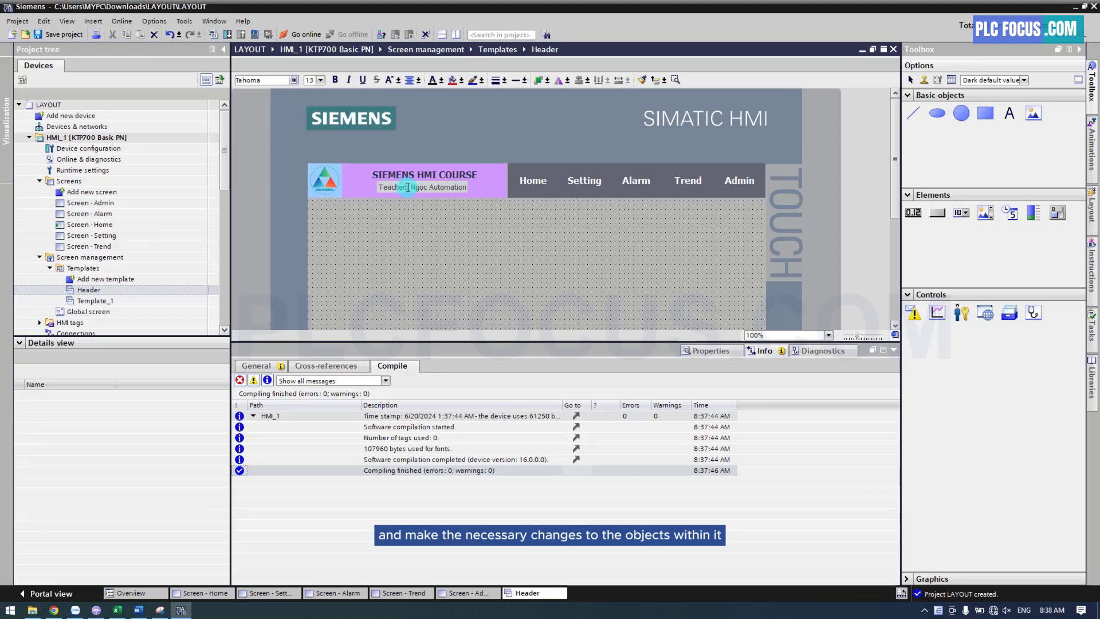
pyautogui.doubleClick(399, 188)
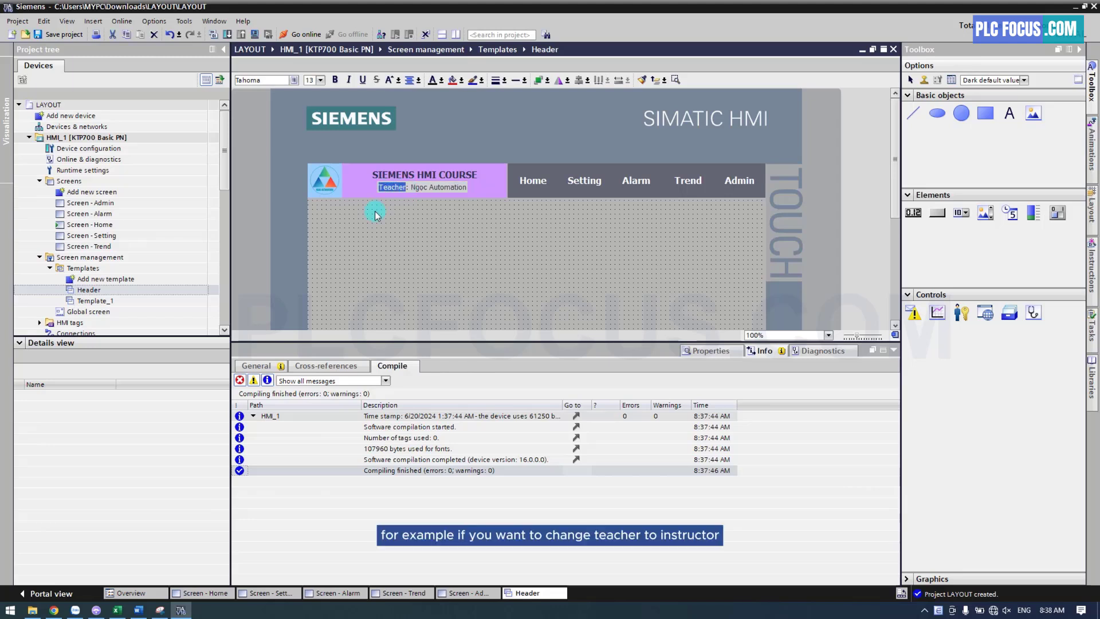
pyautogui.write('Insstructo')
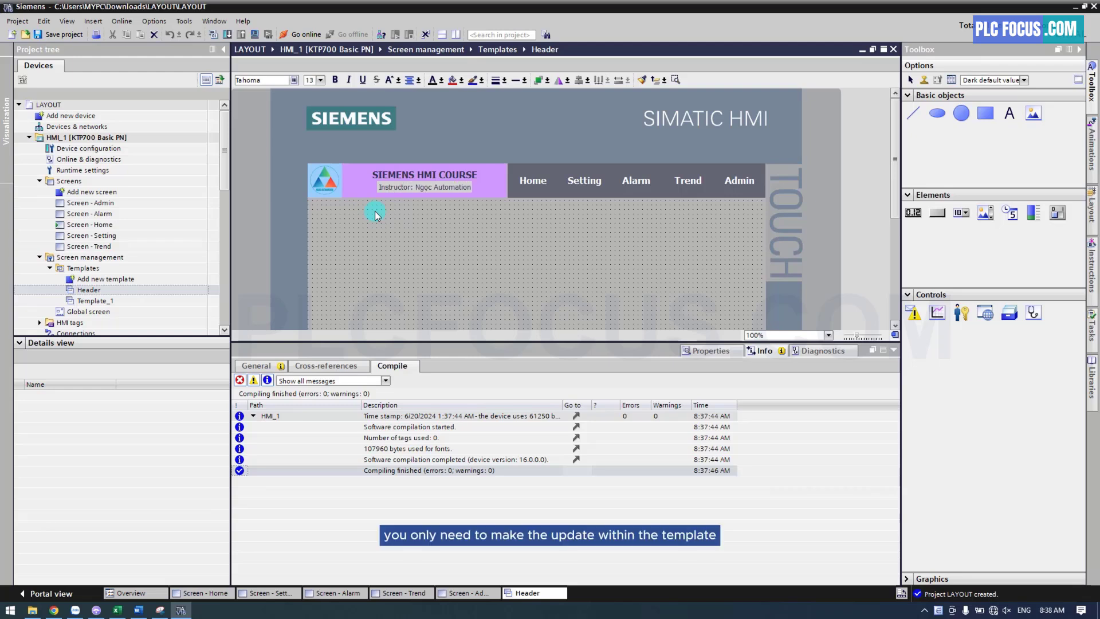
pyautogui.click(377, 214)
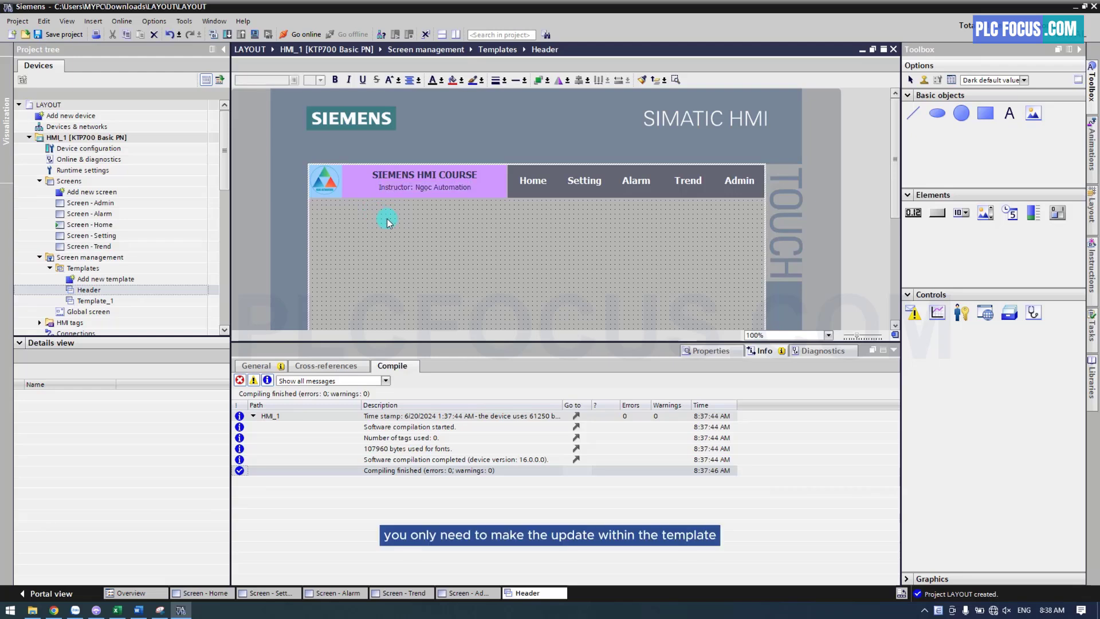
# Run the HMI simulation again, check the header text on the Home, Setting, Alarm, Trend and Admin screens, and close the simulator
pyautogui.click(255, 36)
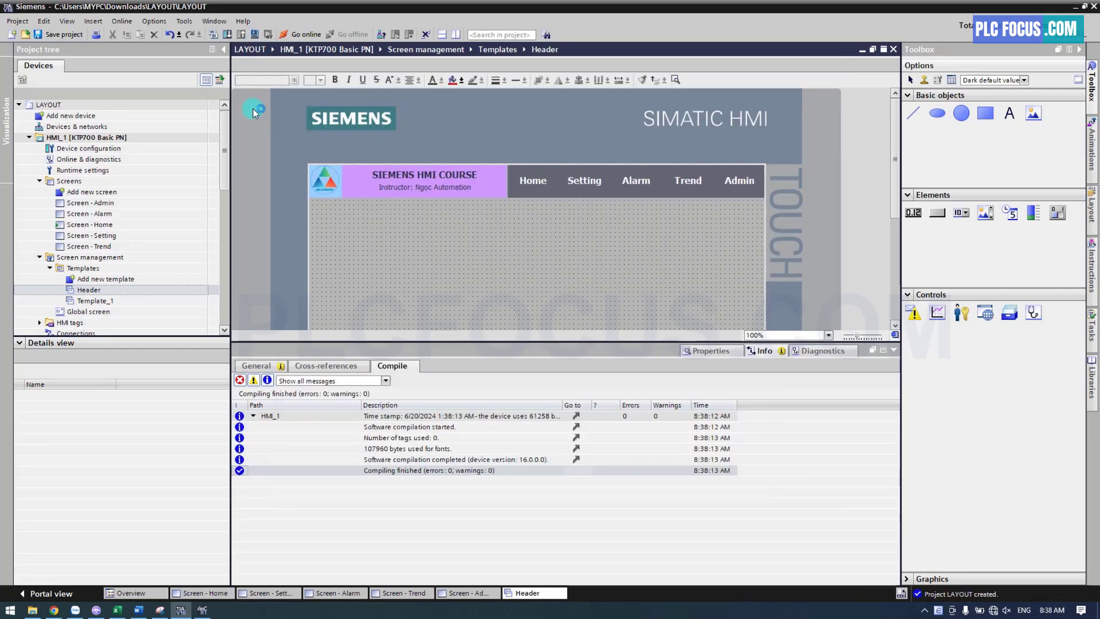
pyautogui.click(202, 608)
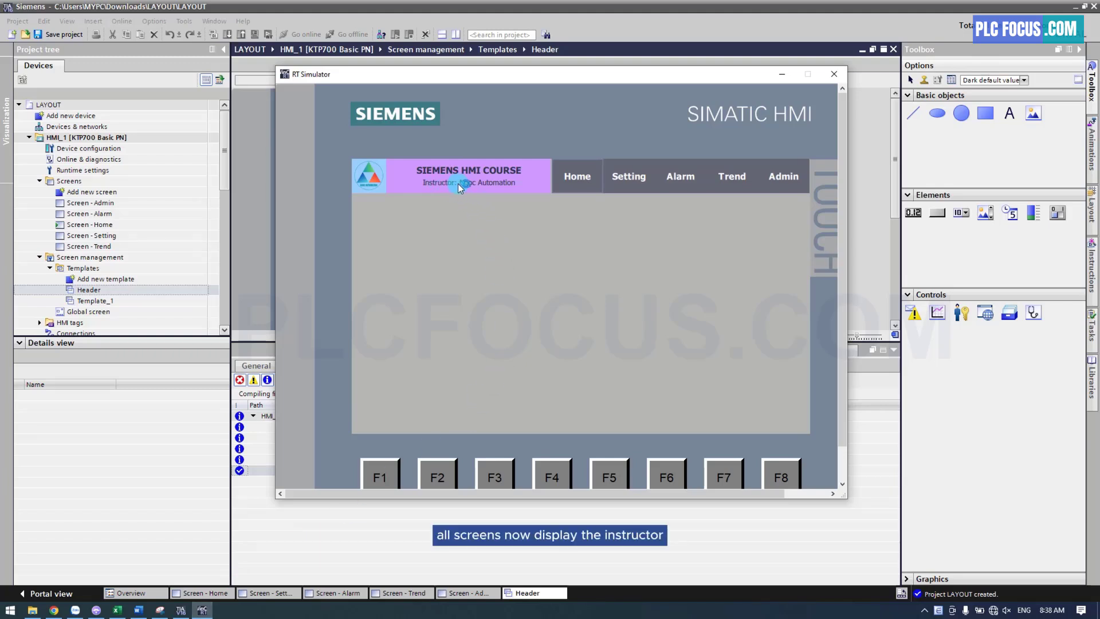
pyautogui.click(629, 182)
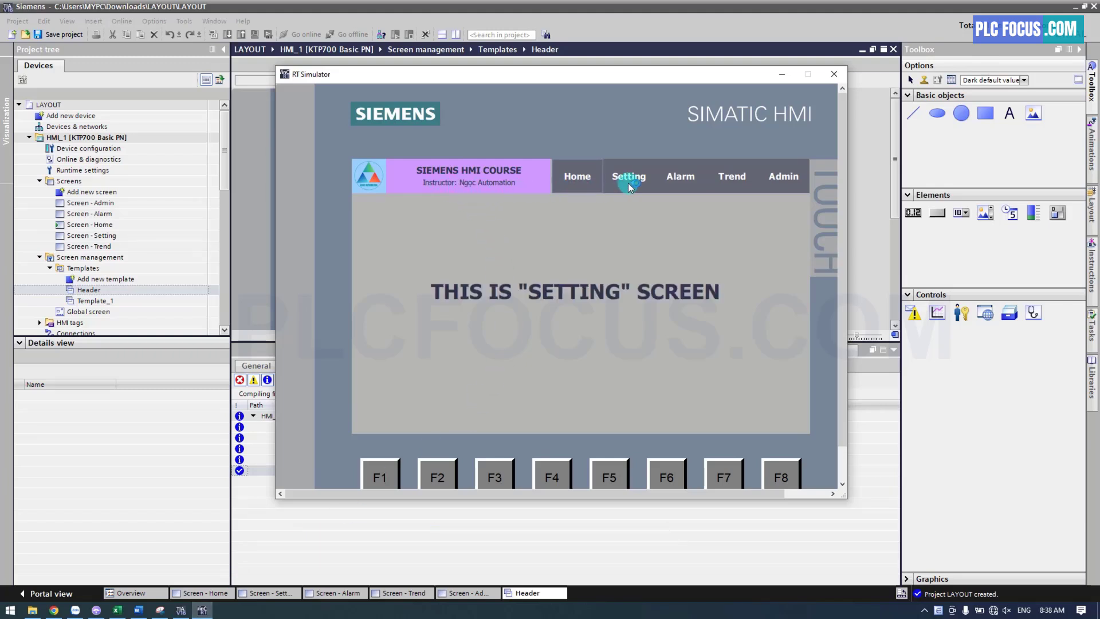
pyautogui.click(679, 182)
pyautogui.click(733, 183)
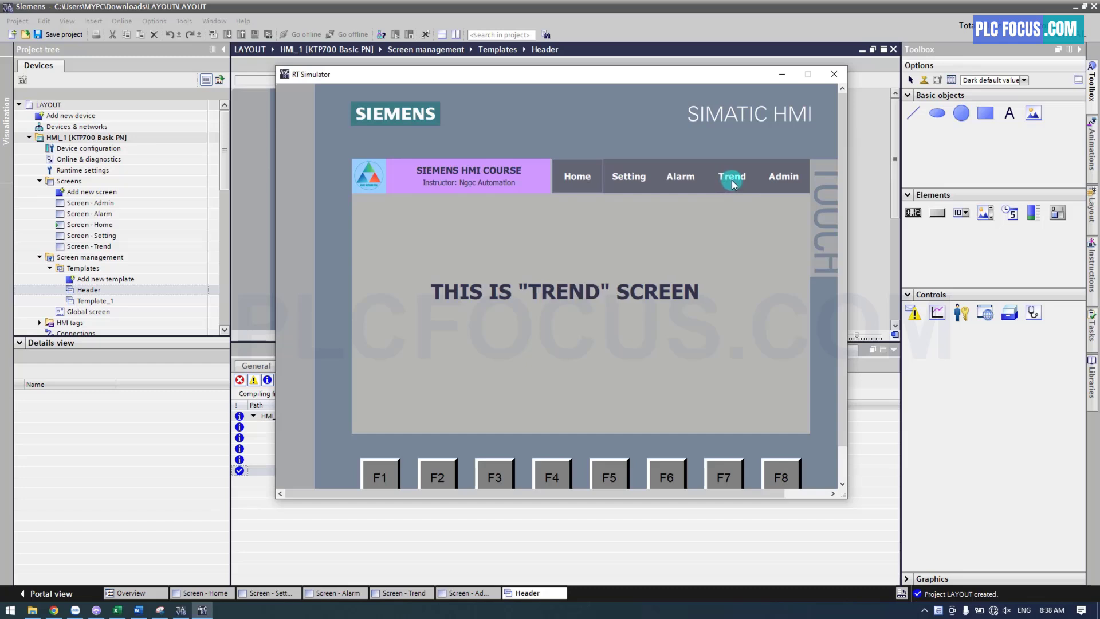
pyautogui.click(784, 181)
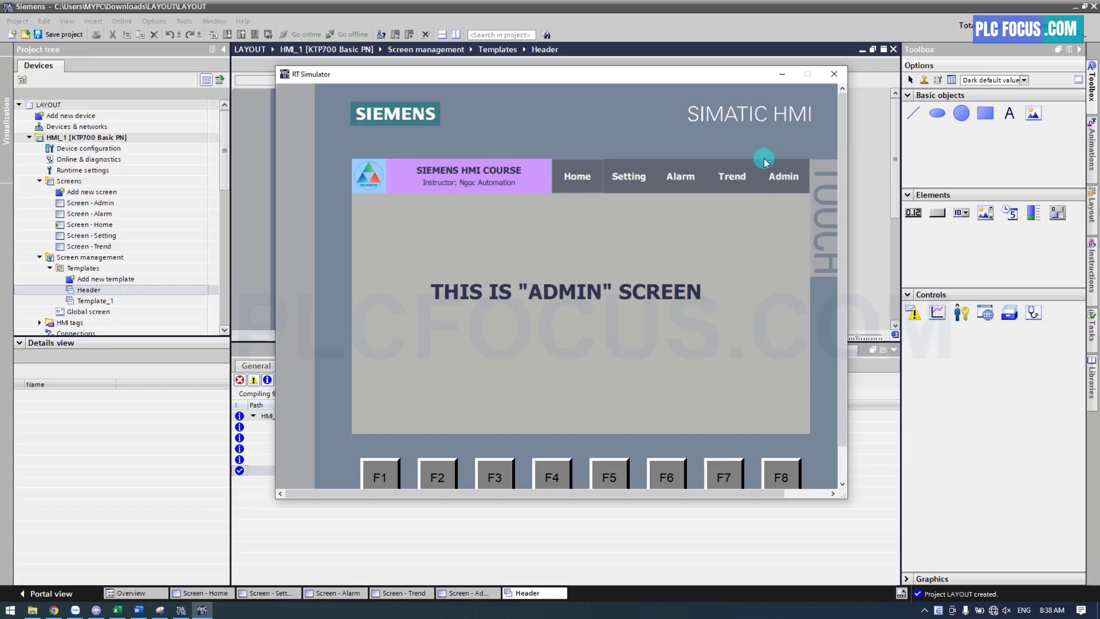
pyautogui.click(834, 73)
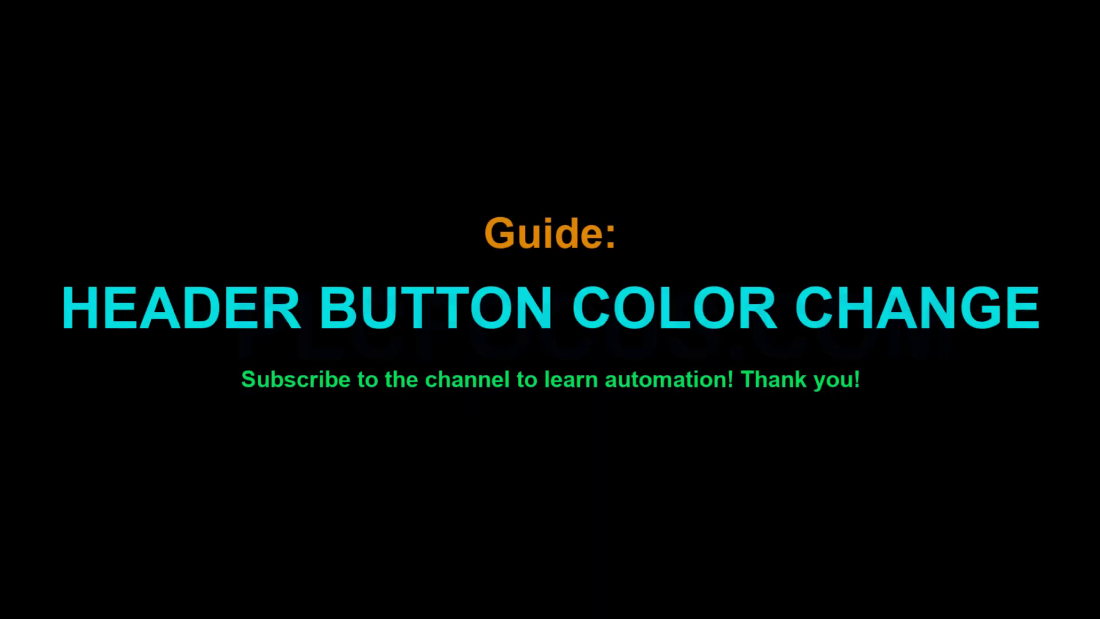
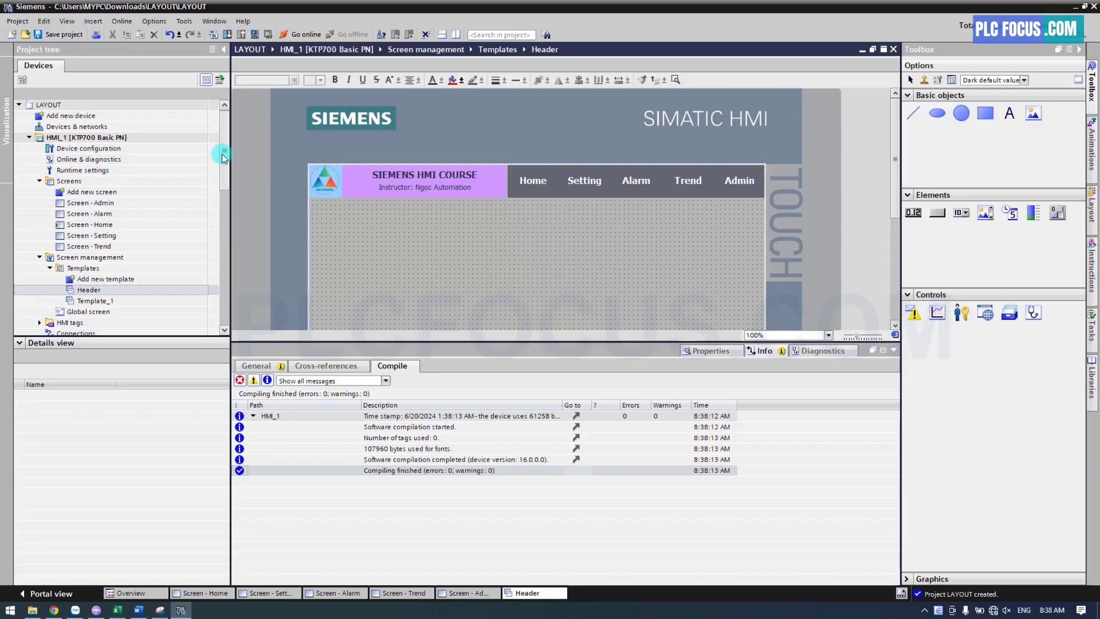
# Add a new HMI tag table to HMI_1 and name it INTERNAL TAGS
pyautogui.scroll(-1, 224, 165)
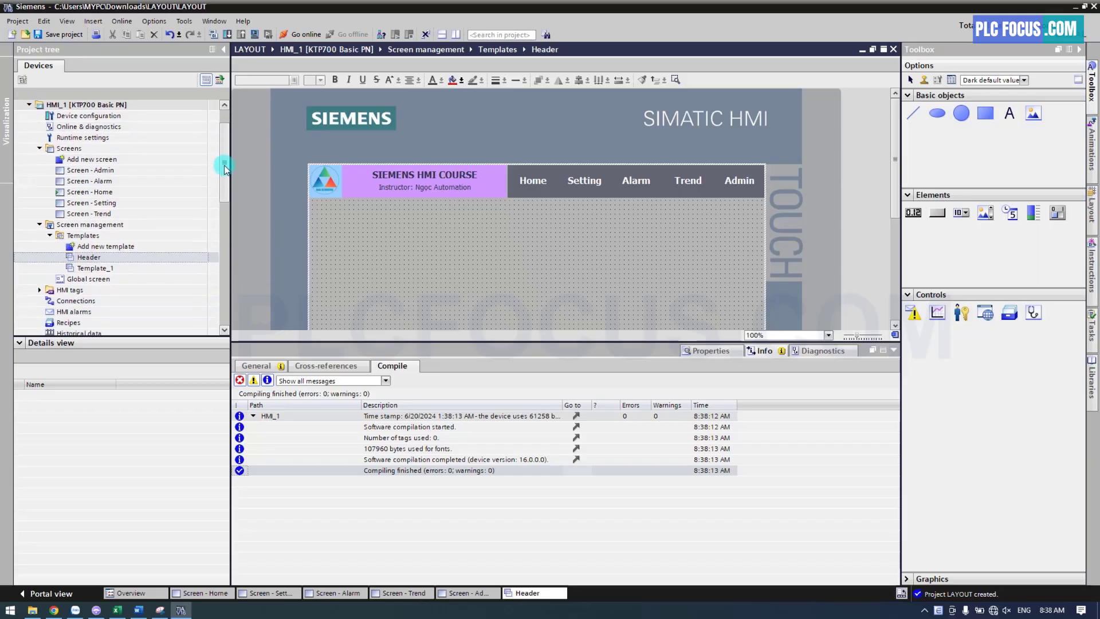
pyautogui.click(40, 291)
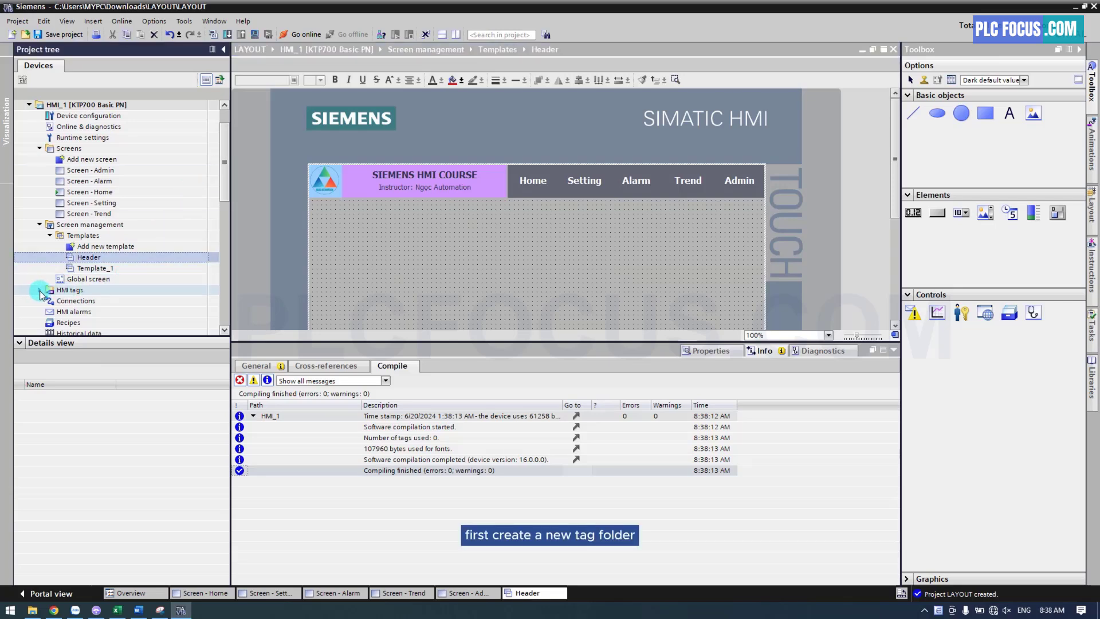
pyautogui.click(40, 291)
pyautogui.scroll(-1, 66, 284)
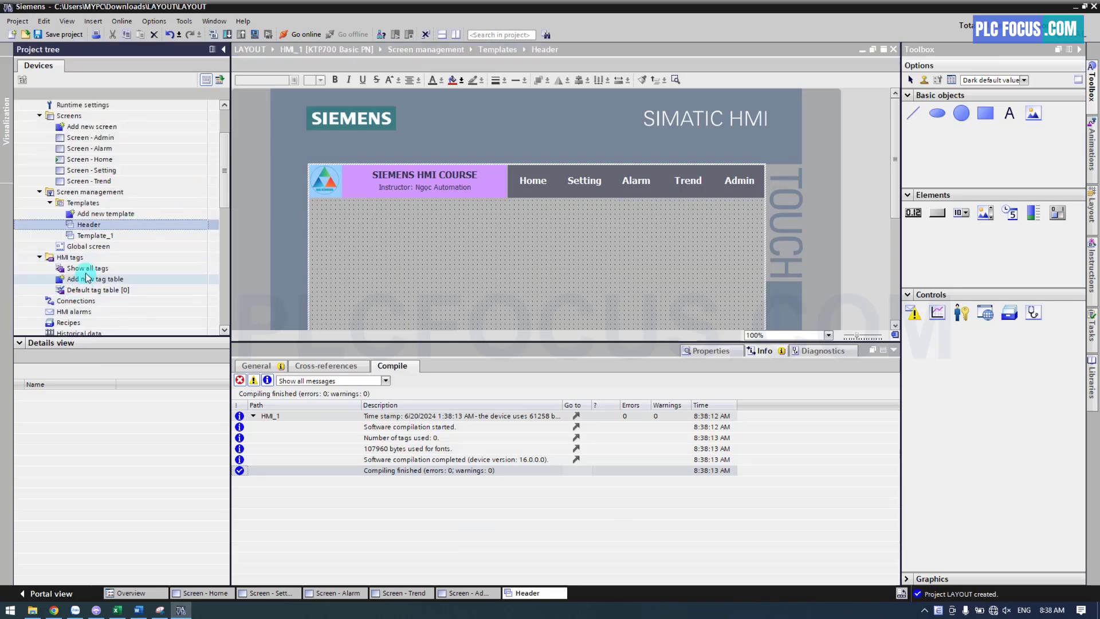
pyautogui.doubleClick(84, 280)
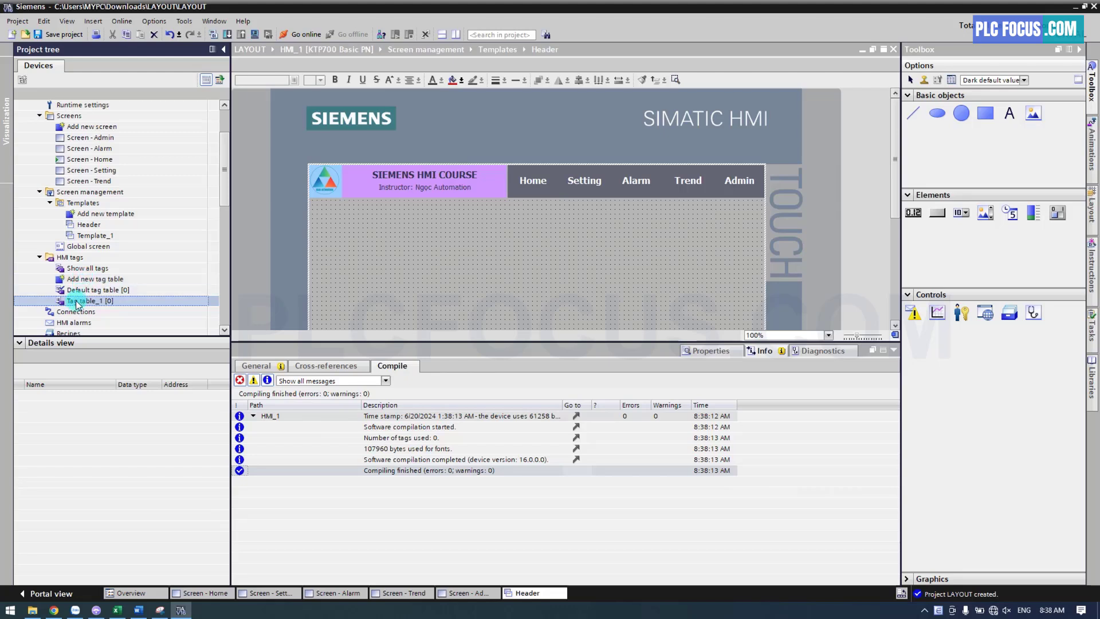
pyautogui.click(76, 302)
pyautogui.write('INTERNAL')
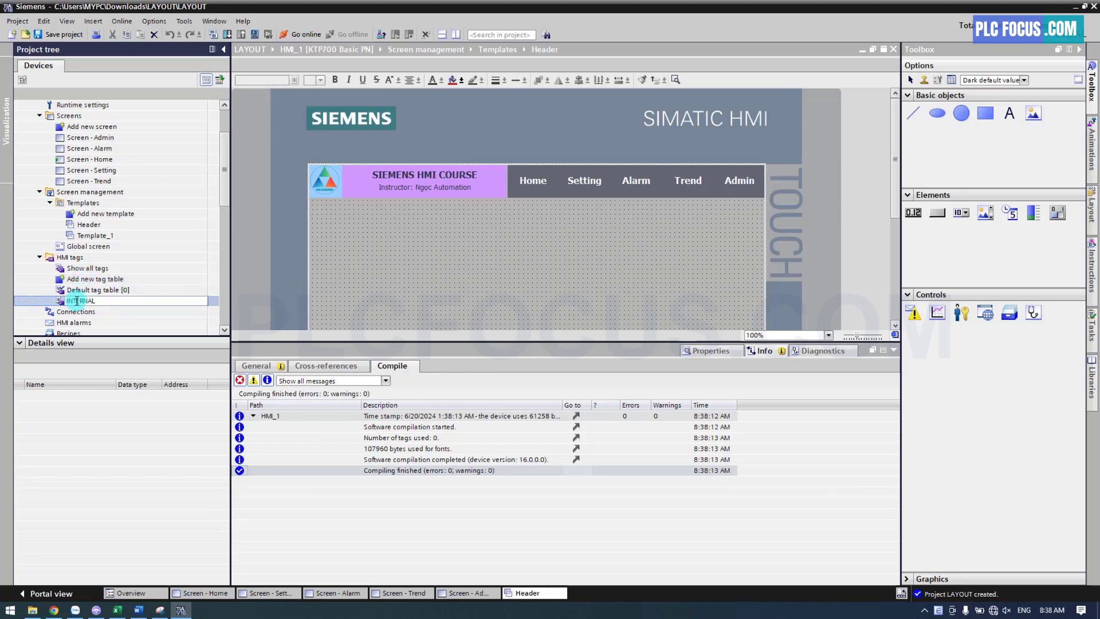
pyautogui.write(' TAGS')
pyautogui.press('Return')
# Open the INTERNAL TAGS table and add a tag named Screen_ID
pyautogui.doubleClick(76, 302)
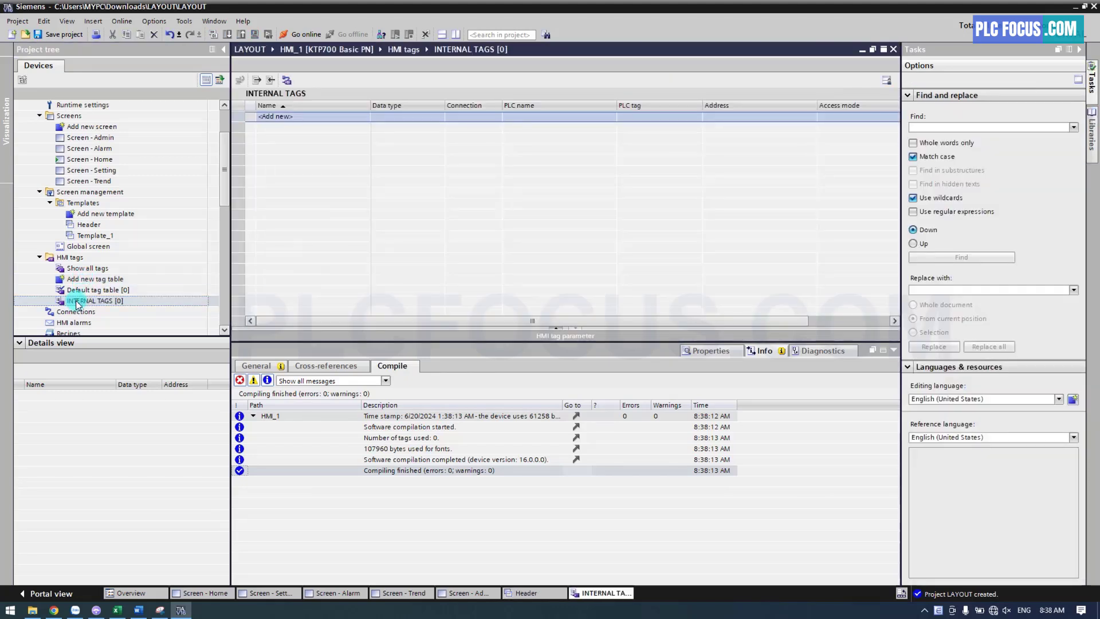
pyautogui.click(283, 118)
pyautogui.doubleClick(283, 117)
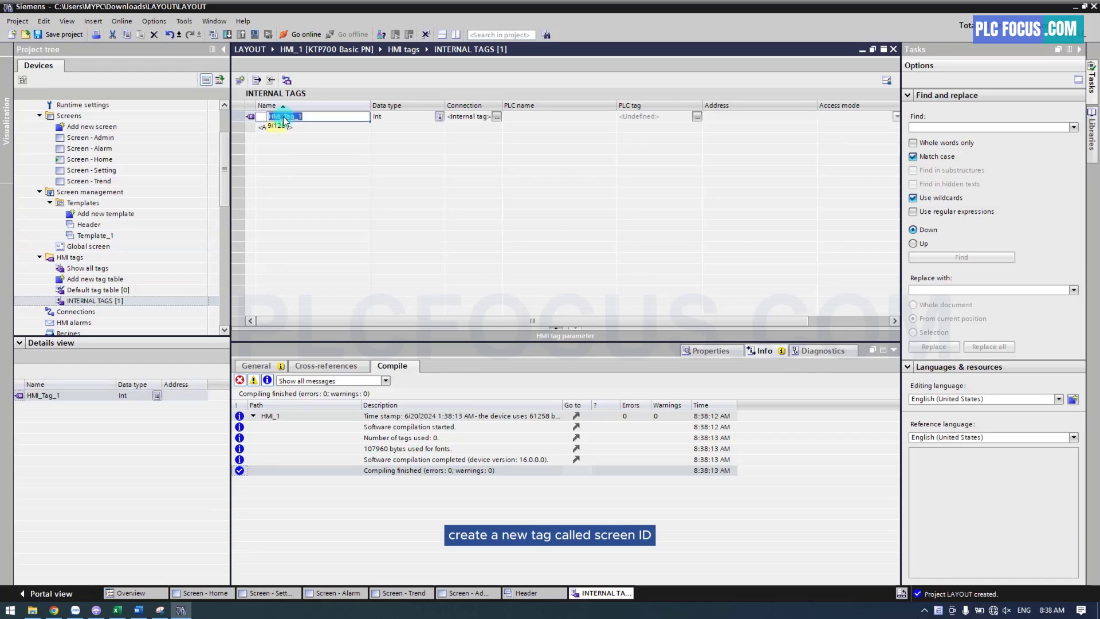
pyautogui.write('Scre')
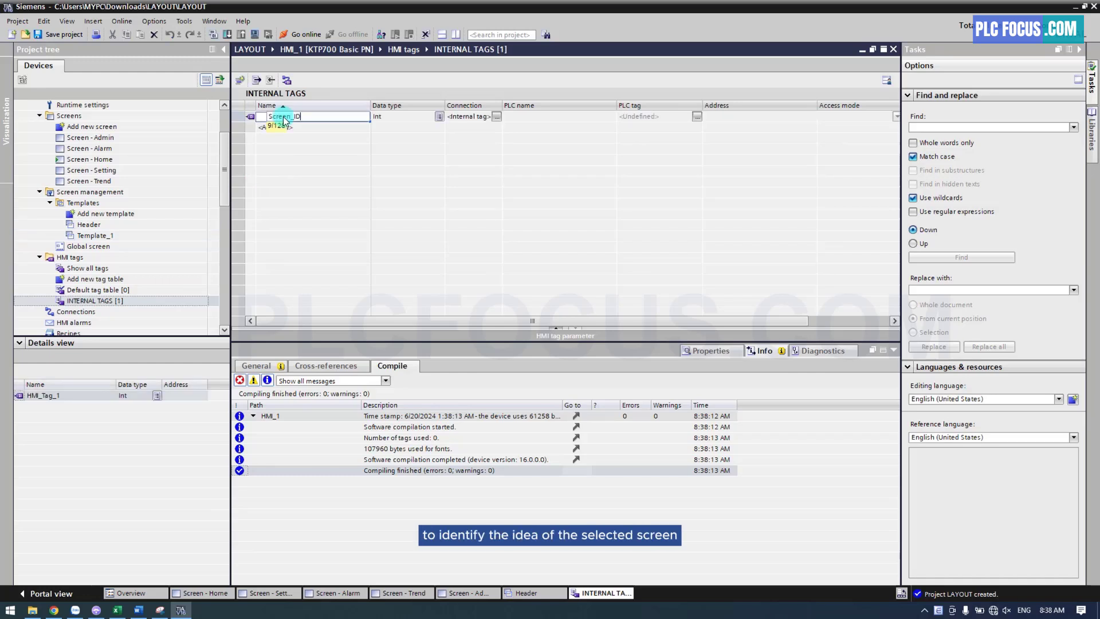
pyautogui.write('en_ID')
pyautogui.press('Return')
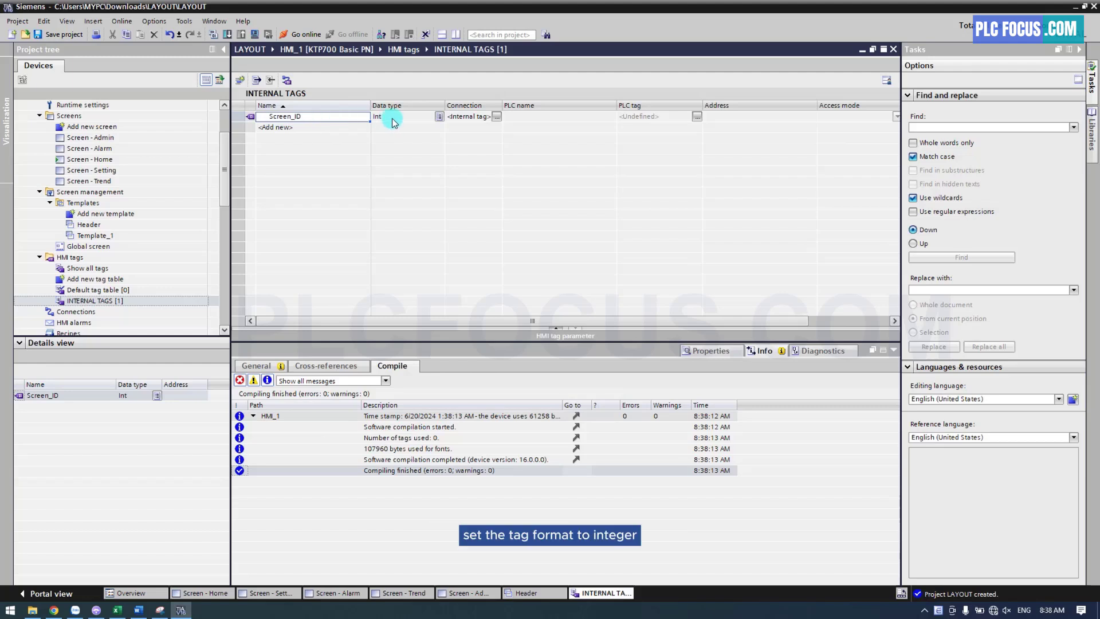
# Set the data type of the Screen_ID tag to Int
pyautogui.doubleClick(393, 117)
pyautogui.write('in')
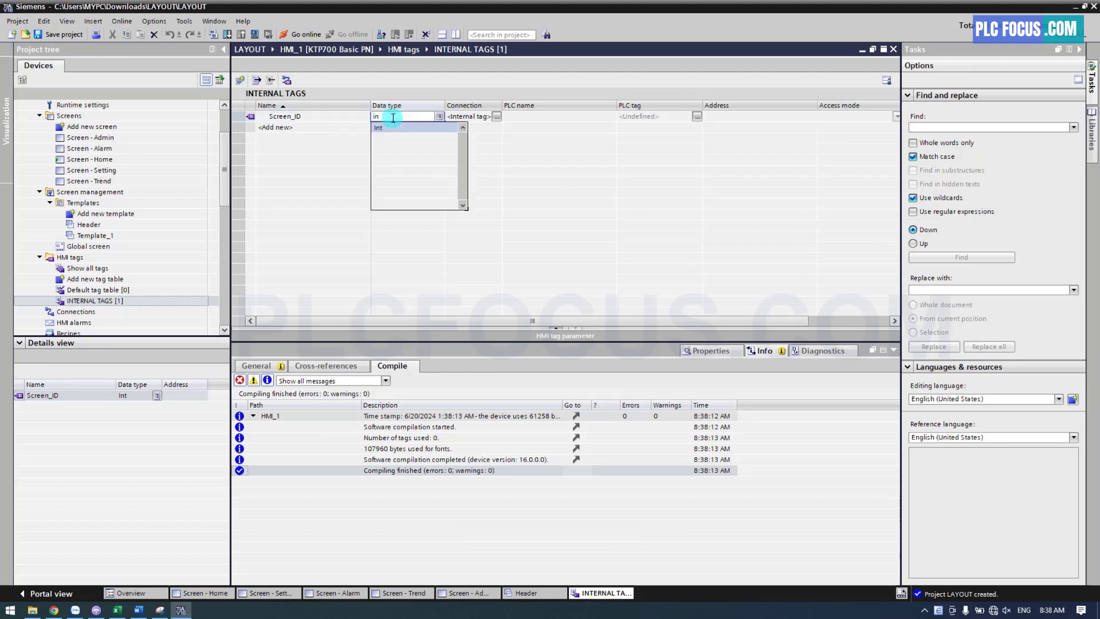
pyautogui.click(389, 127)
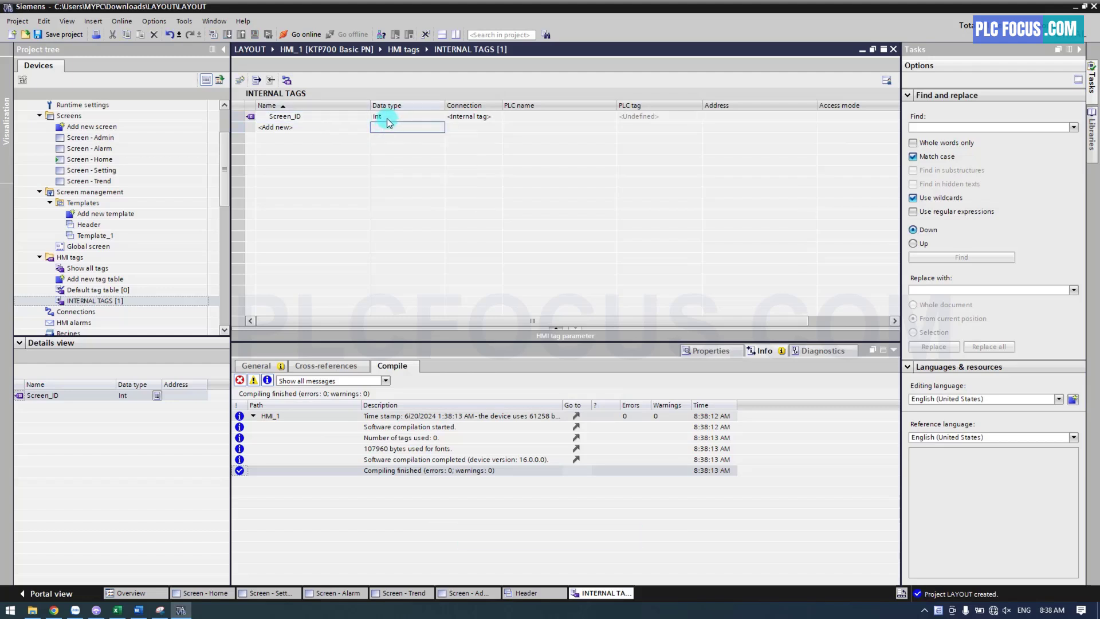
pyautogui.click(387, 117)
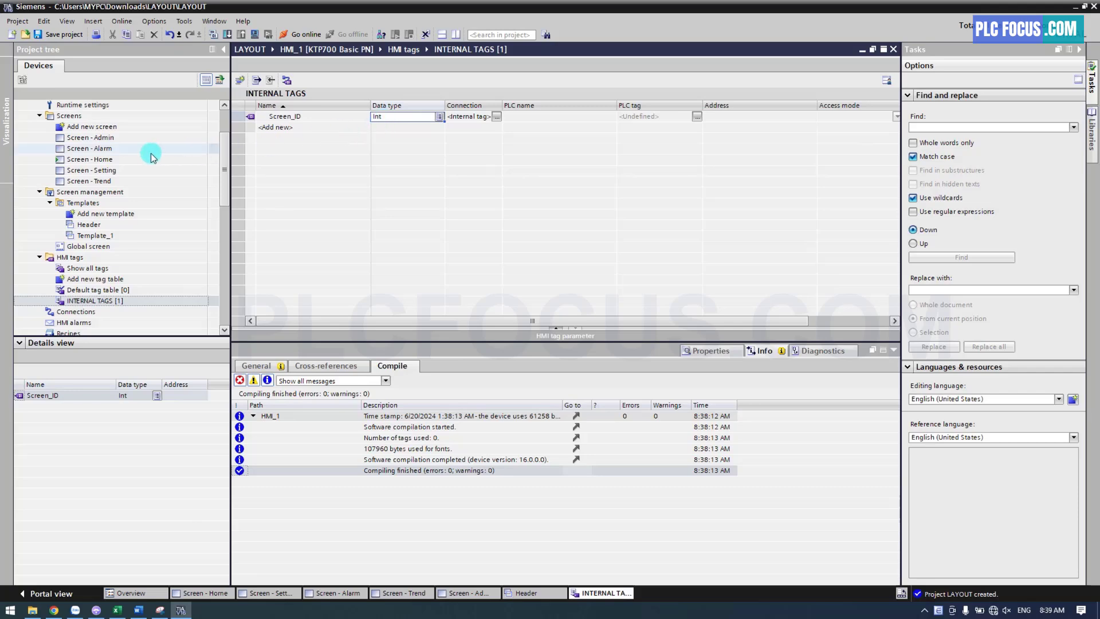
# In the Header template, add a draft text label "ID = 0" just below the Home button
pyautogui.click(113, 163)
pyautogui.doubleClick(112, 162)
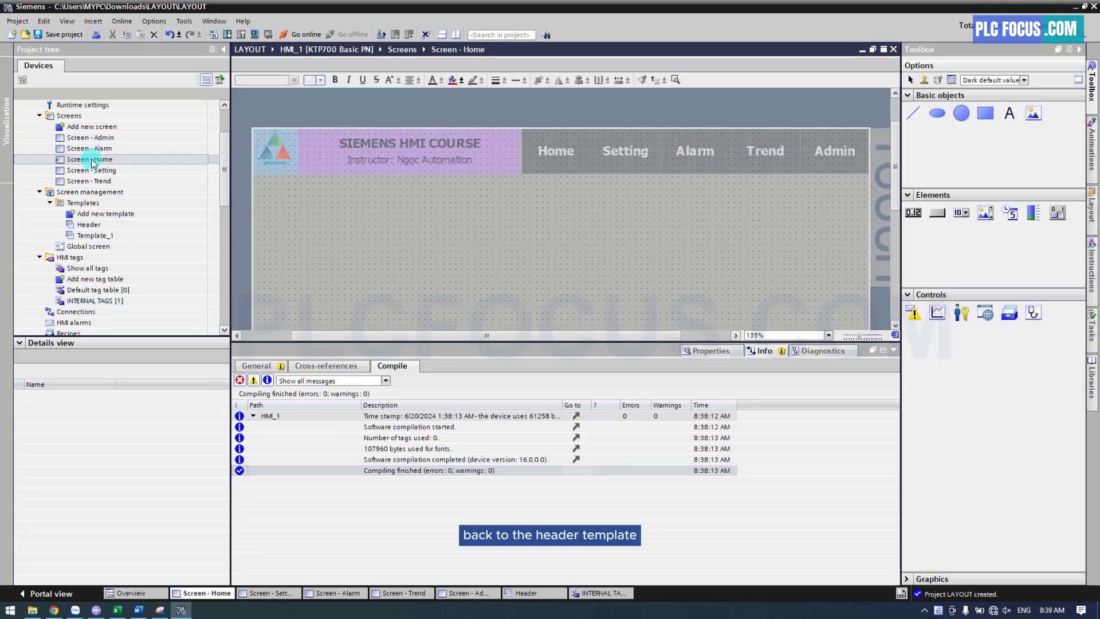
pyautogui.doubleClick(89, 225)
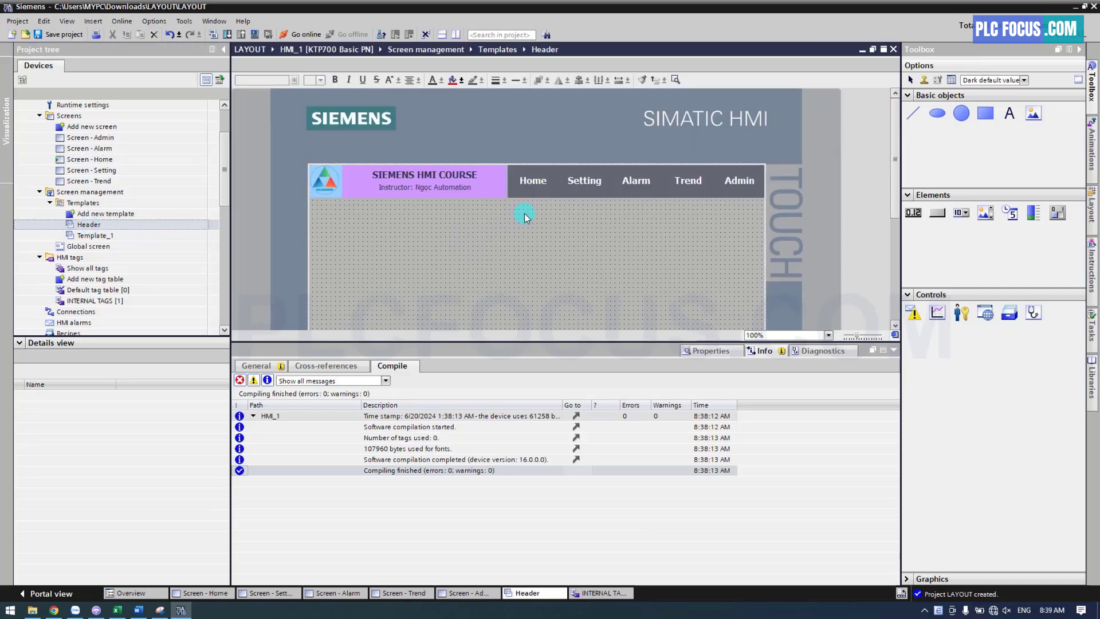
pyautogui.click(1010, 113)
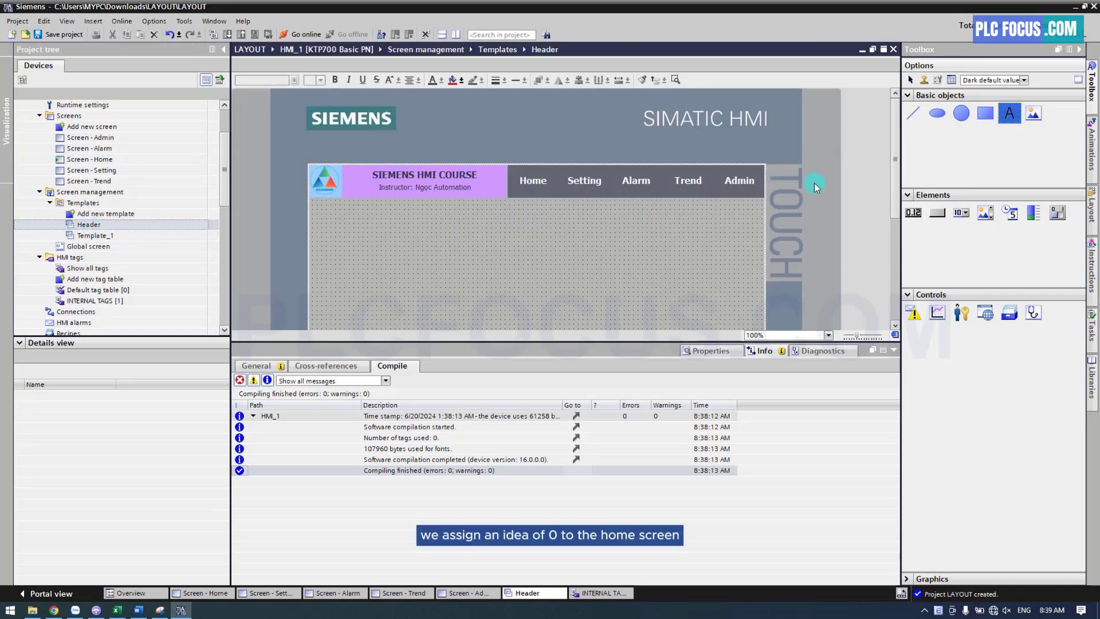
pyautogui.click(523, 220)
pyautogui.write('ID = 0')
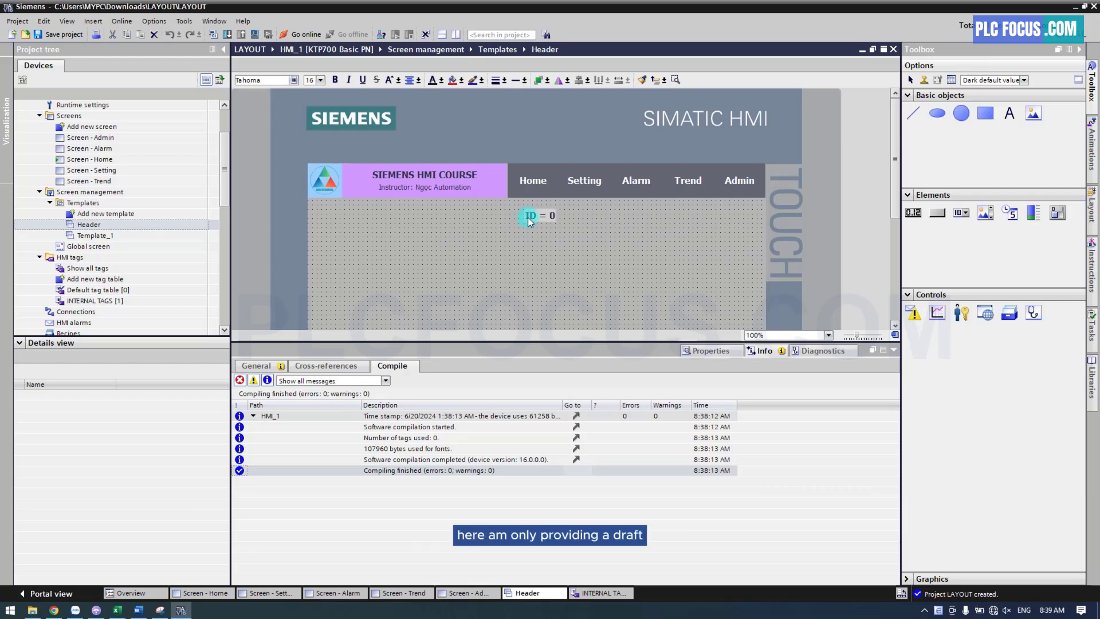
pyautogui.click(540, 226)
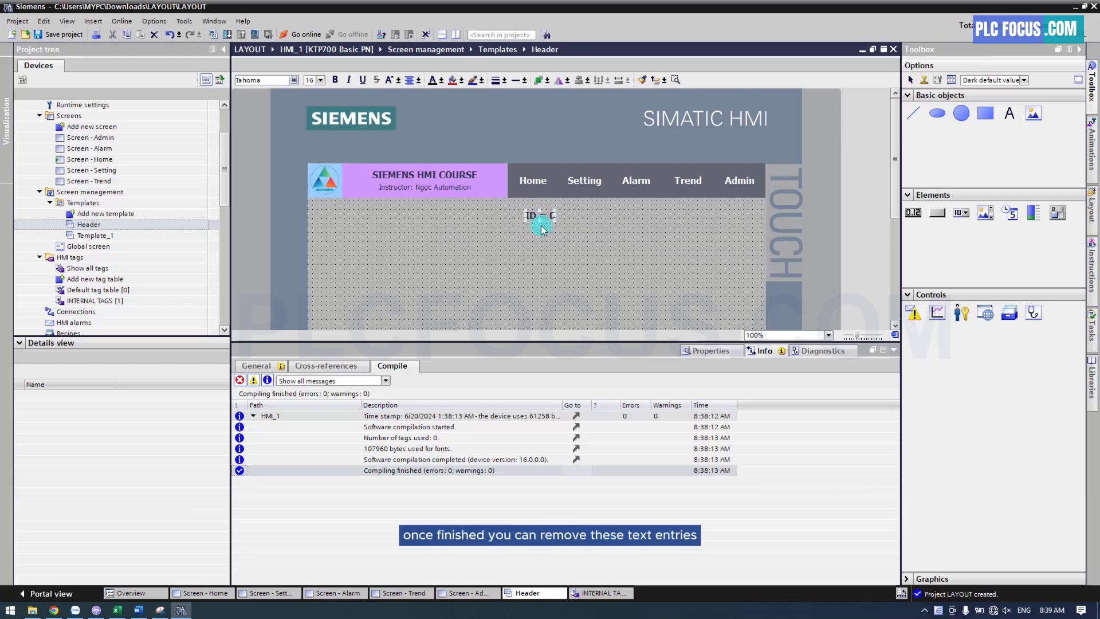
pyautogui.moveTo(541, 217); pyautogui.dragTo(538, 210)
# Copy the "ID = 0" label to below the Setting button and change its text to "ID = 1"
pyautogui.hotkey('ctrl', 'c')
pyautogui.hotkey('ctrl', 'v')
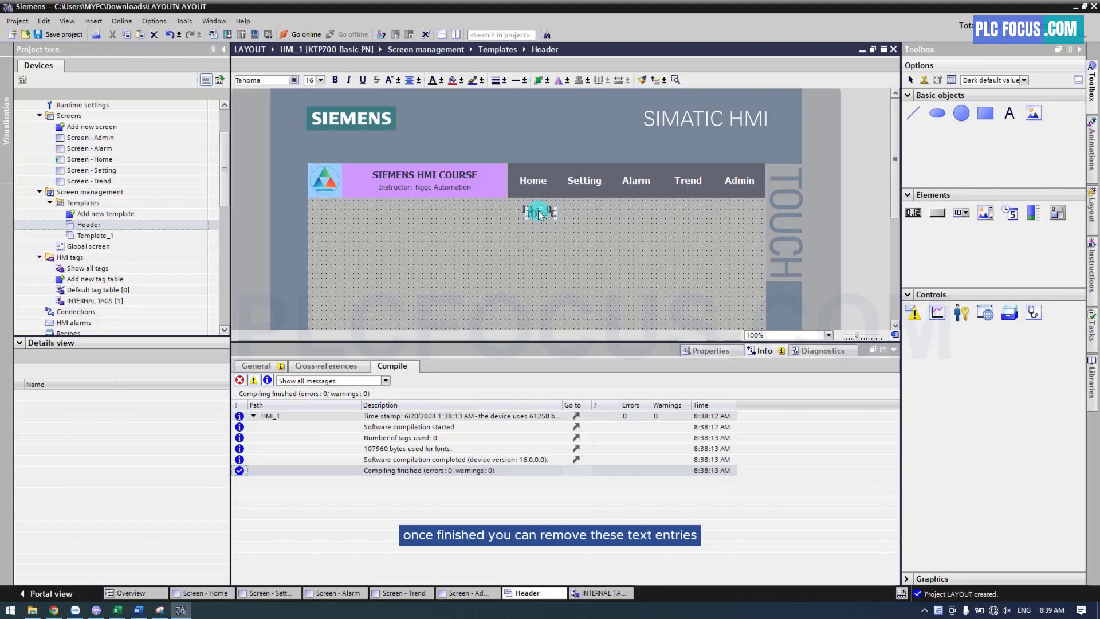
pyautogui.press('Right')
pyautogui.press('Right')
pyautogui.press('Right')
pyautogui.press('Right')
pyautogui.press('Right')
pyautogui.press('Right')
pyautogui.press('Right')
pyautogui.press('Right')
pyautogui.press('Right')
pyautogui.press('Right')
pyautogui.press('Right')
pyautogui.press('Right')
pyautogui.press('Right')
pyautogui.press('Right')
pyautogui.press('Right')
pyautogui.press('Right')
pyautogui.press('Right')
pyautogui.press('Right')
pyautogui.press('Right')
pyautogui.press('Right')
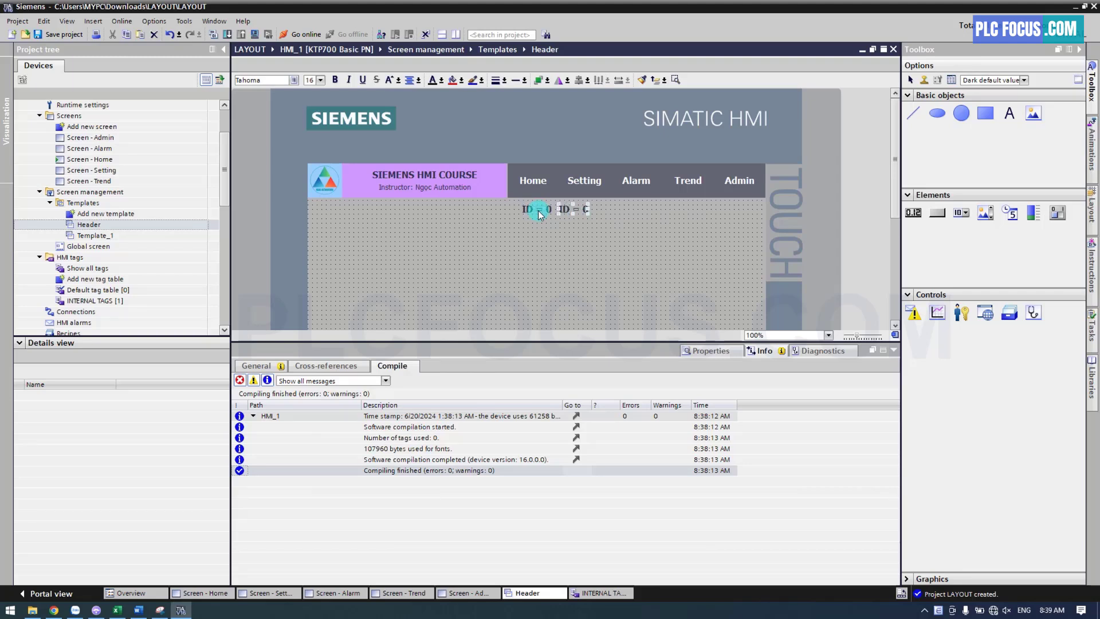
pyautogui.doubleClick(582, 213)
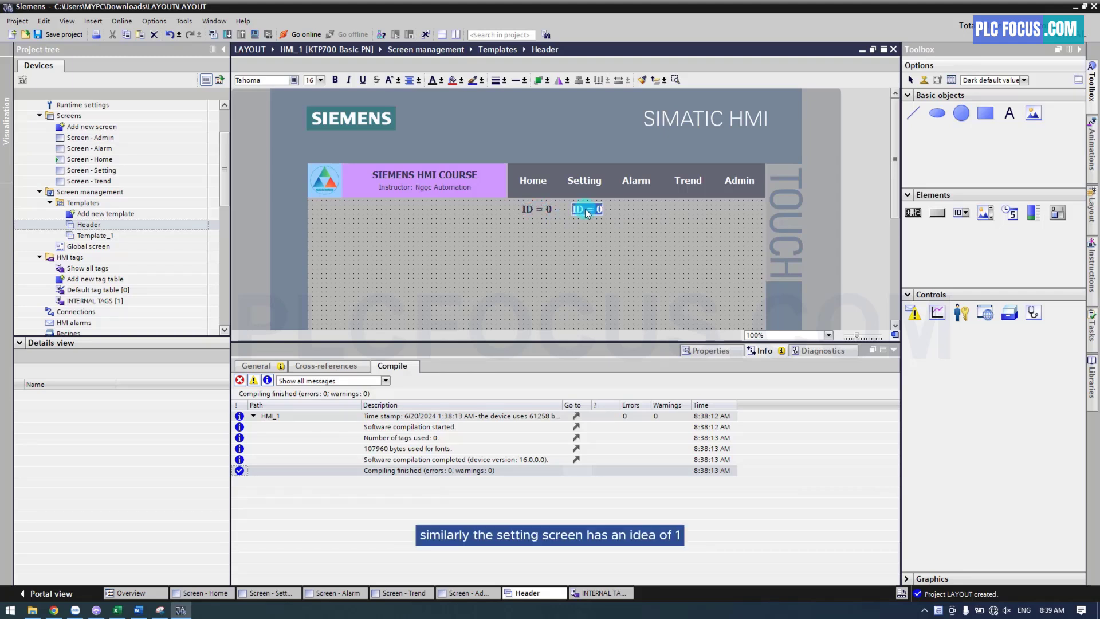
pyautogui.click(596, 223)
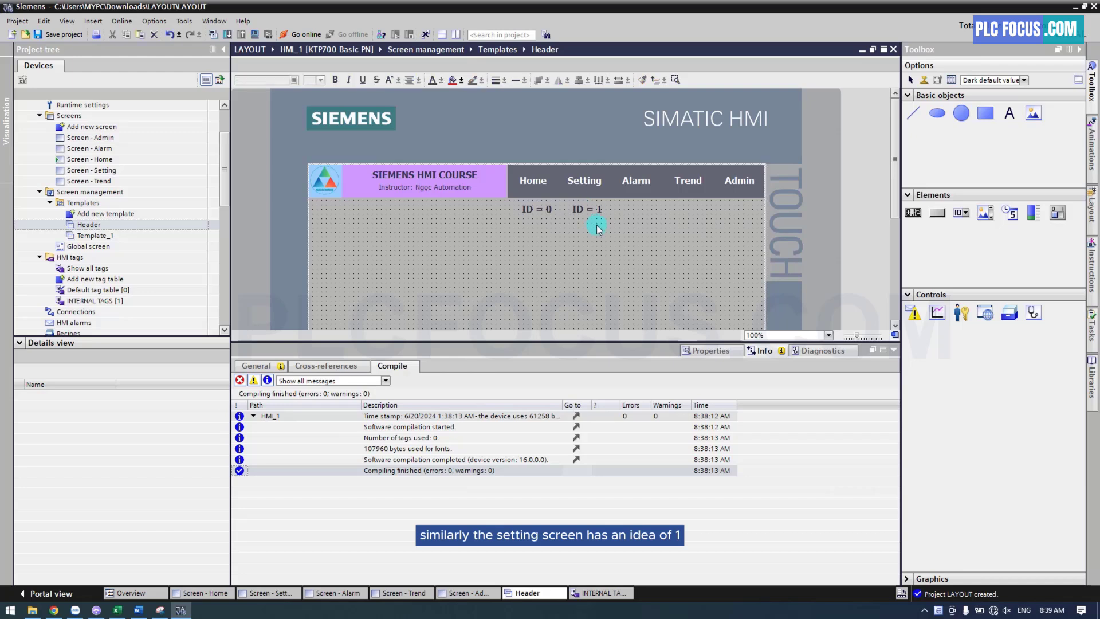
# Paste further ID labels below the Alarm, Trend and Admin buttons, reading "ID = 2", "ID = 3" and "ID = 4"
pyautogui.hotkey('ctrl', 'v')
pyautogui.doubleClick(640, 212)
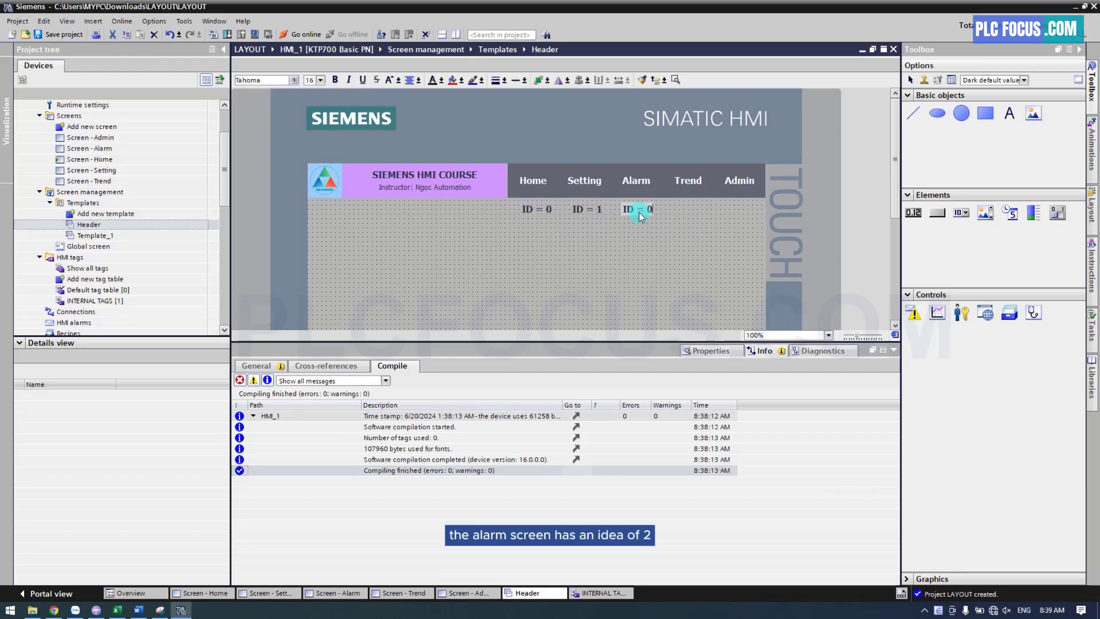
pyautogui.click(690, 222)
pyautogui.hotkey('ctrl', 'v')
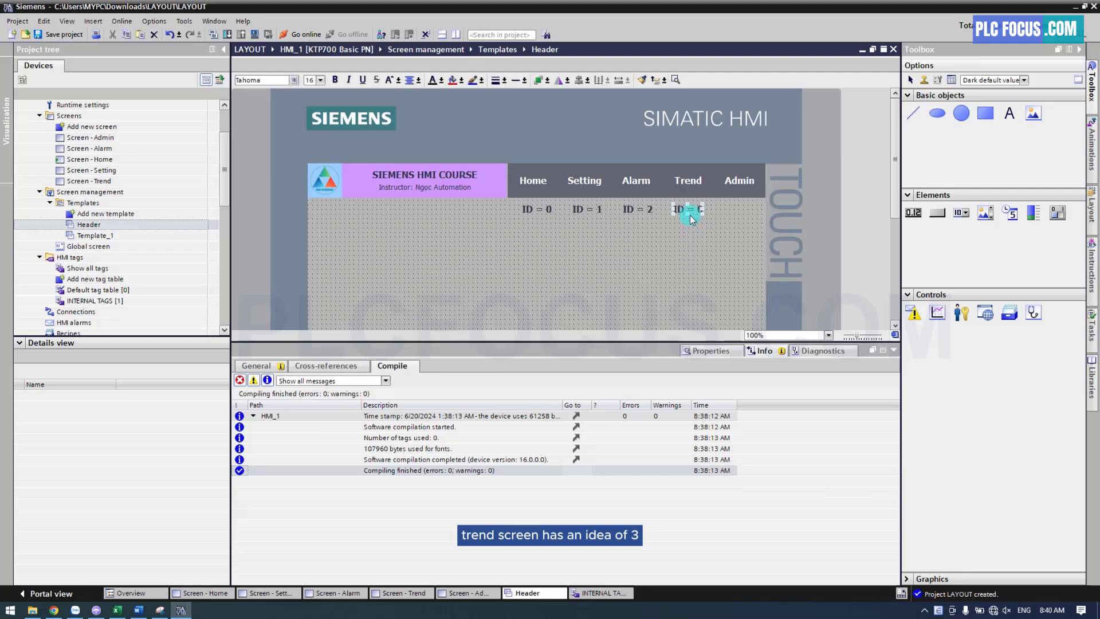
pyautogui.doubleClick(691, 211)
pyautogui.write('3')
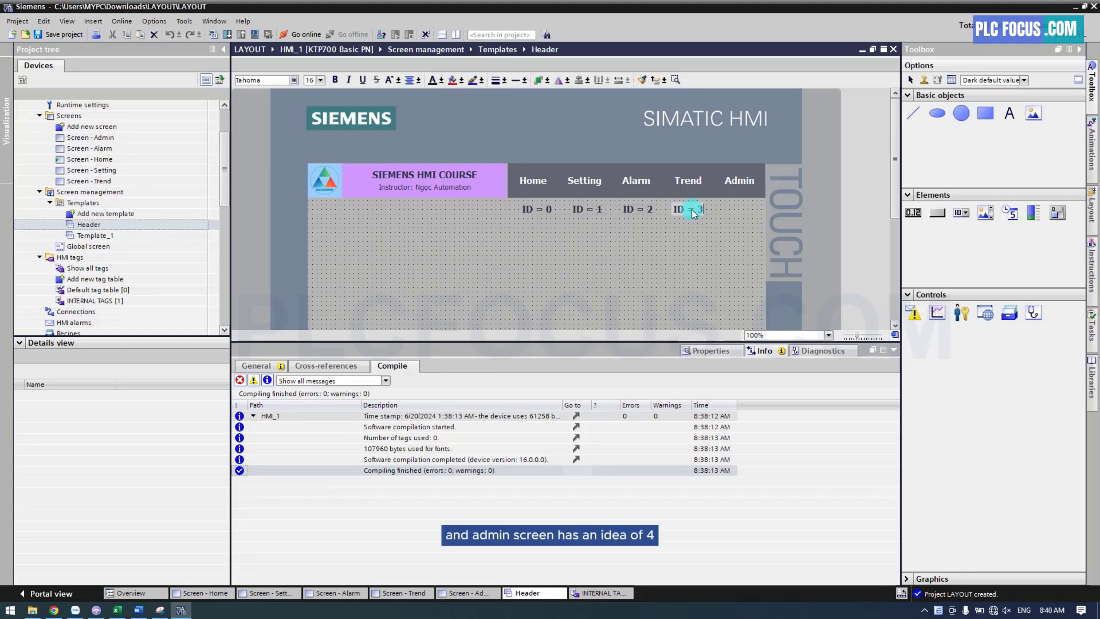
pyautogui.click(732, 222)
pyautogui.hotkey('ctrl', 'v')
pyautogui.doubleClick(742, 212)
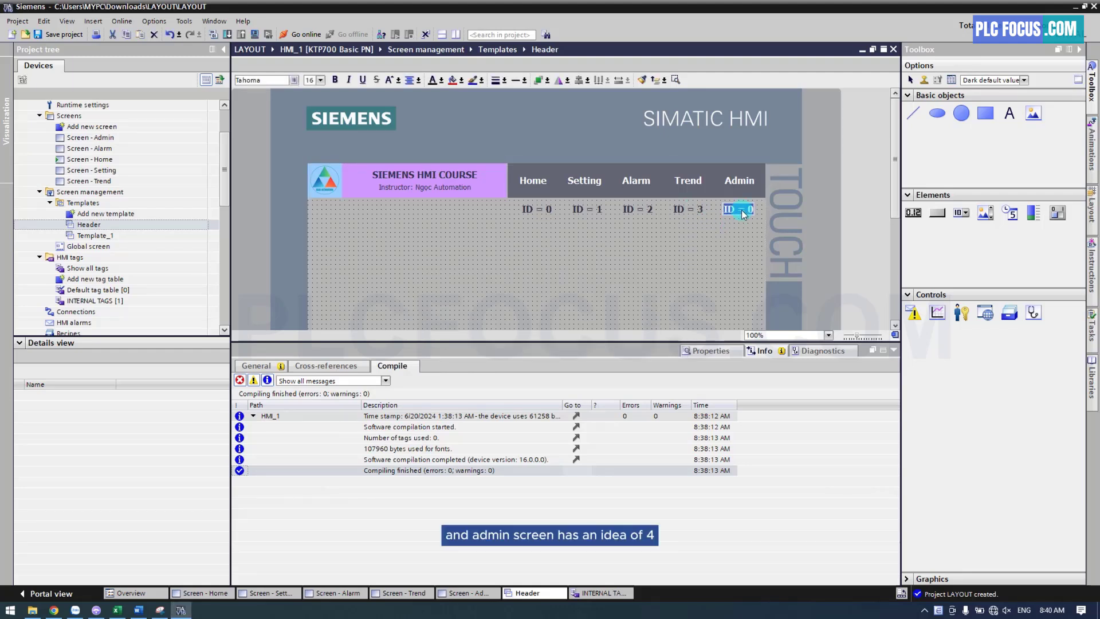
pyautogui.write('4')
pyautogui.click(723, 243)
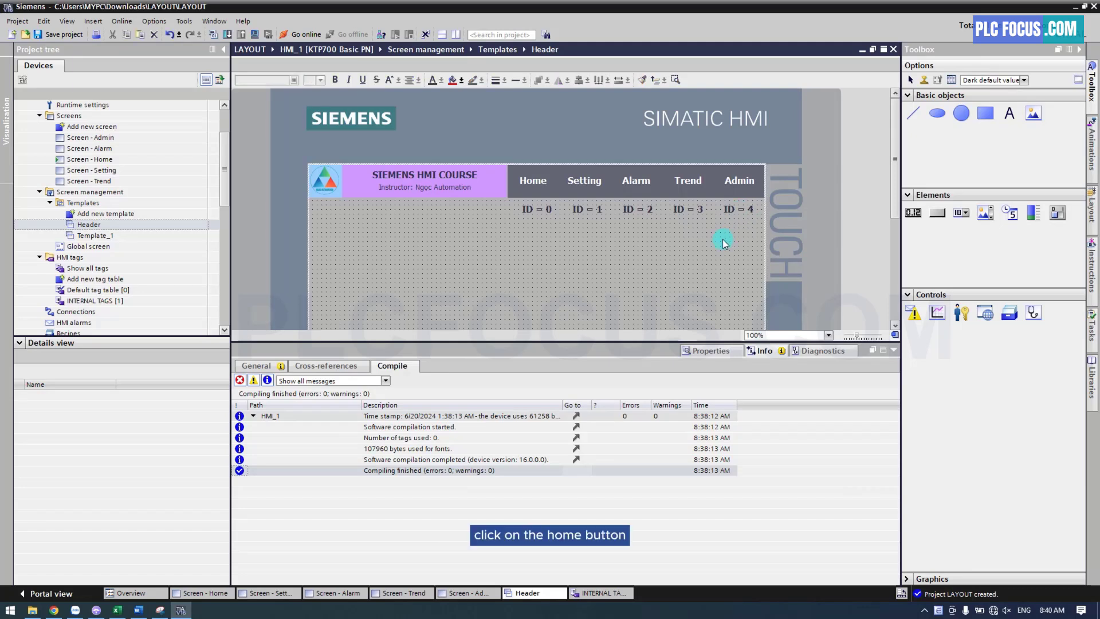
# Add a SetTag function to the Press event of the Home button in the Header template
pyautogui.click(533, 182)
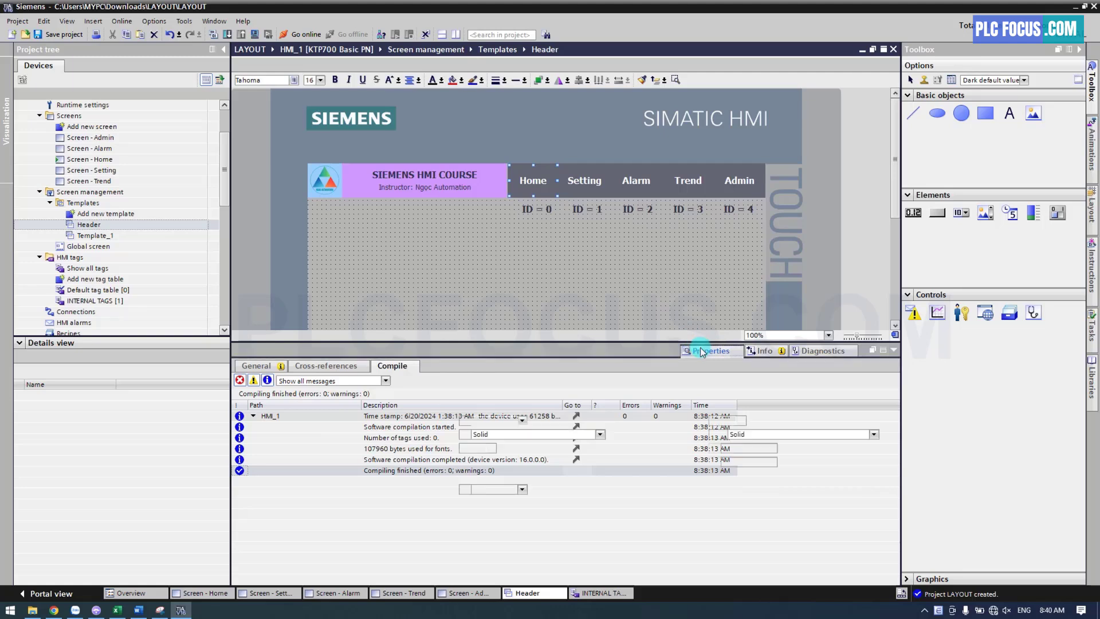
pyautogui.click(706, 350)
pyautogui.click(373, 366)
pyautogui.click(261, 409)
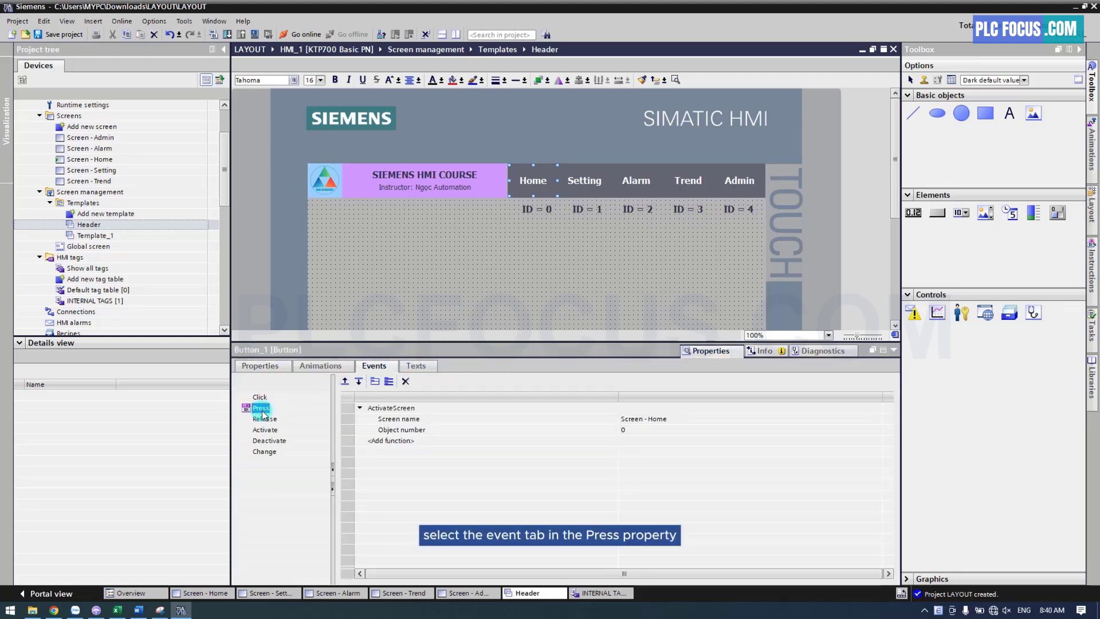
pyautogui.click(385, 441)
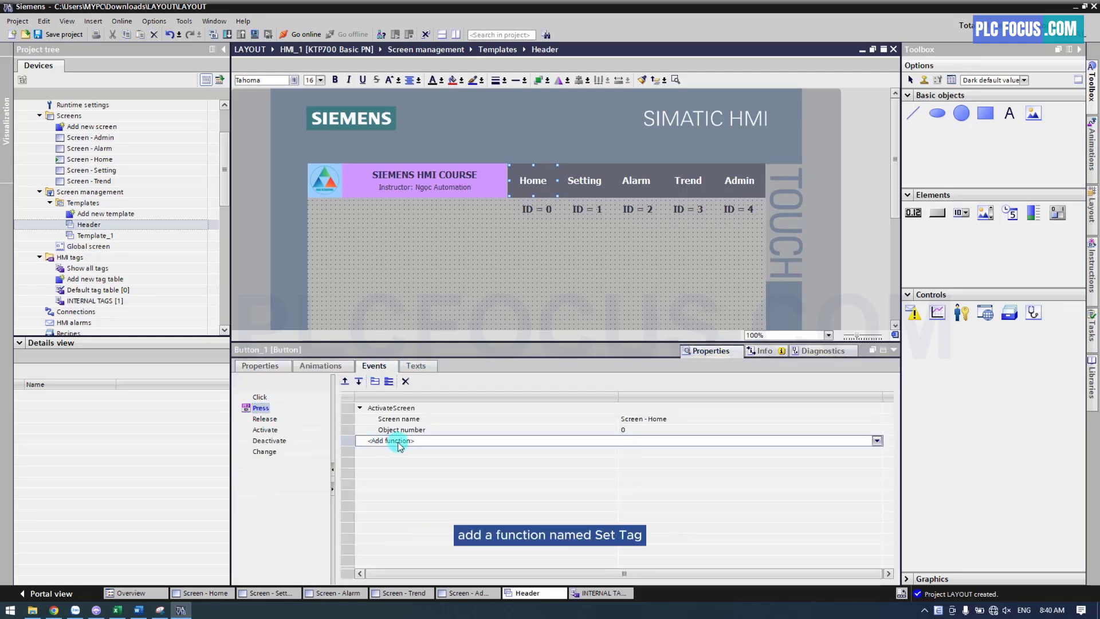
pyautogui.click(392, 443)
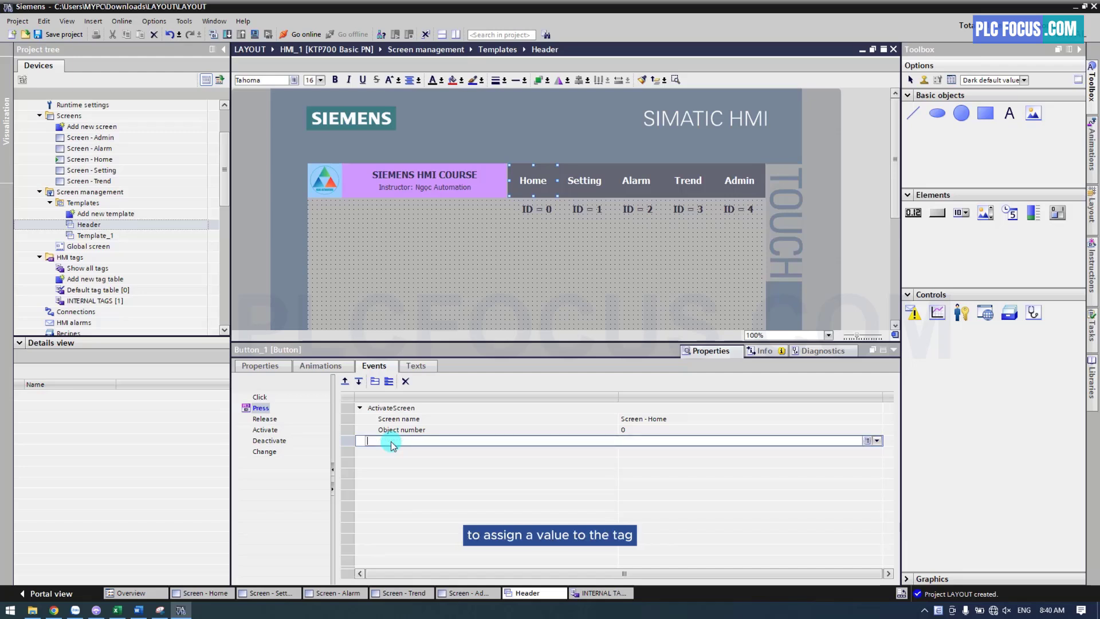
pyautogui.write('sett')
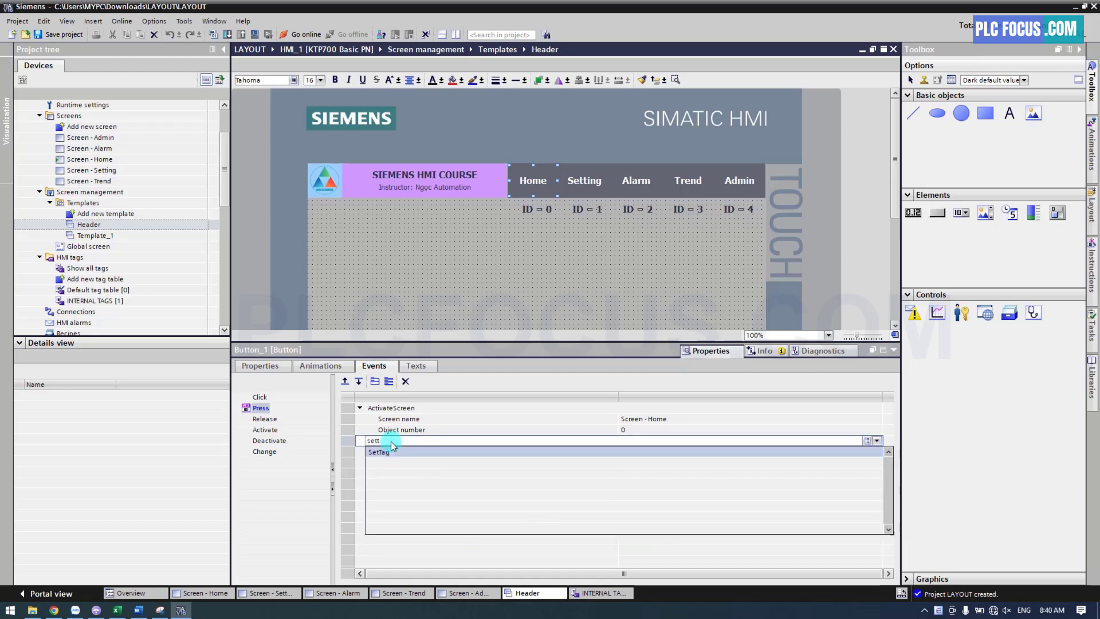
pyautogui.click(391, 453)
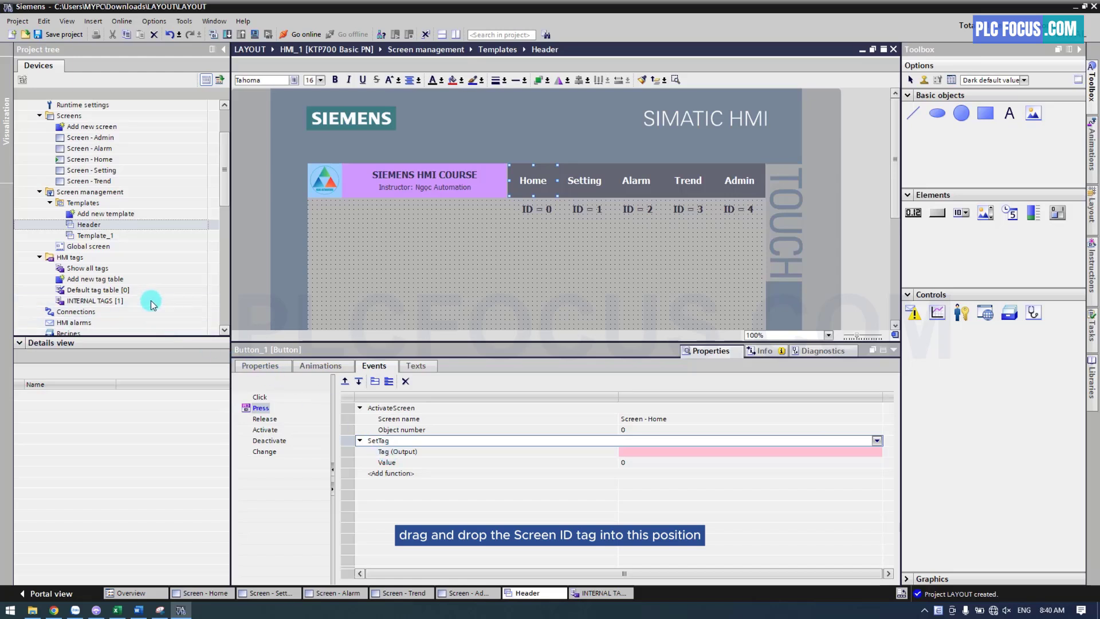
# Assign Screen_ID as the output tag of the Home button's SetTag function, with value 0
pyautogui.click(91, 300)
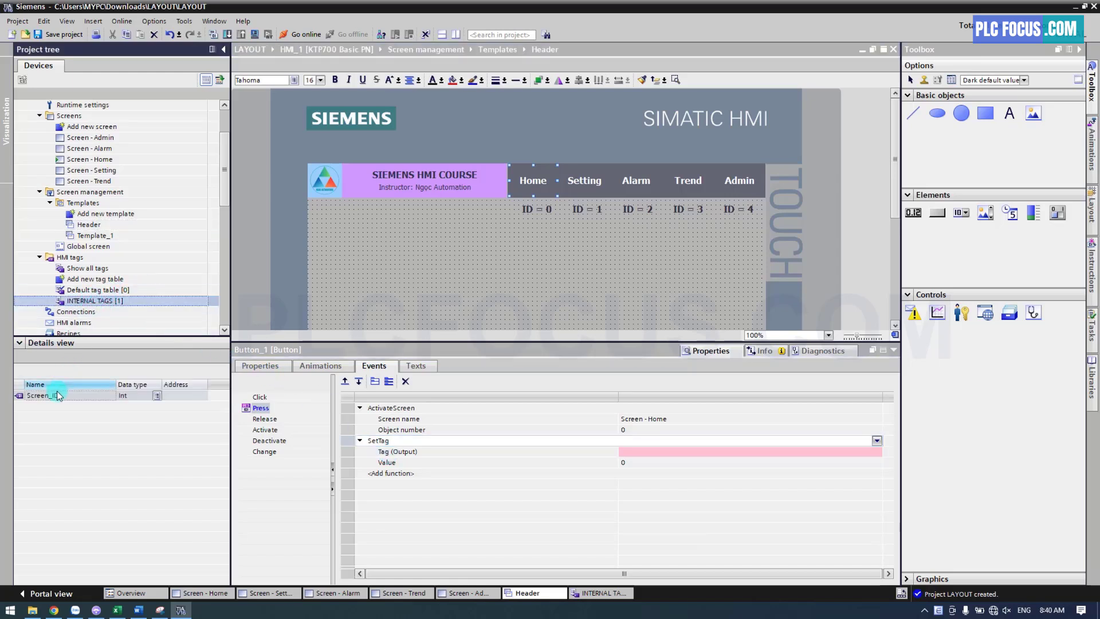
pyautogui.moveTo(57, 395); pyautogui.dragTo(633, 455)
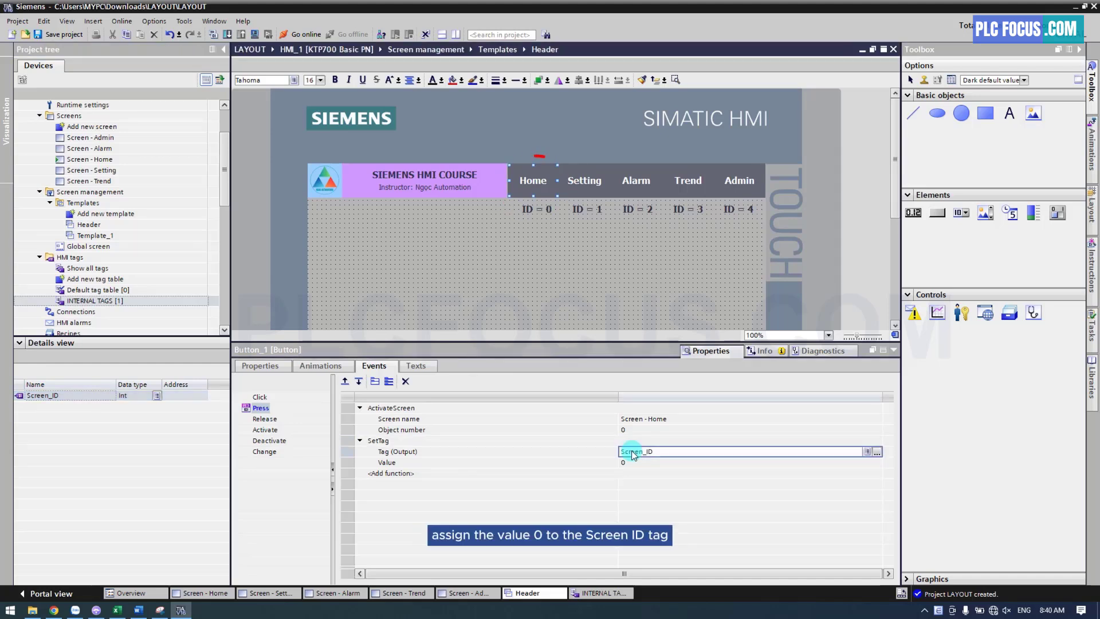
pyautogui.click(629, 463)
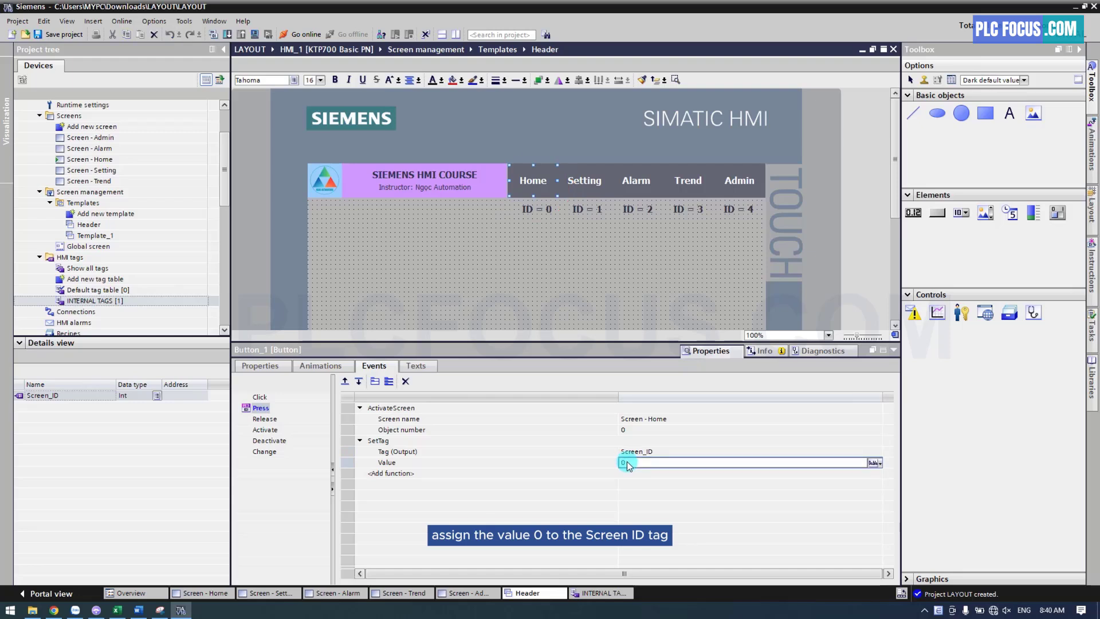
pyautogui.press('Return')
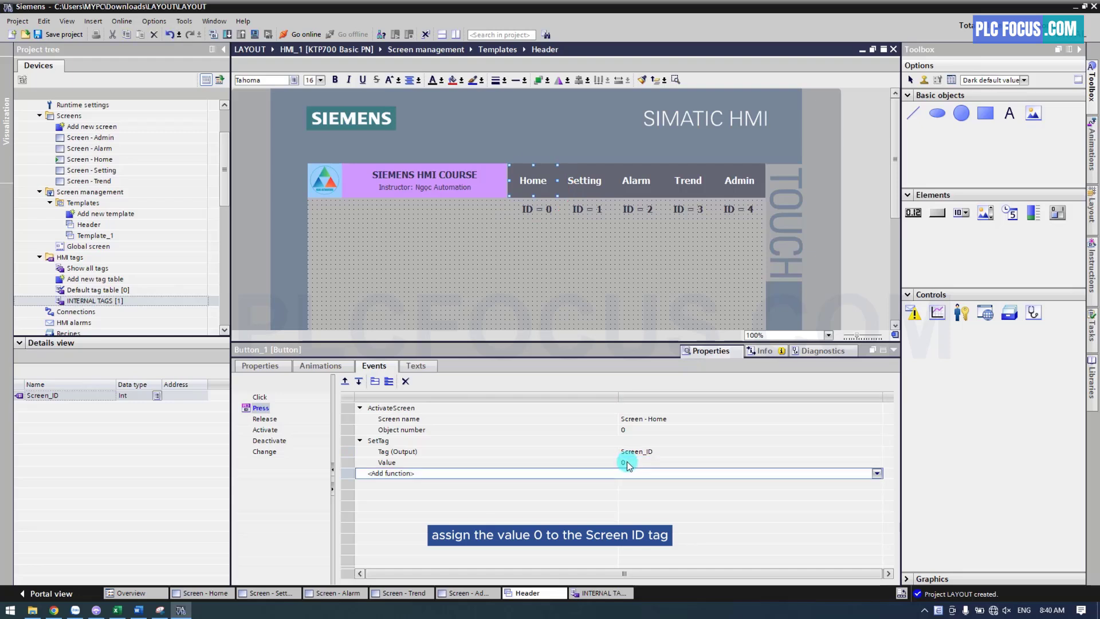
# Add a SetTag function to the Setting button's Press event, with Screen_ID as output tag and value 1
pyautogui.click(592, 181)
pyautogui.click(379, 441)
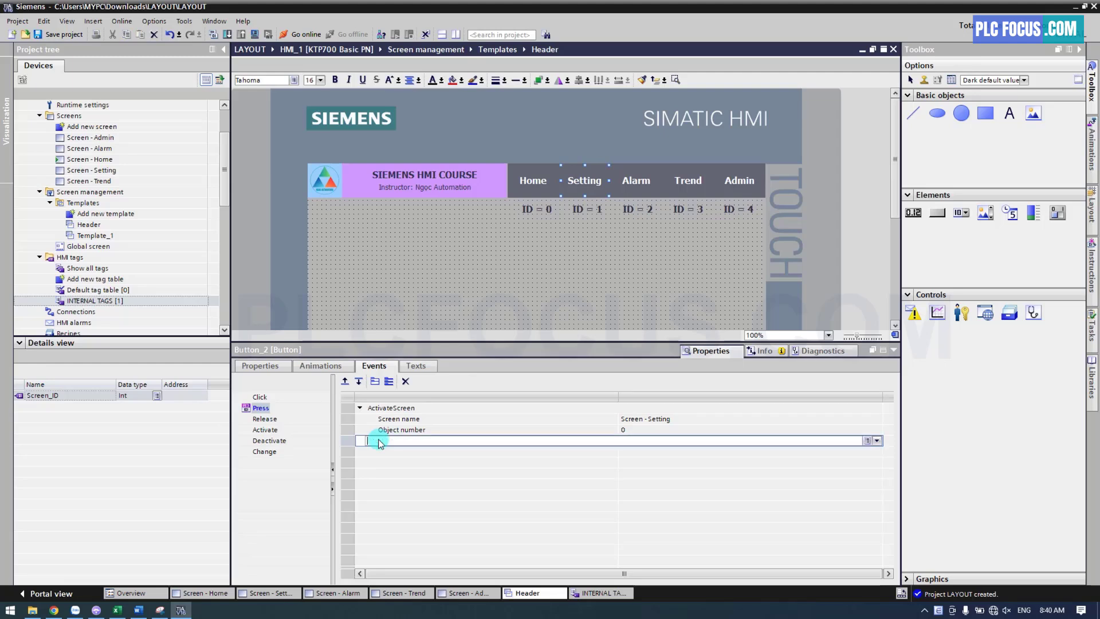
pyautogui.write('sett')
pyautogui.click(379, 452)
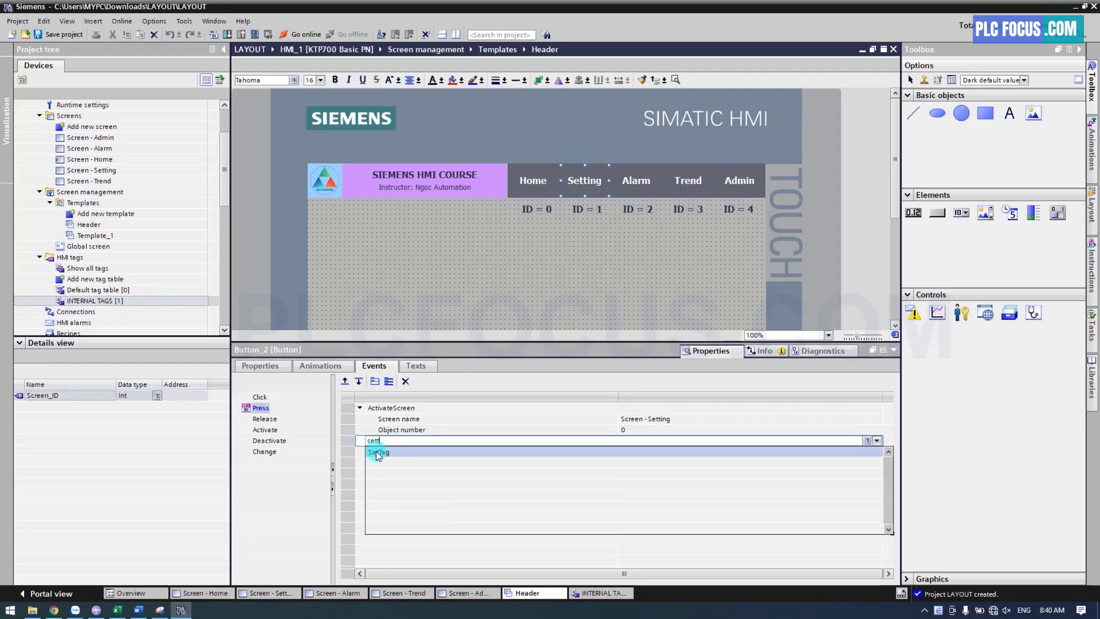
pyautogui.click(50, 396)
pyautogui.moveTo(52, 396); pyautogui.dragTo(627, 452)
pyautogui.click(623, 462)
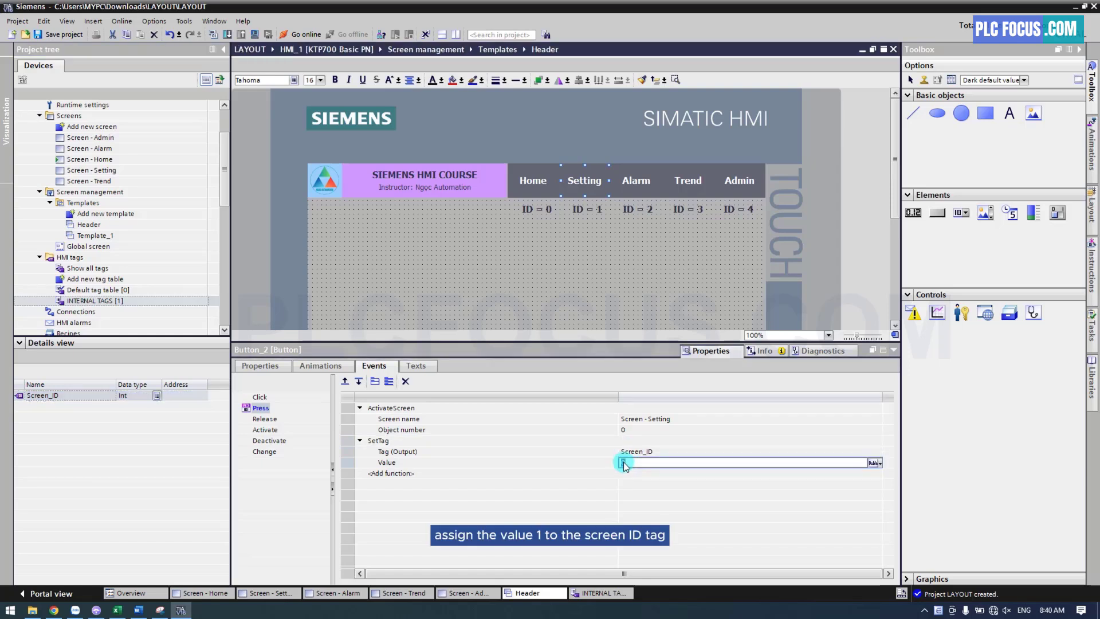
pyautogui.write('1')
pyautogui.press('Return')
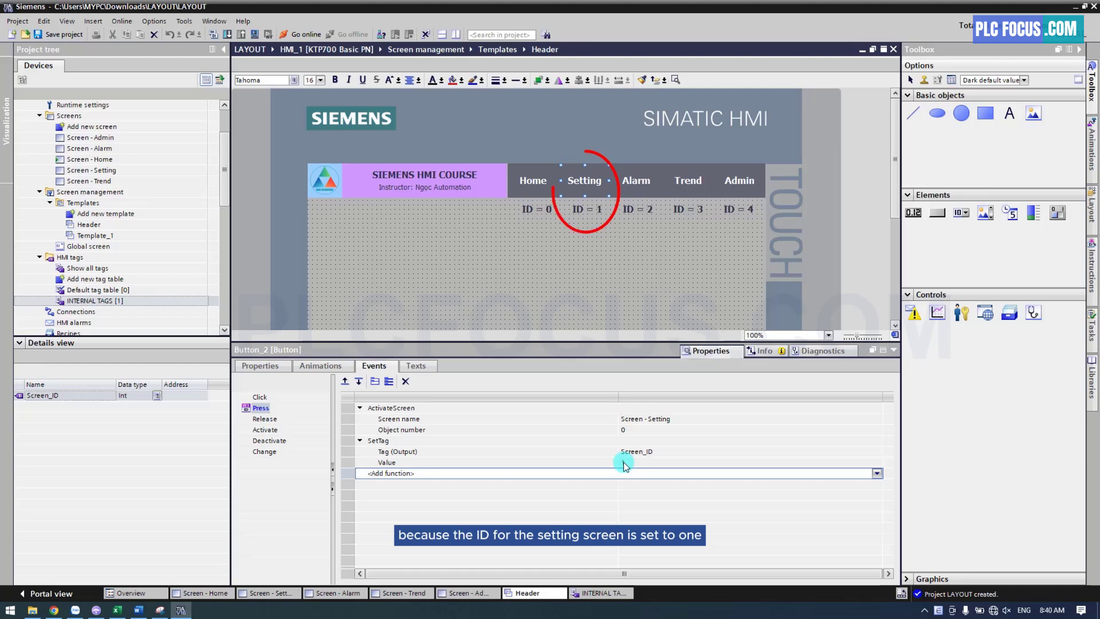
# Add a SetTag function to the Alarm button's Press event that writes value 2 to the Screen_ID tag
pyautogui.click(638, 182)
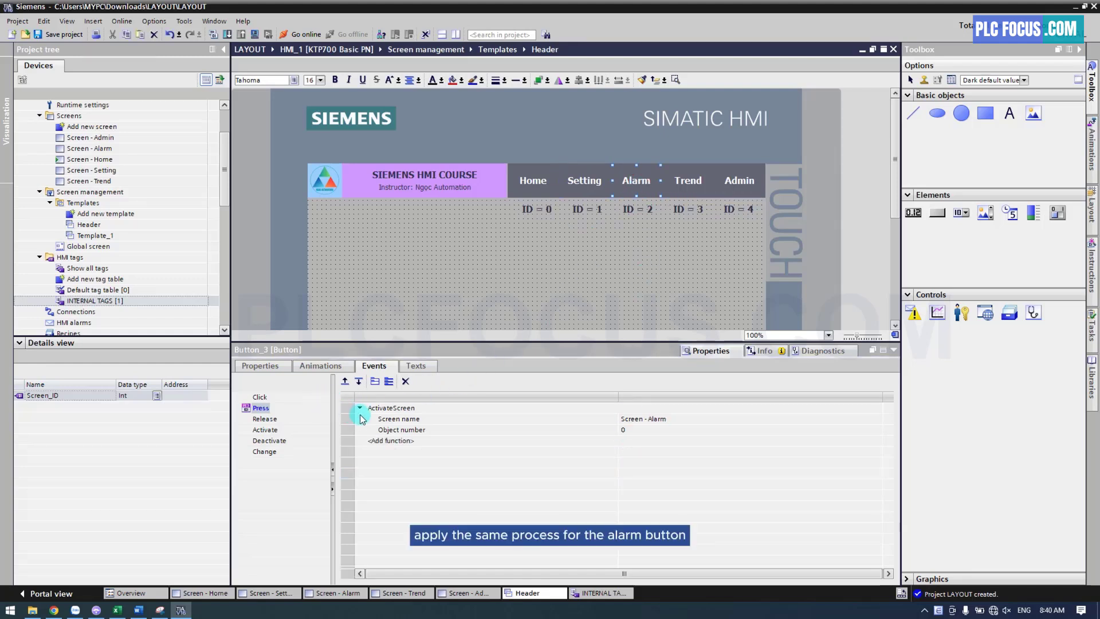
pyautogui.click(393, 440)
pyautogui.write('sett')
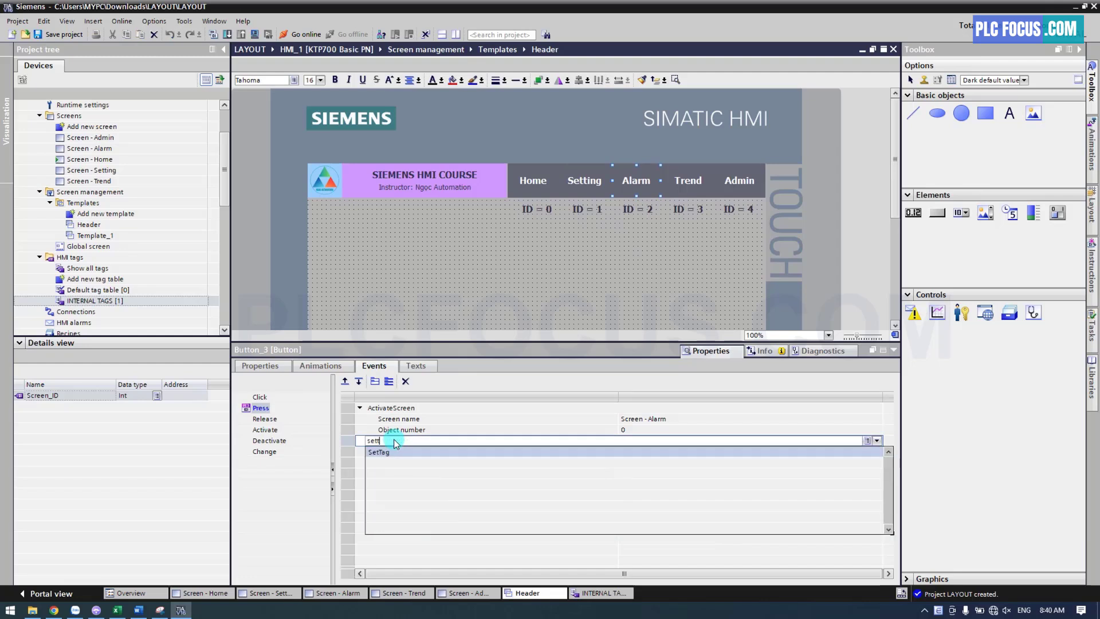
pyautogui.click(394, 451)
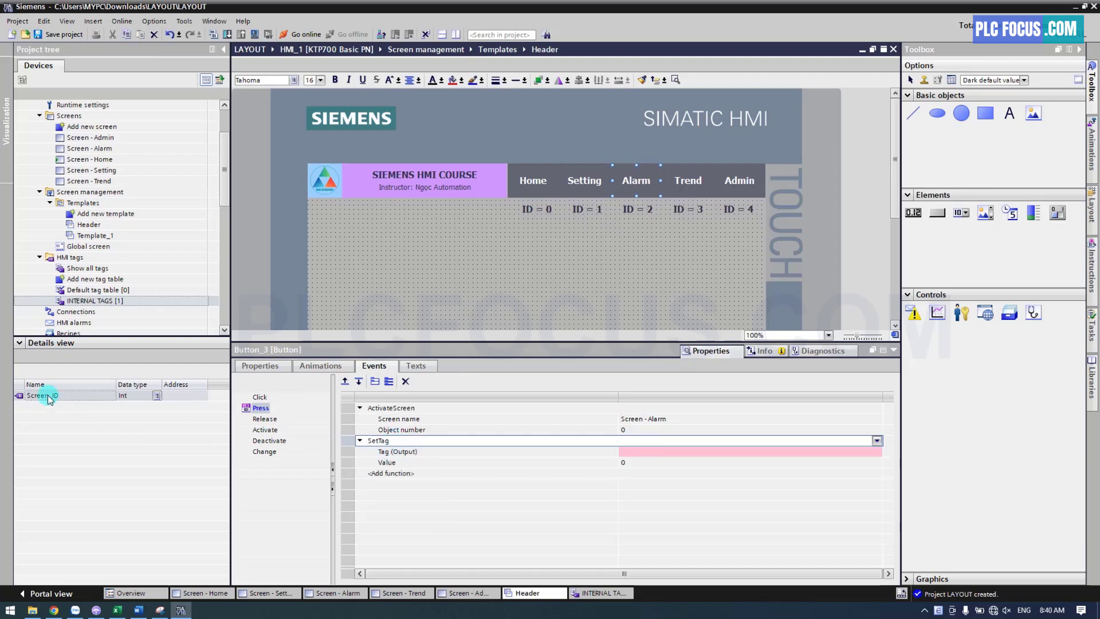
pyautogui.moveTo(43, 396); pyautogui.dragTo(628, 454)
pyautogui.click(636, 466)
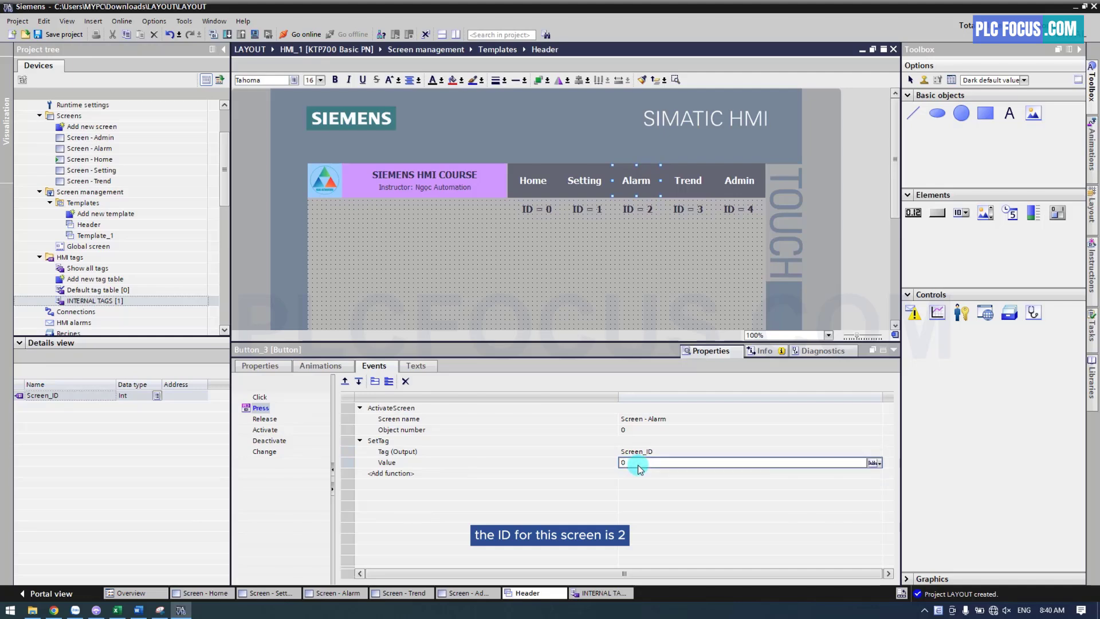
pyautogui.click(640, 471)
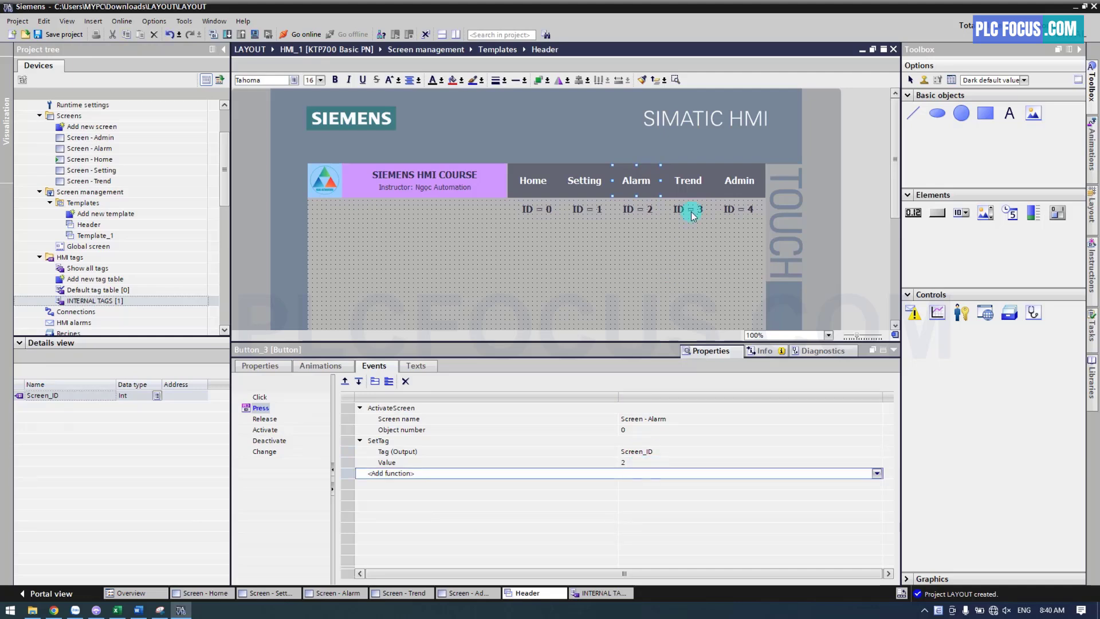
# Give the Trend button's Press event a SetTag function with output tag Screen_ID and value 3
pyautogui.click(697, 182)
pyautogui.click(394, 441)
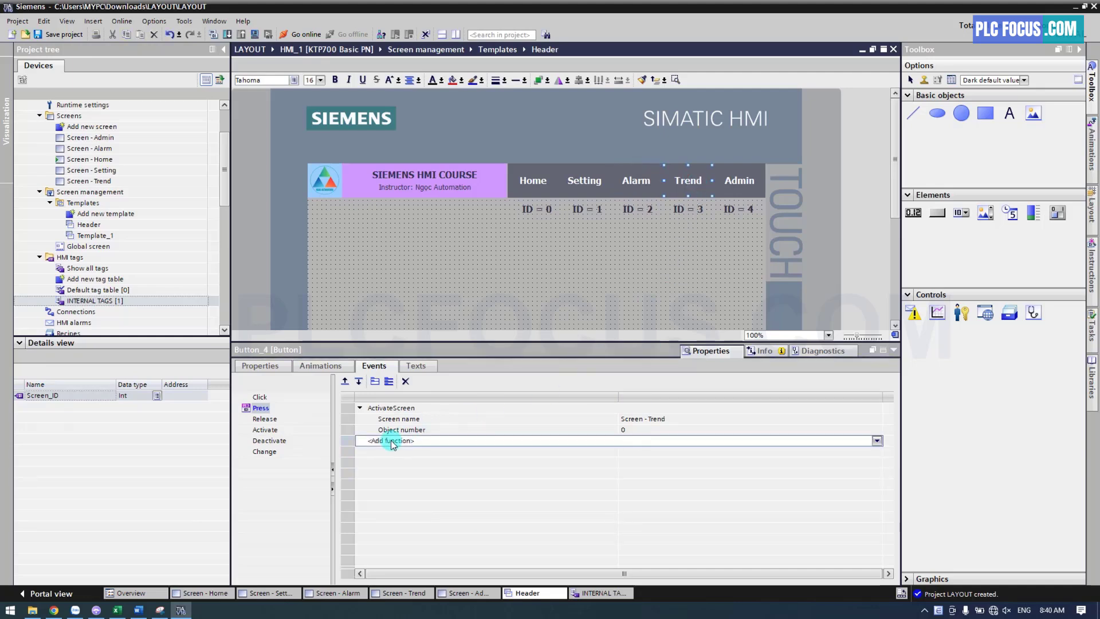
pyautogui.write('sett')
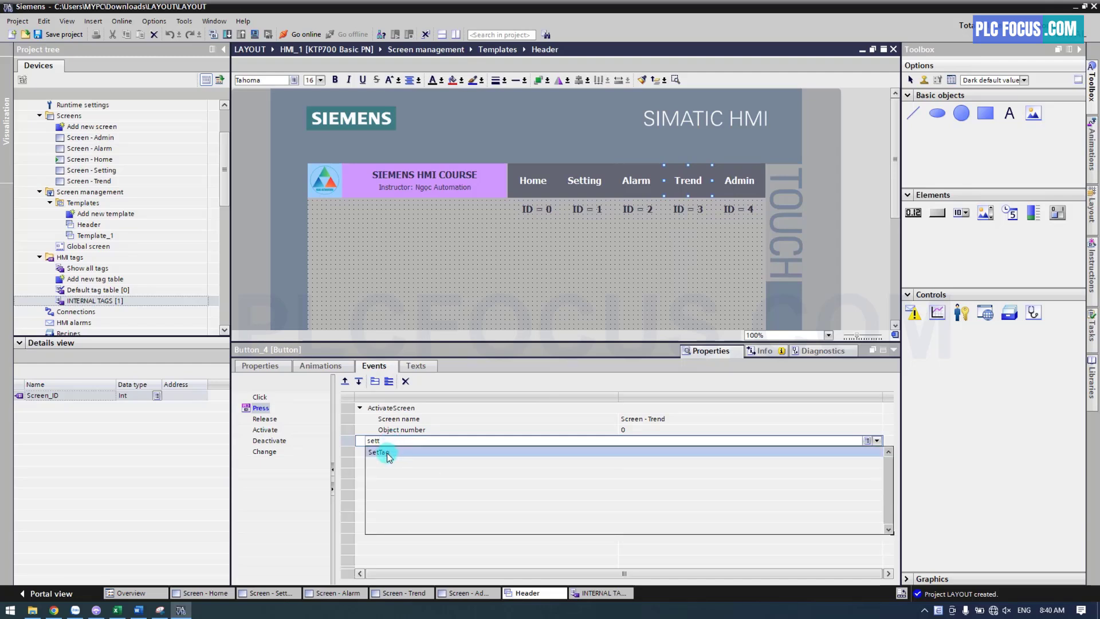
pyautogui.click(380, 452)
pyautogui.moveTo(86, 395); pyautogui.dragTo(635, 453)
pyautogui.click(632, 462)
pyautogui.write('3')
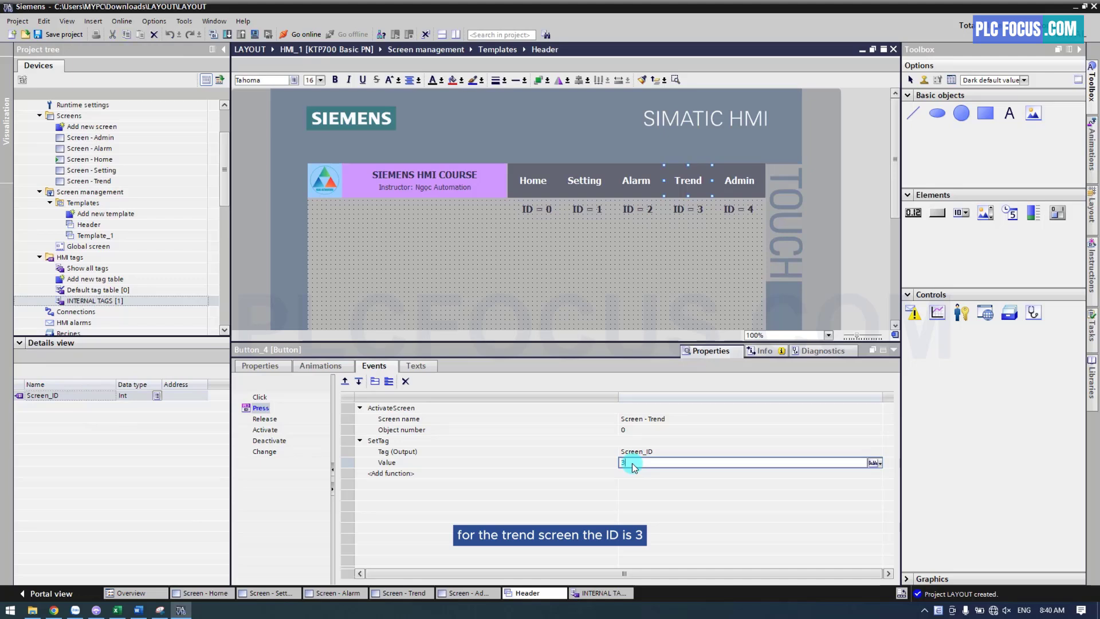
pyautogui.press('Return')
# Give the Admin button's Press event a SetTag function with output tag Screen_ID and value 4
pyautogui.click(739, 181)
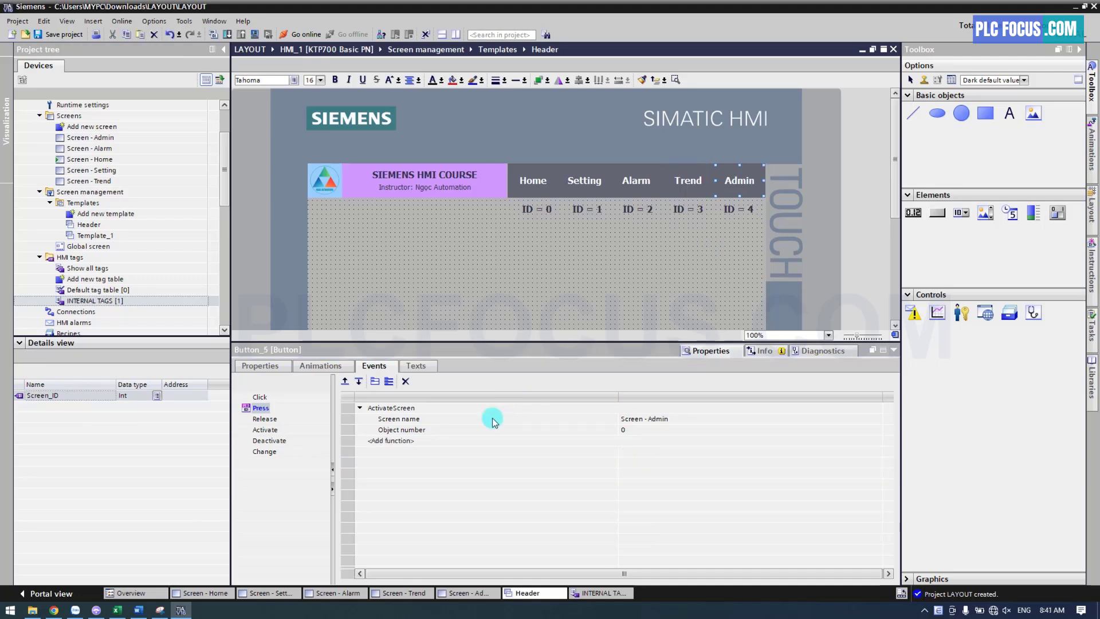
pyautogui.click(411, 441)
pyautogui.write('sett')
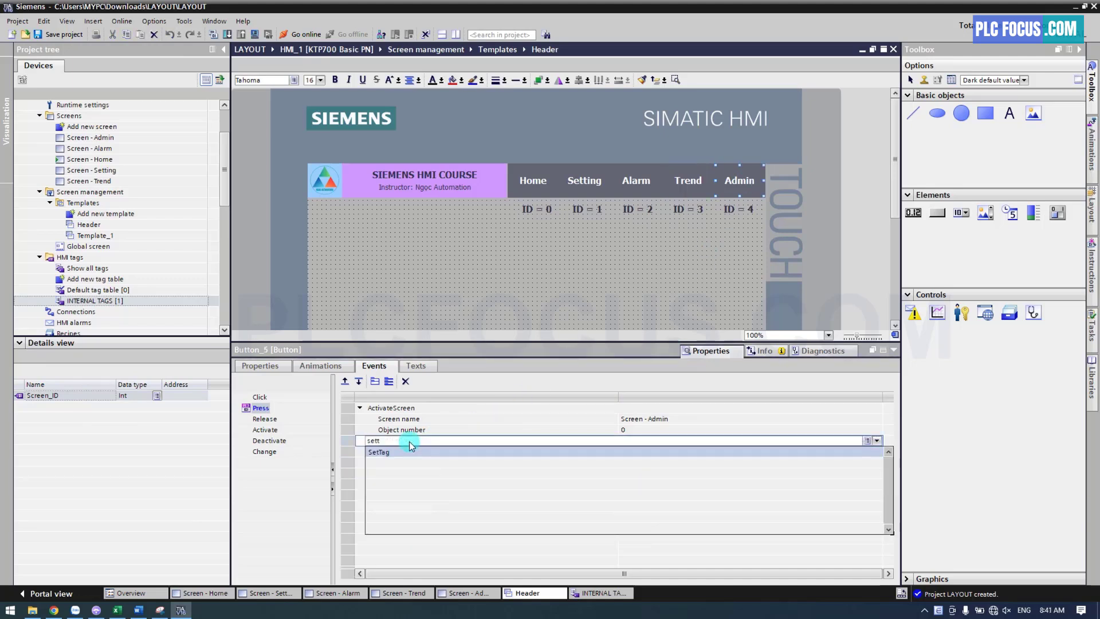
pyautogui.click(378, 453)
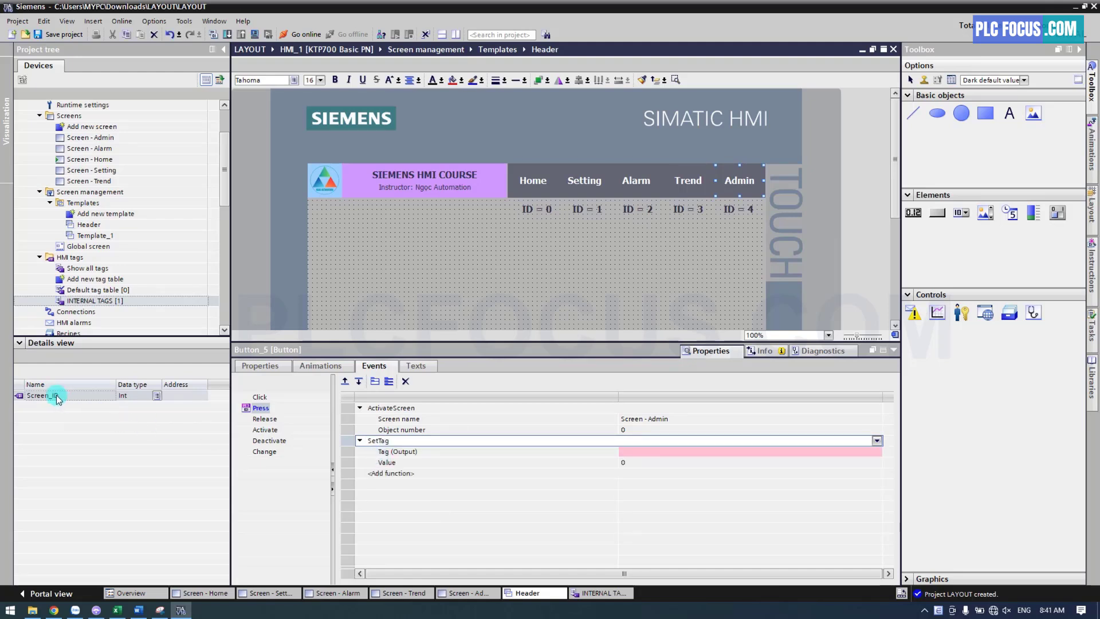
pyautogui.moveTo(56, 395); pyautogui.dragTo(631, 453)
pyautogui.click(628, 463)
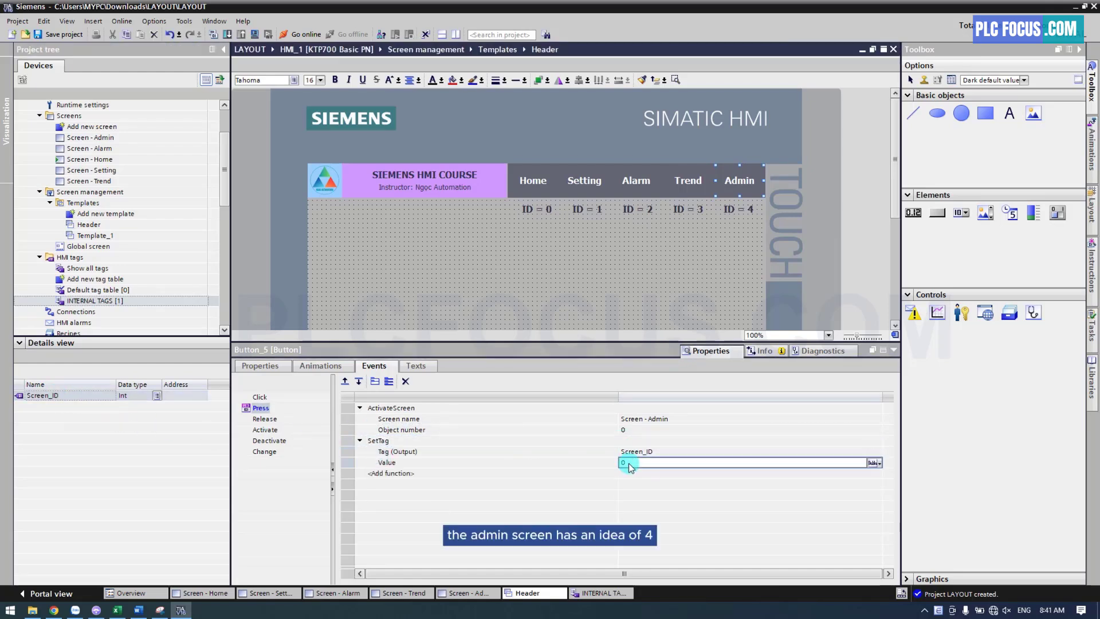
pyautogui.press('Return')
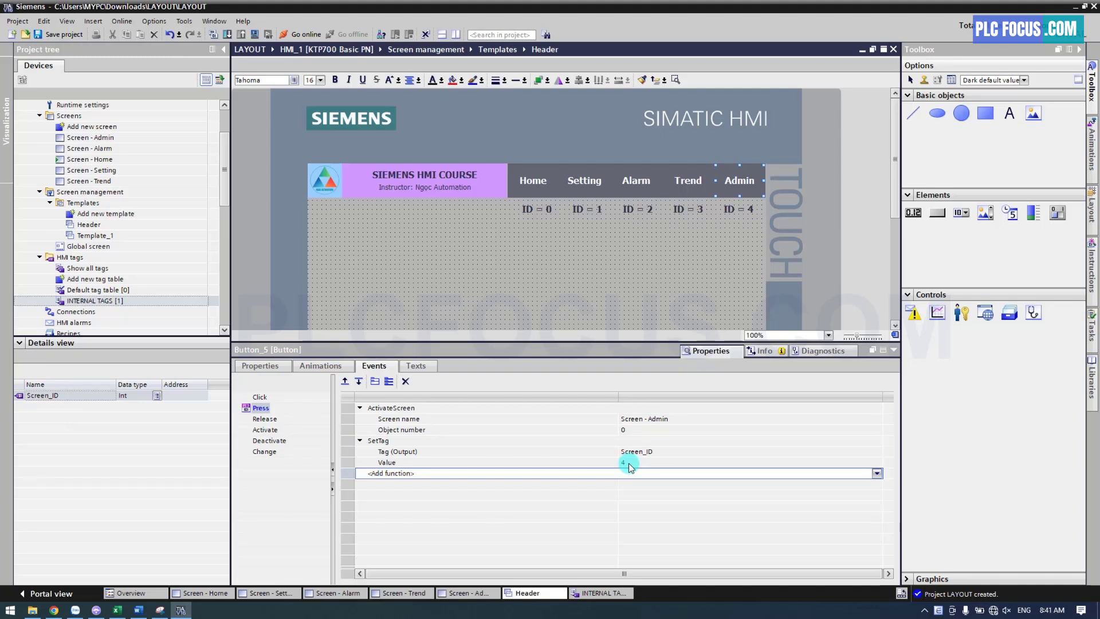
# Add an Appearance display animation to the Home button in the header
pyautogui.click(543, 192)
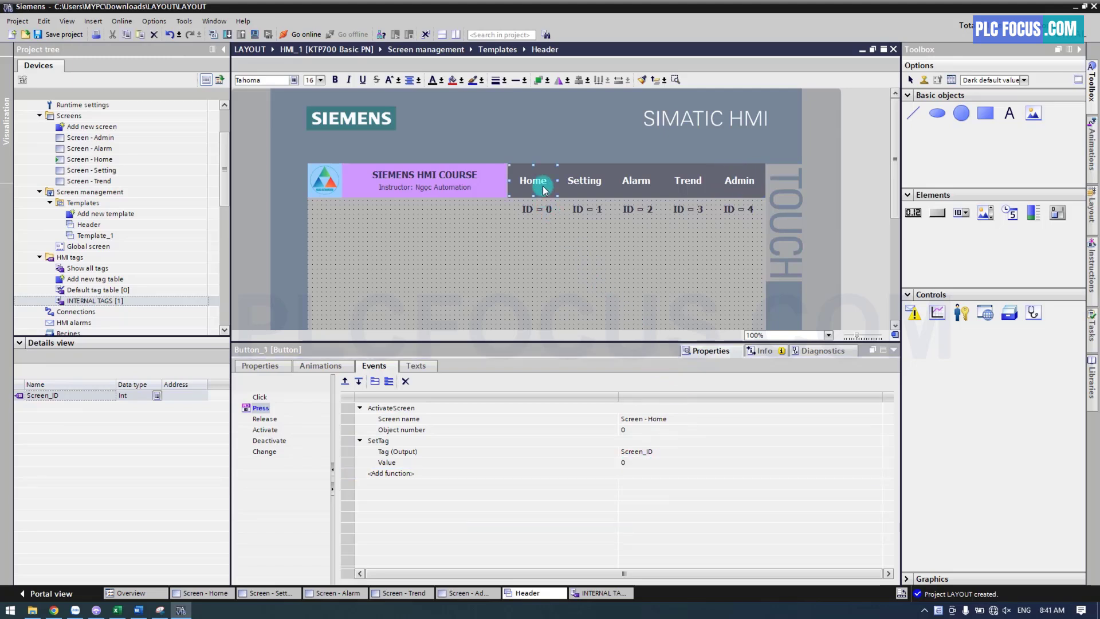
pyautogui.click(335, 365)
pyautogui.click(238, 419)
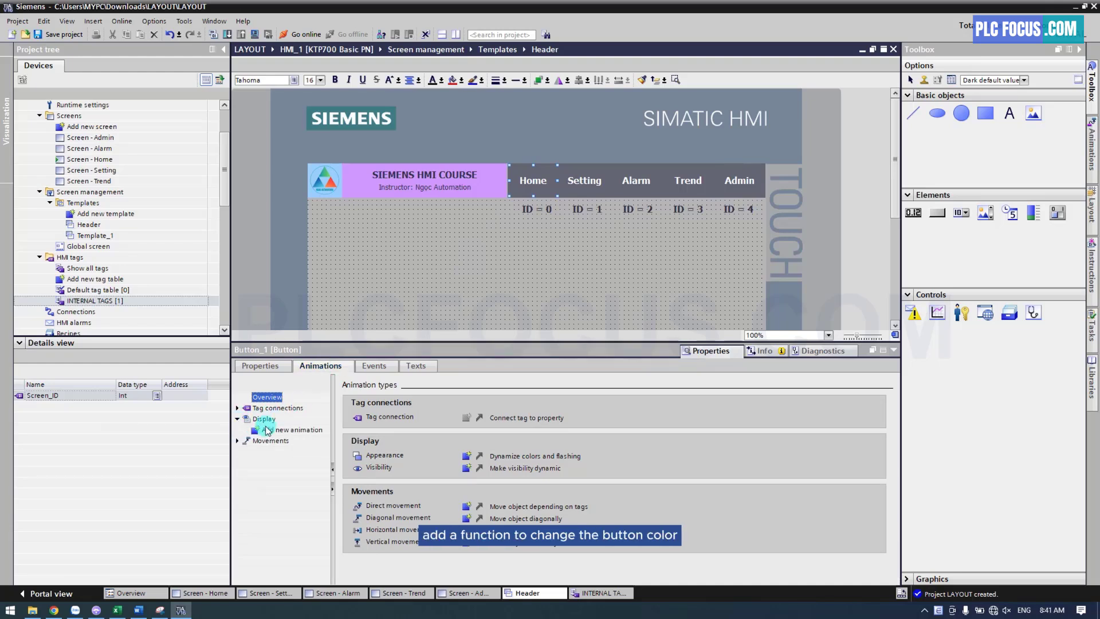
pyautogui.click(266, 430)
pyautogui.click(467, 418)
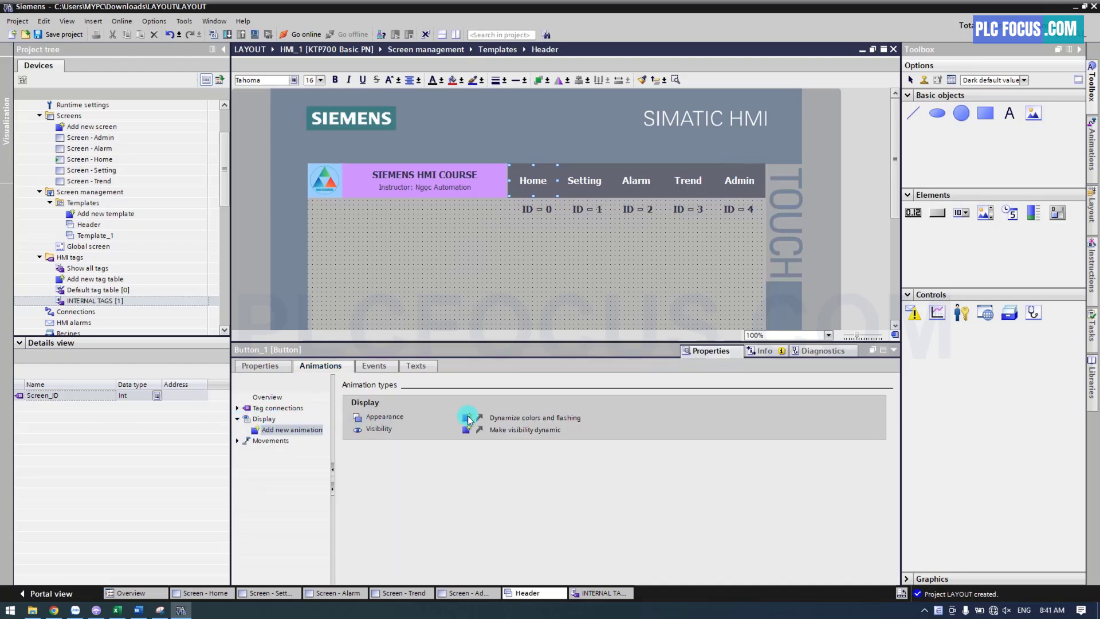
# Set the Home button's appearance for range 0 to green background 0, 255, 0 and assign Screen_ID as its tag
pyautogui.click(384, 477)
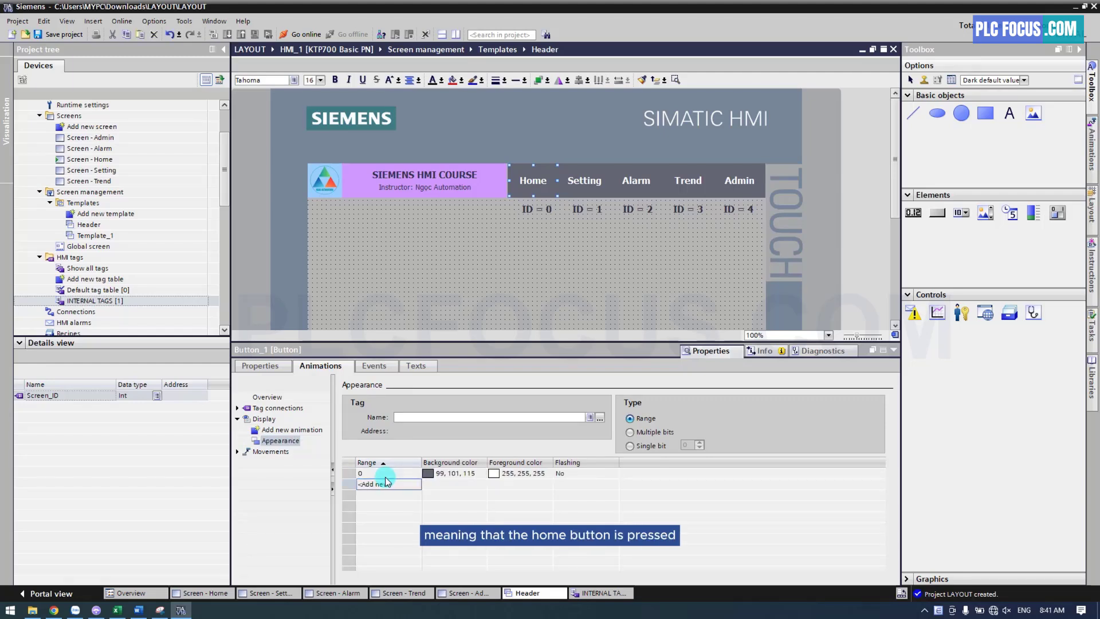
pyautogui.click(483, 480)
pyautogui.click(482, 474)
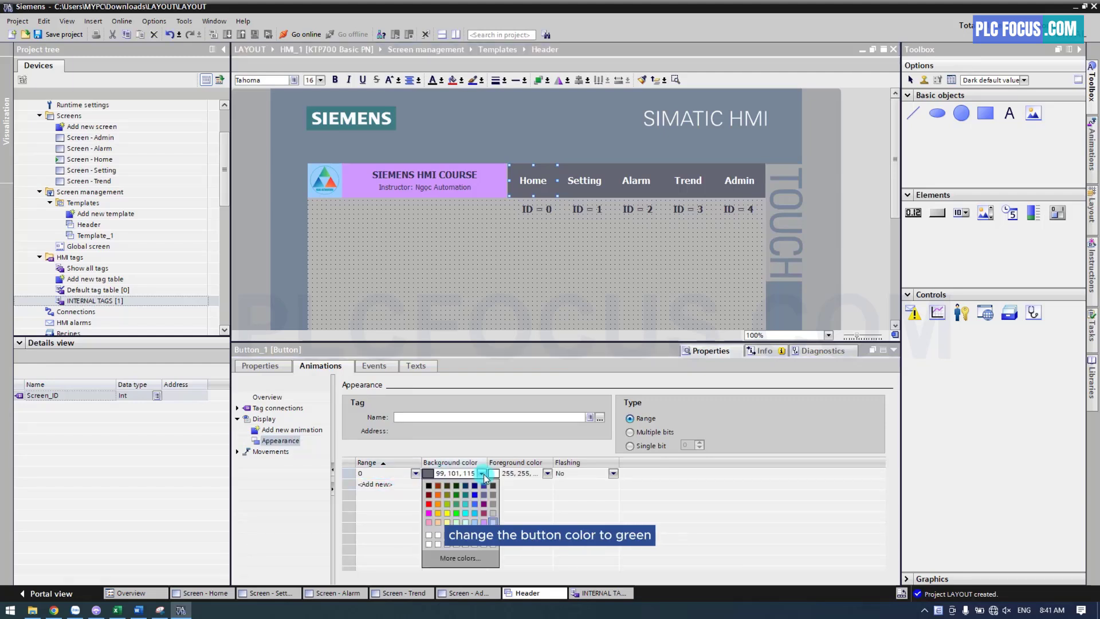
pyautogui.click(459, 513)
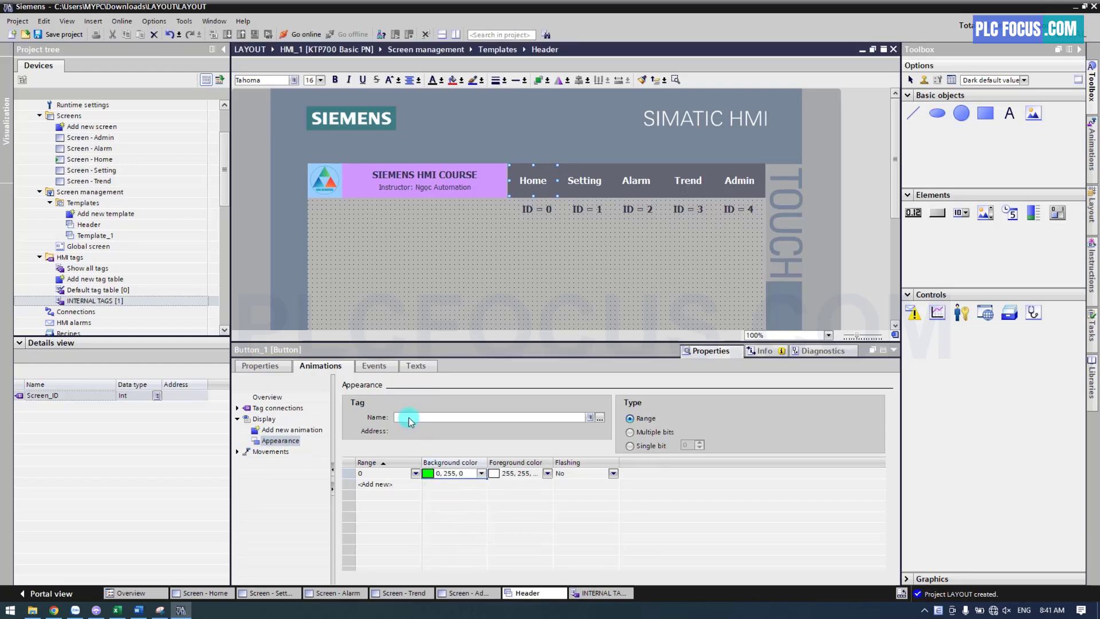
pyautogui.click(112, 301)
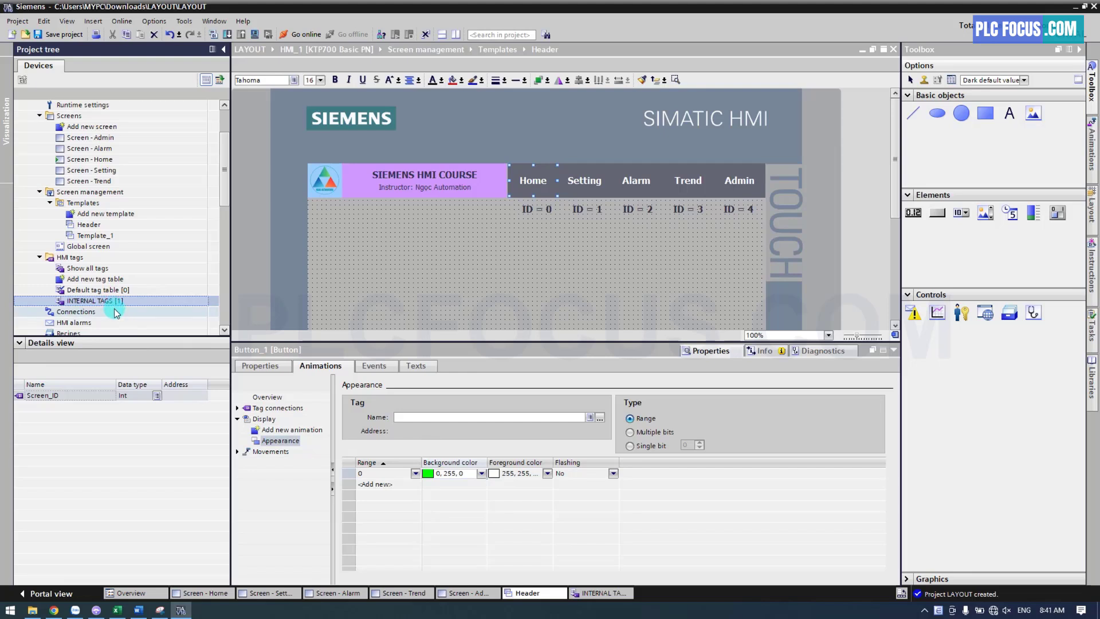
pyautogui.click(40, 396)
pyautogui.moveTo(408, 421); pyautogui.dragTo(408, 422)
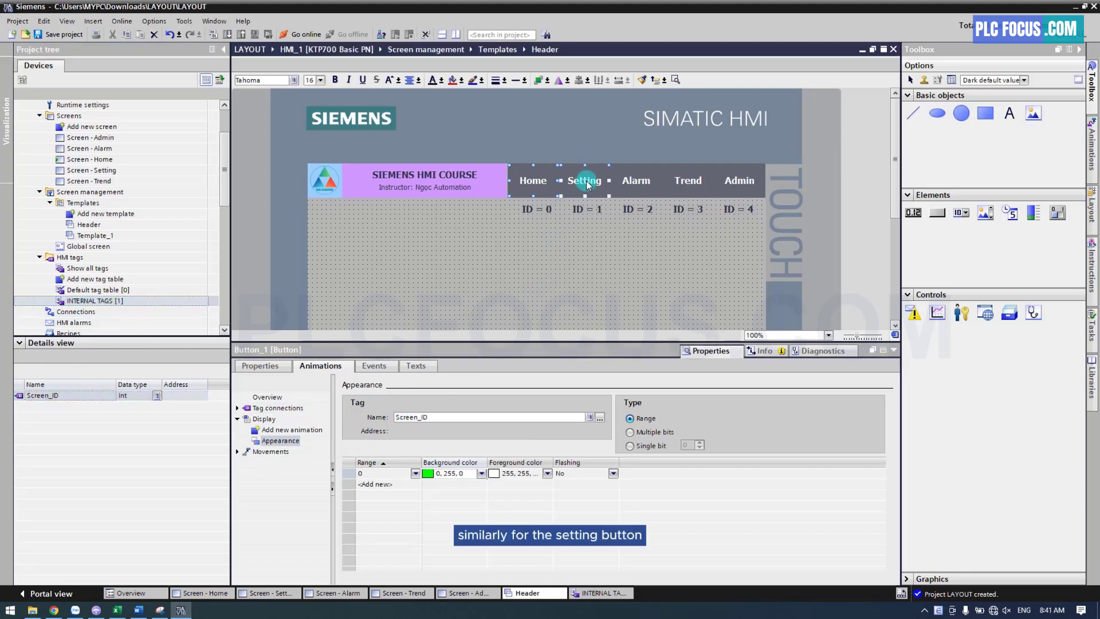
# Add an Appearance animation to the Setting button with tag Screen_ID, range 1 and green background 0, 255, 0
pyautogui.click(587, 184)
pyautogui.click(280, 429)
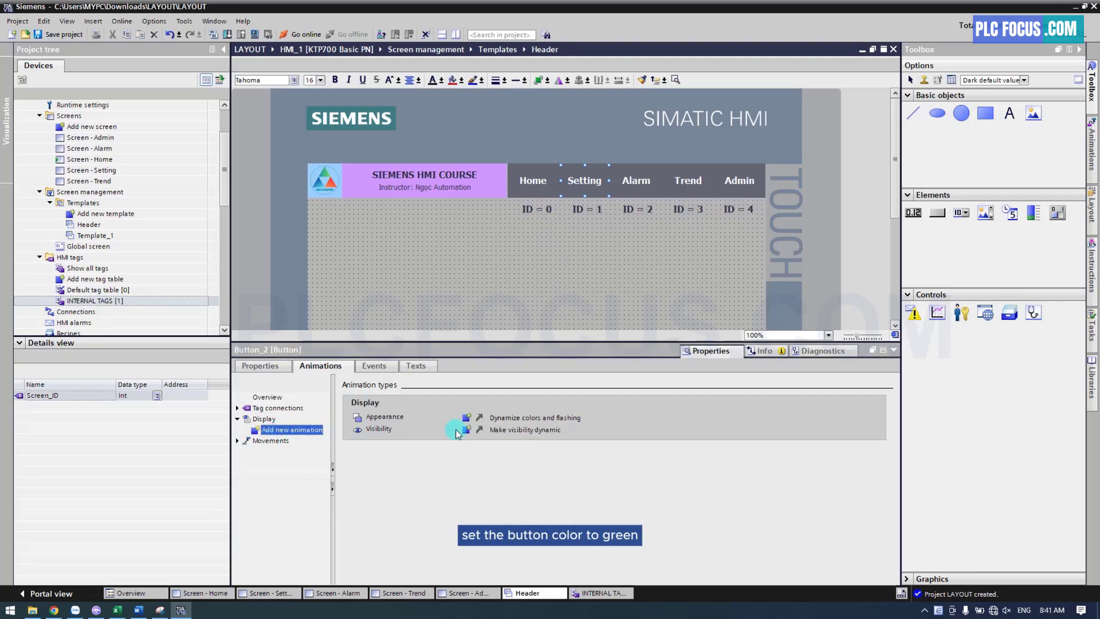
pyautogui.click(467, 417)
pyautogui.click(386, 474)
pyautogui.click(397, 475)
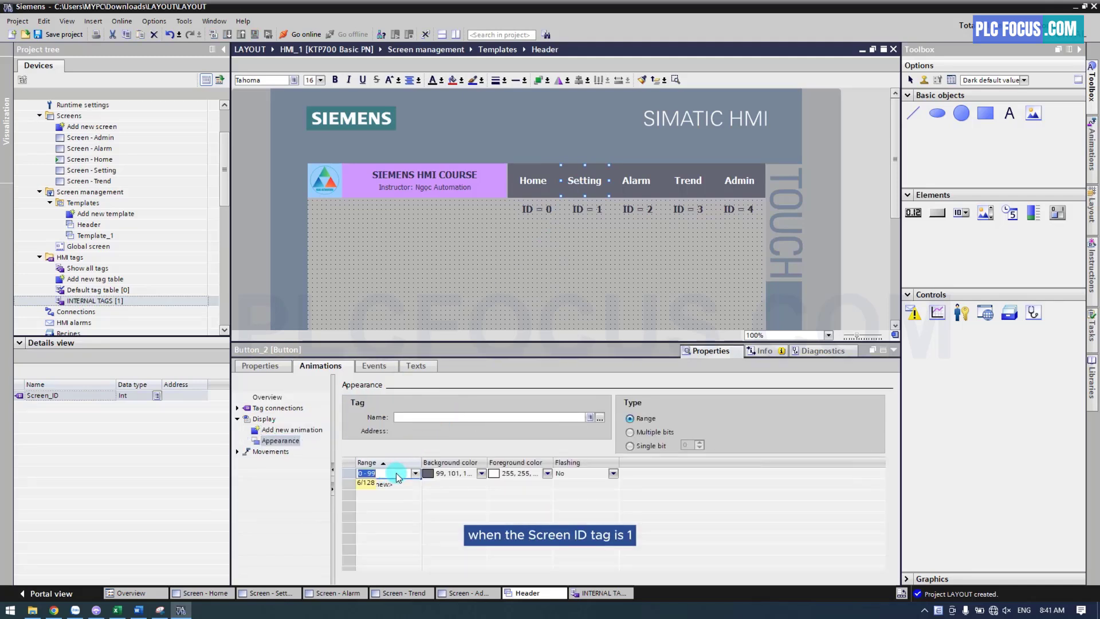
pyautogui.write('1')
pyautogui.click(481, 473)
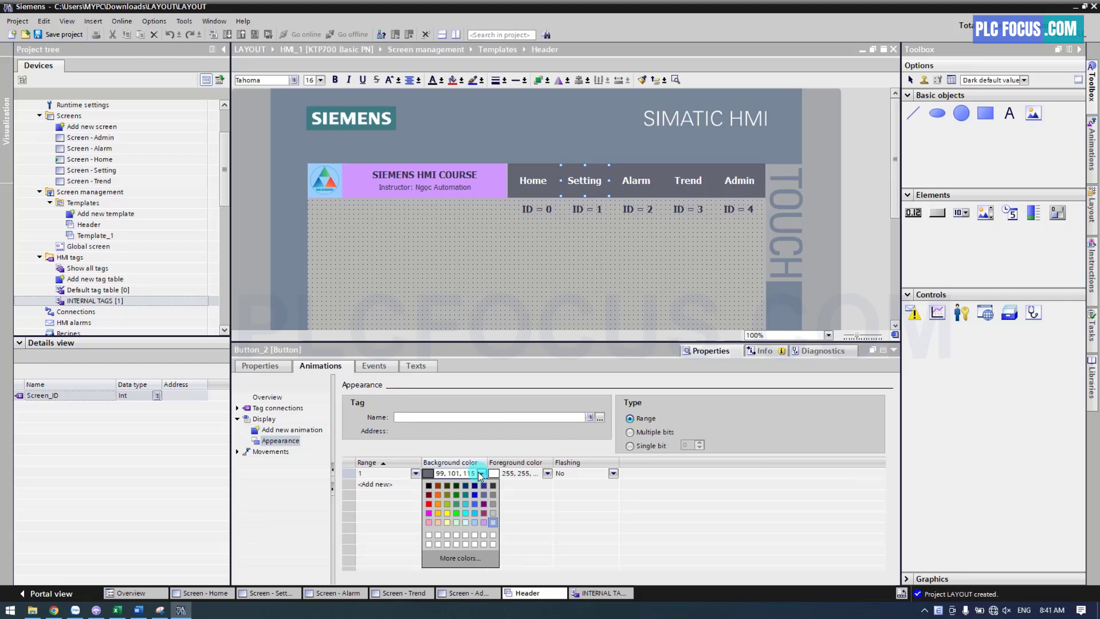
pyautogui.click(457, 513)
pyautogui.moveTo(46, 396); pyautogui.dragTo(410, 419)
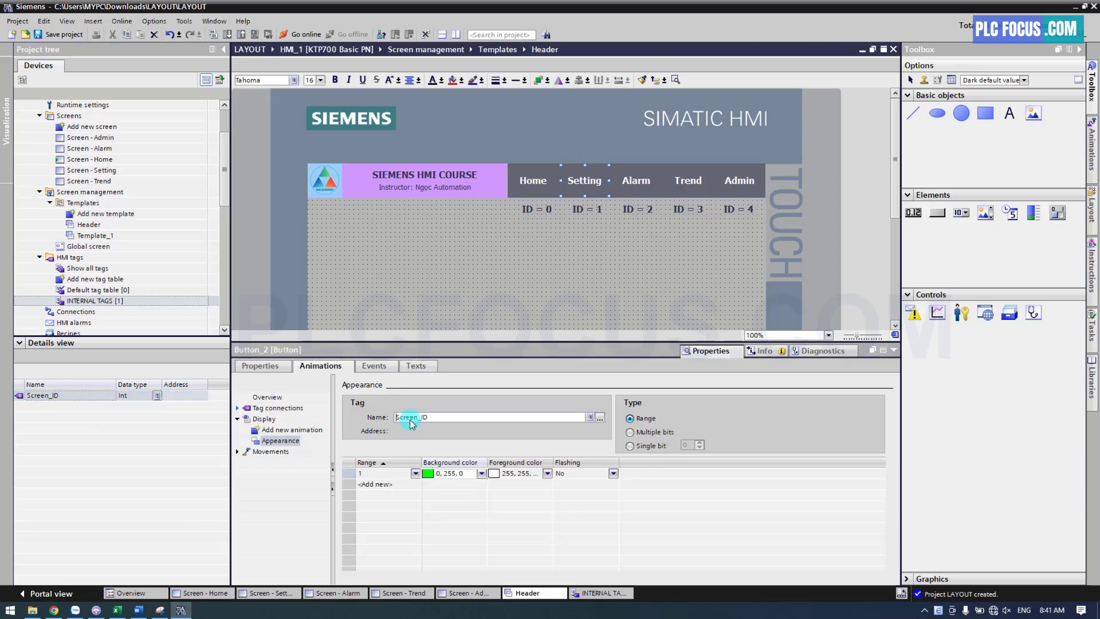
# Add an Appearance animation to the Alarm button with range 2, green background 0, 255, 0 and tag Screen_ID
pyautogui.click(641, 188)
pyautogui.click(289, 430)
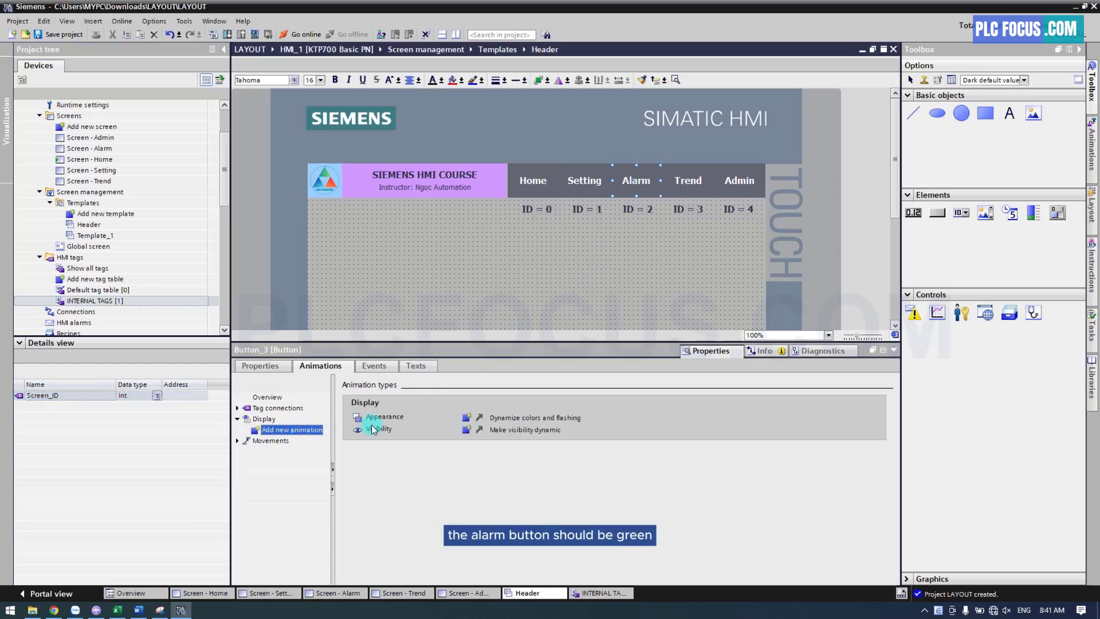
pyautogui.doubleClick(378, 417)
pyautogui.click(401, 473)
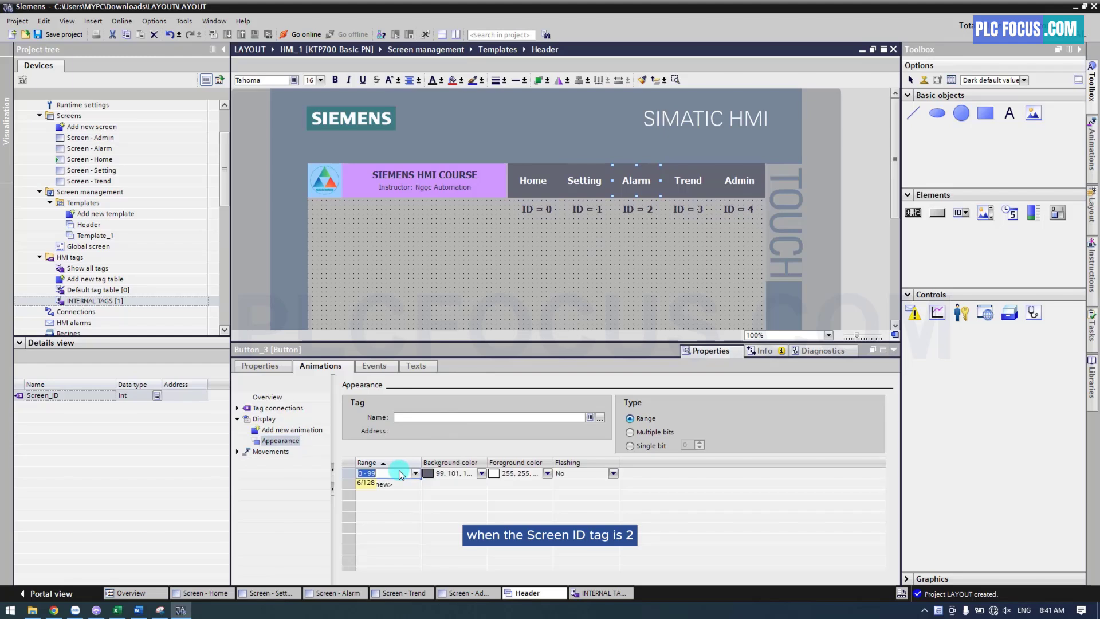
pyautogui.write('2')
pyautogui.click(491, 475)
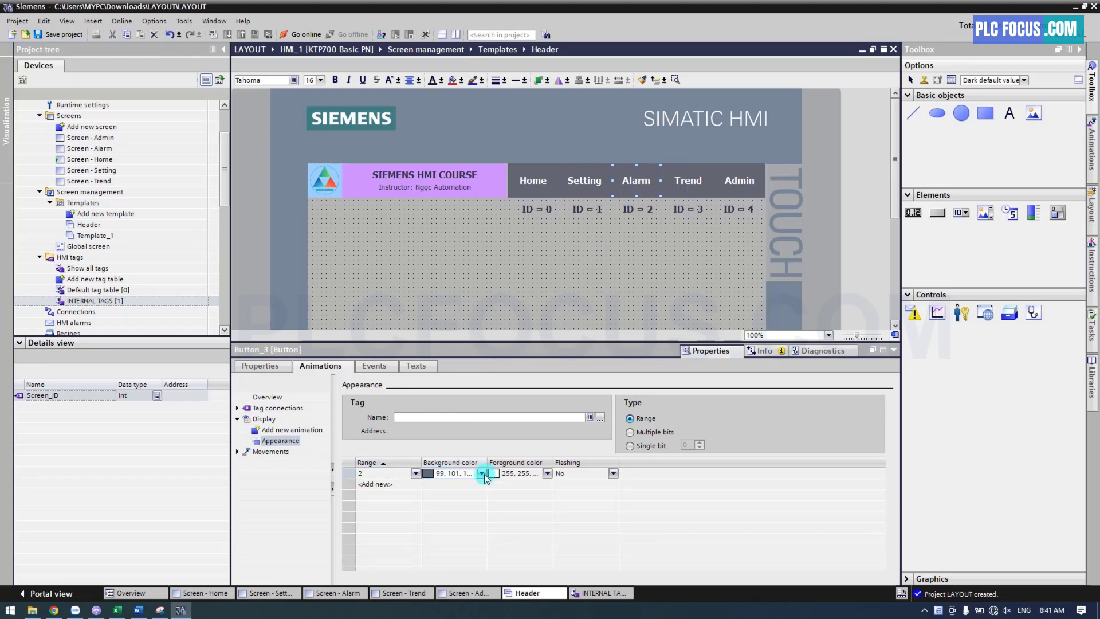
pyautogui.click(482, 473)
pyautogui.click(456, 510)
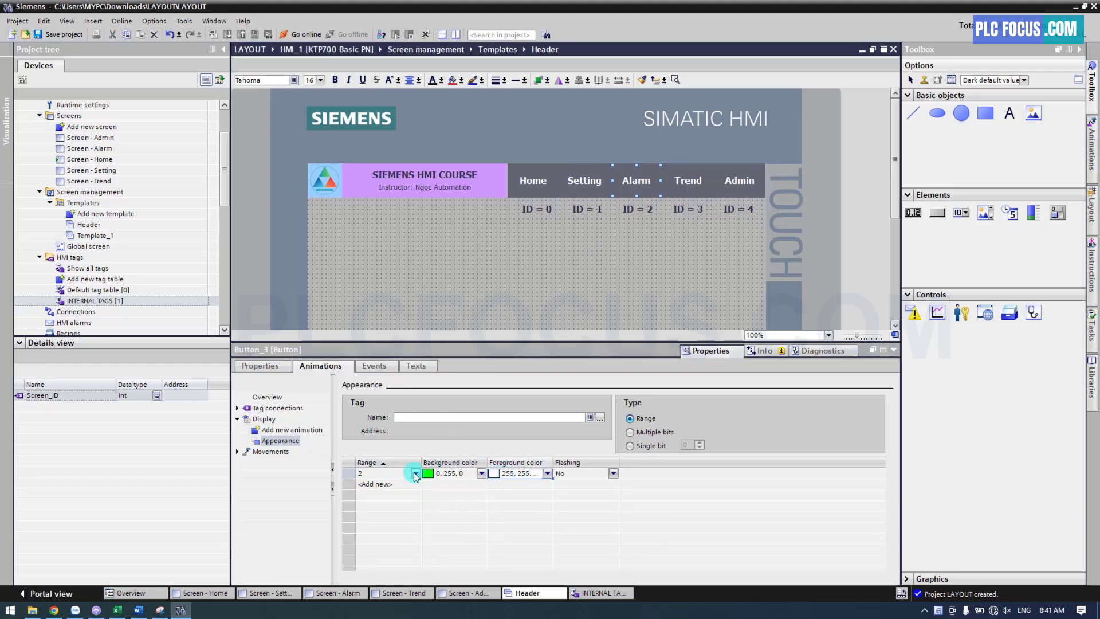
pyautogui.moveTo(37, 396); pyautogui.dragTo(416, 423)
# Add an Appearance animation to the Trend button with range 3, green background 0, 255, 0 and tag Screen_ID
pyautogui.click(687, 183)
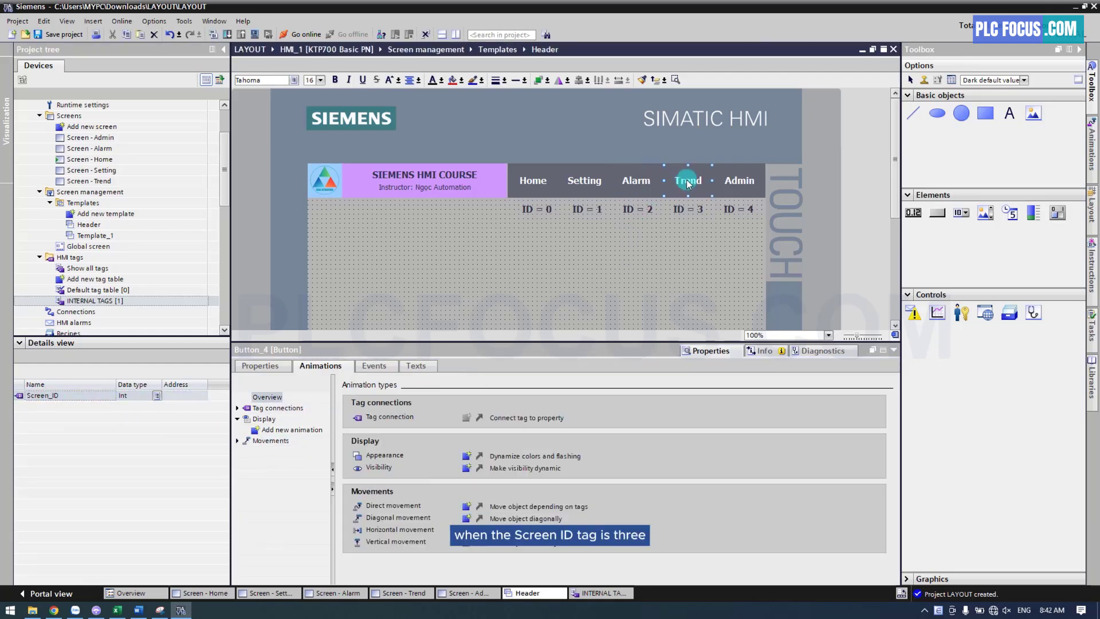
pyautogui.click(309, 430)
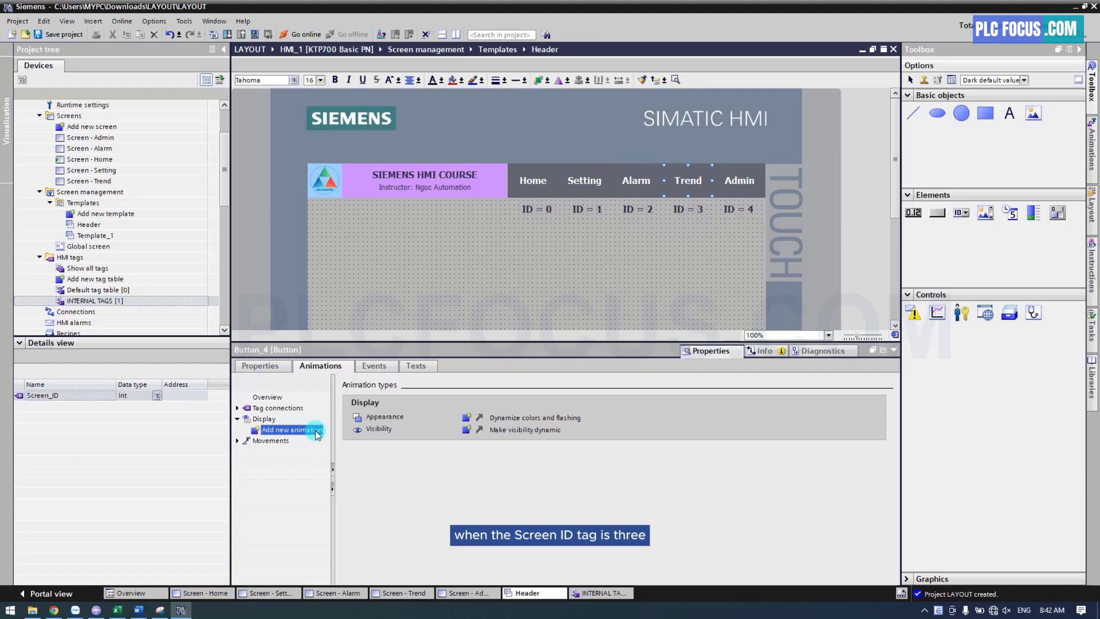
pyautogui.doubleClick(465, 418)
pyautogui.click(394, 474)
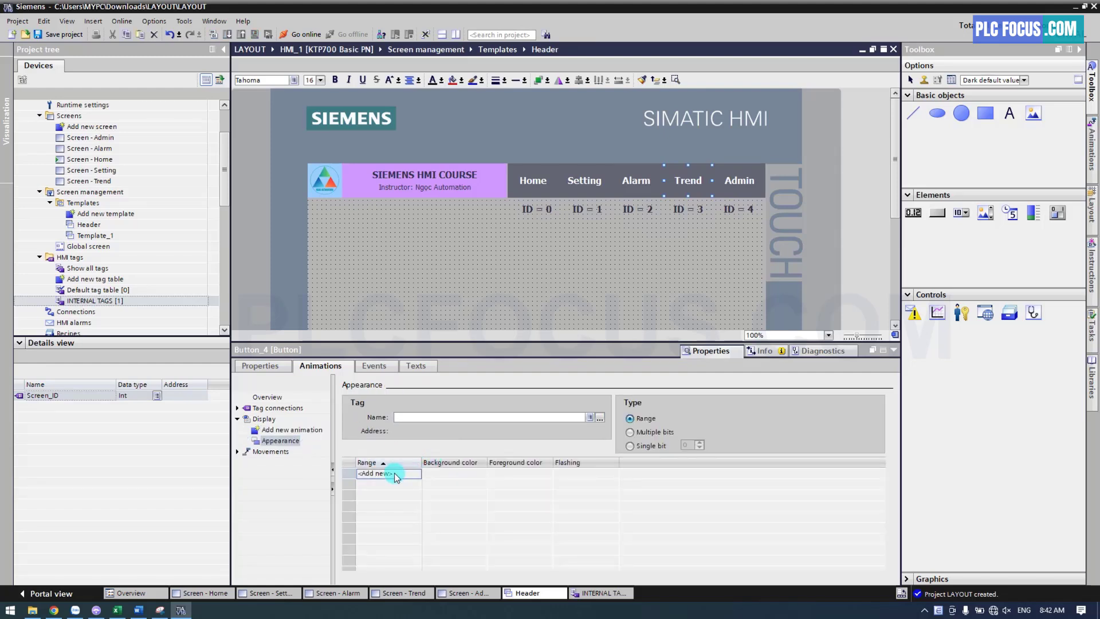
pyautogui.write('3')
pyautogui.click(481, 473)
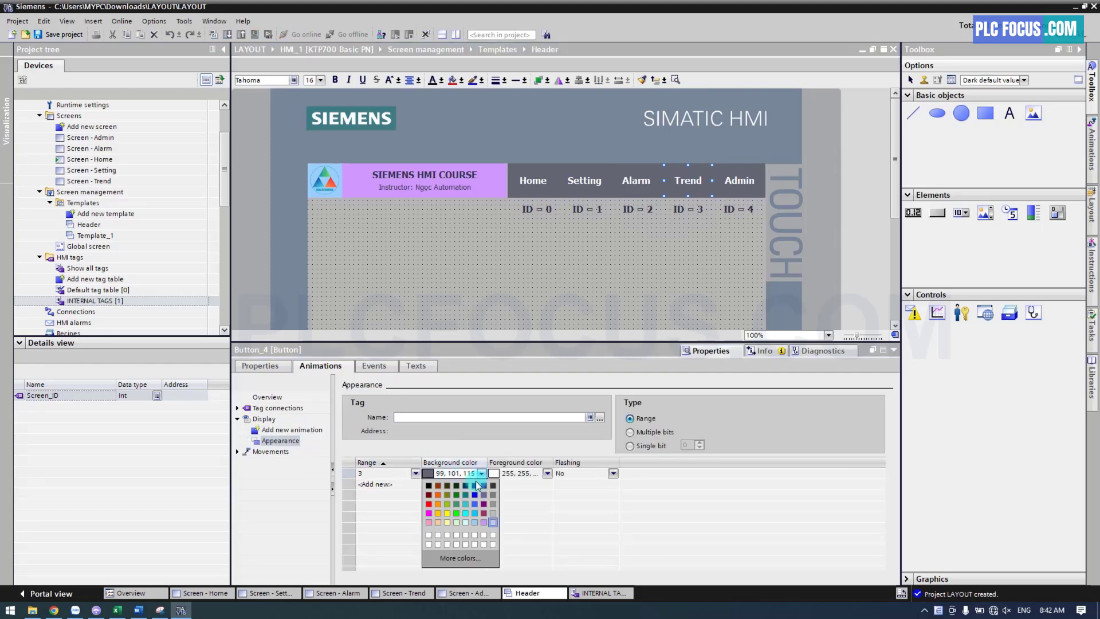
pyautogui.click(458, 511)
pyautogui.click(64, 394)
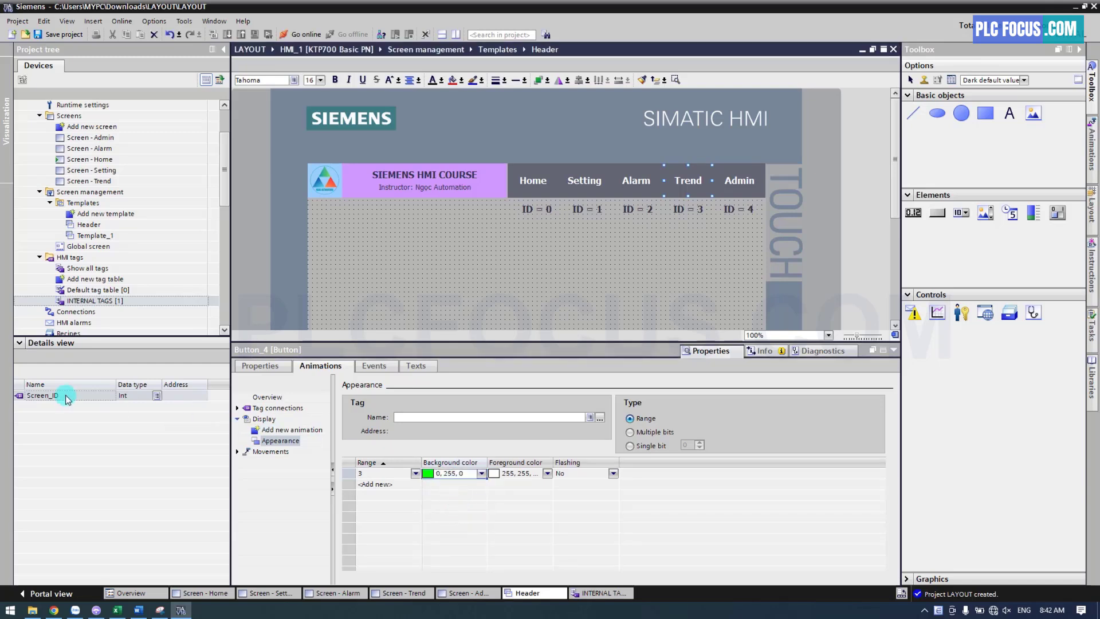
pyautogui.moveTo(72, 393); pyautogui.dragTo(422, 423)
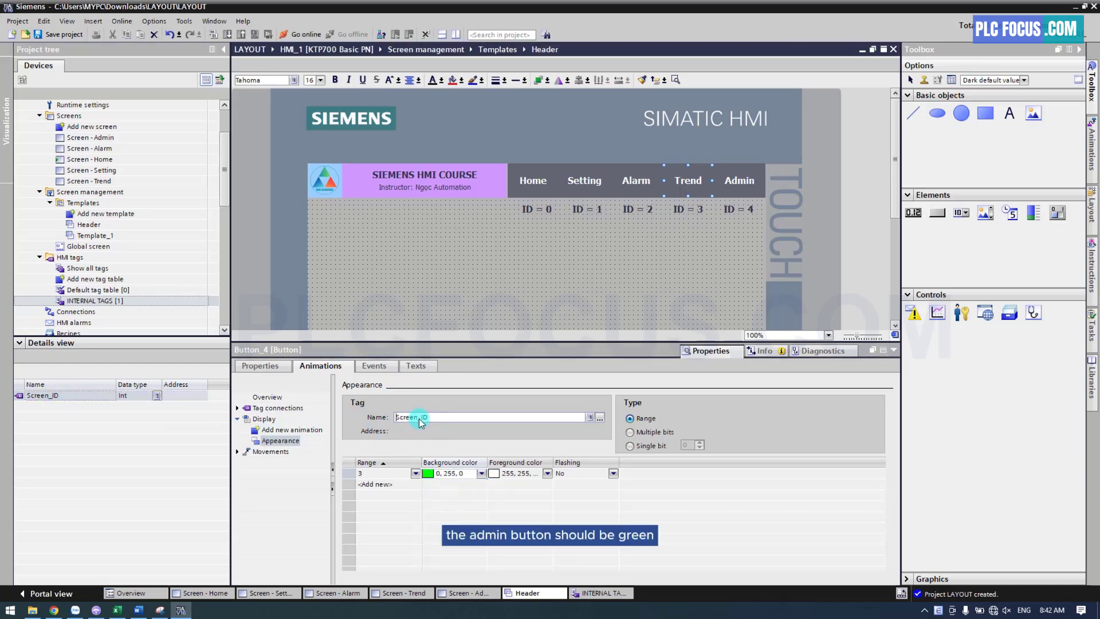
# Add an Appearance animation to the Admin button with range 4, green background 0, 255, 0 and tag Screen_ID
pyautogui.click(739, 185)
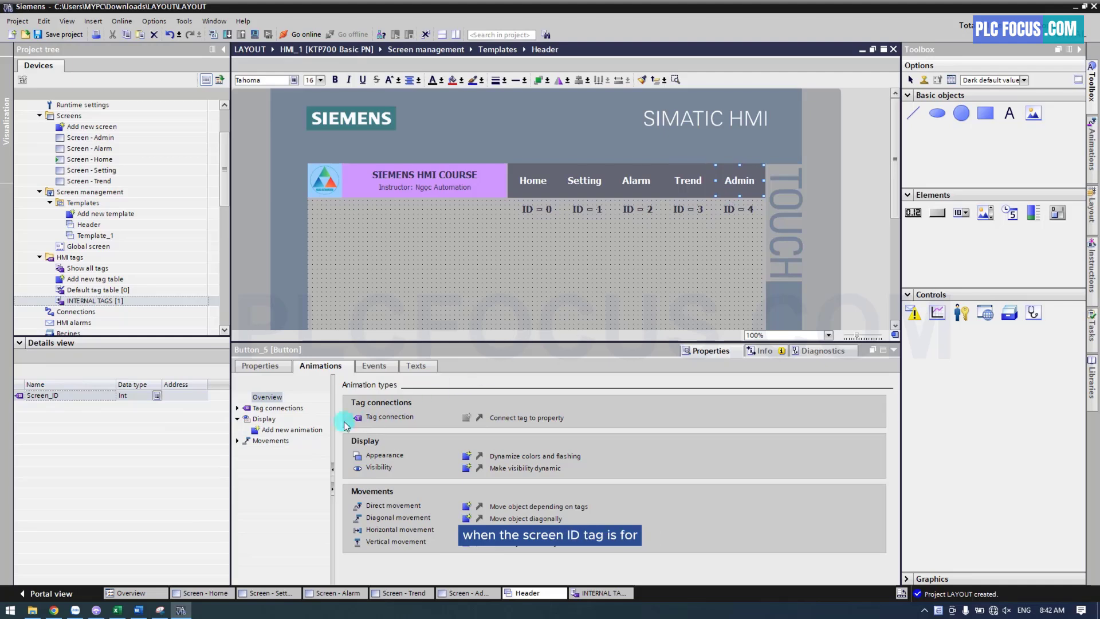
pyautogui.click(310, 429)
pyautogui.click(466, 418)
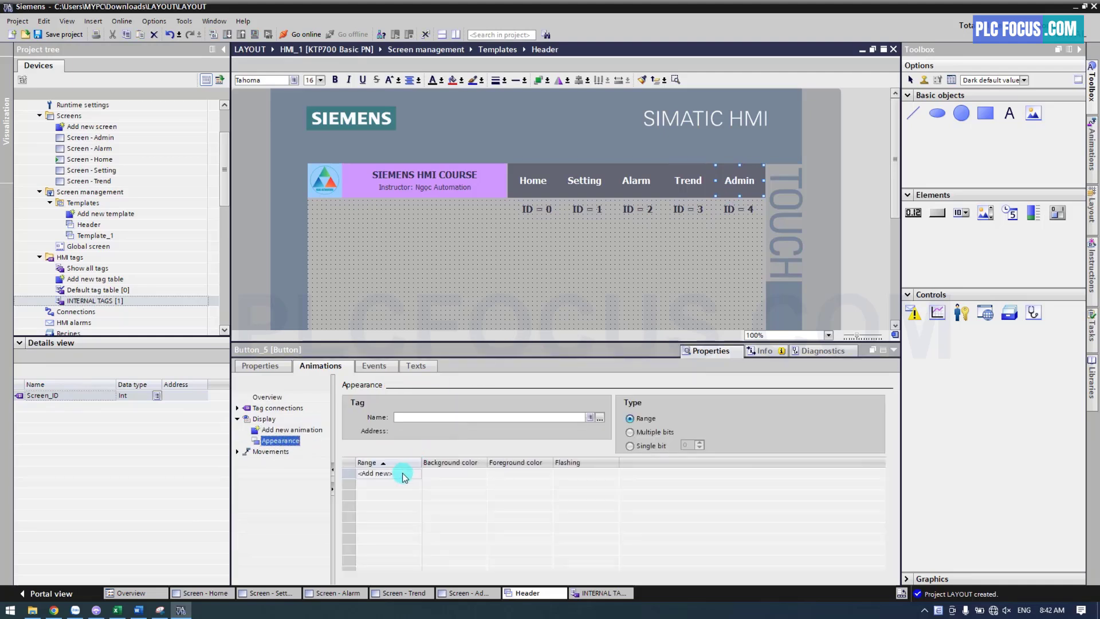
pyautogui.click(404, 474)
pyautogui.write('4')
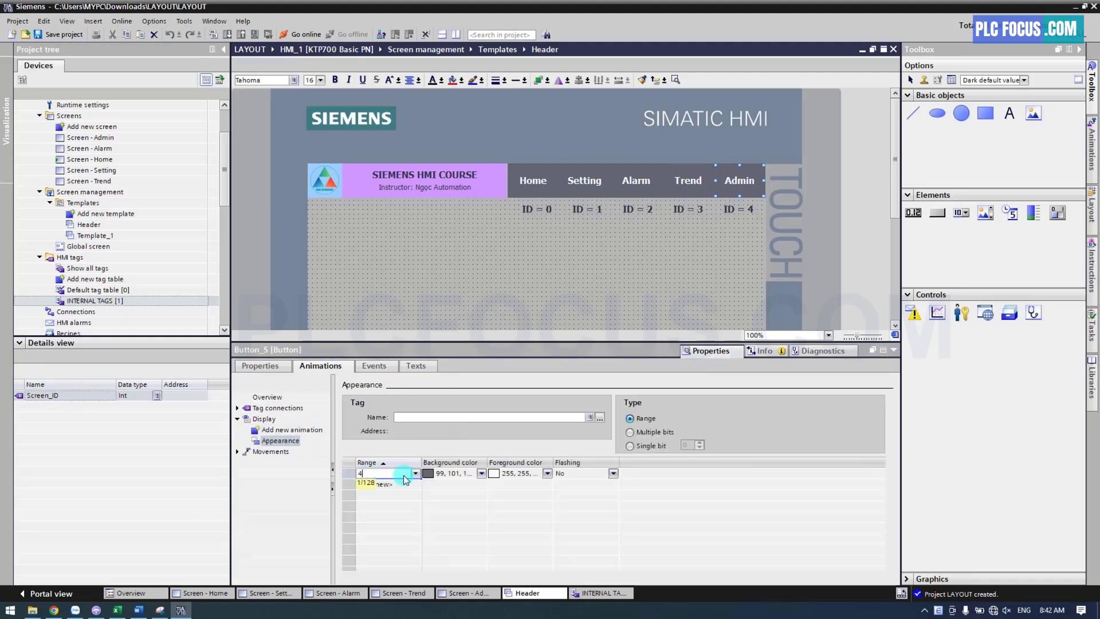
pyautogui.click(447, 474)
pyautogui.click(483, 473)
pyautogui.click(457, 506)
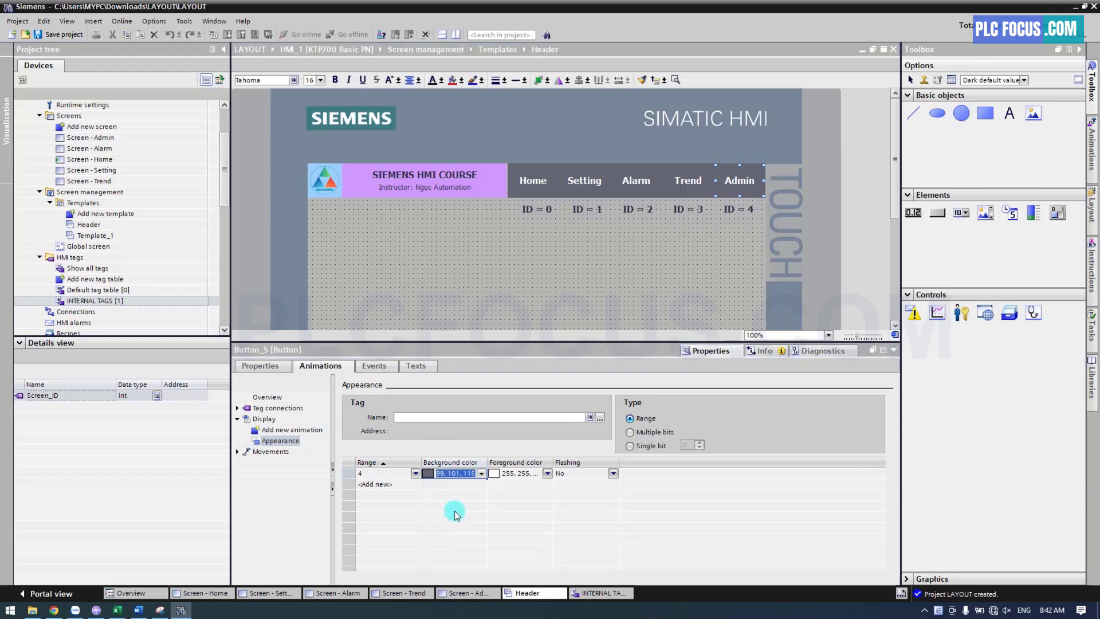
pyautogui.click(439, 418)
pyautogui.moveTo(74, 395); pyautogui.dragTo(440, 423)
pyautogui.click(519, 281)
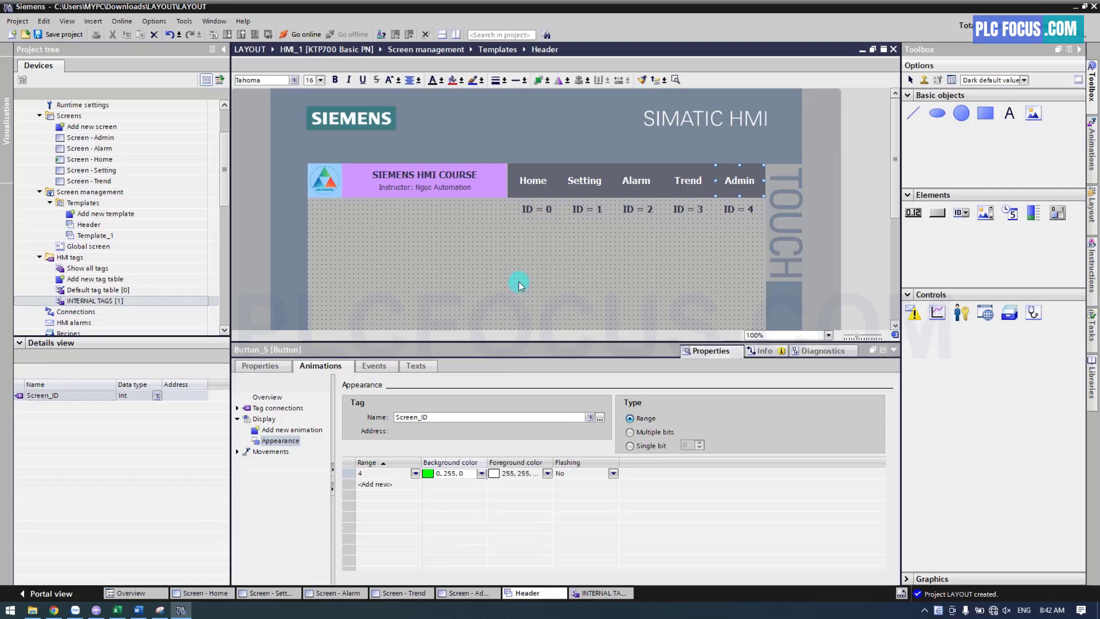
# Simulate the HMI and switch through the Setting, Alarm, Trend, Admin and Home screens to check the header button colours
pyautogui.click(252, 34)
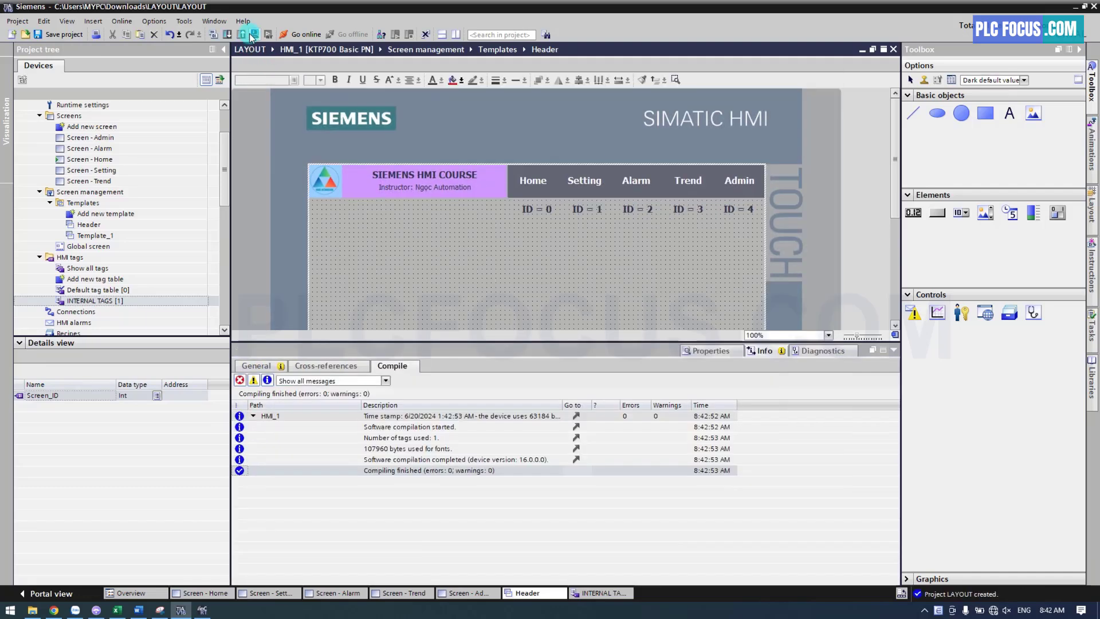
pyautogui.click(201, 612)
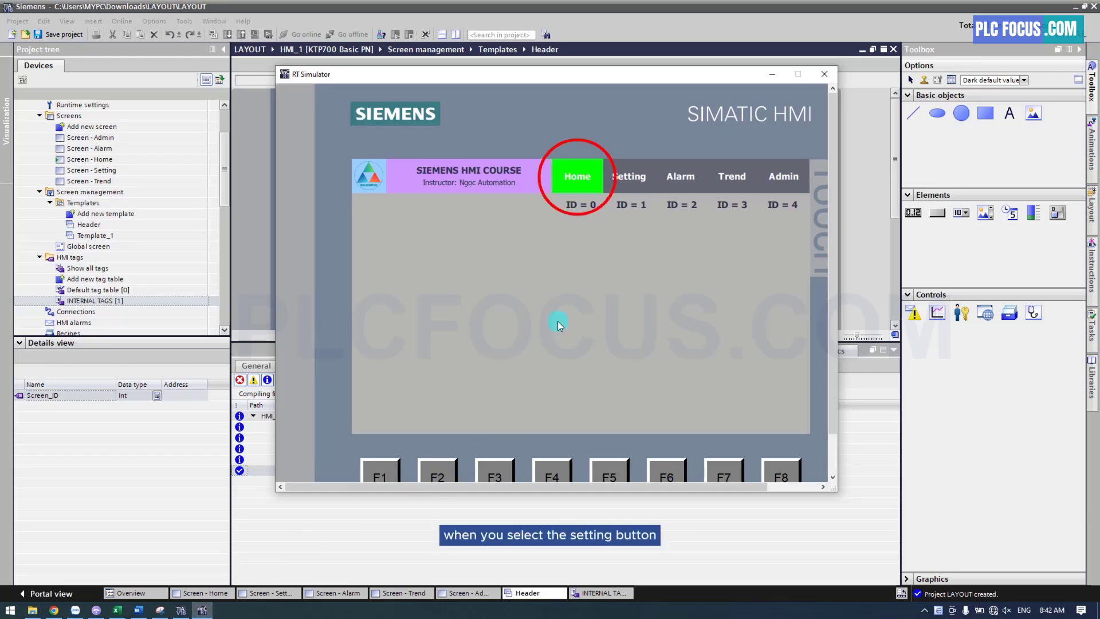
pyautogui.click(629, 183)
pyautogui.click(679, 179)
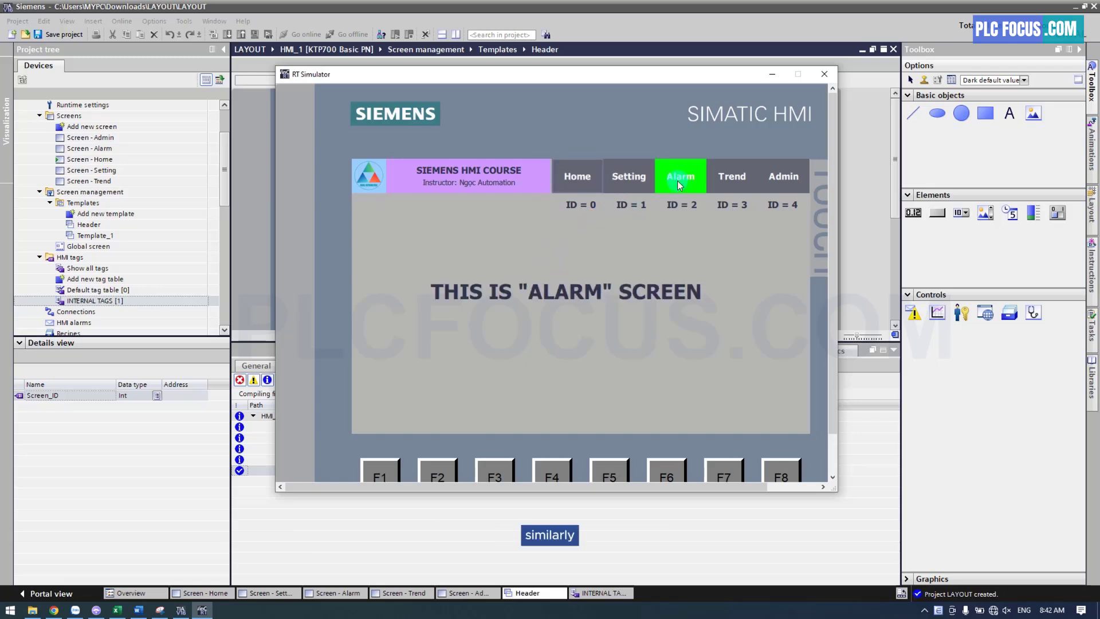
pyautogui.click(725, 182)
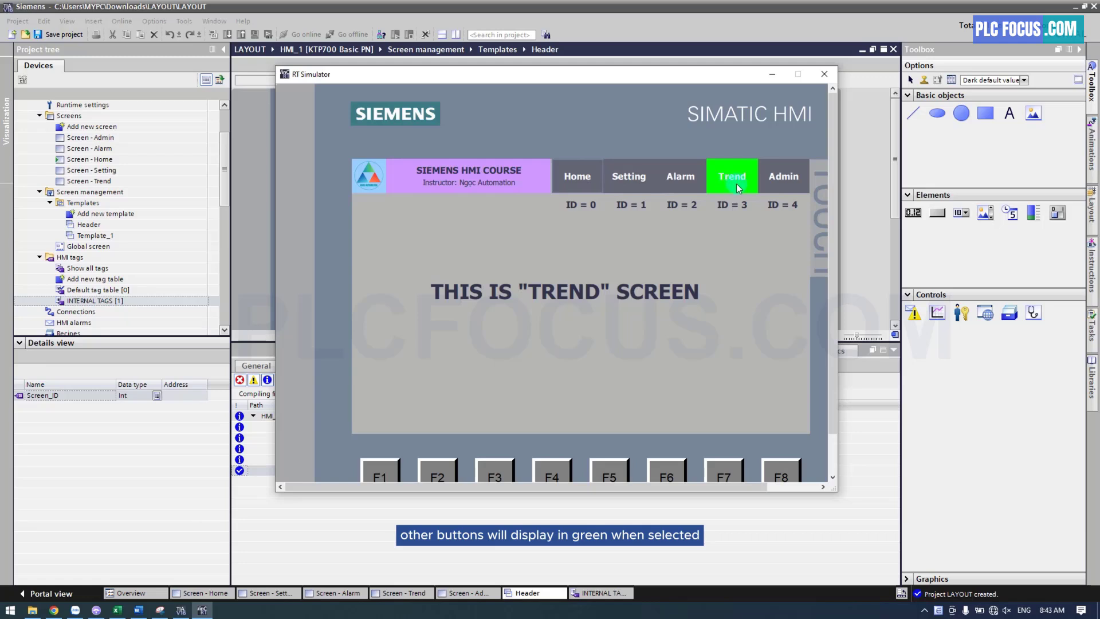
pyautogui.click(790, 183)
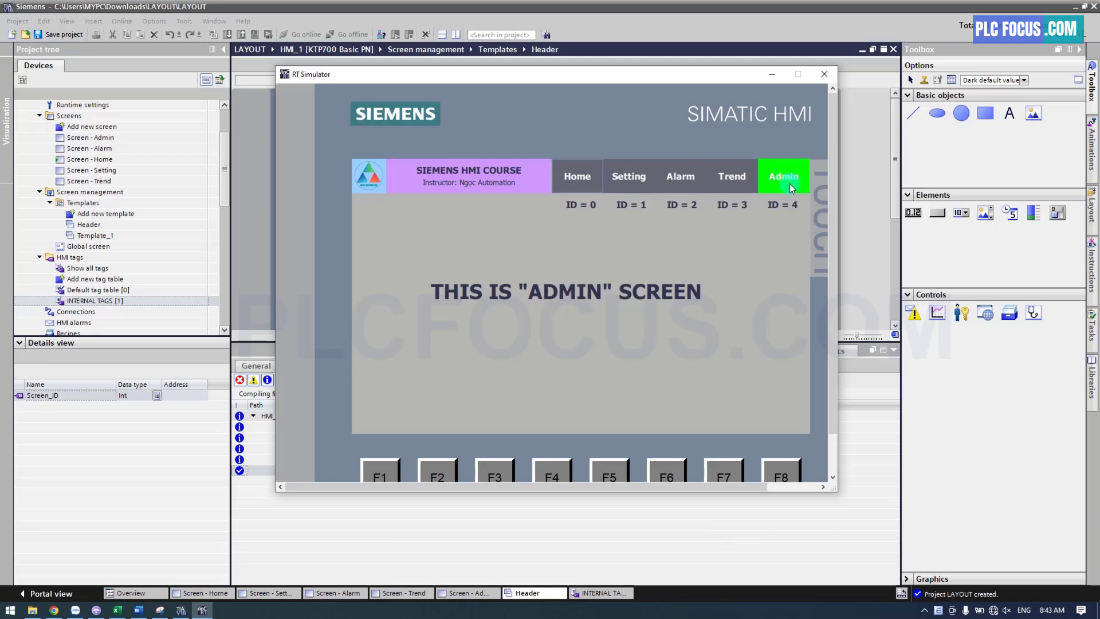
pyautogui.click(587, 184)
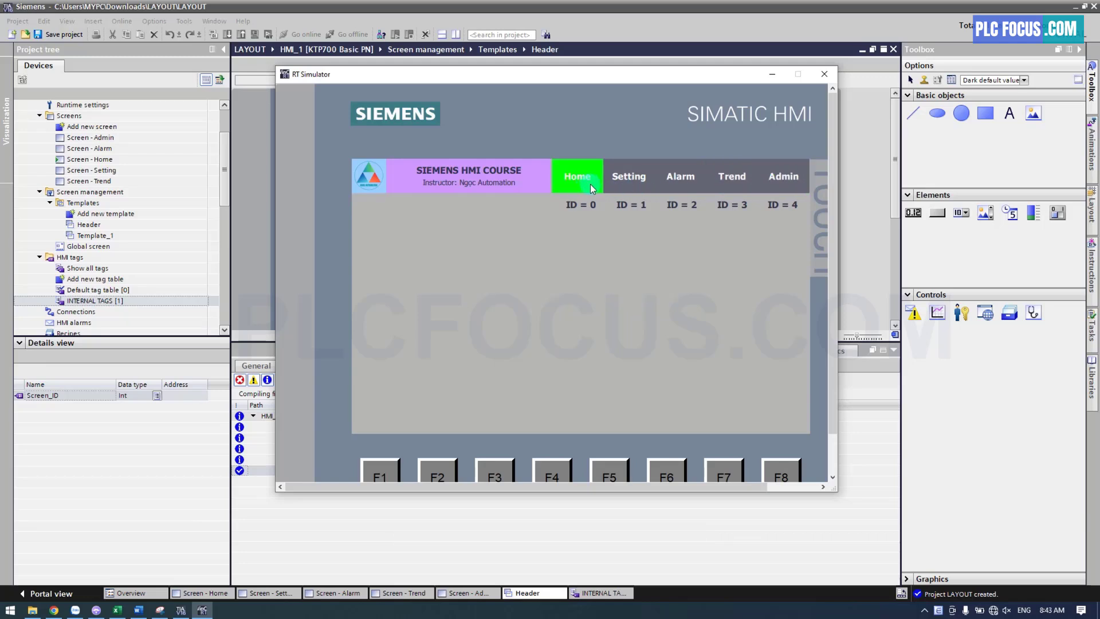
pyautogui.click(629, 182)
pyautogui.click(686, 182)
pyautogui.click(731, 178)
pyautogui.click(783, 179)
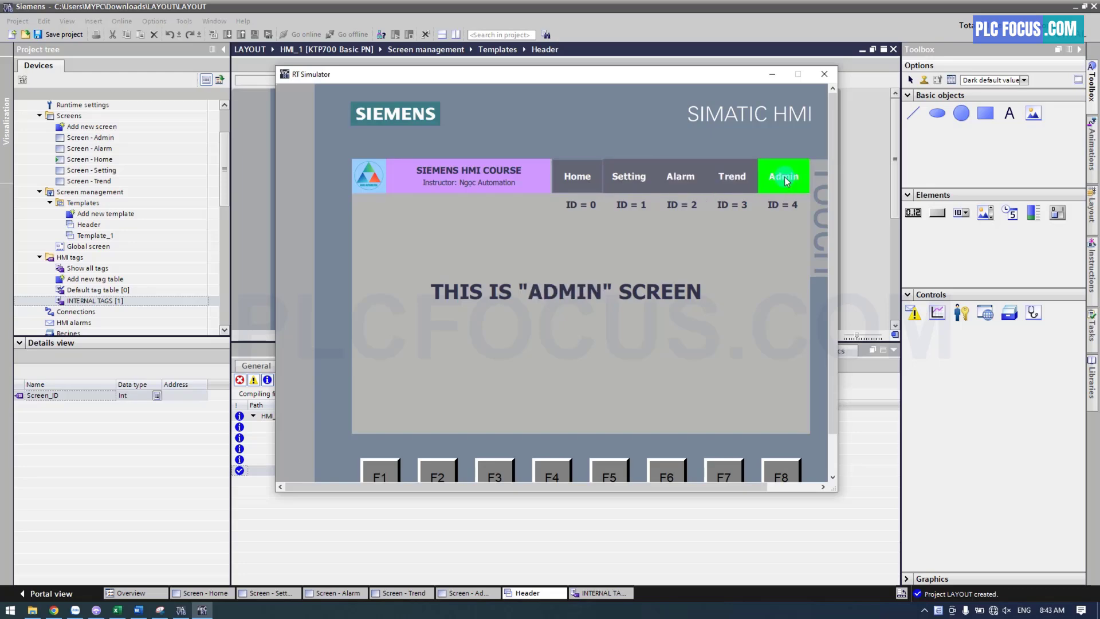
pyautogui.click(824, 74)
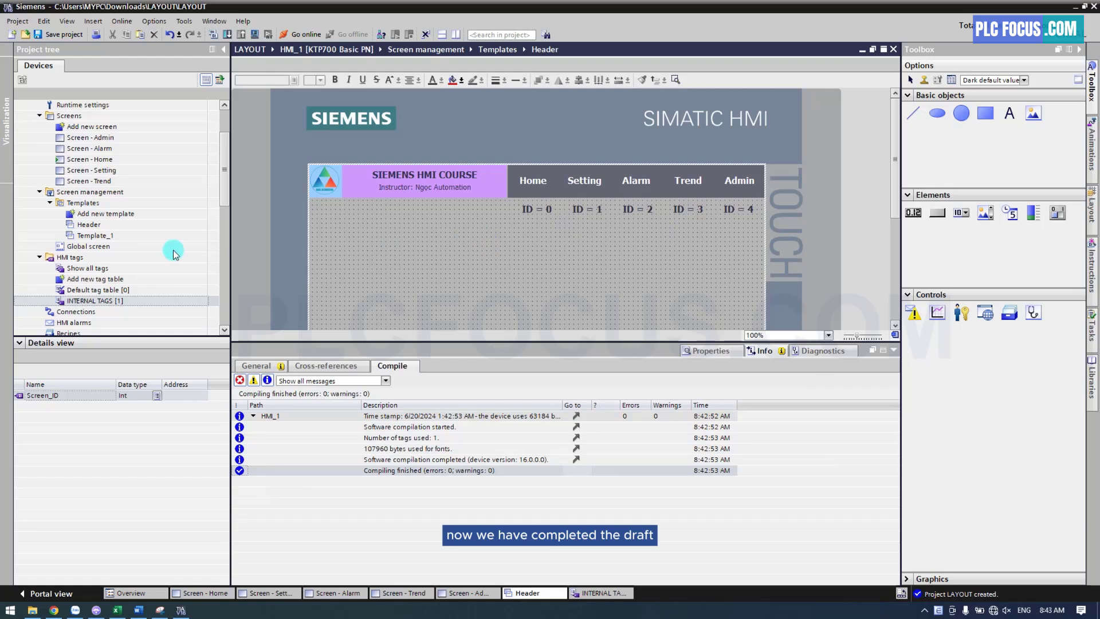
# Delete the five ID text labels (ID = 0 to ID = 4) below the buttons in the Header template
pyautogui.click(89, 225)
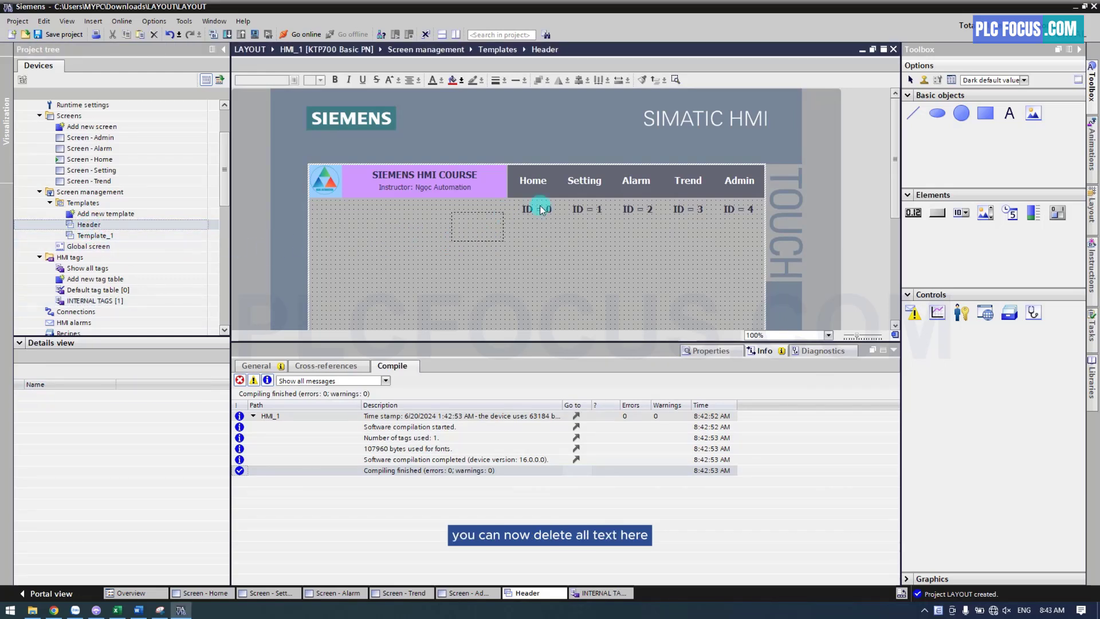
pyautogui.moveTo(541, 209); pyautogui.dragTo(765, 197)
pyautogui.rightClick(739, 210)
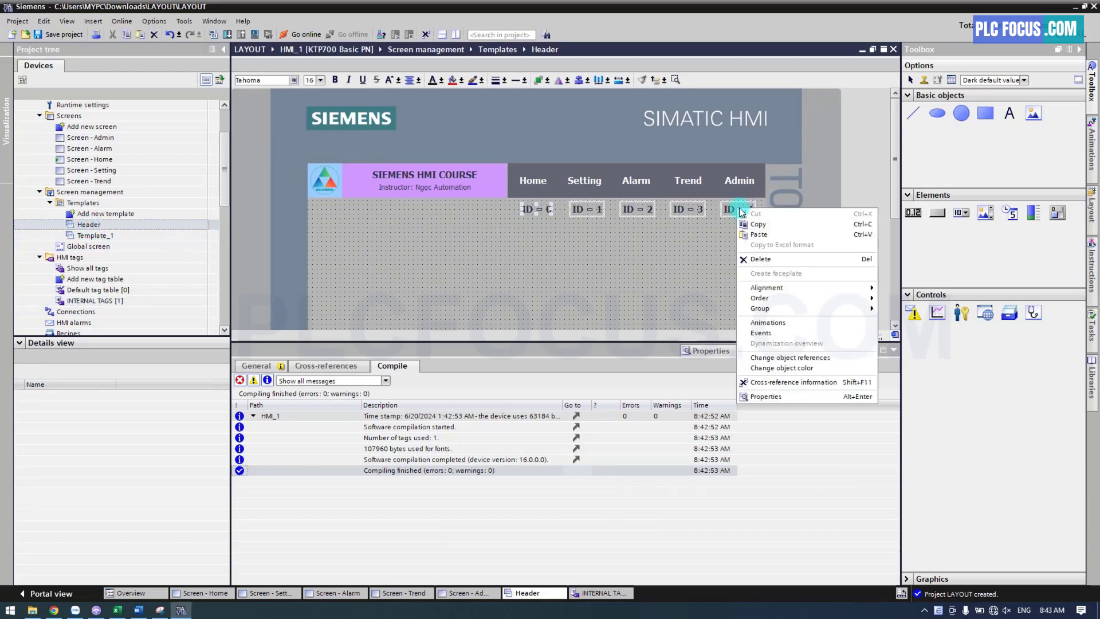
pyautogui.click(755, 259)
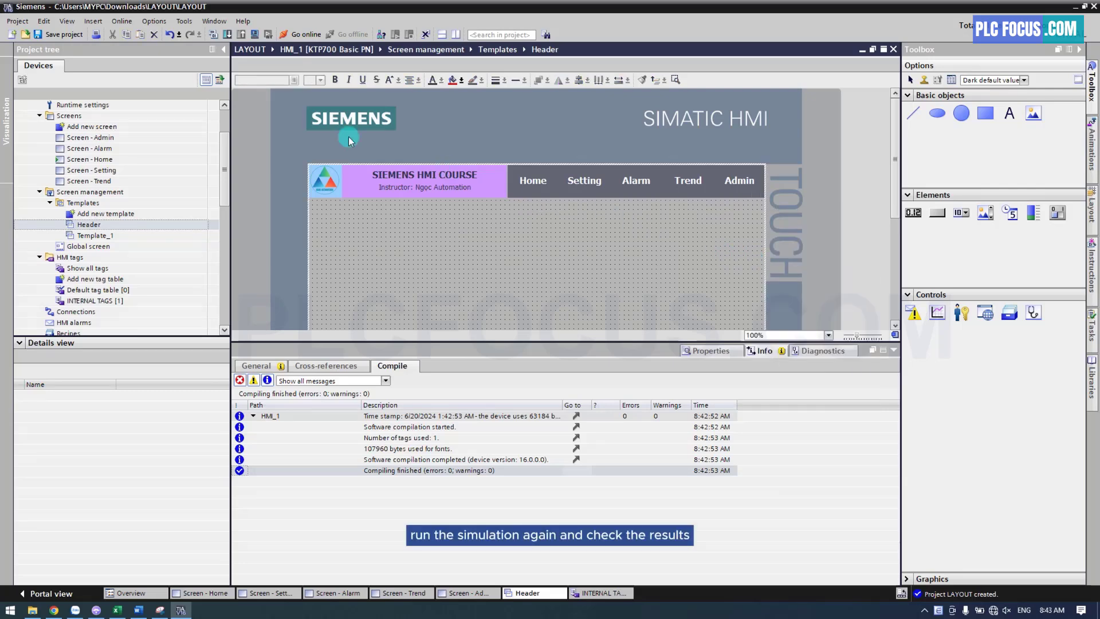
# Rerun the simulation without the ID labels, check every header button from Setting to Admin and back to Home, and close the simulator
pyautogui.click(255, 36)
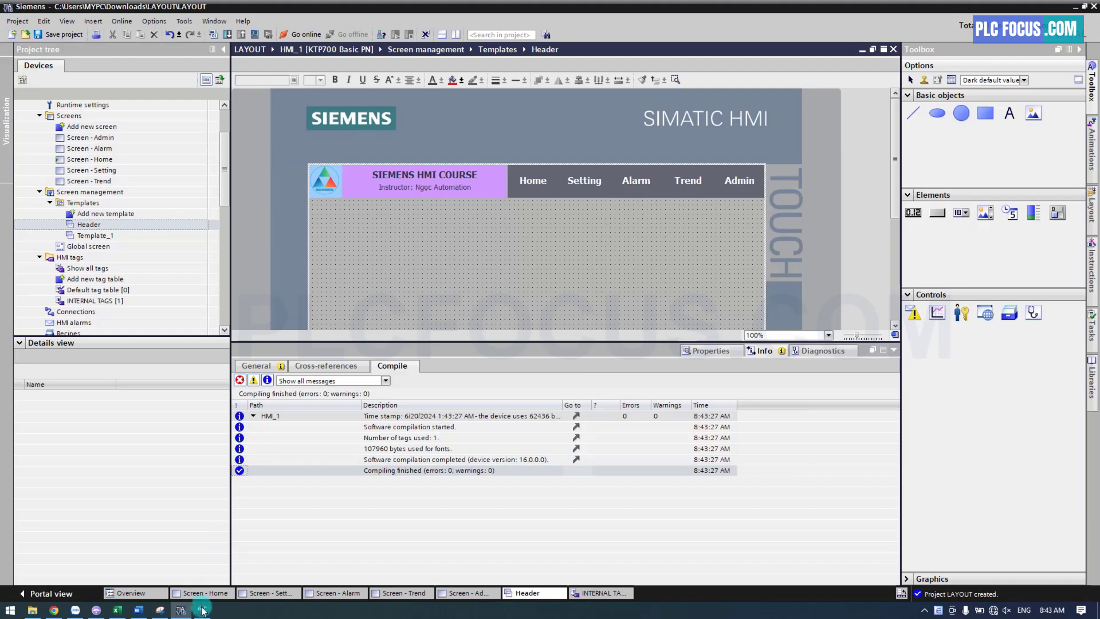
pyautogui.click(625, 182)
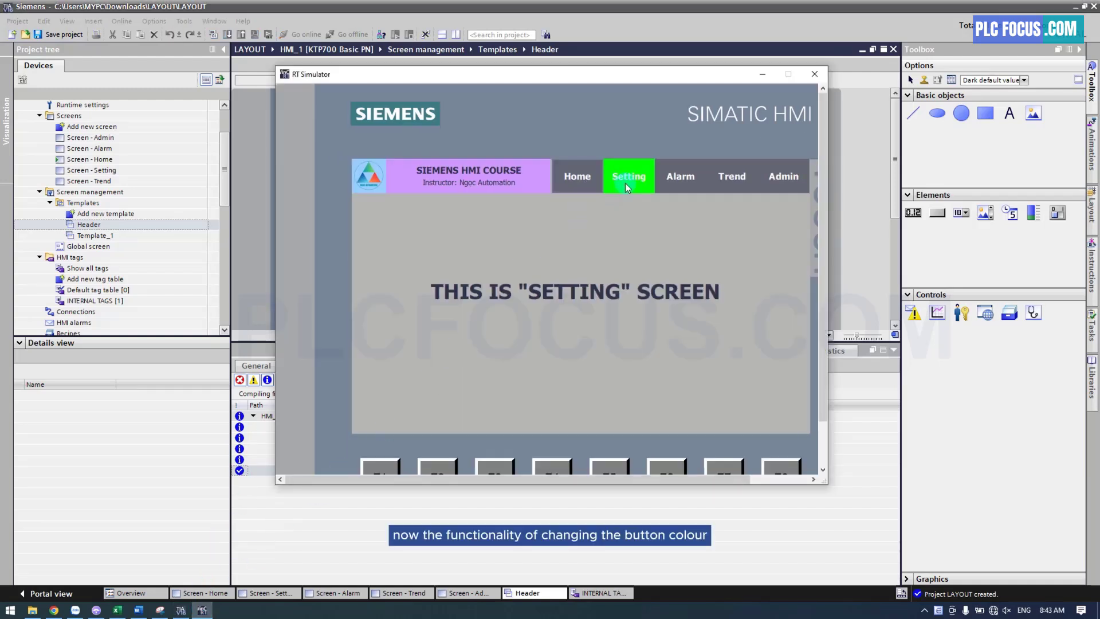
pyautogui.click(685, 185)
pyautogui.click(729, 185)
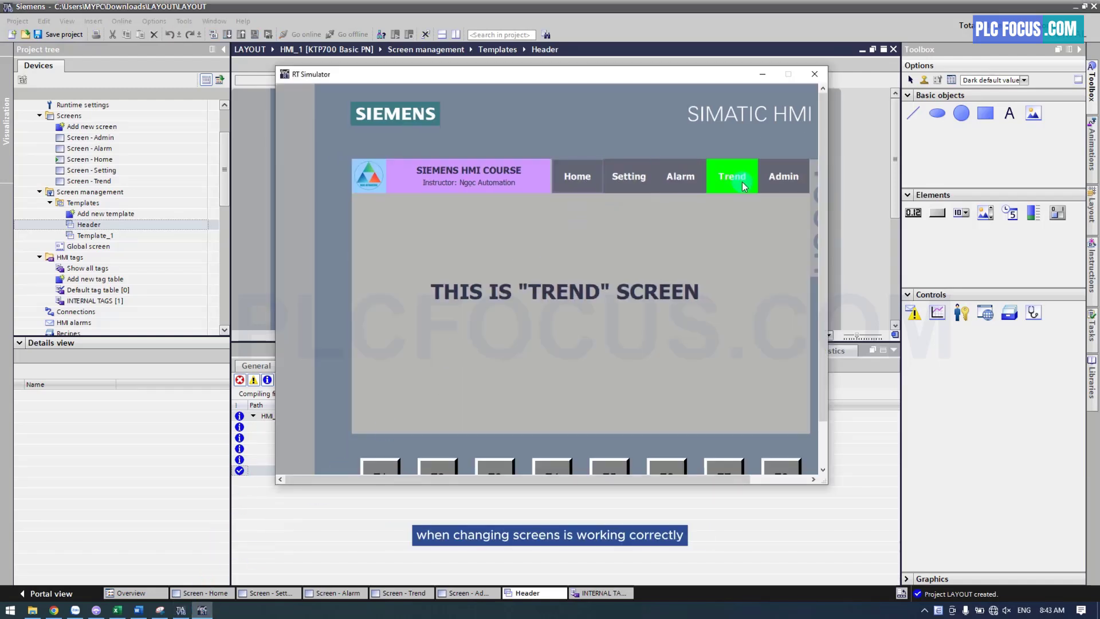
pyautogui.click(773, 180)
pyautogui.click(740, 181)
pyautogui.click(681, 180)
pyautogui.click(628, 180)
pyautogui.click(568, 180)
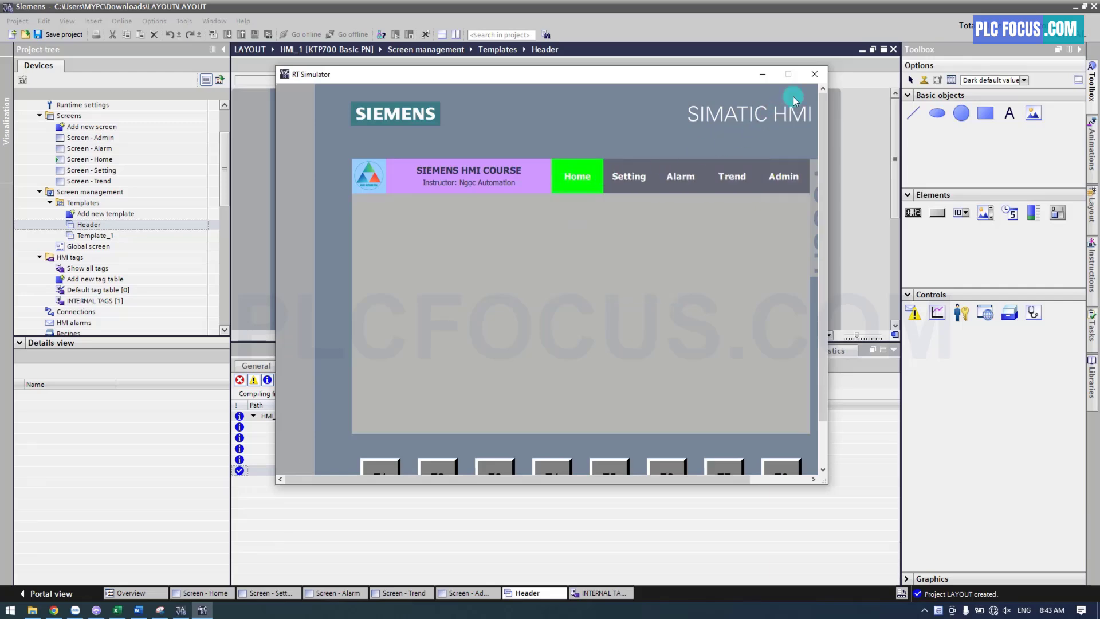
pyautogui.click(815, 75)
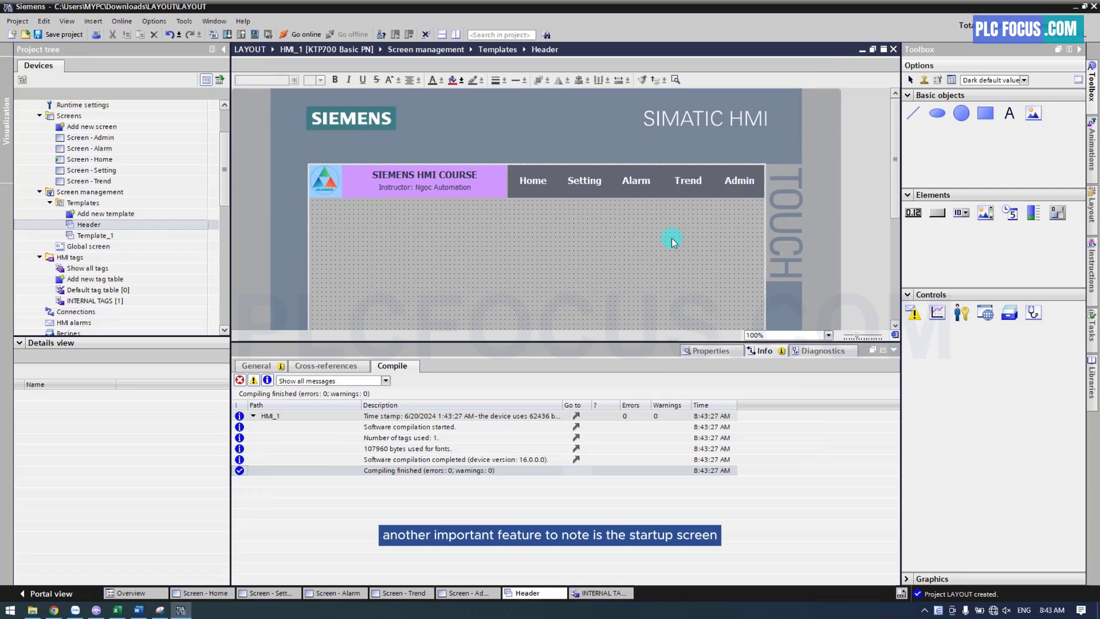
# Define Screen - Admin as the HMI's start screen
pyautogui.click(105, 160)
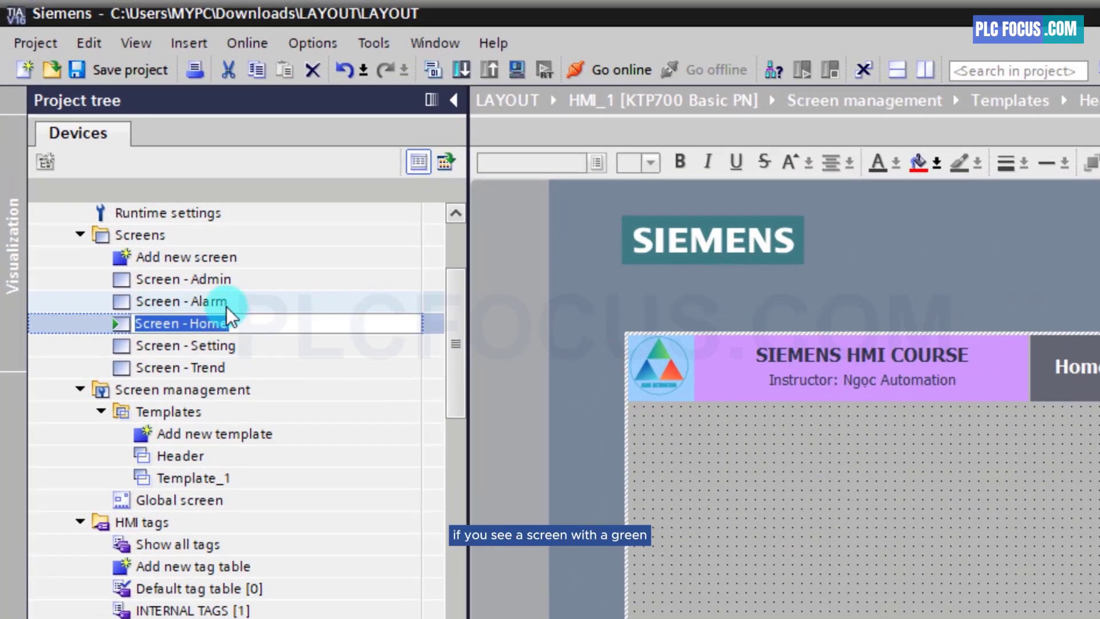
pyautogui.click(182, 248)
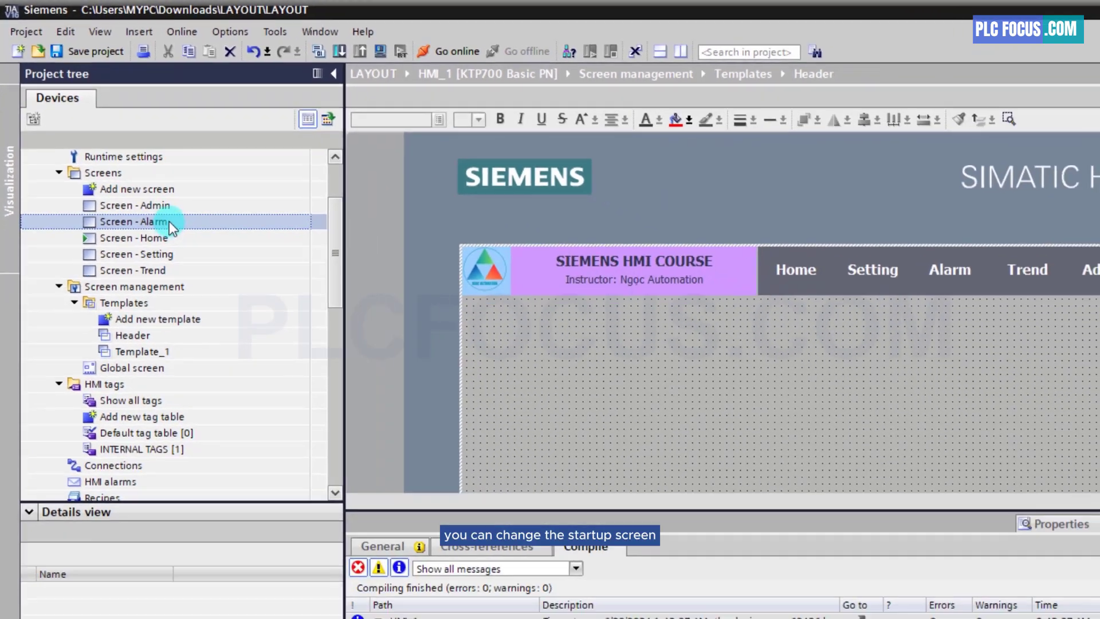
pyautogui.click(233, 282)
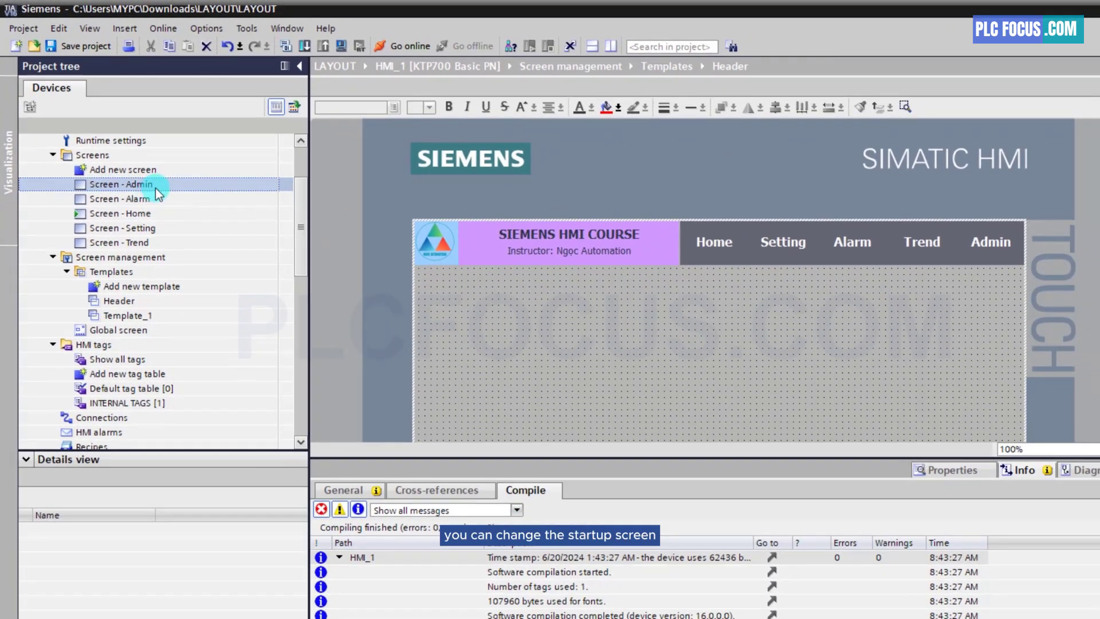
pyautogui.rightClick(156, 189)
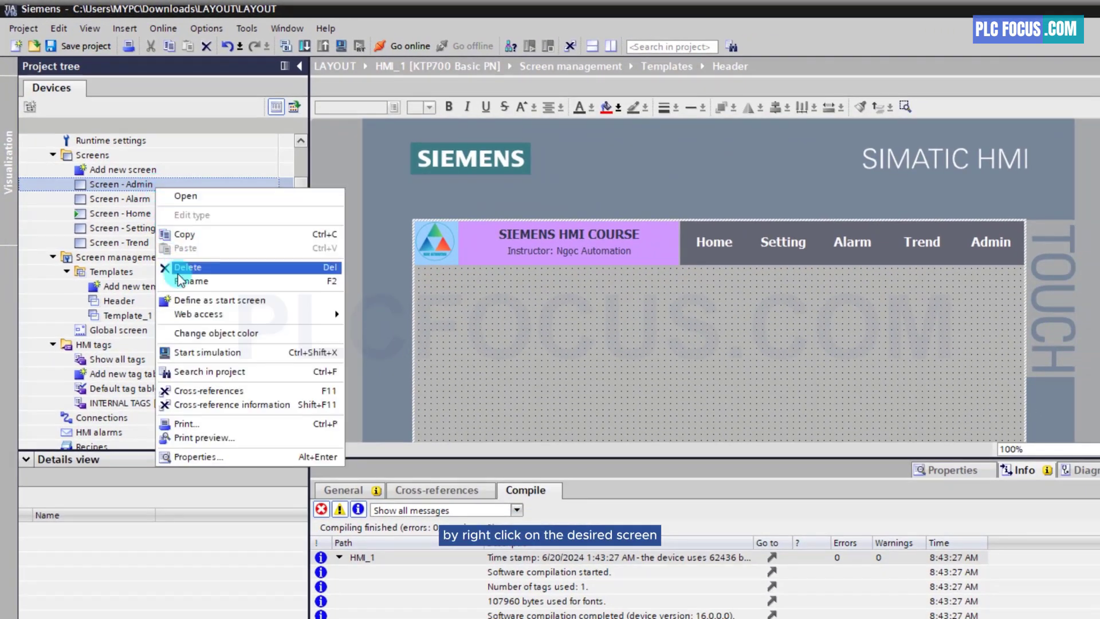
pyautogui.click(193, 302)
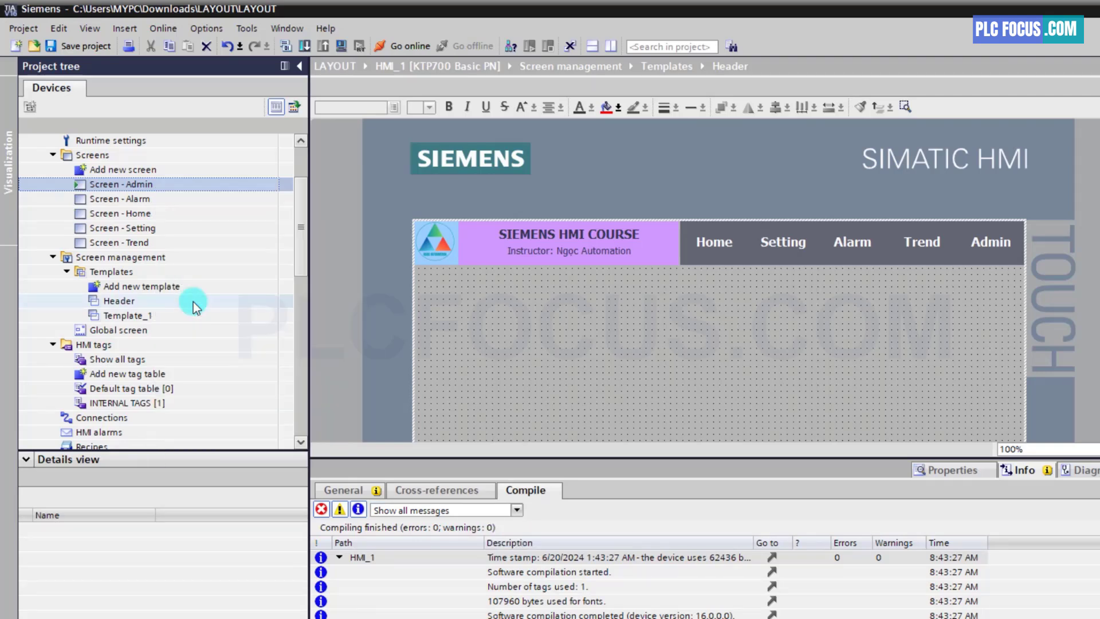
# Define Screen - Home as the HMI's start screen
pyautogui.click(151, 215)
pyautogui.rightClick(153, 218)
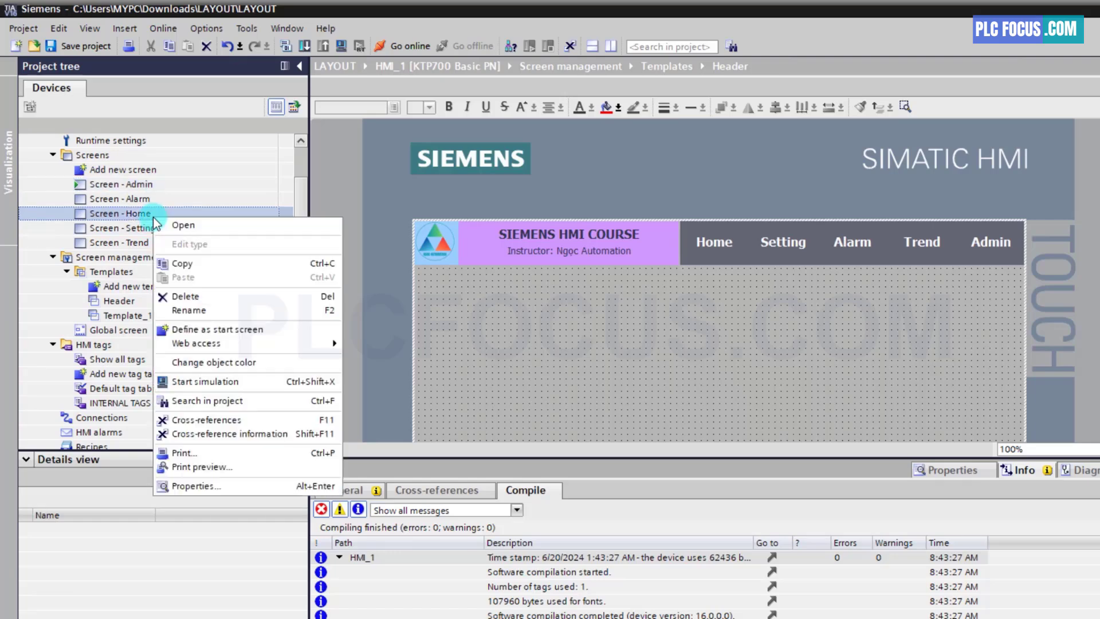
pyautogui.click(201, 328)
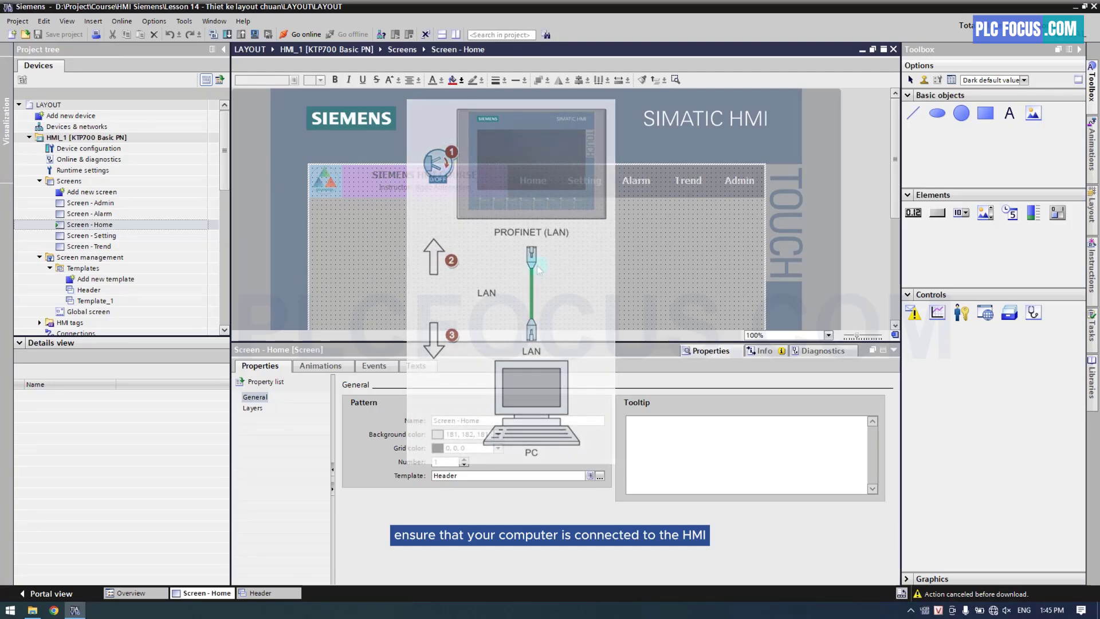
# Switch to the Windows Command Prompt, ping the HMI at 192.168.0.3 to check its connection, and close the window
pyautogui.click(8, 611)
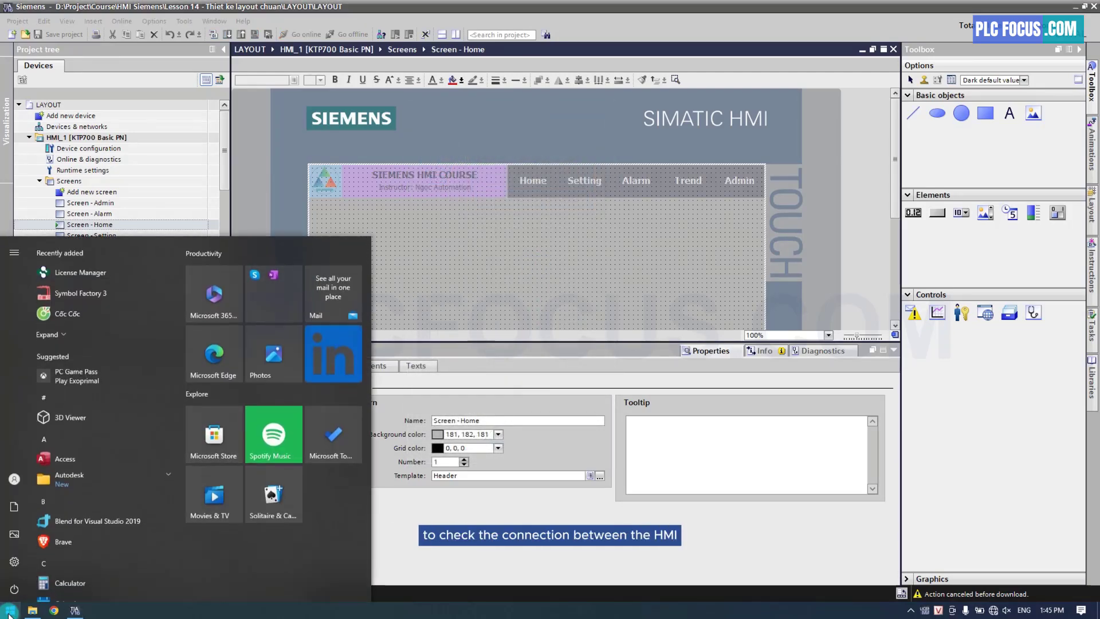
pyautogui.write('cmd')
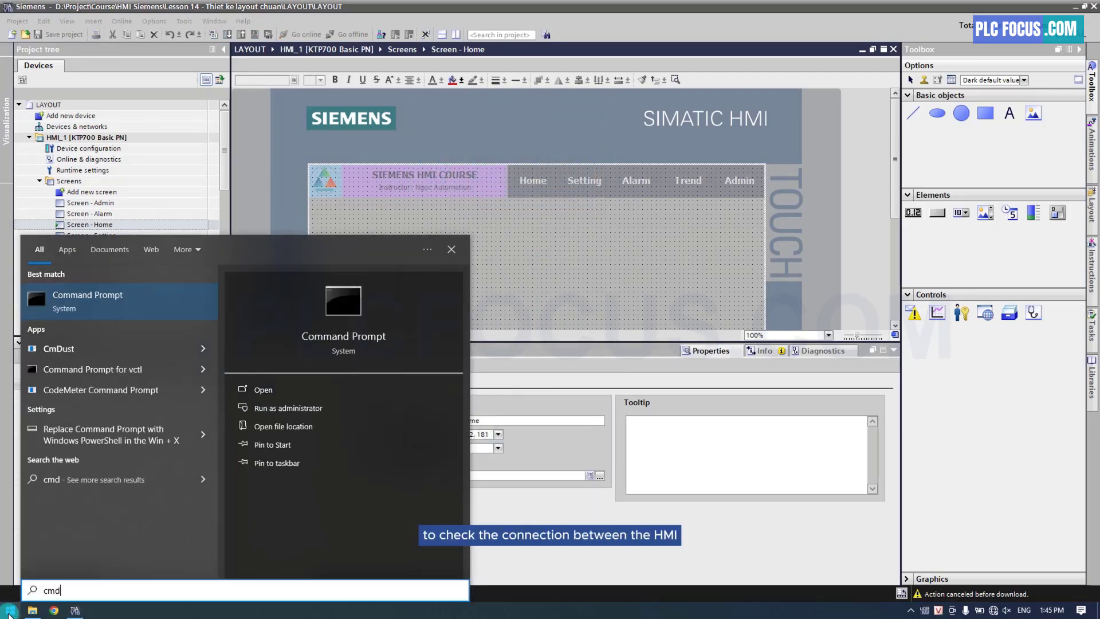
pyautogui.click(94, 304)
pyautogui.write('pi')
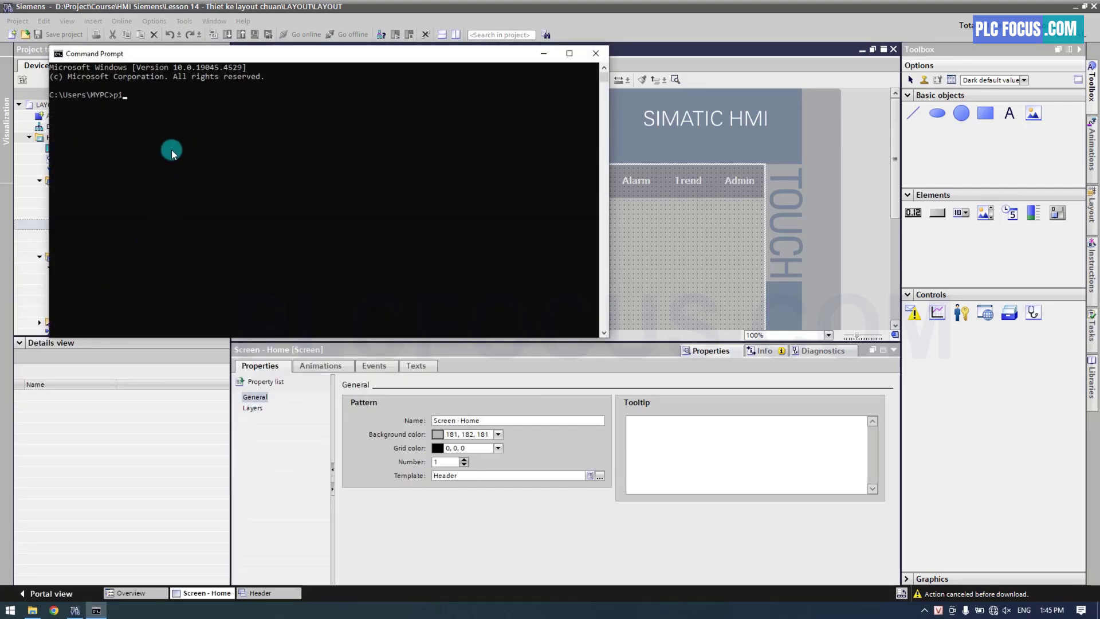
pyautogui.write('ng 192.168.0.3')
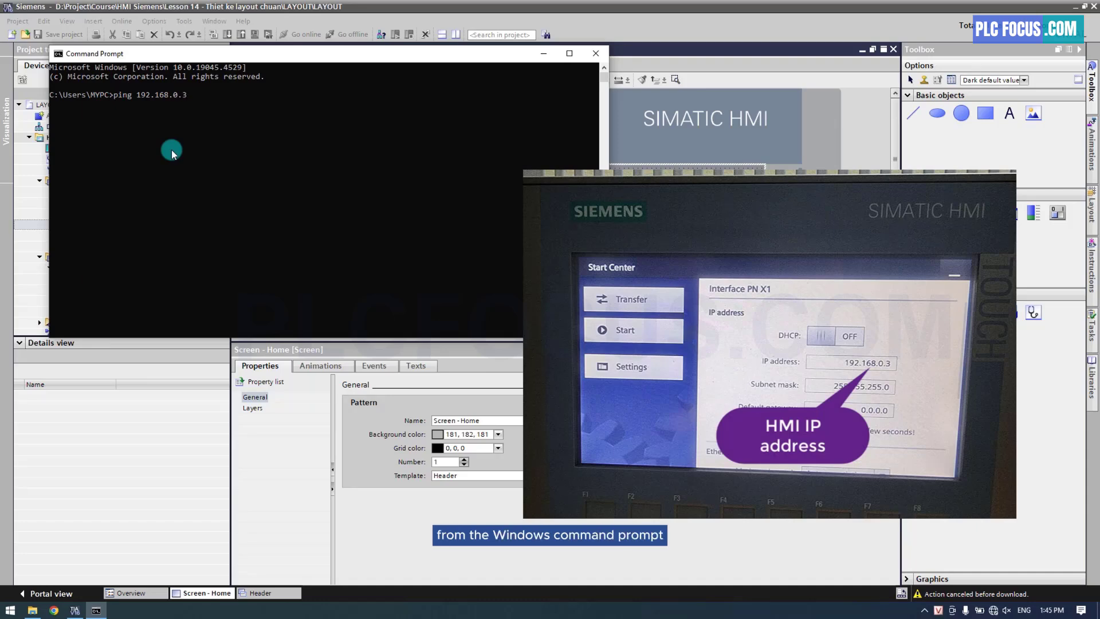
pyautogui.press('Return')
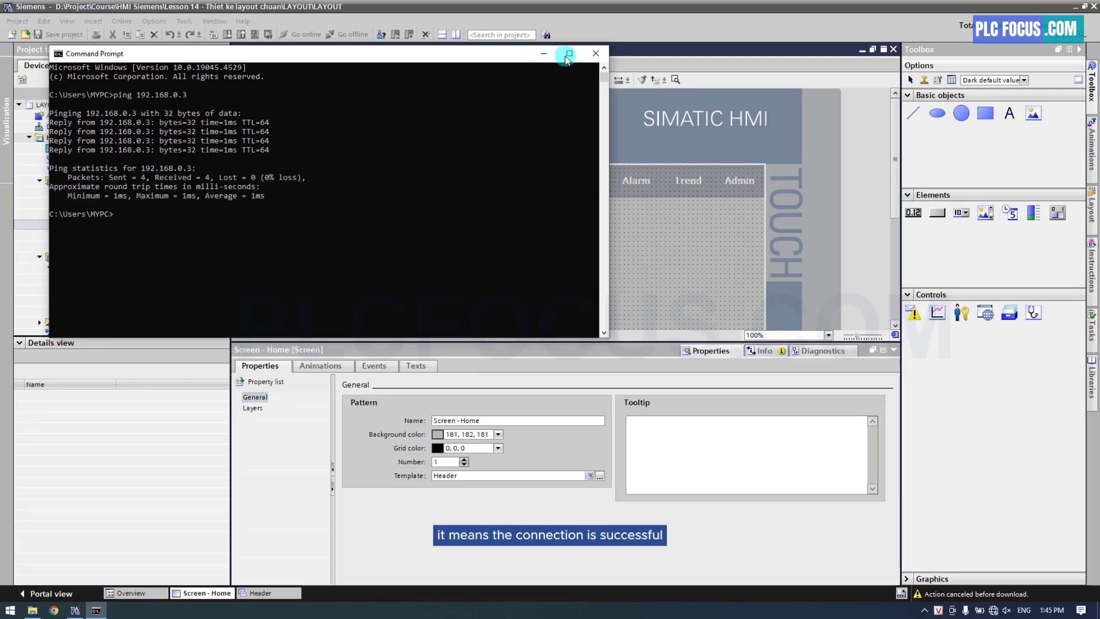
pyautogui.click(596, 53)
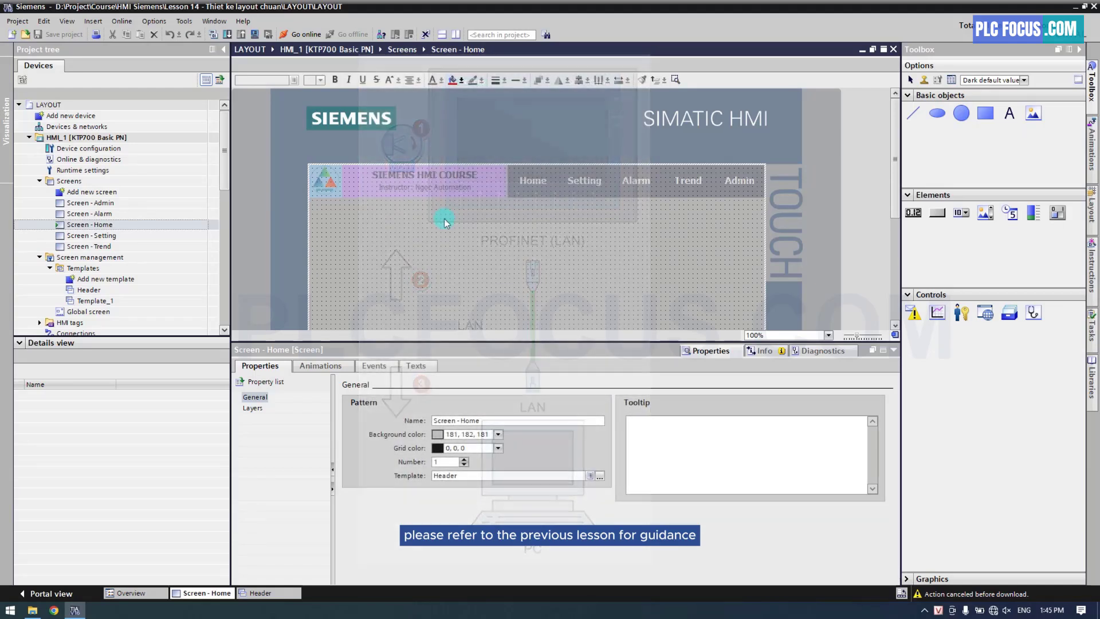
# Set up the HMI_1 download with interface type PN/IE and the Realtek PCIe GbE Family Controller as PG/PC interface
pyautogui.click(228, 35)
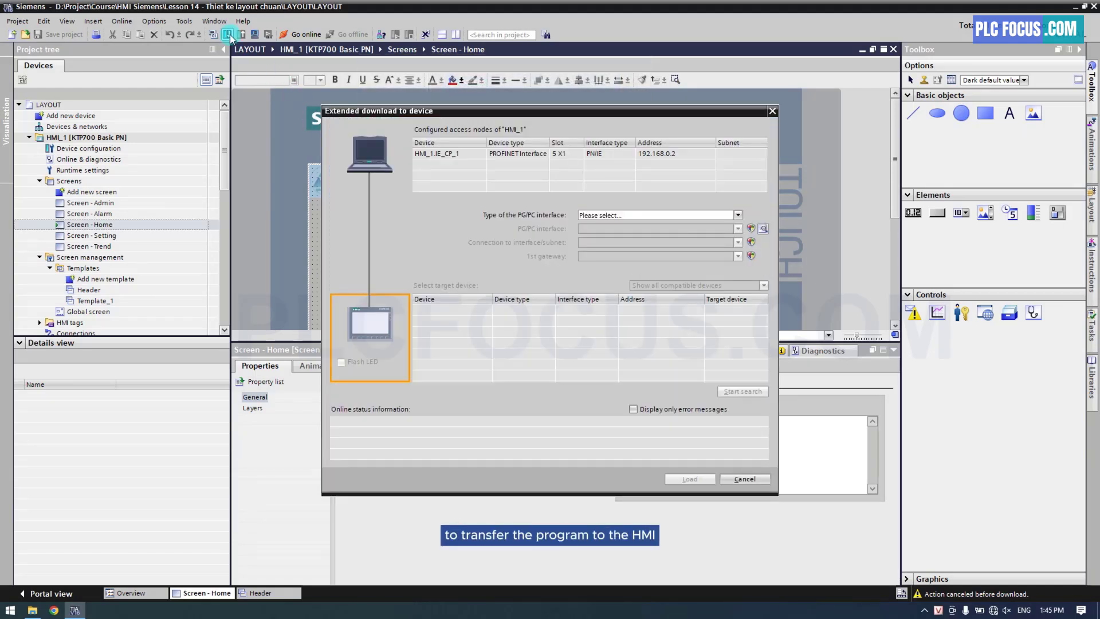
pyautogui.click(616, 215)
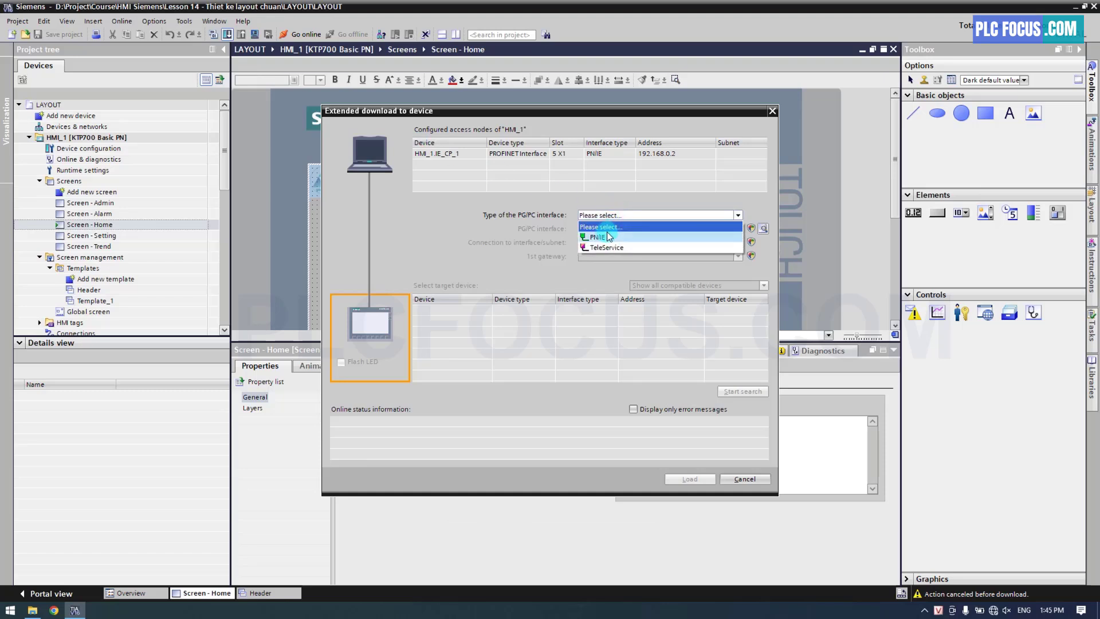
pyautogui.click(600, 229)
pyautogui.click(606, 232)
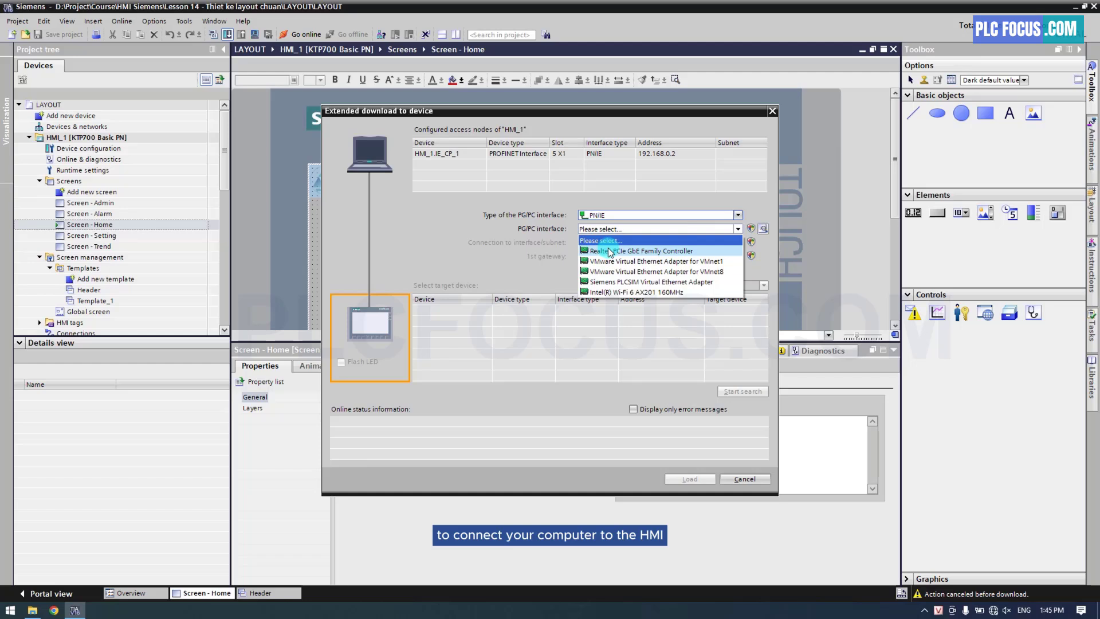
pyautogui.click(610, 251)
# Search for compatible target devices and load the project to hmi_1 at address 192.168.0.3
pyautogui.click(731, 392)
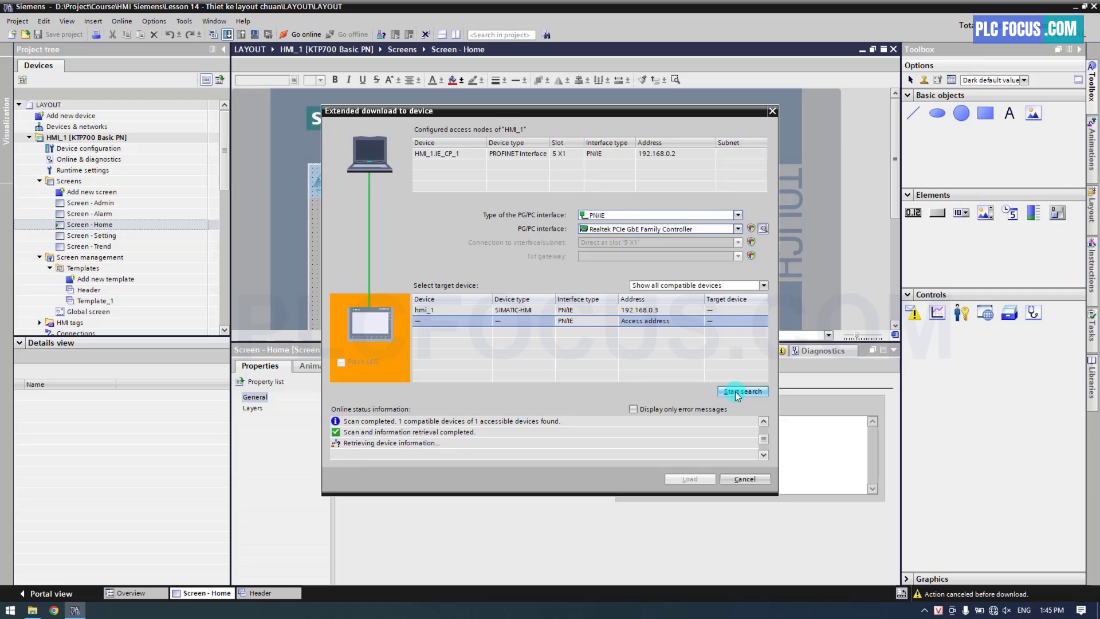
pyautogui.click(579, 310)
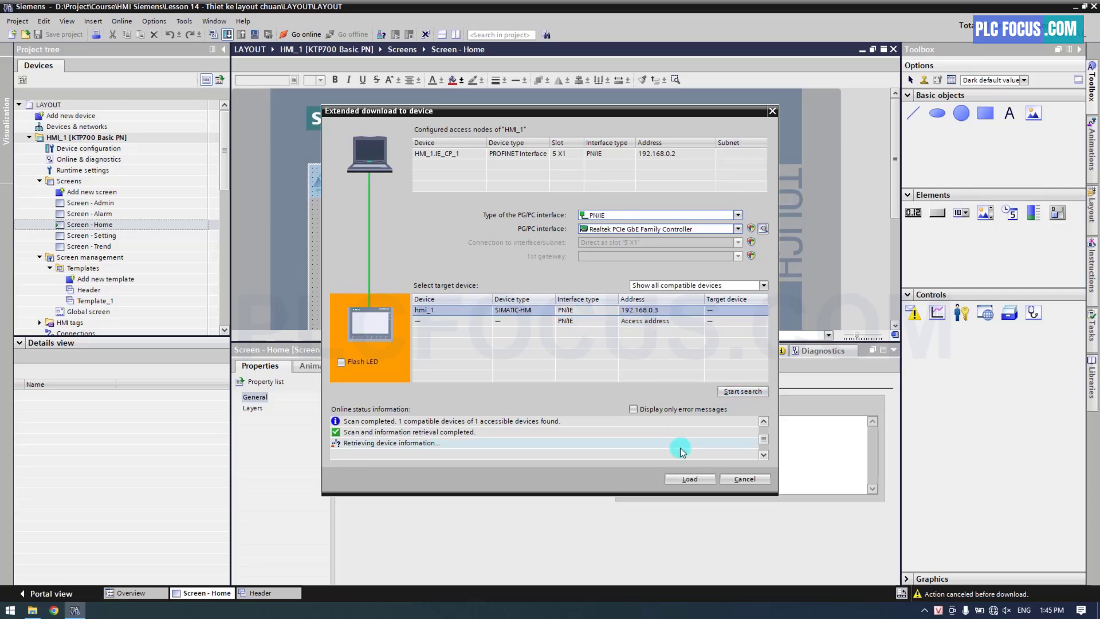
pyautogui.click(688, 479)
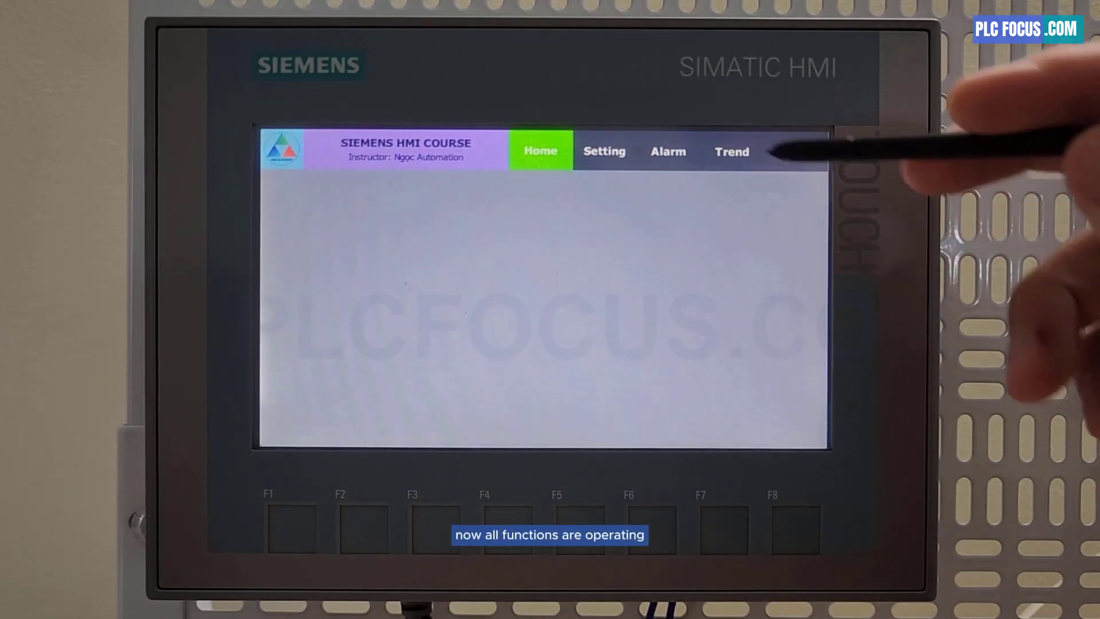
pyautogui.click(605, 151)
pyautogui.click(668, 151)
pyautogui.click(732, 151)
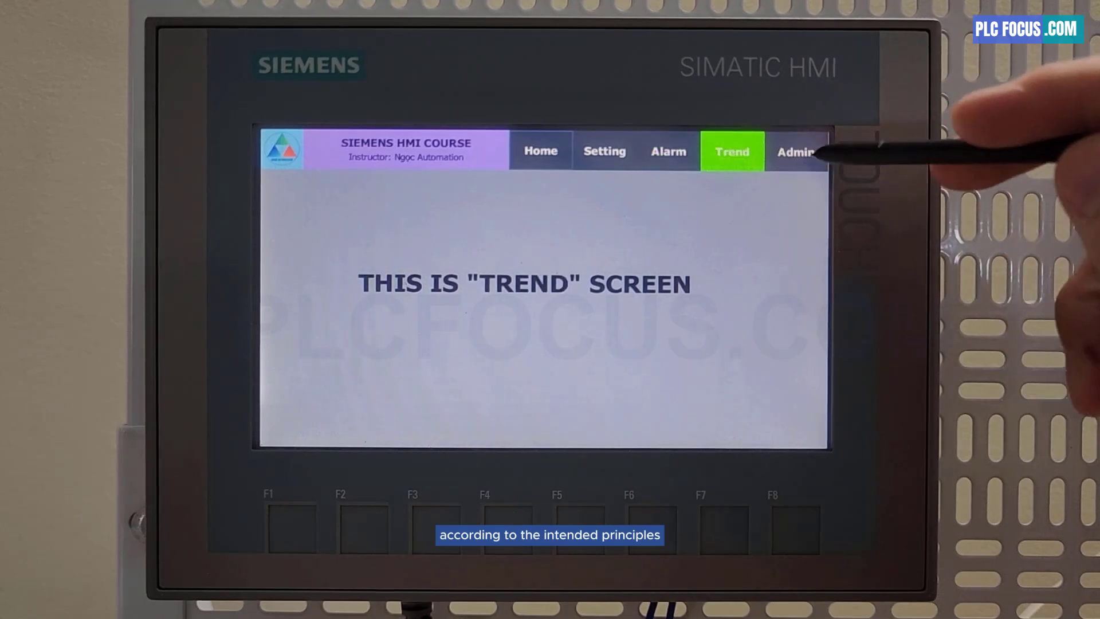
pyautogui.click(796, 151)
pyautogui.click(732, 151)
pyautogui.click(668, 151)
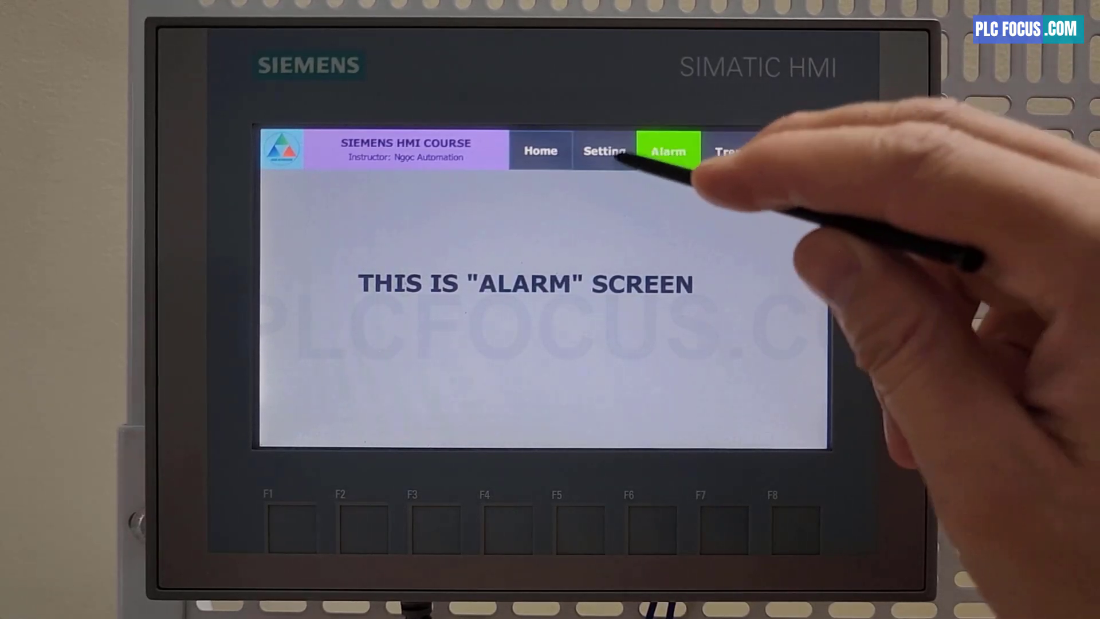
pyautogui.click(604, 151)
pyautogui.click(541, 151)
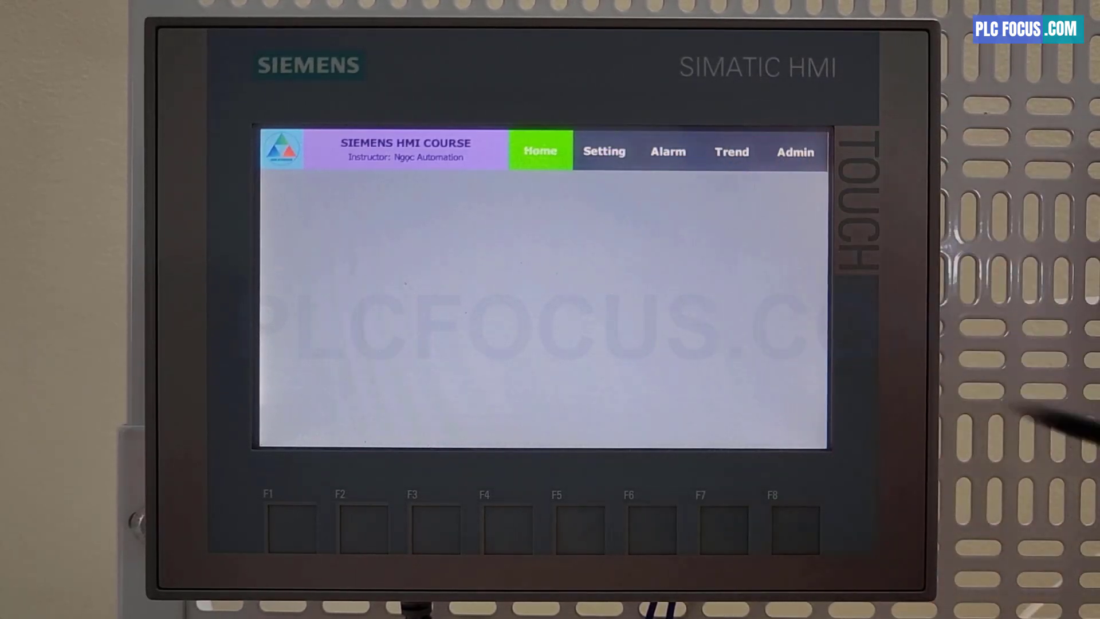